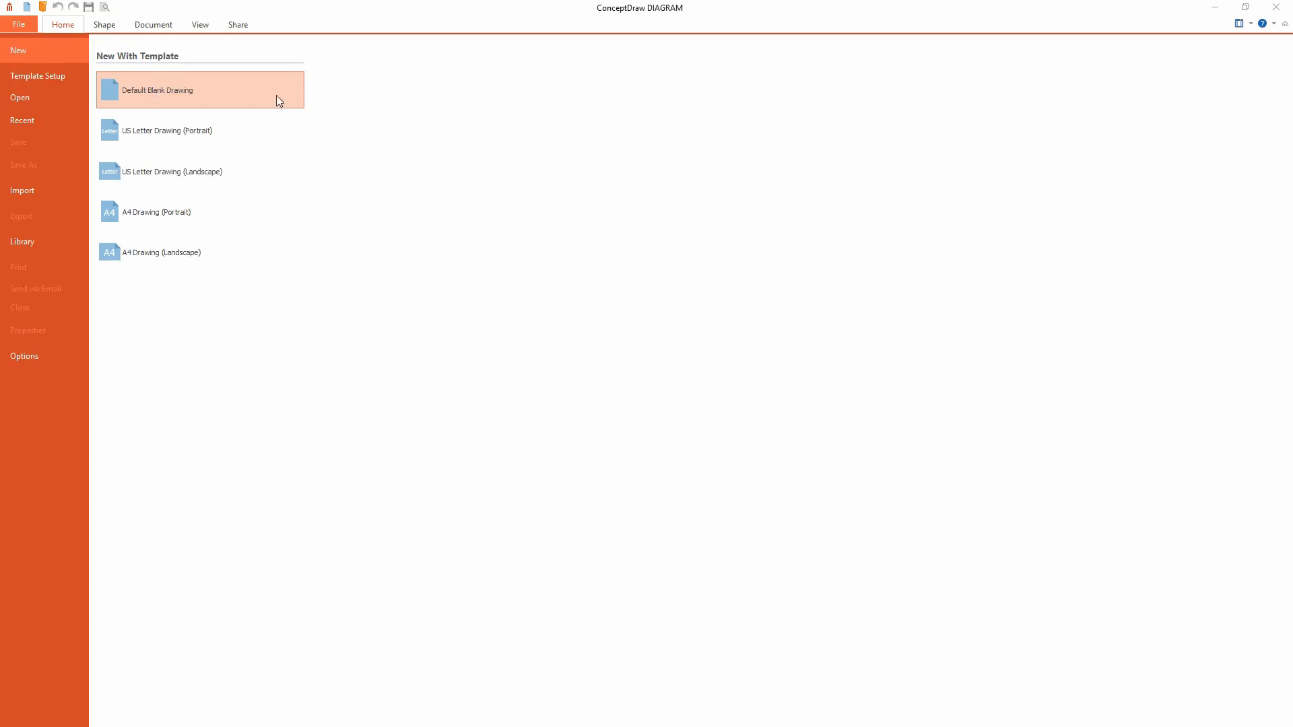
- Create a default blank drawing and turn on the page grid
left_click(179, 101)
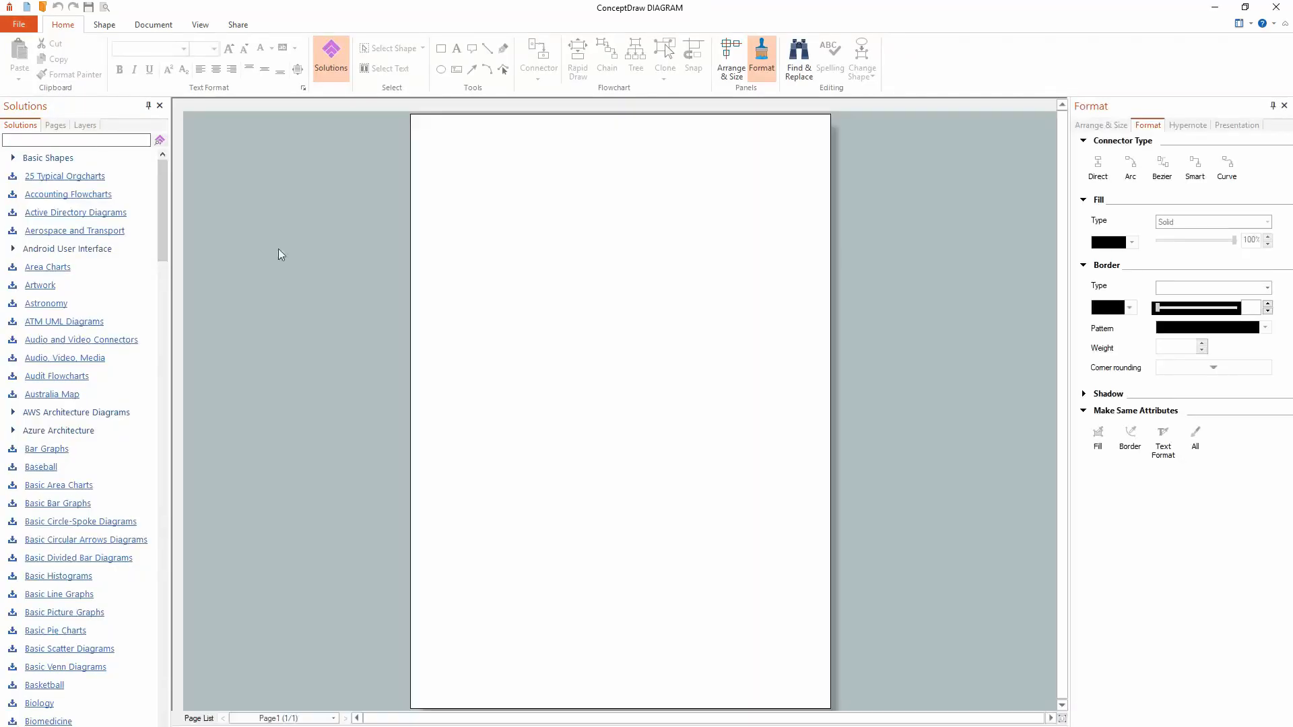
left_click(165, 27)
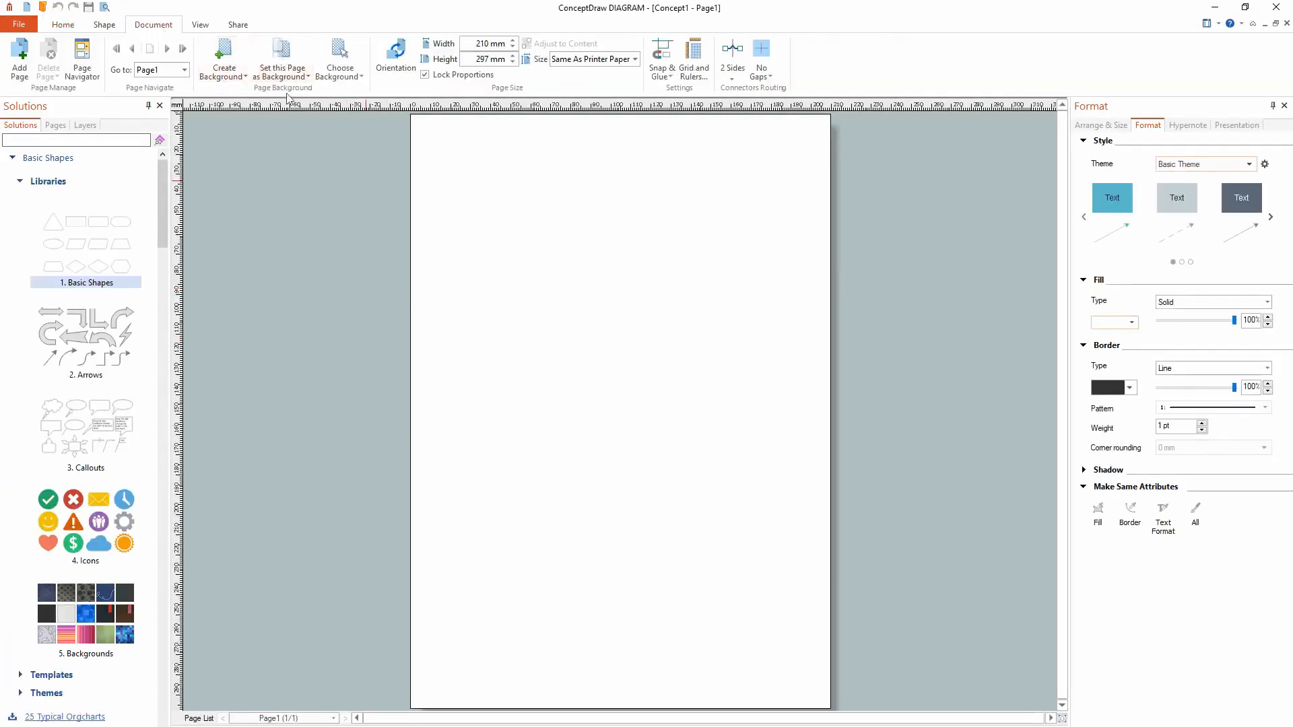
left_click(197, 28)
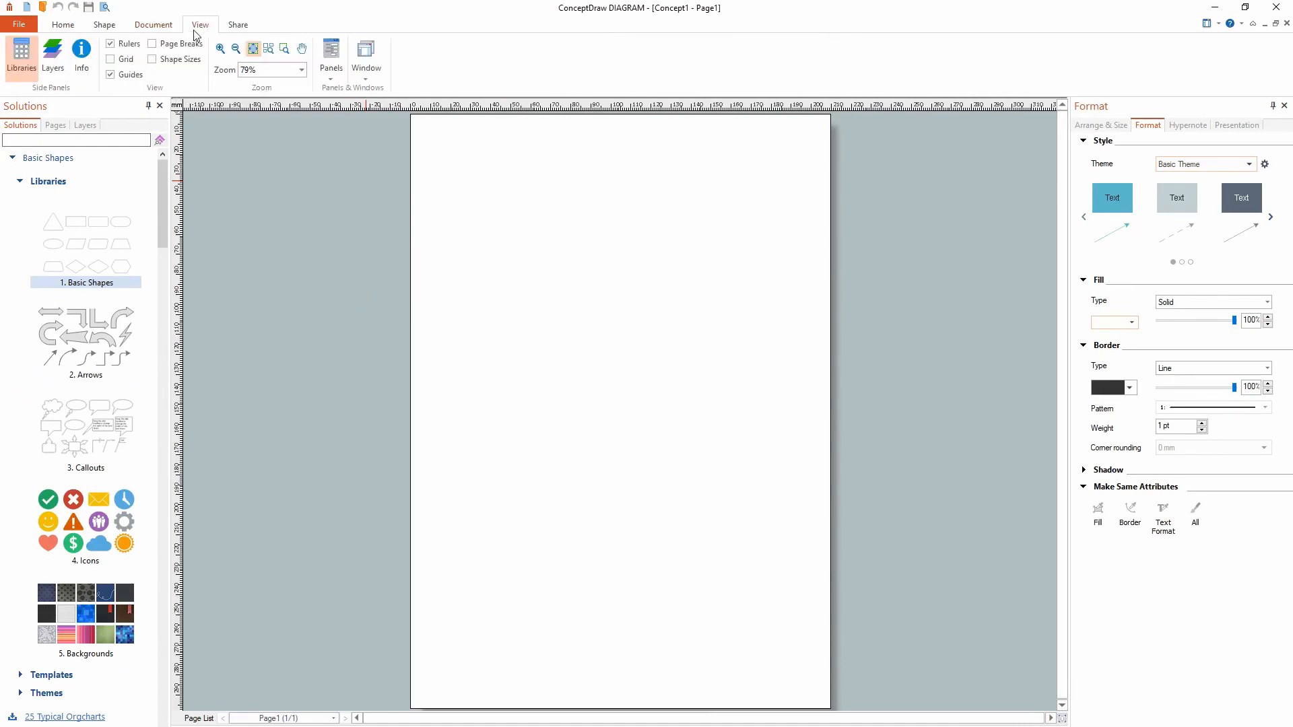
left_click(111, 62)
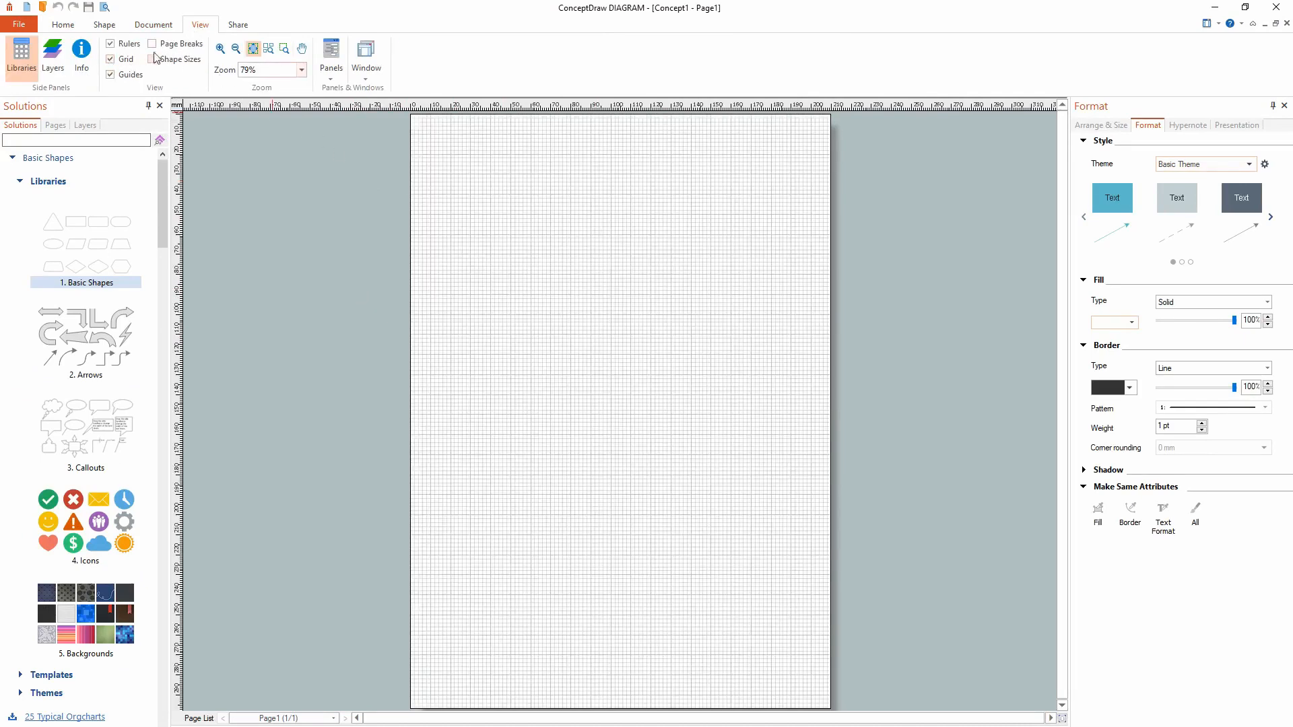
- Unlock the page proportions and increase the page width to 224 mm
left_click(147, 27)
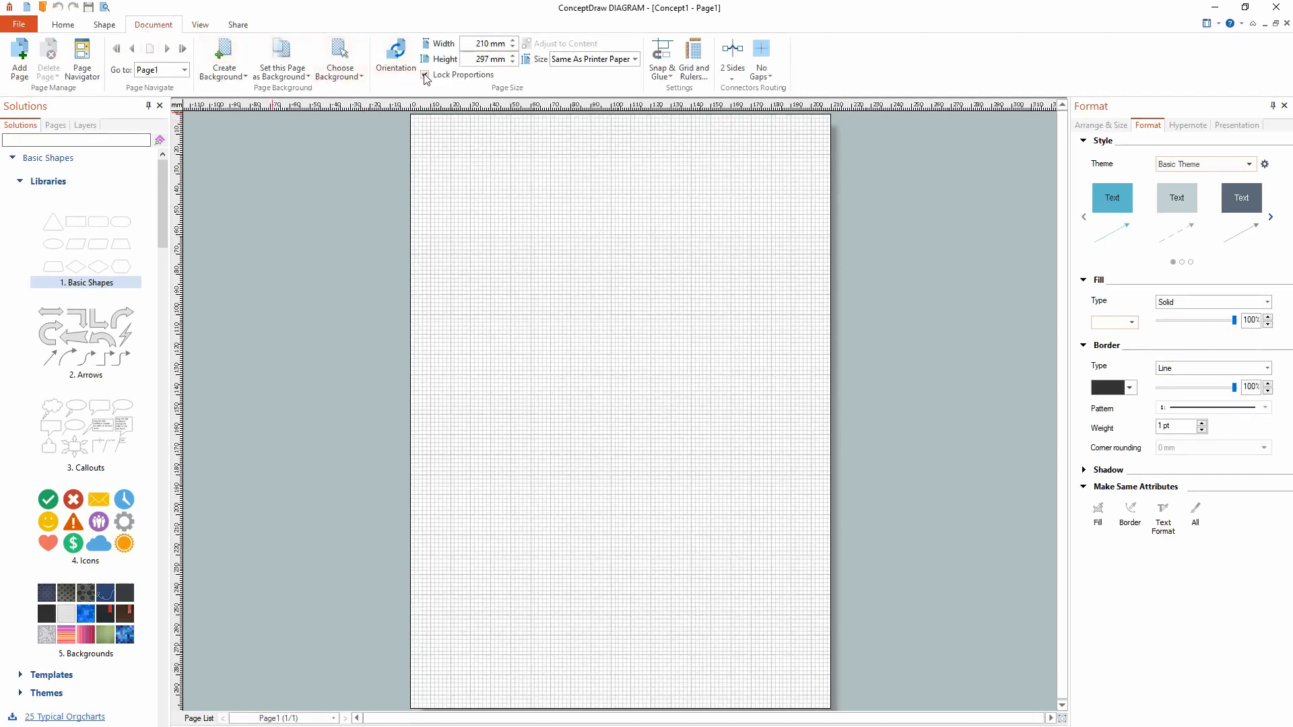
left_click(513, 41)
left_click(513, 41)
left_click(514, 41)
left_click(513, 41)
left_click(514, 41)
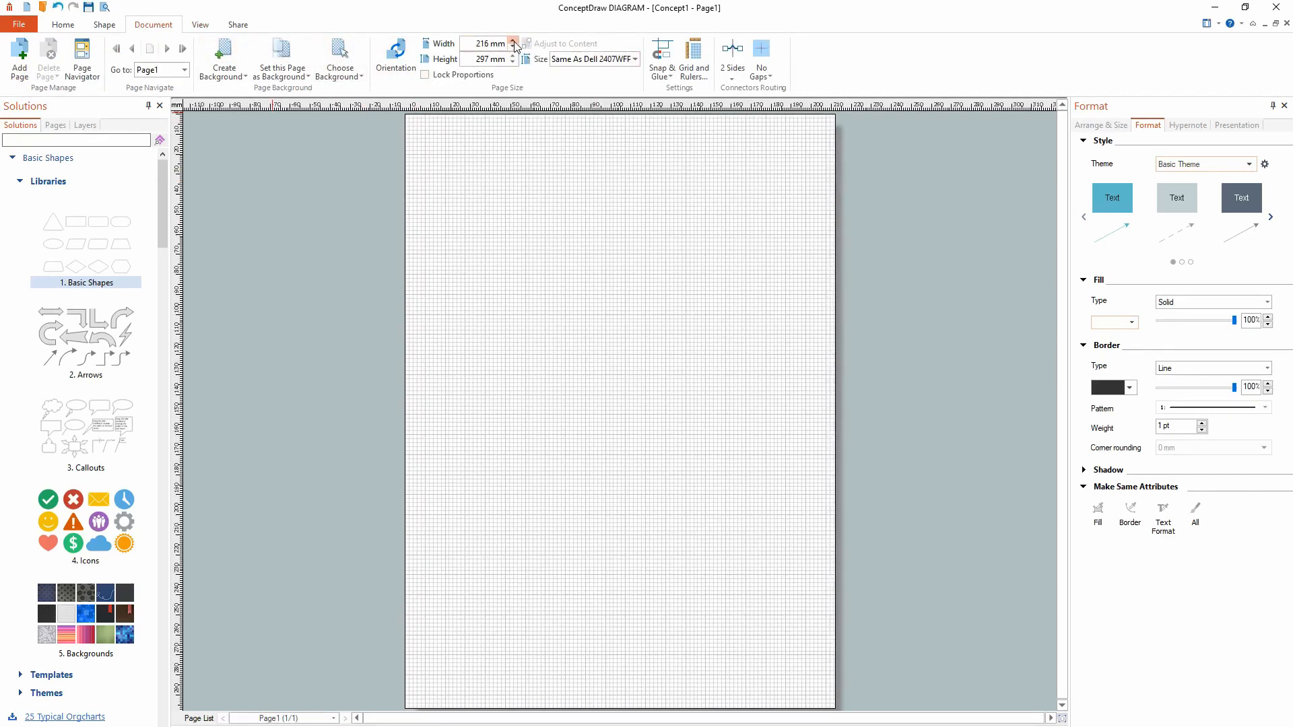
left_click(514, 41)
left_click(513, 41)
left_click(513, 41)
left_click(513, 41)
left_click(513, 41)
left_click(513, 41)
left_click(513, 41)
left_click(513, 41)
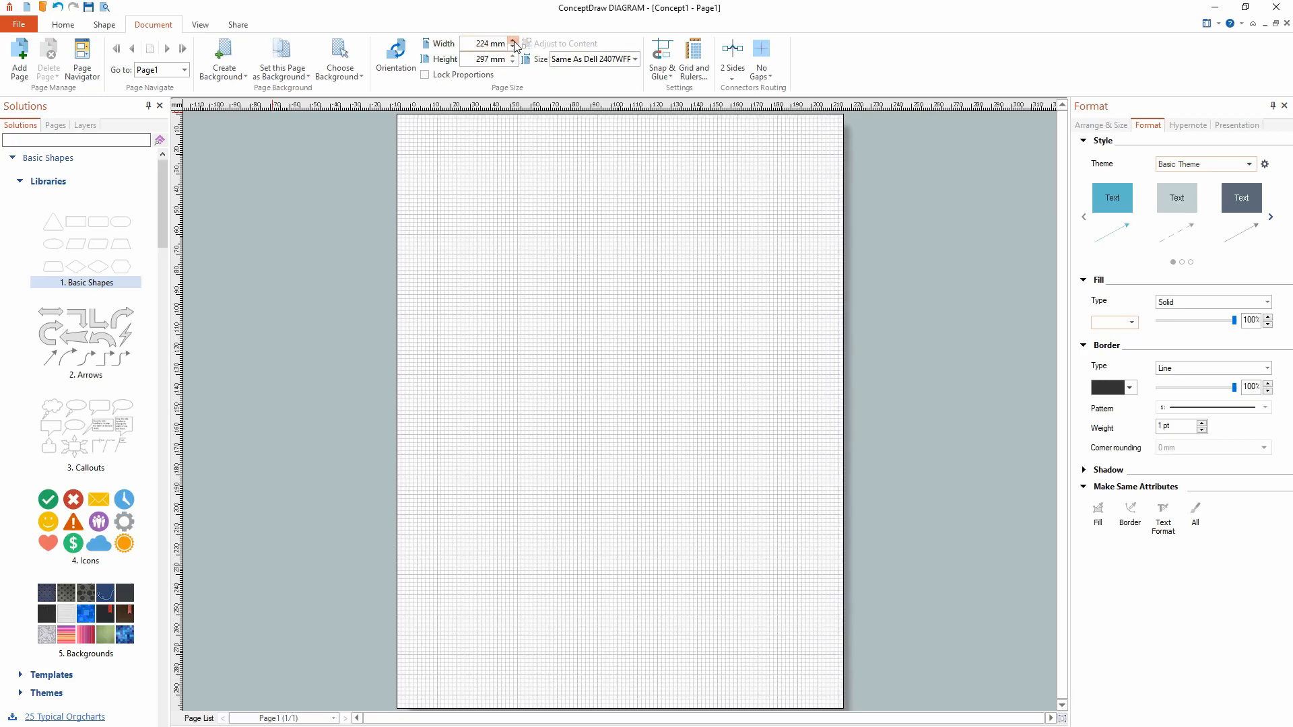
- Lock the page proportions and enlarge the page proportionally to 254 mm wide by 336 mm high
left_click(426, 75)
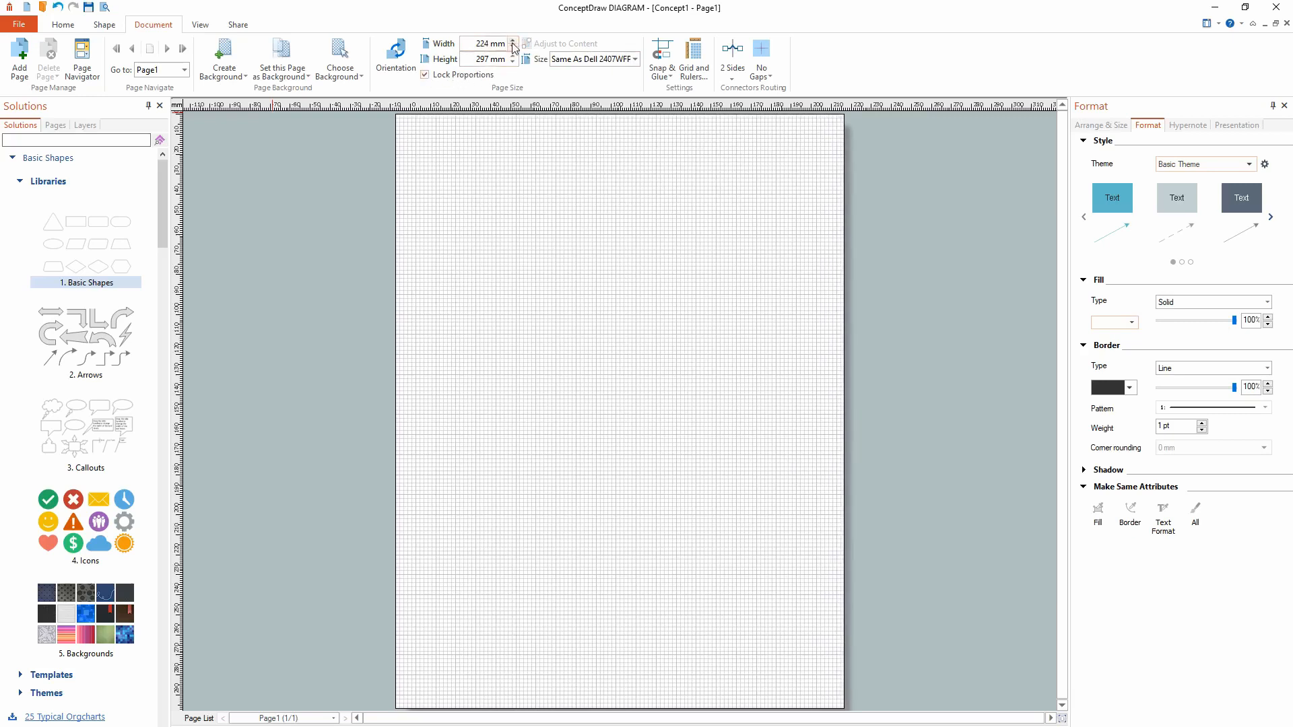
left_click(514, 42)
left_click(513, 41)
left_click(513, 42)
left_click(513, 42)
left_click(514, 42)
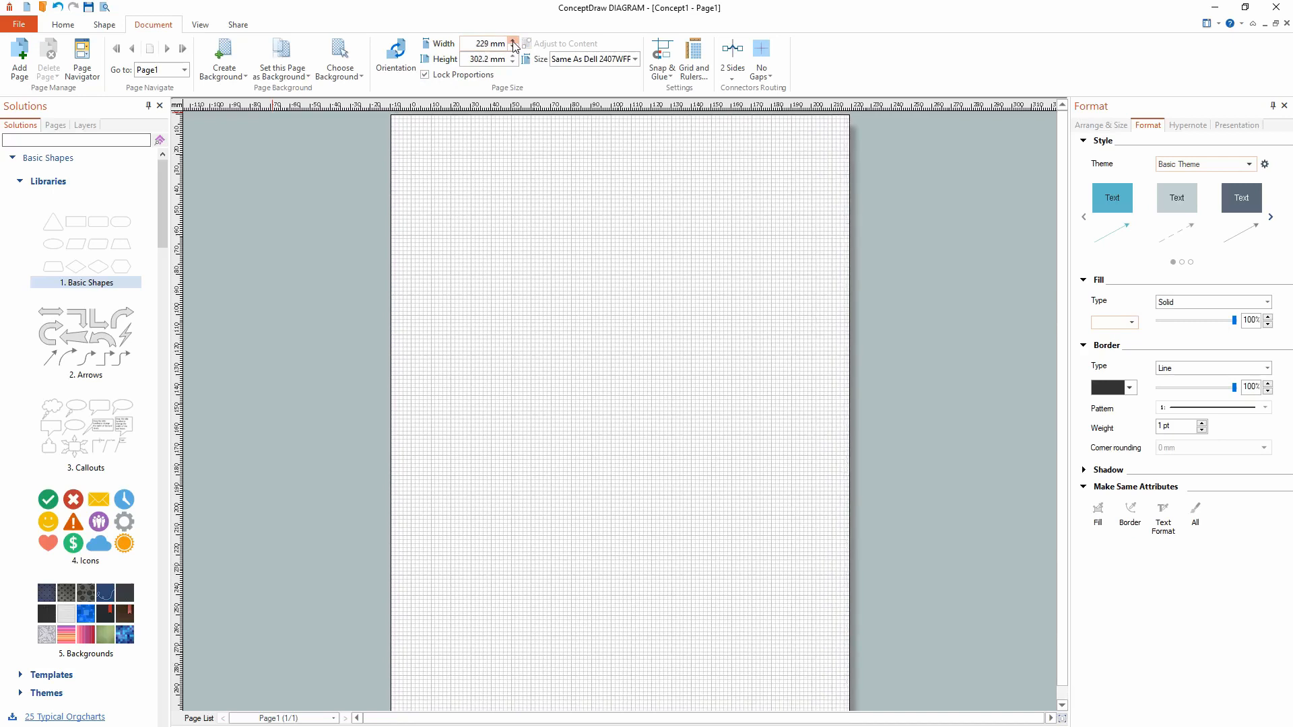
left_click(513, 41)
left_click(513, 41)
left_click(513, 42)
left_click(513, 41)
left_click(514, 42)
left_click(514, 42)
left_click(513, 42)
left_click(513, 42)
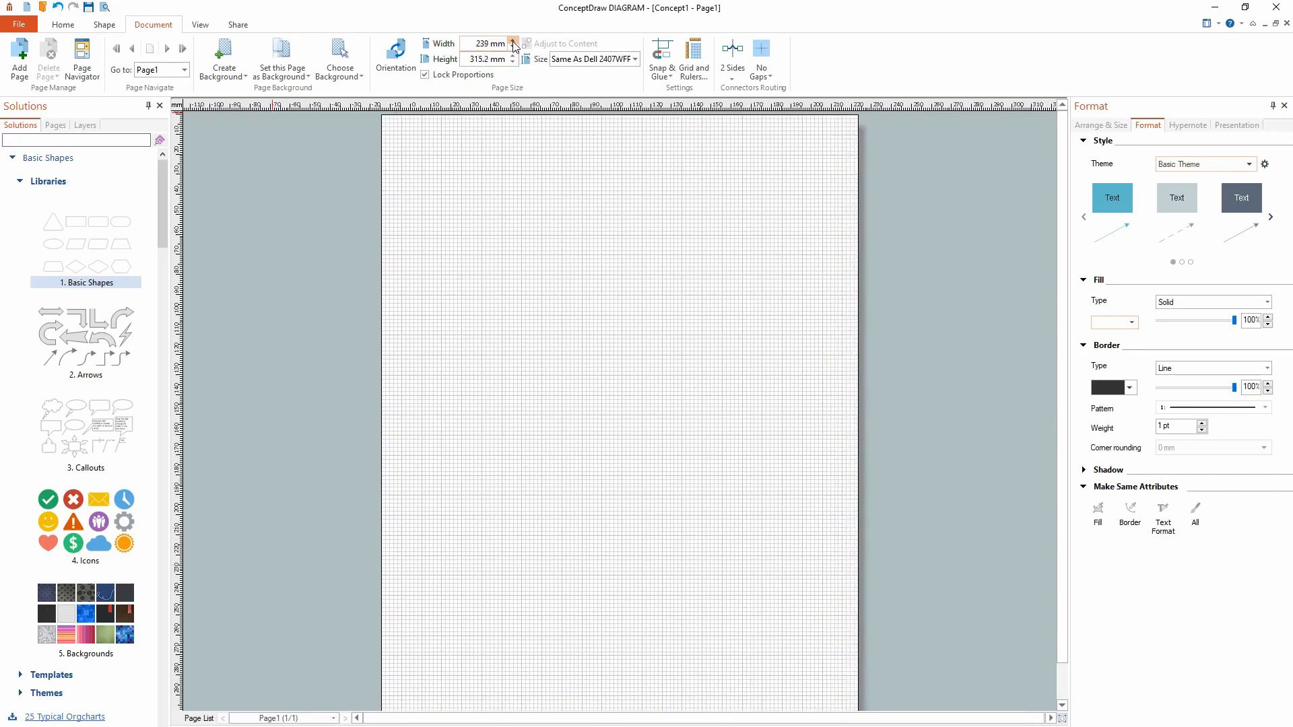
left_click(513, 42)
left_click(513, 42)
left_click(513, 42)
left_click(513, 42)
left_click(513, 42)
left_click(514, 42)
left_click(513, 42)
left_click(513, 42)
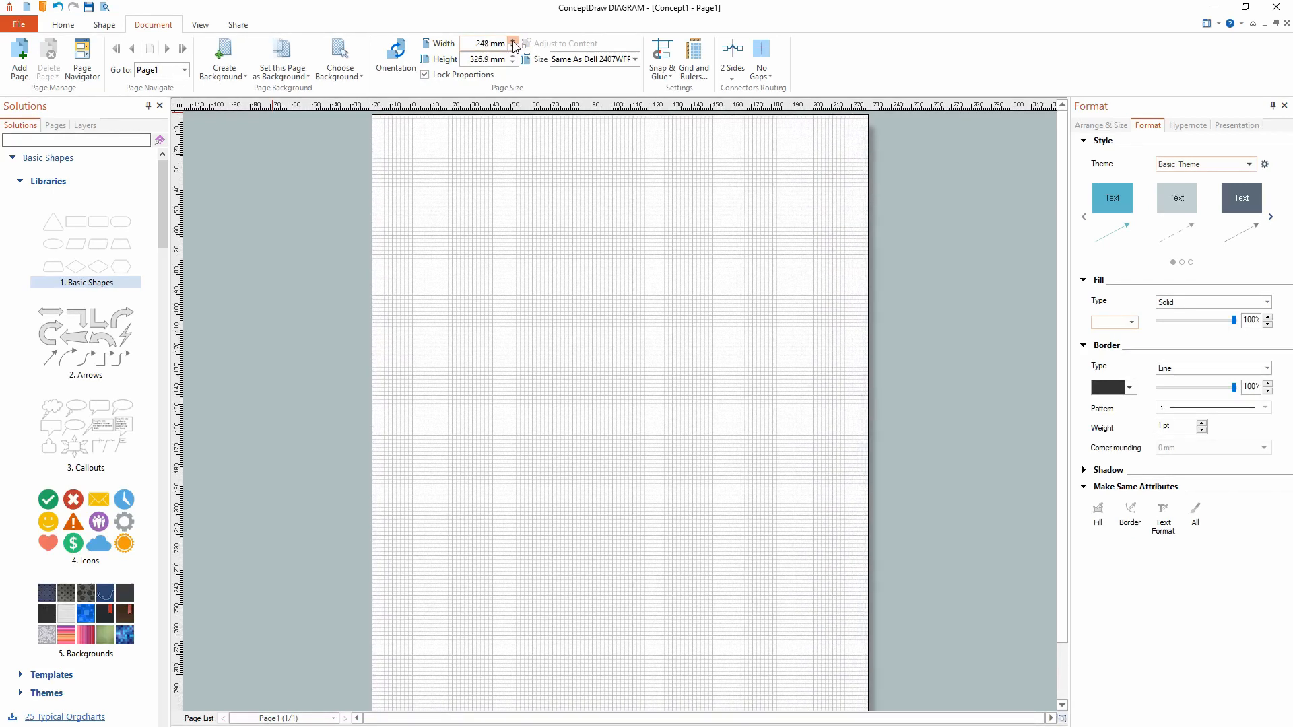
left_click(514, 41)
left_click(513, 42)
left_click(513, 41)
left_click(513, 41)
left_click(513, 42)
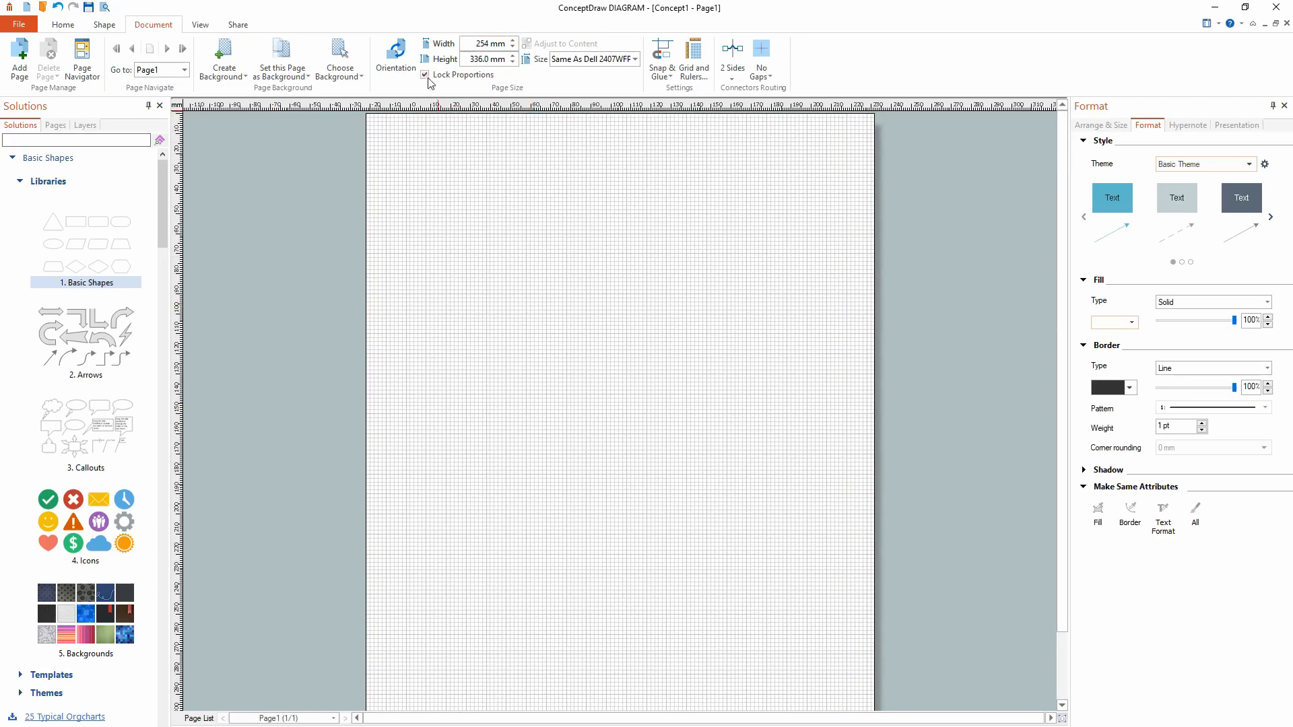
- Unlock the page proportions and widen the page to 378 mm
left_click(514, 41)
left_click(514, 41)
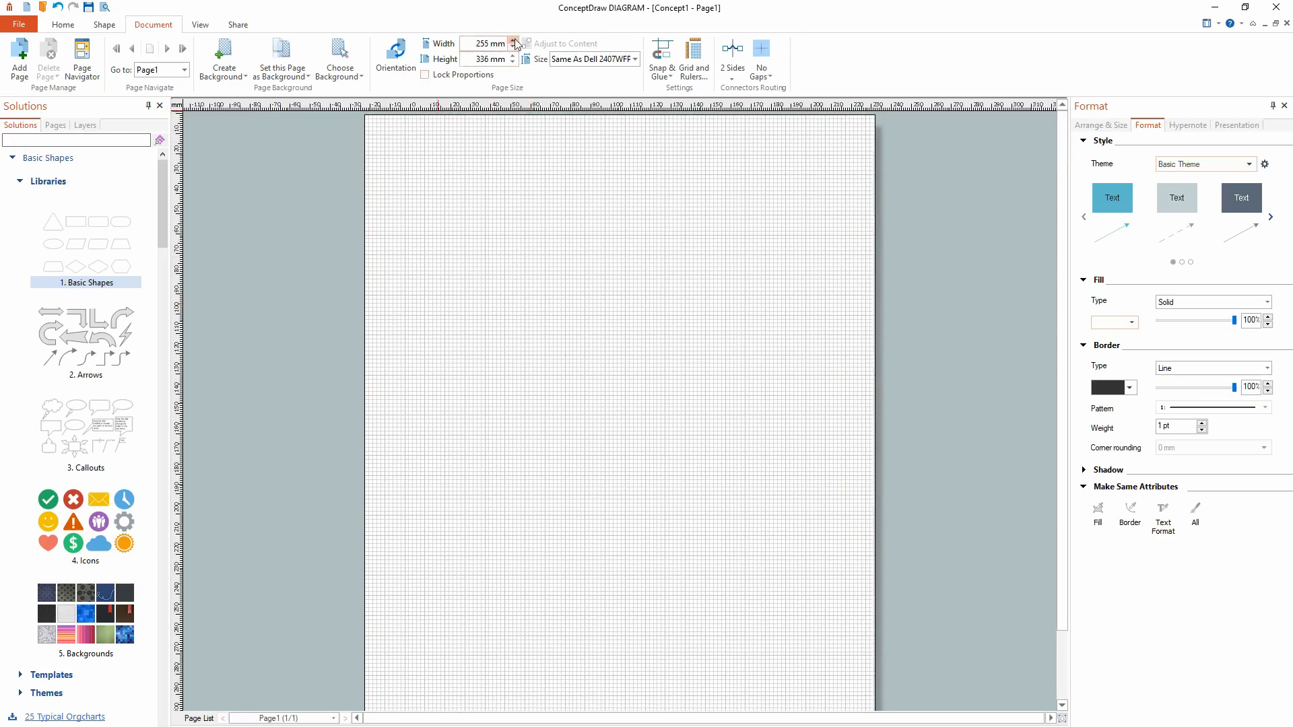
left_click(514, 41)
left_click(514, 41)
left_click(513, 41)
left_click_drag(513, 41, 515, 42)
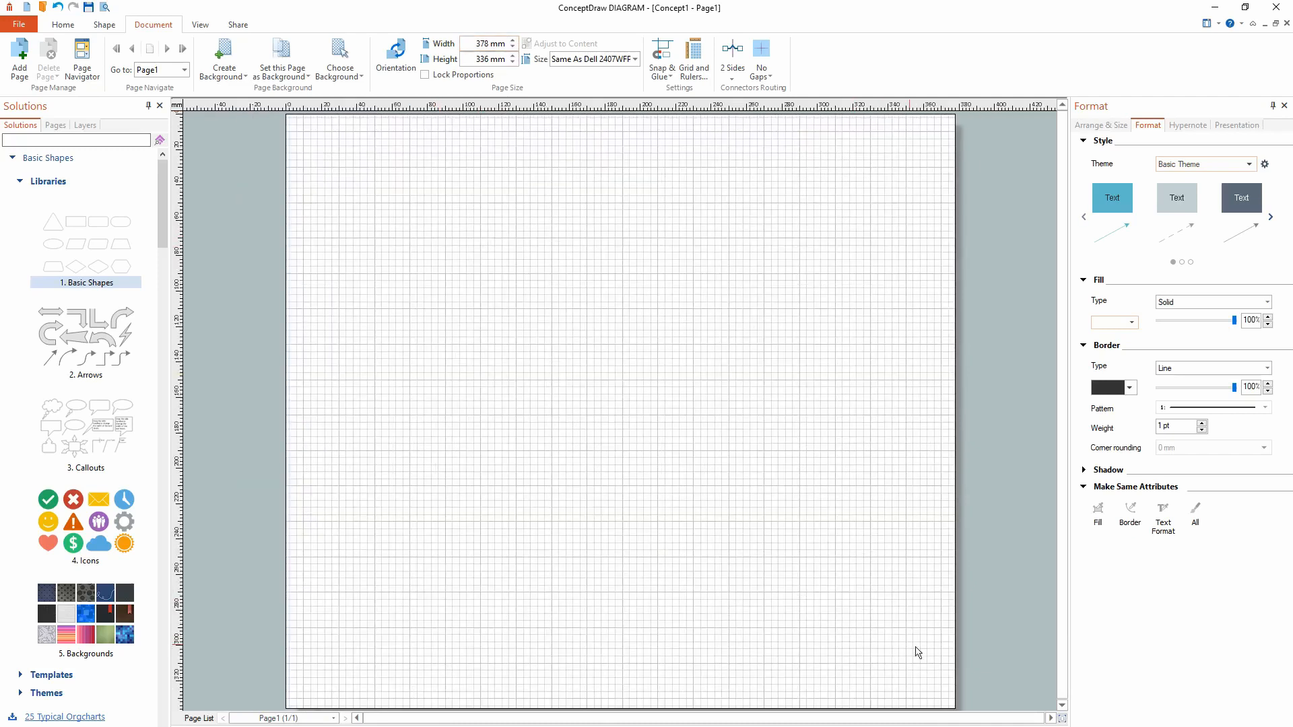
- Undo the latest width increases until the page is 323 mm wide
left_click(59, 6)
left_click(60, 8)
left_click(61, 8)
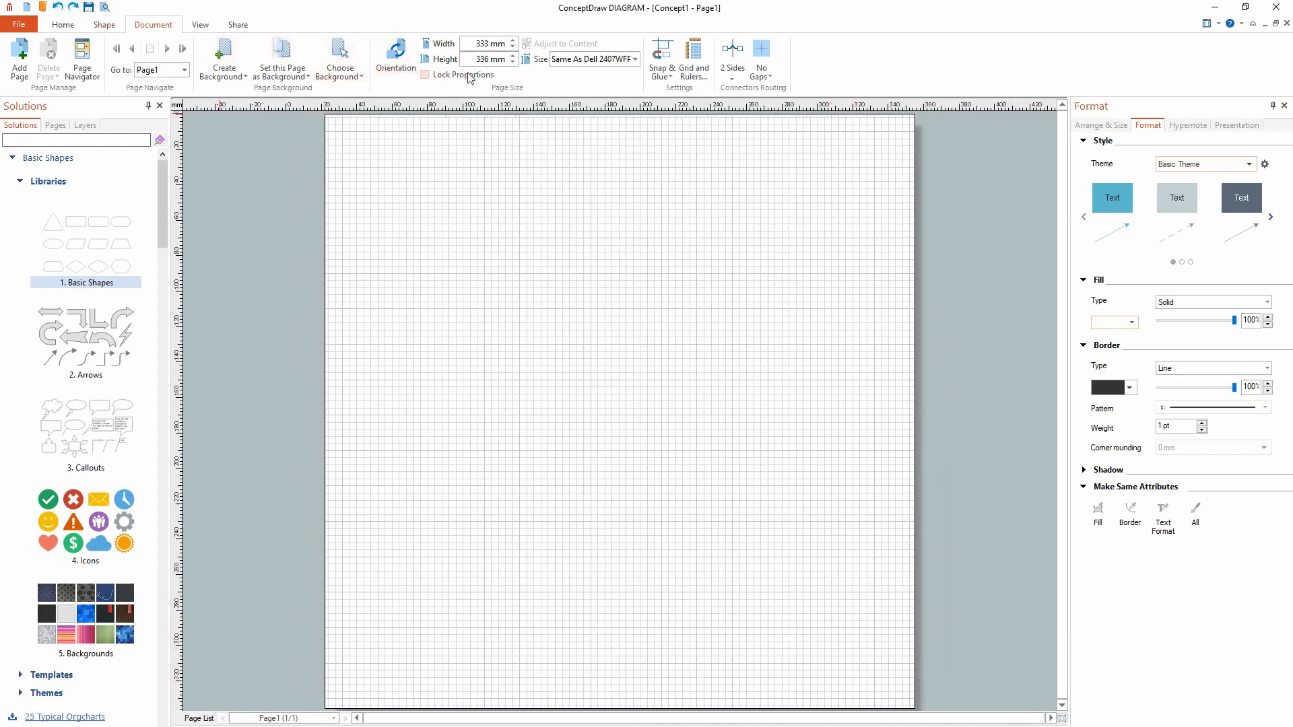
left_click(60, 8)
left_click(60, 8)
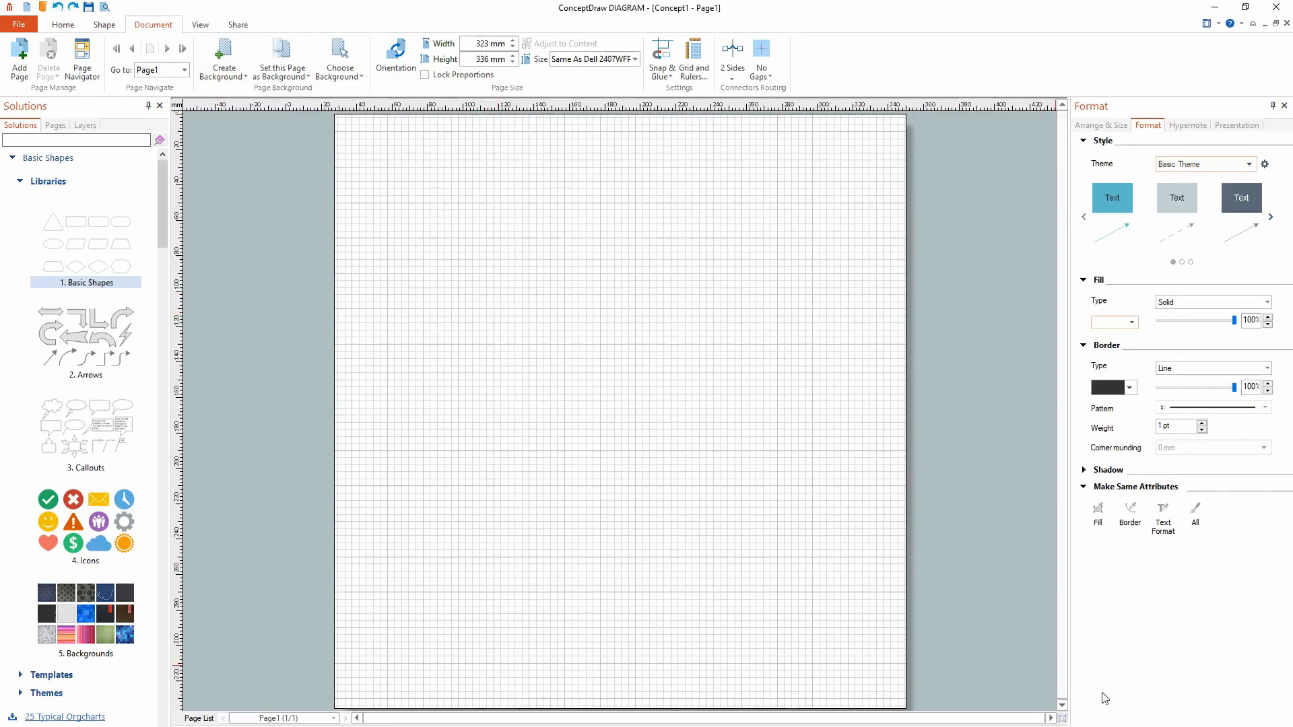
- Reduce the page height to 232 mm
left_click_drag(1199, 726, 1206, 726)
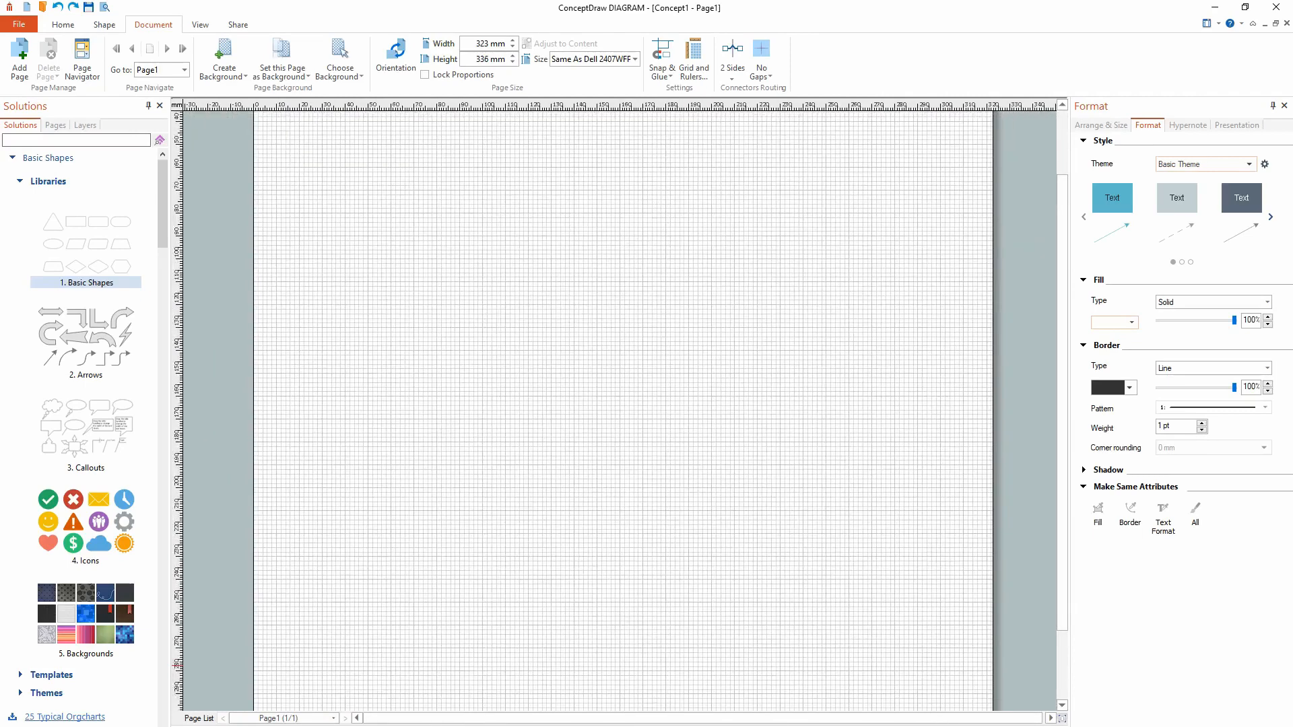
scroll(736, 467, "up", 4)
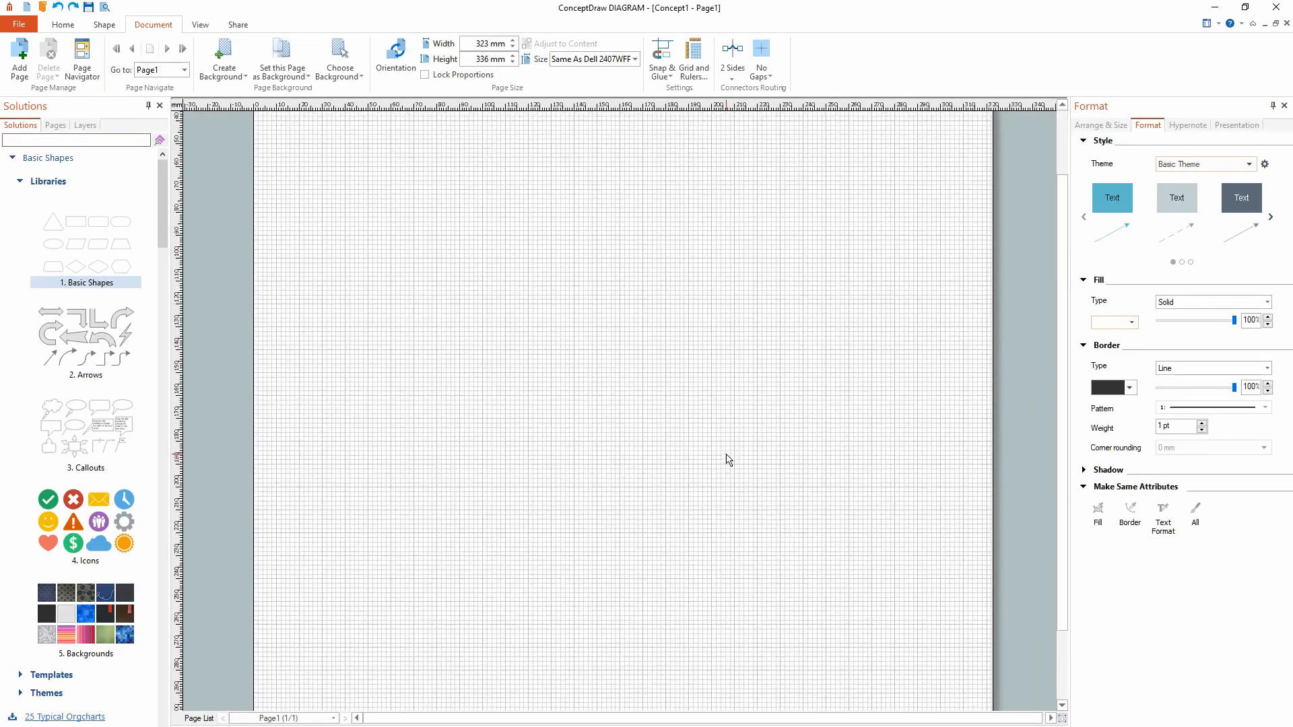
scroll(575, 413, "down", 5)
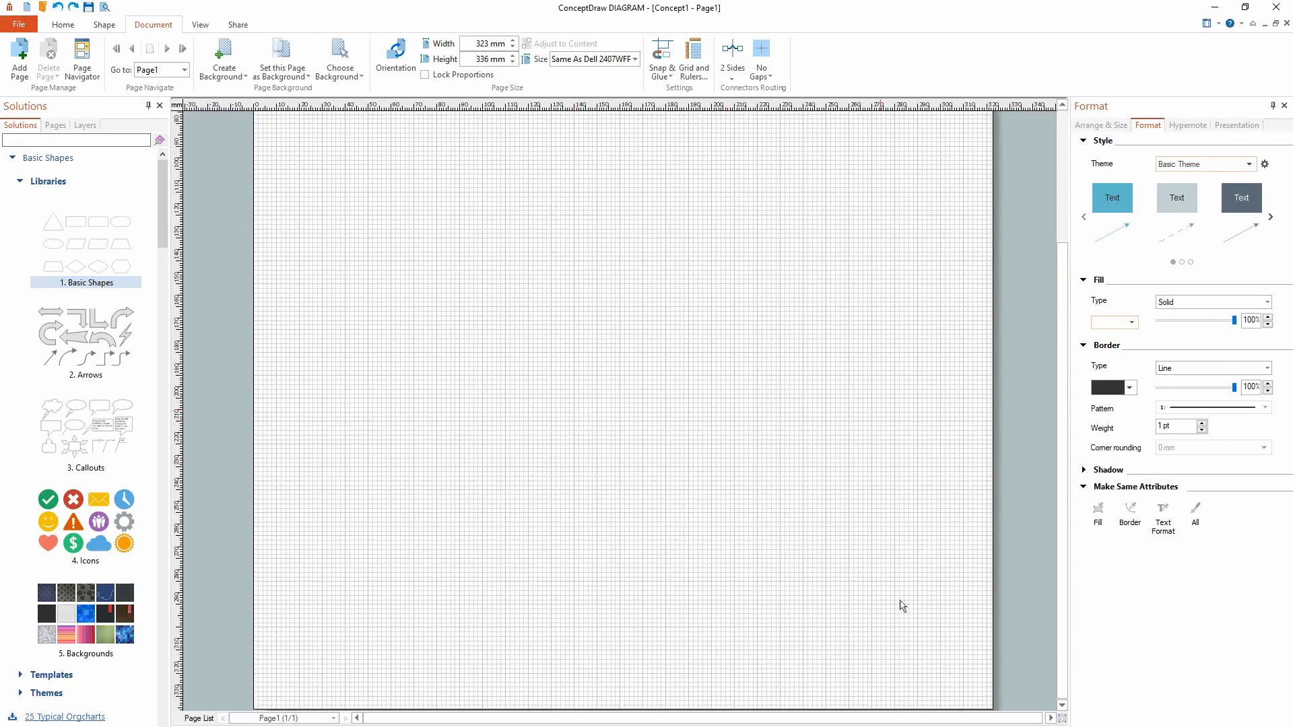
scroll(574, 413, "down", 1)
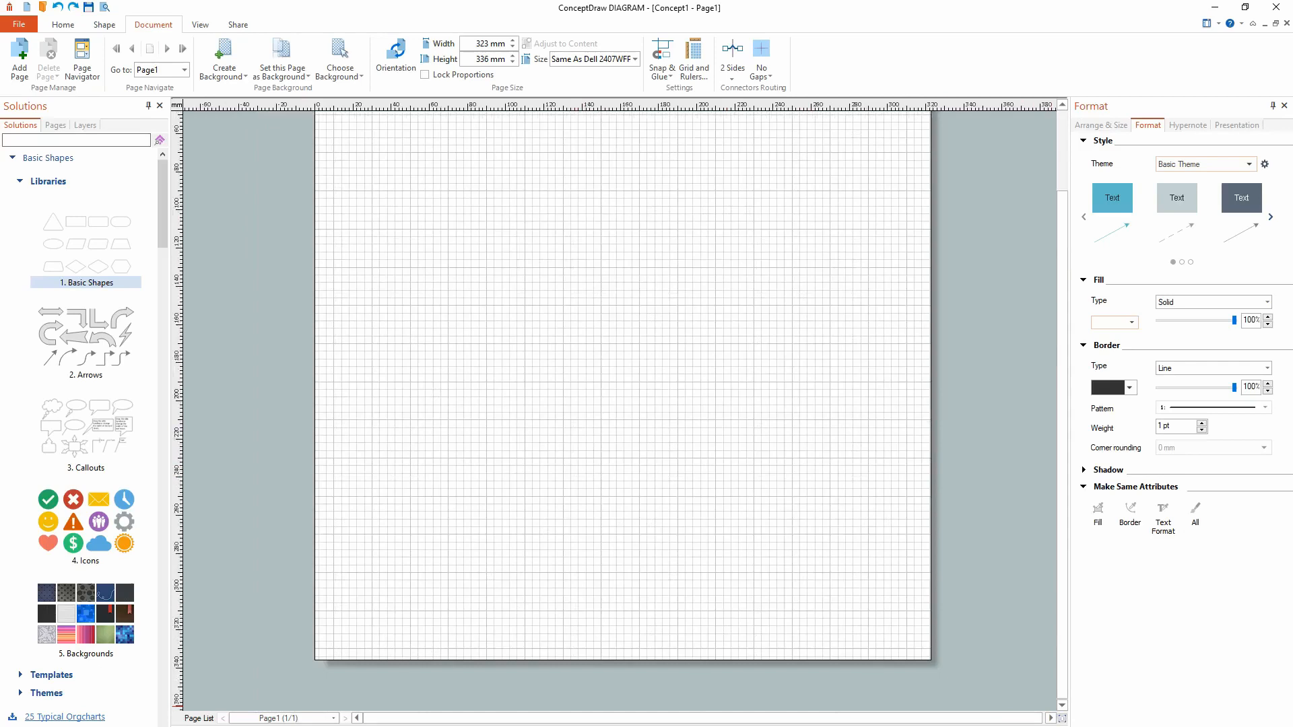
left_click(1120, 725)
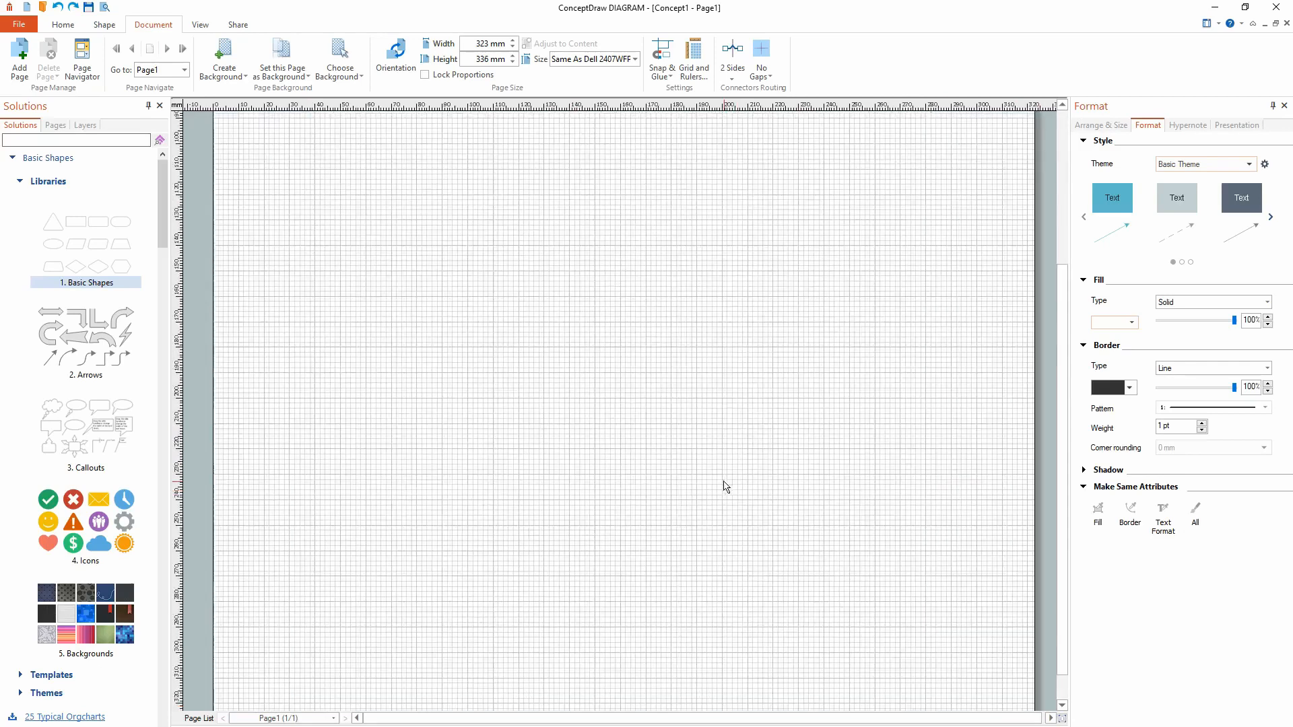
scroll(724, 482, "up", 5)
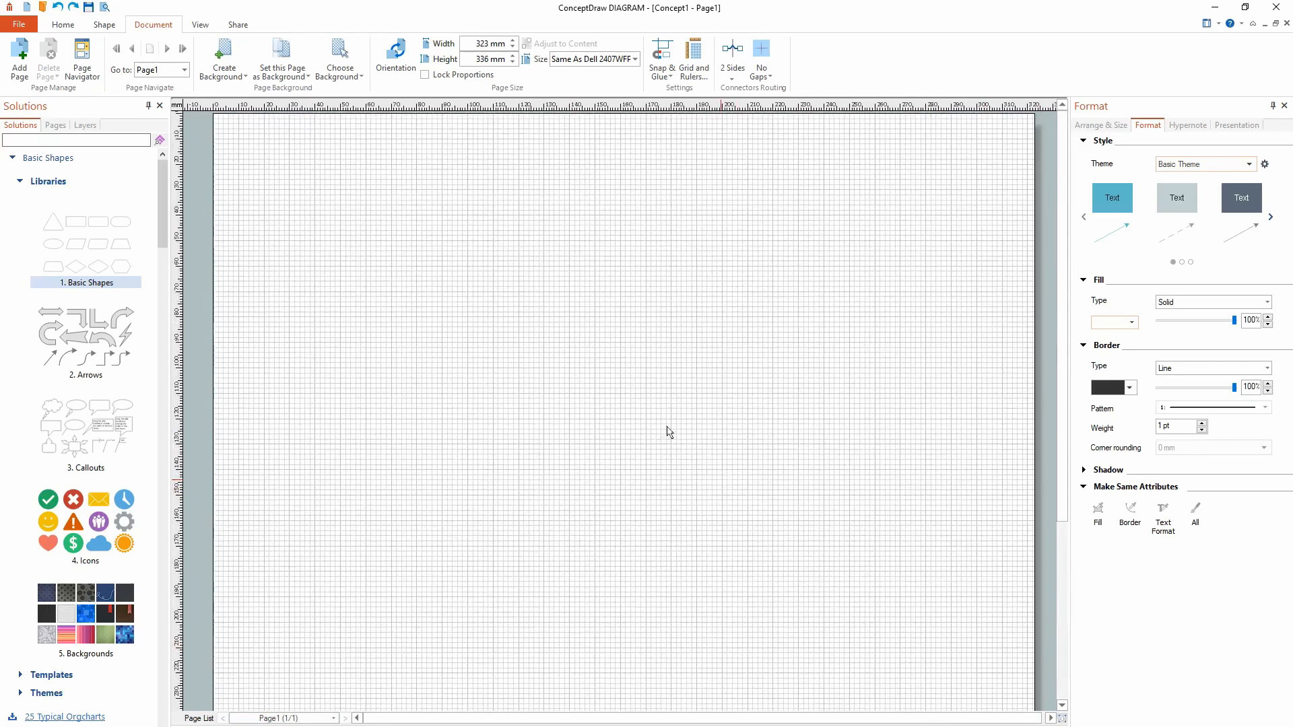
left_click(512, 63)
left_click(512, 63)
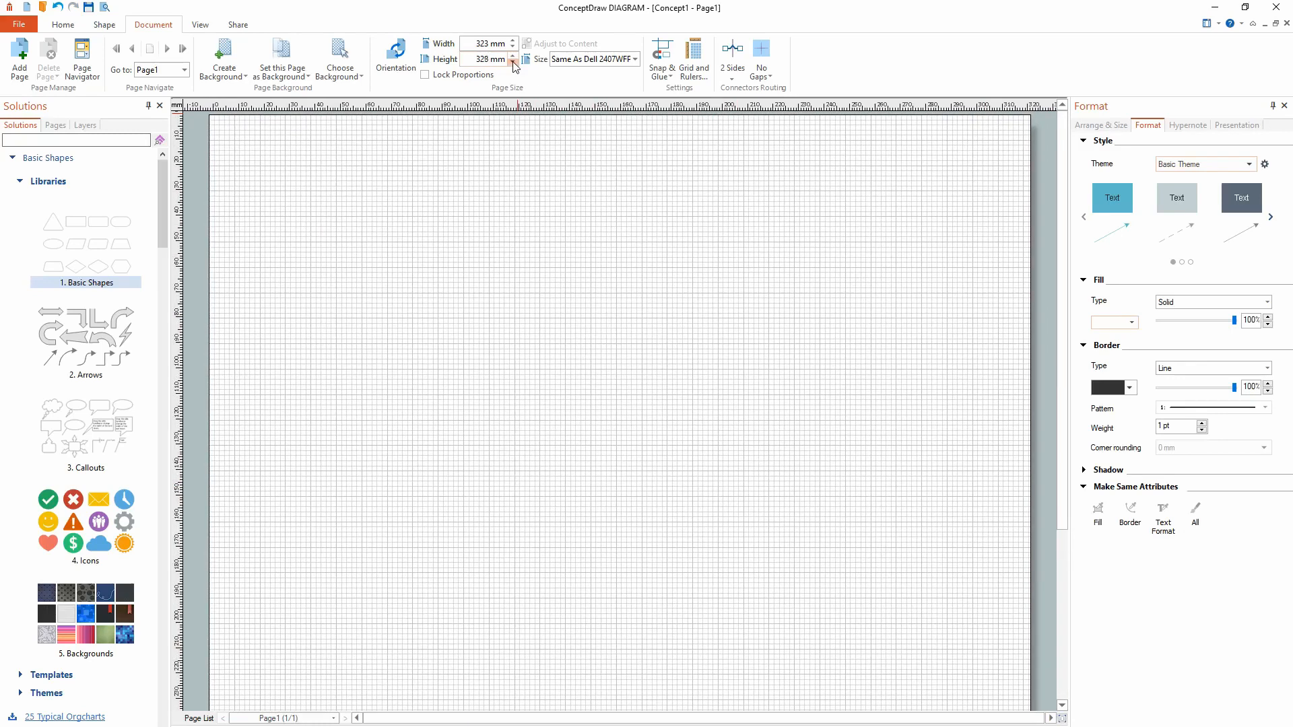
left_click(513, 56)
left_click(514, 63)
left_click(513, 63)
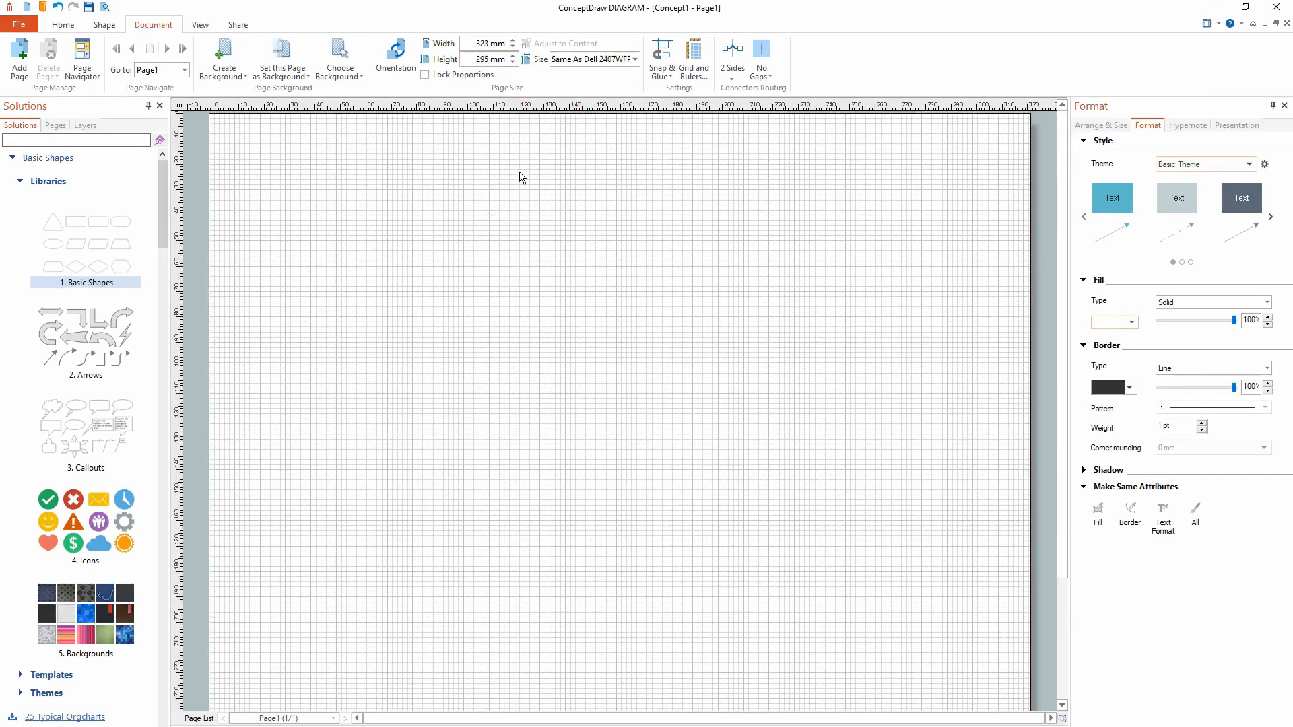
left_click(513, 62)
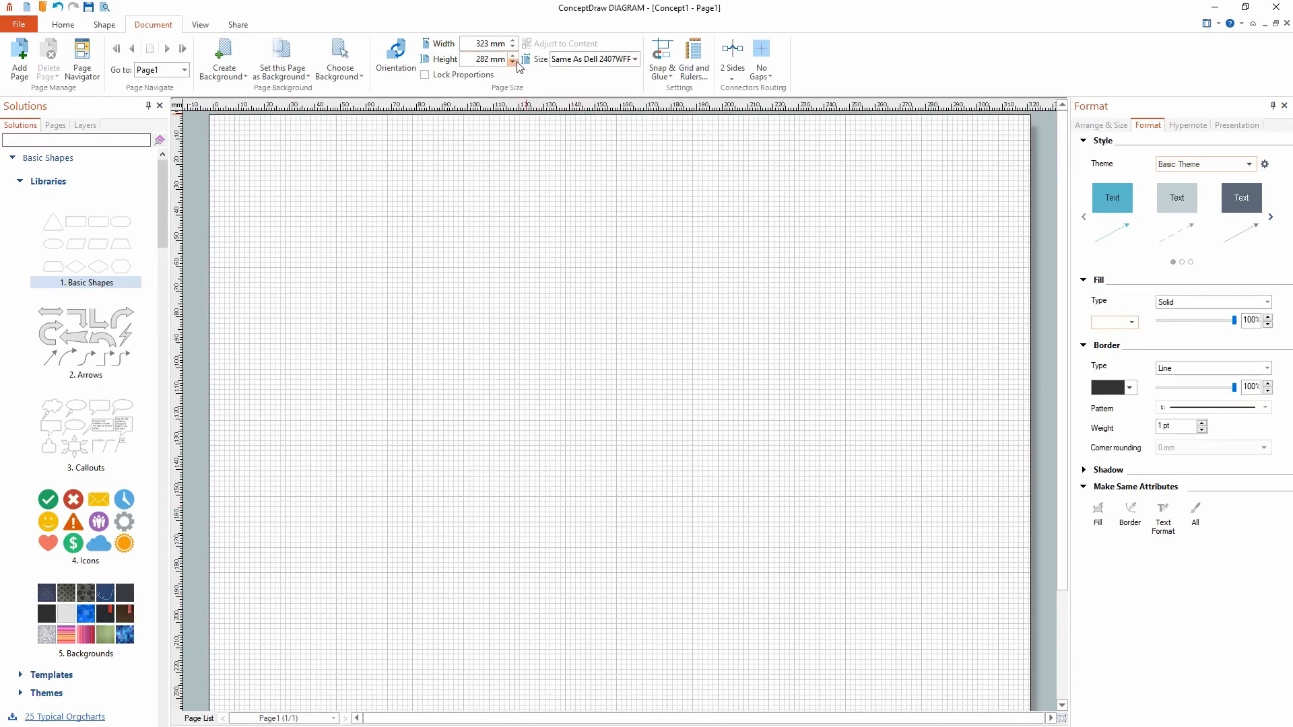
scroll(547, 375, "down", 2)
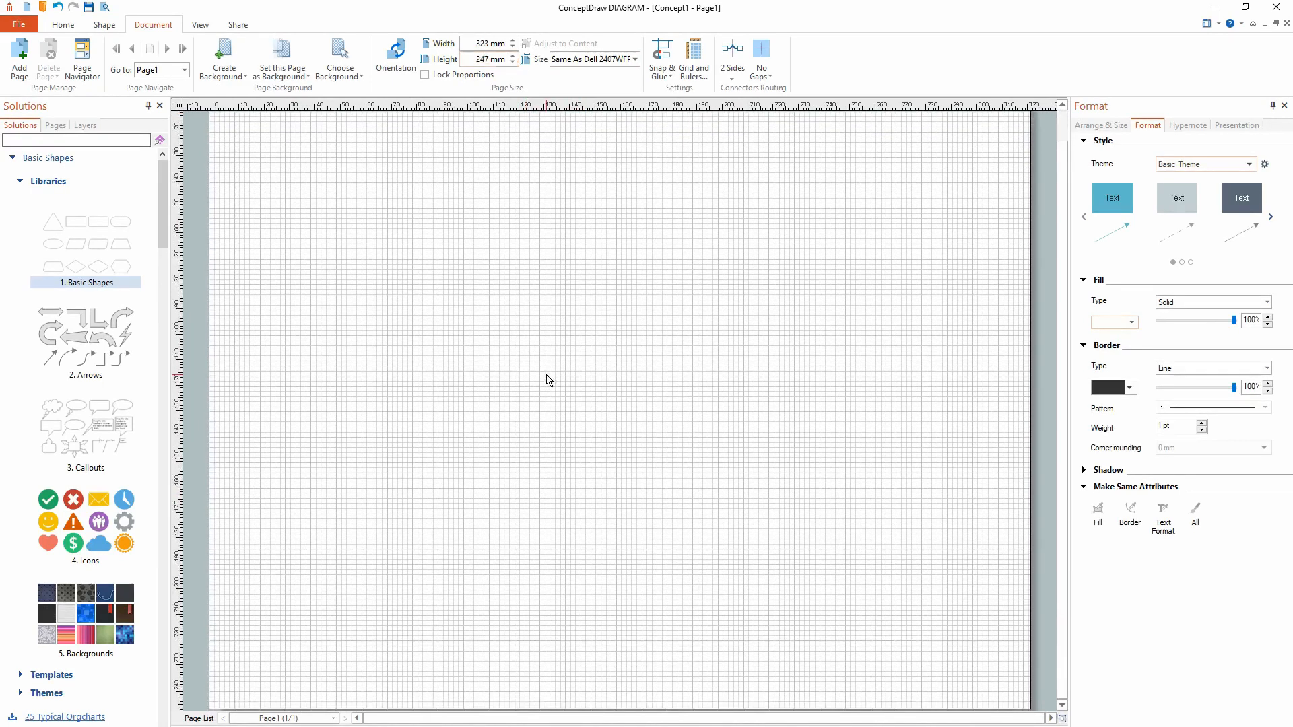
scroll(546, 375, "up", 1)
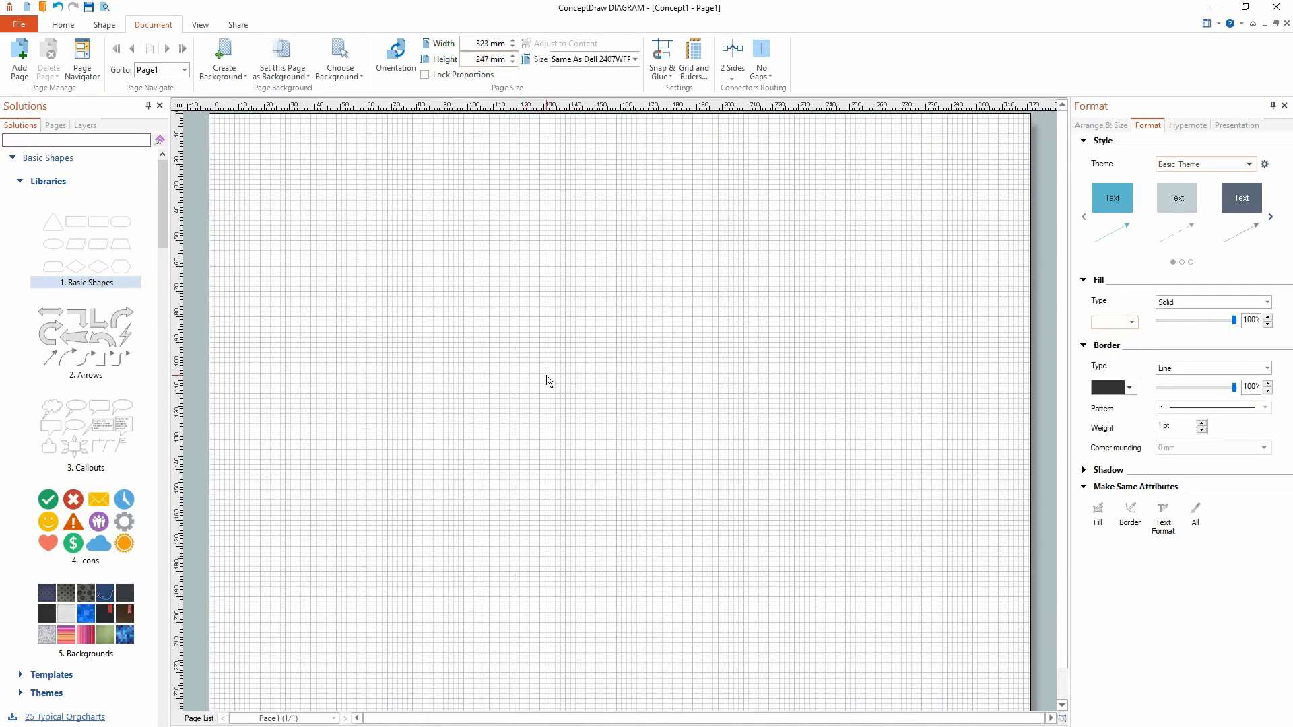
left_click(513, 61)
left_click(512, 62)
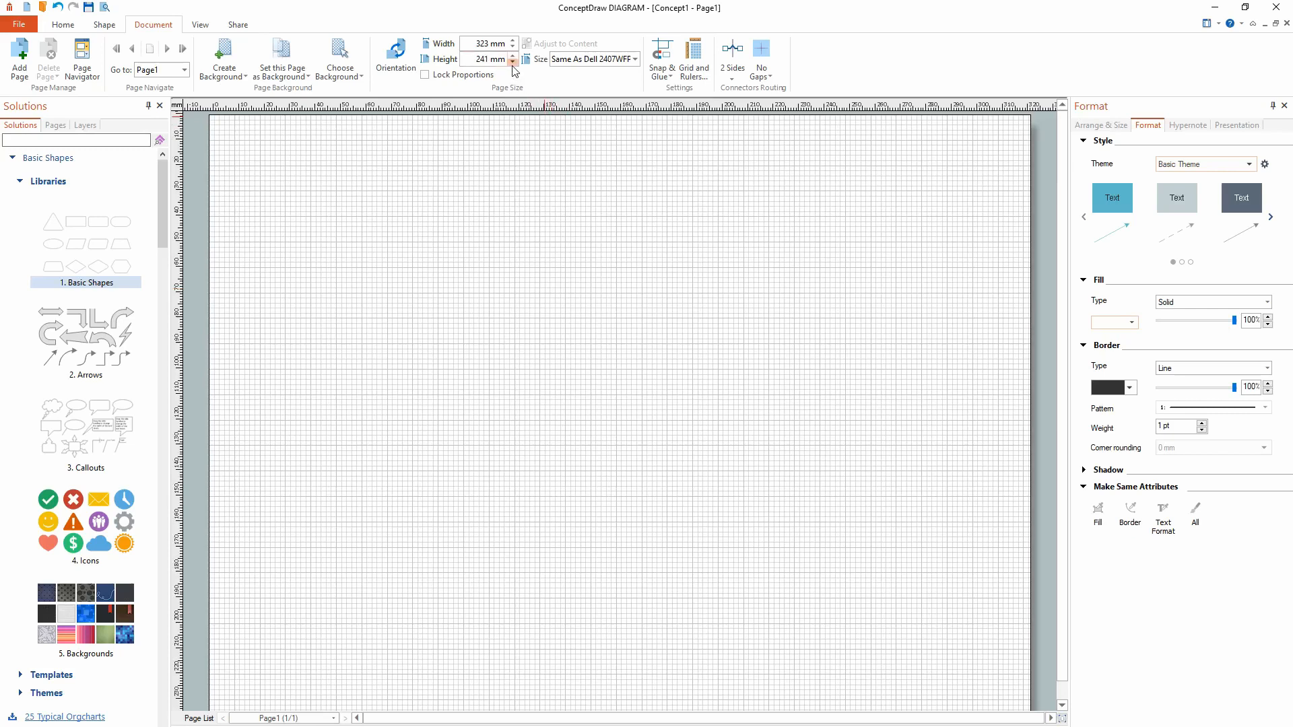
left_click(513, 63)
left_click(513, 63)
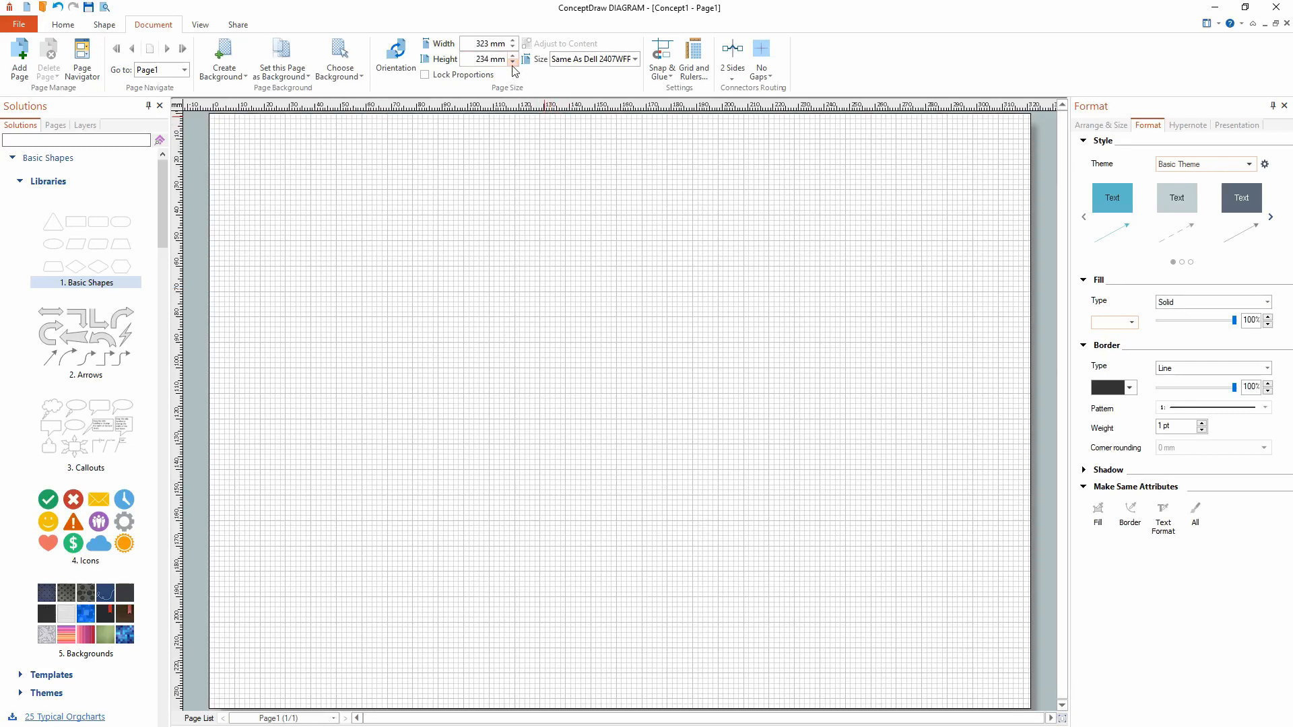
left_click(513, 63)
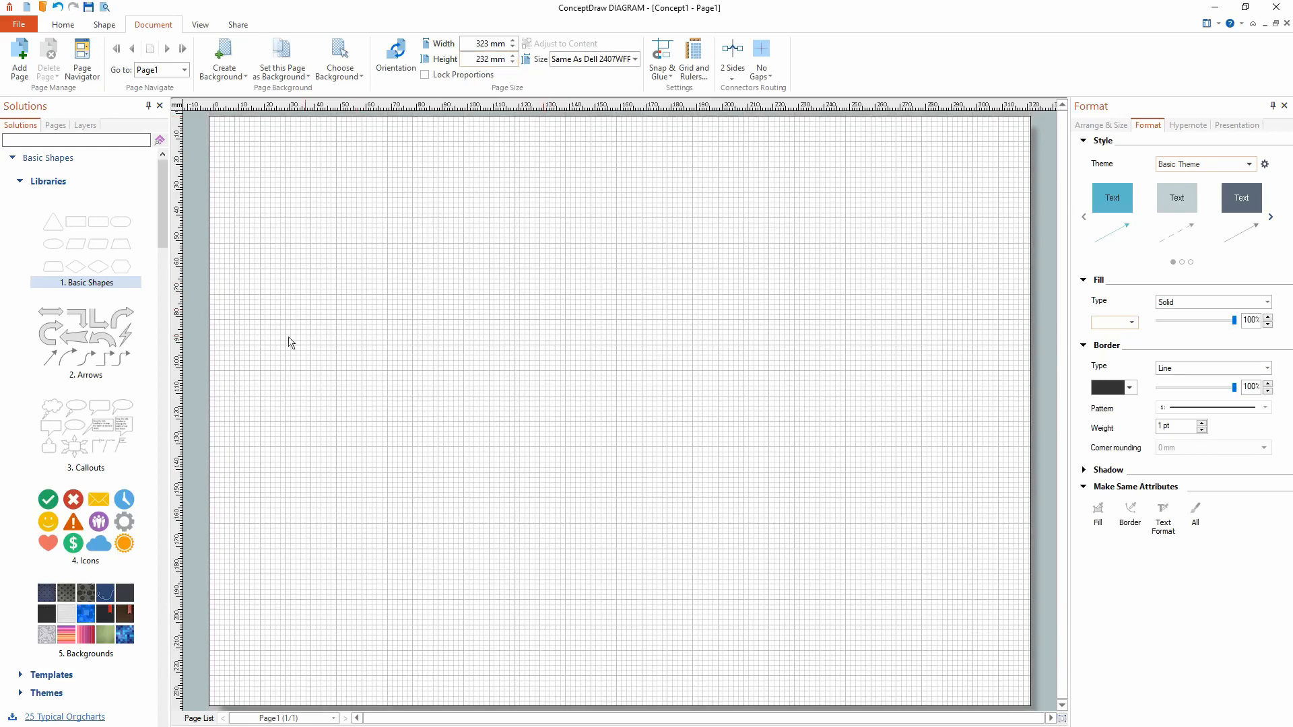
- Place a rectangle from the Basic Shapes library on the page and stretch it to cover the whole page
left_click_drag(76, 221, 210, 260)
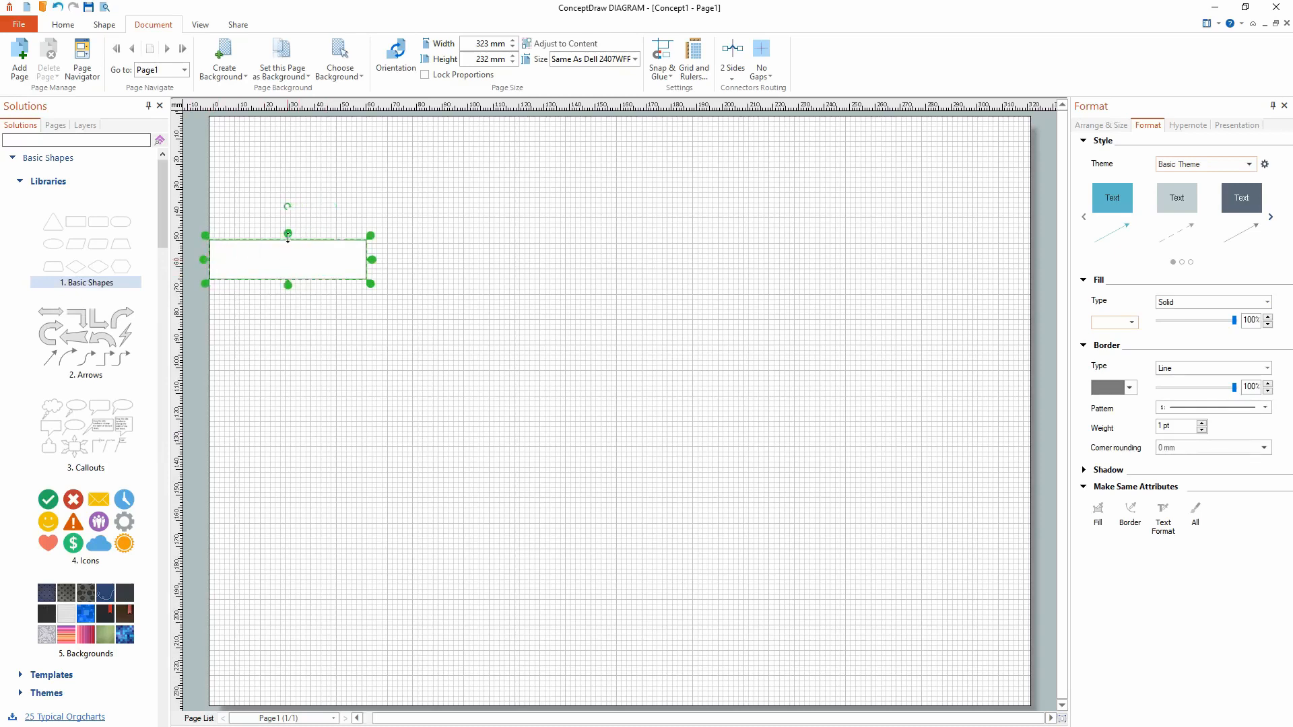
left_click_drag(287, 234, 292, 116)
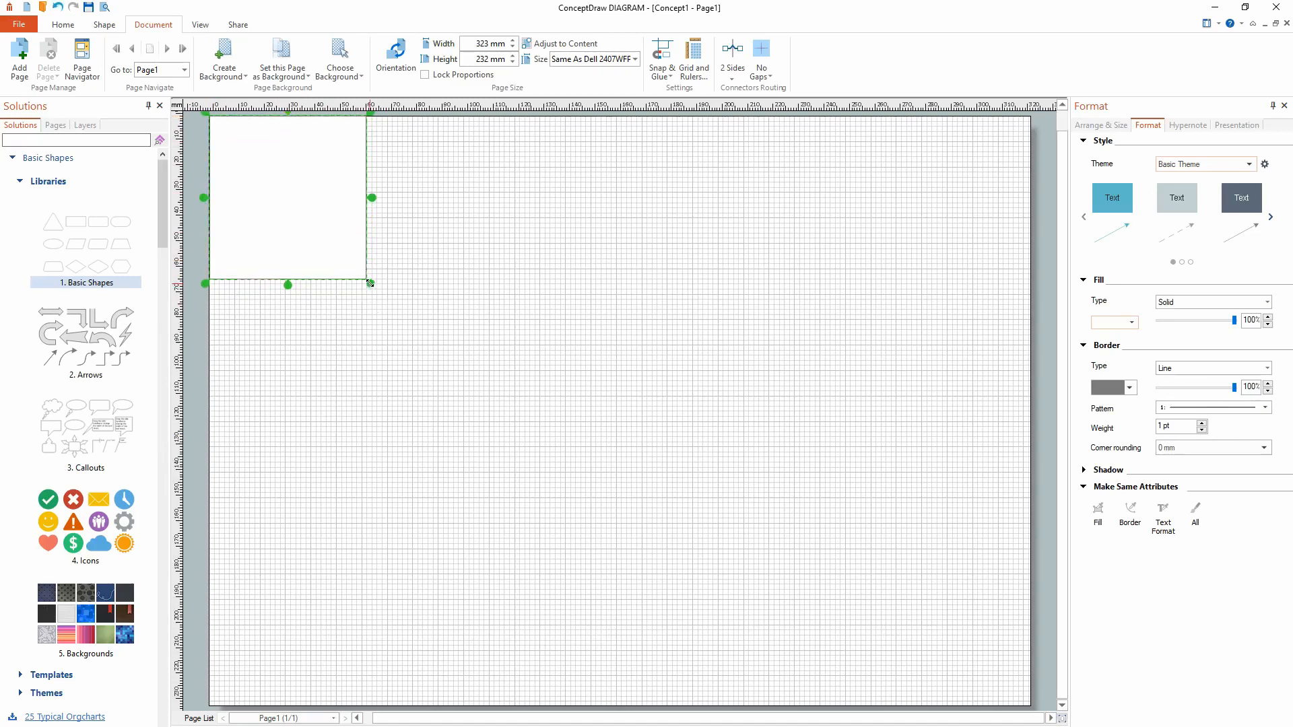
left_click_drag(370, 284, 774, 531)
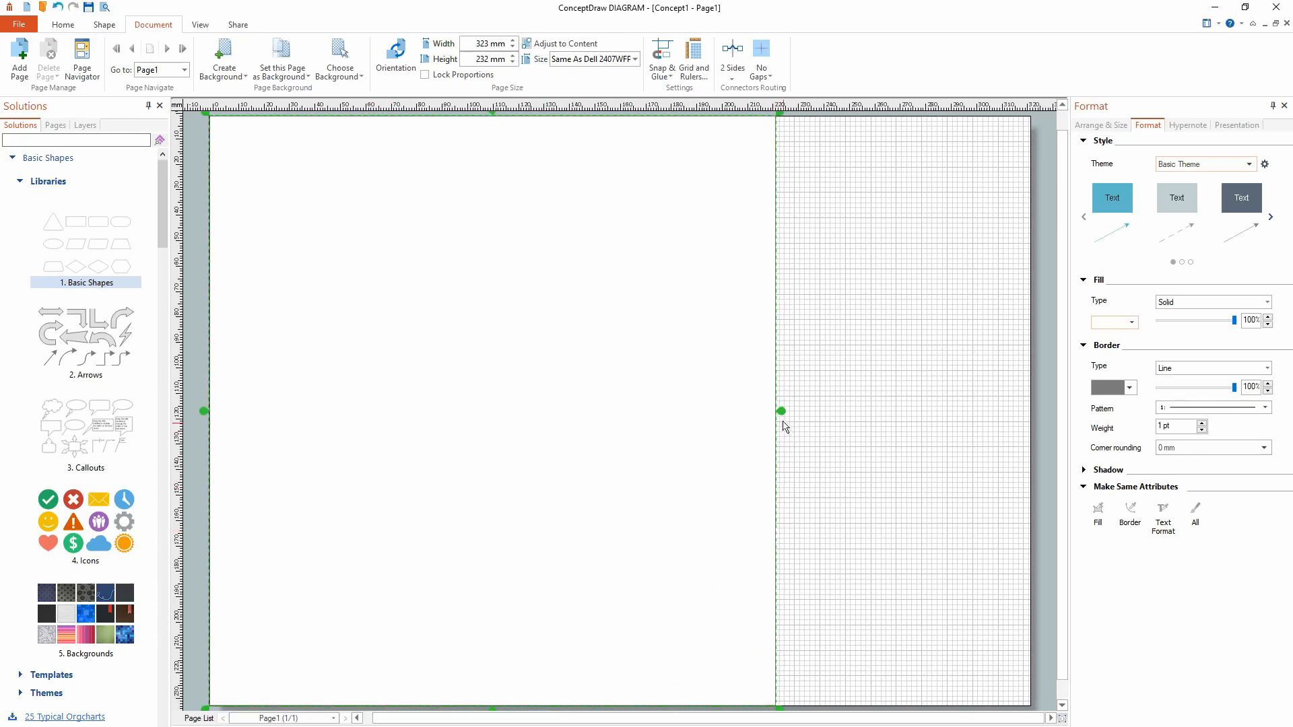
left_click_drag(781, 411, 1035, 426)
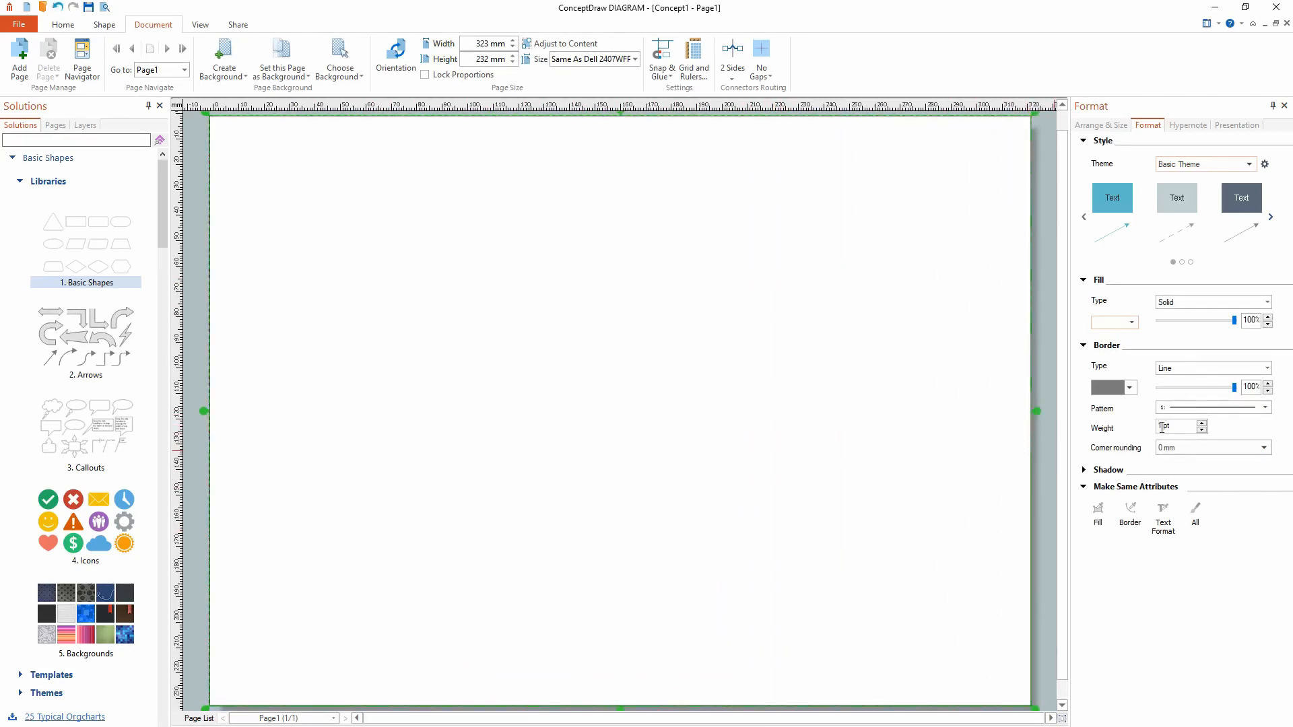
- Set the full-page rectangle's border to No Line and nudge the rectangle slightly to the left
left_click(1267, 367)
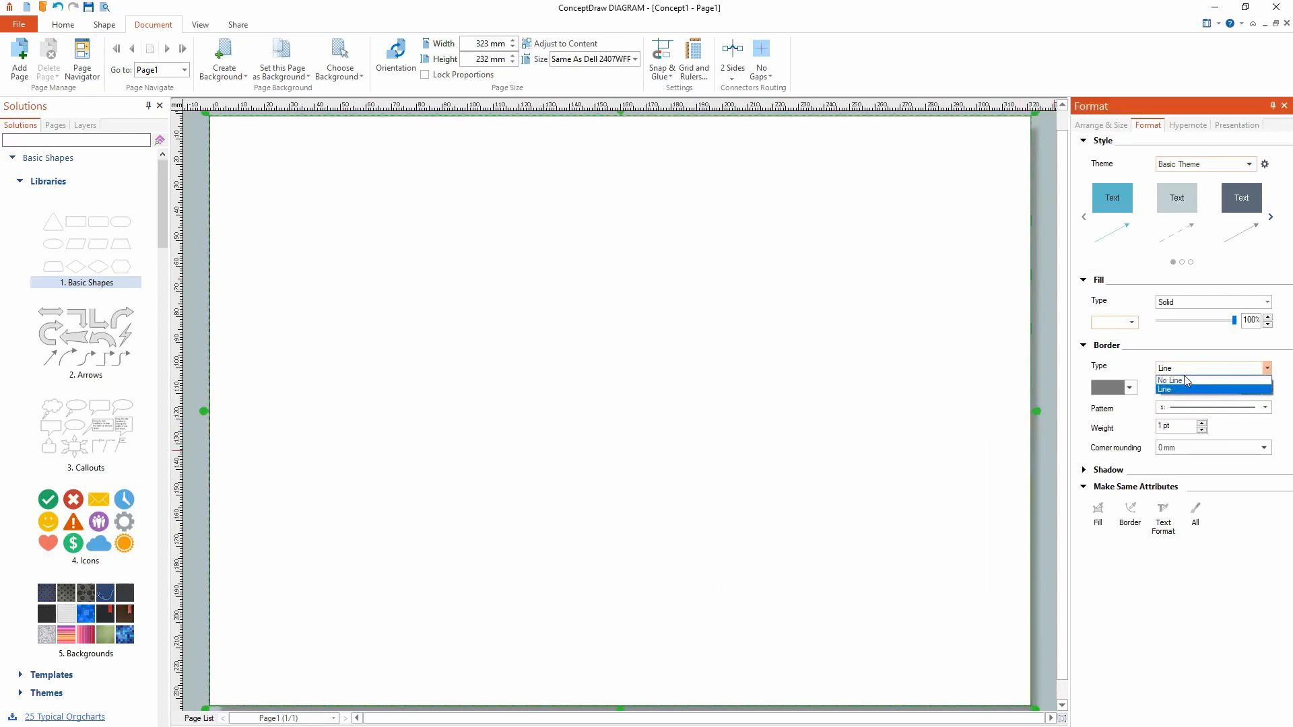
left_click(1185, 380)
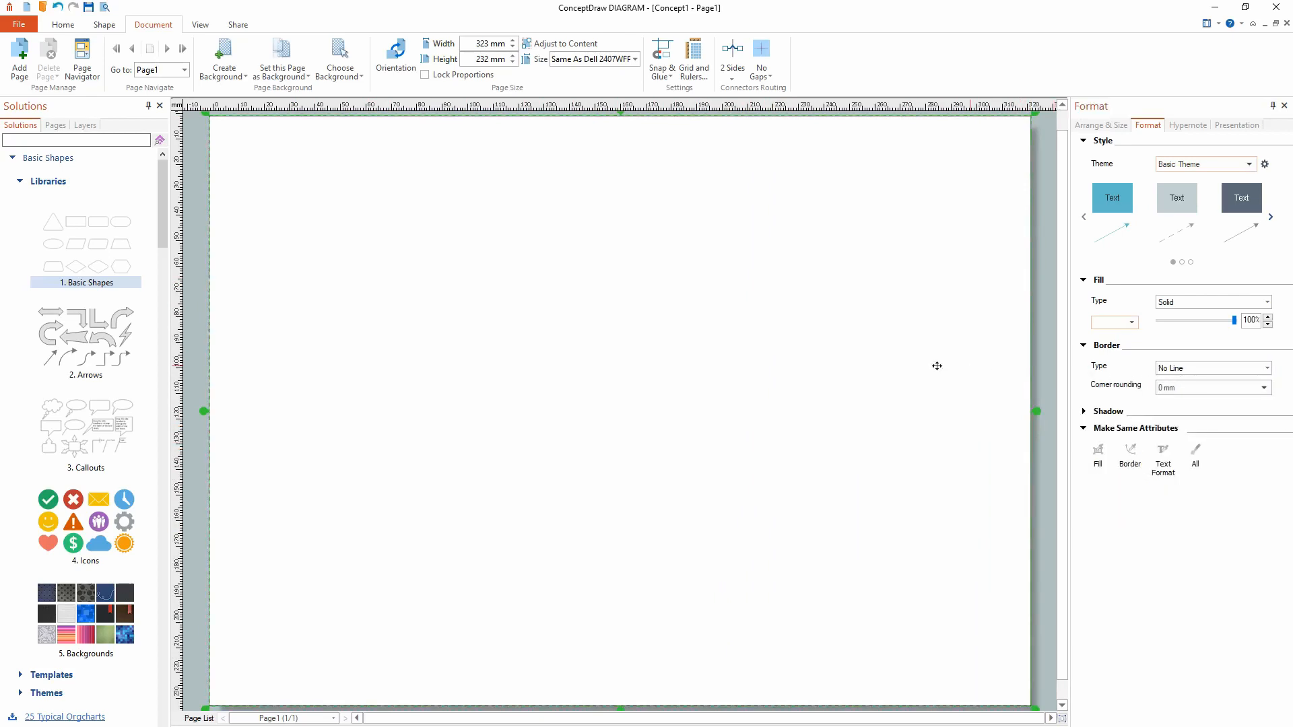
mouse_move(703, 361)
left_mouse_down()
mouse_move(701, 372)
mouse_move(701, 361)
left_mouse_up()
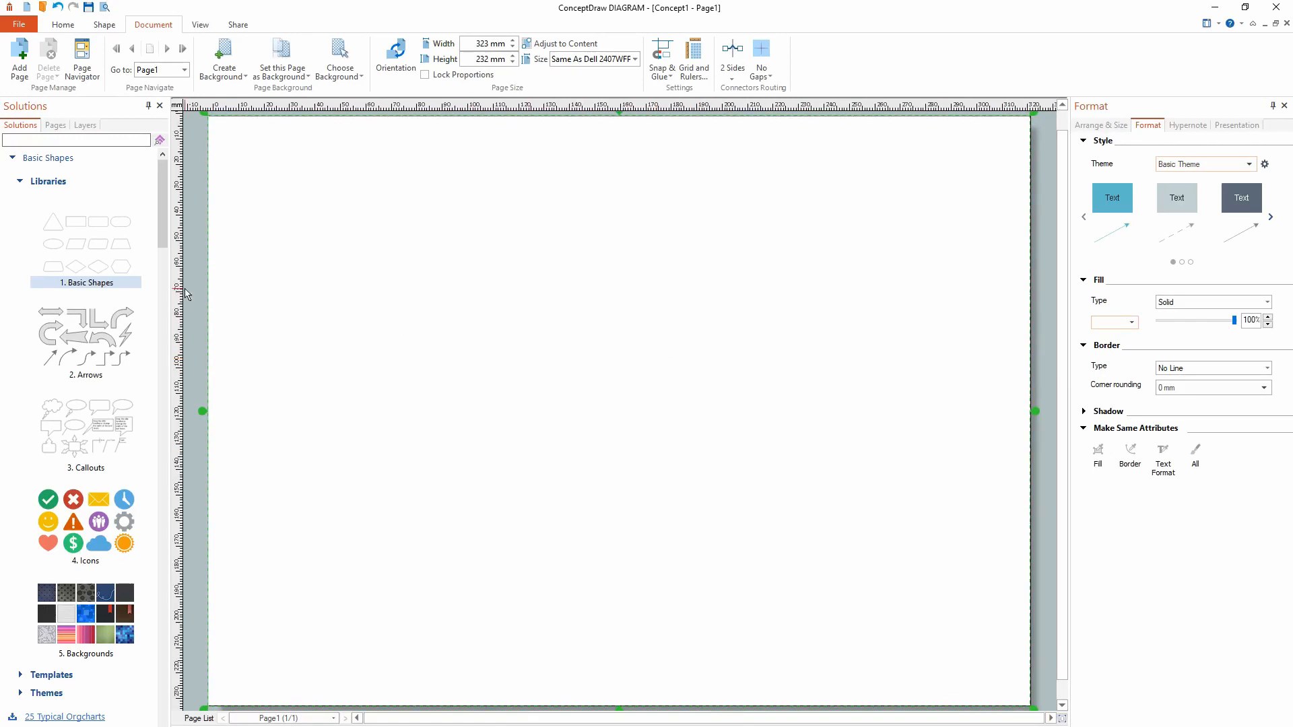
- Place two vertical and two horizontal guides as margins, about 10 mm inside each page edge
left_click_drag(176, 286, 237, 297)
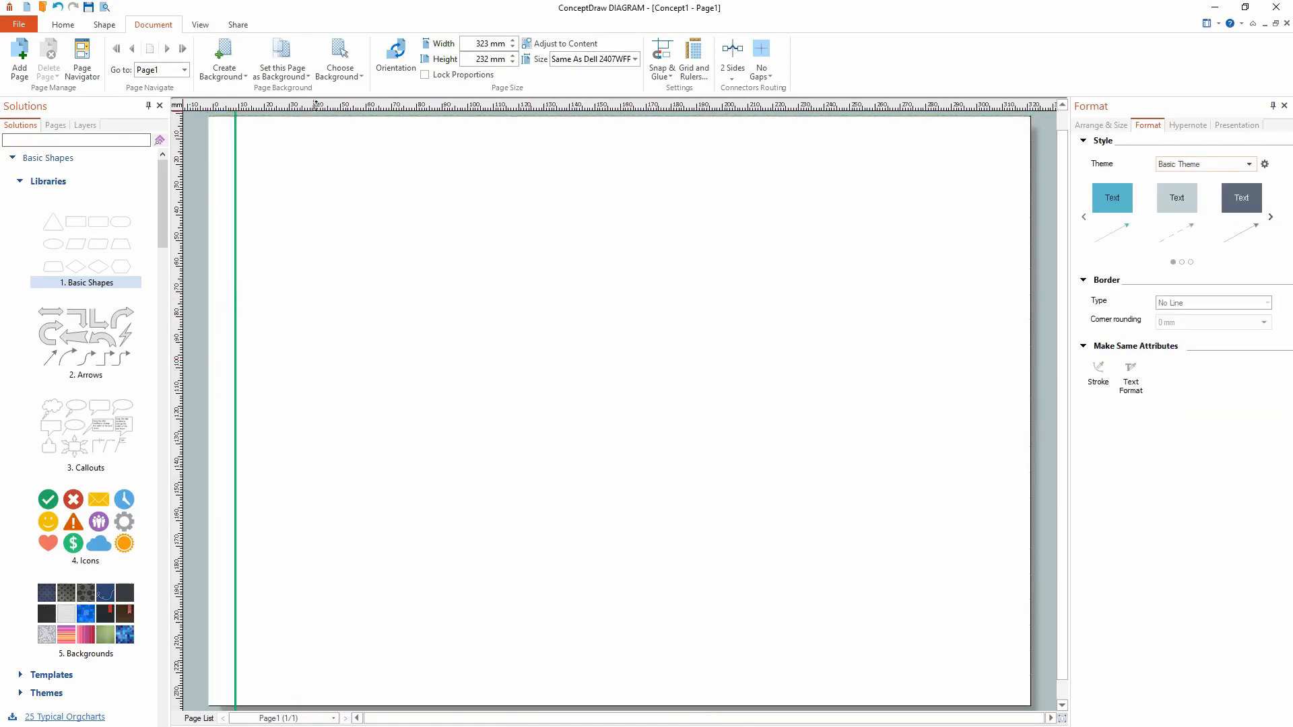
left_click_drag(316, 104, 321, 143)
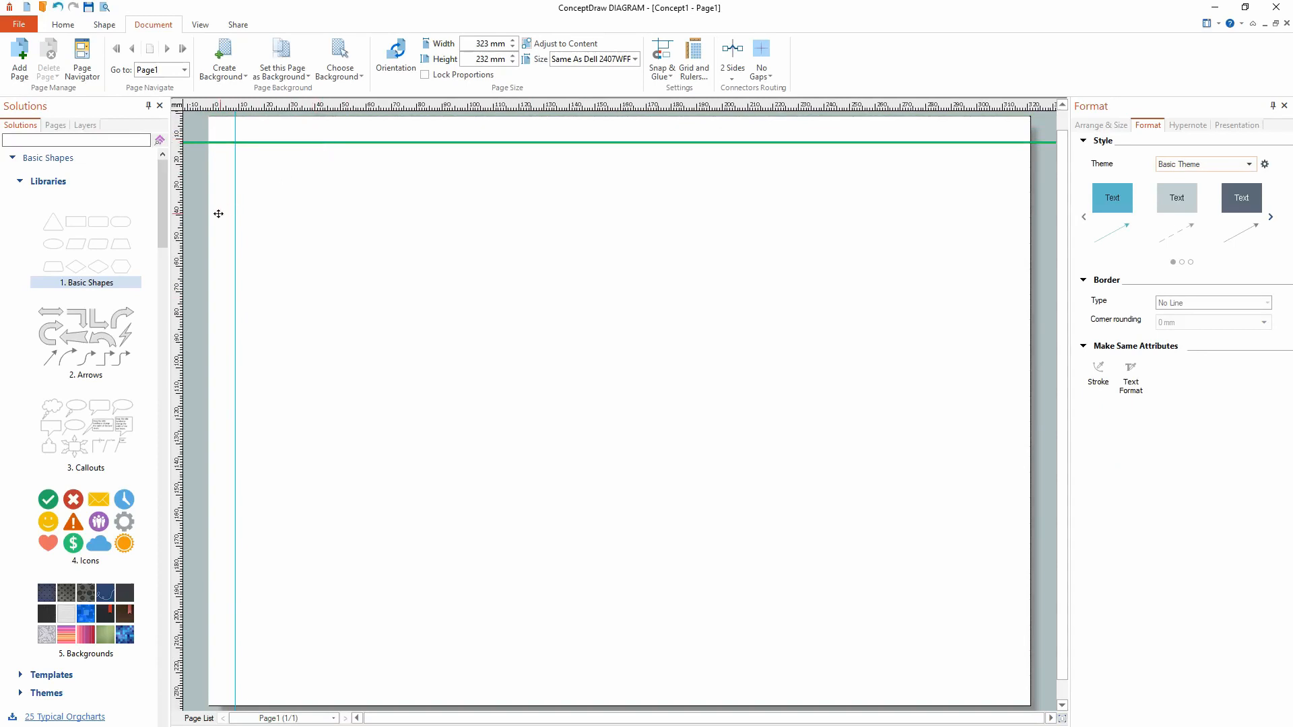
left_click_drag(173, 231, 1005, 286)
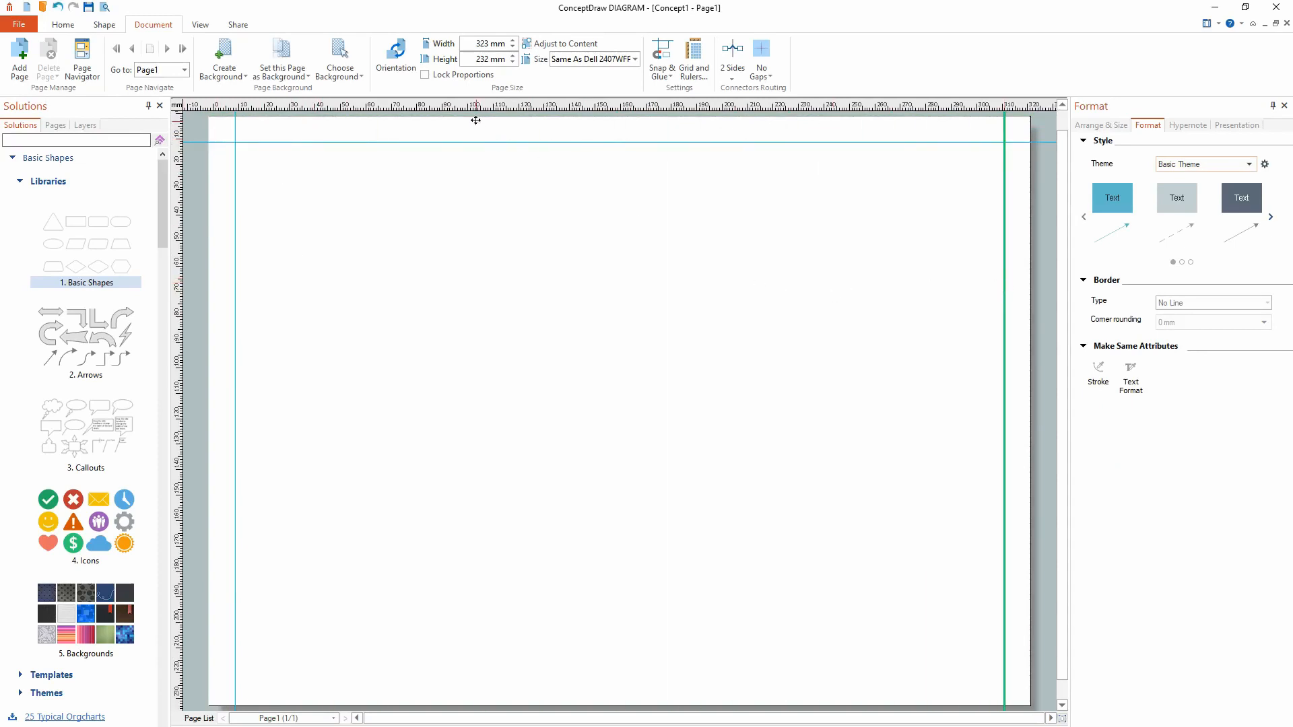
left_click_drag(482, 101, 547, 685)
left_click(393, 531)
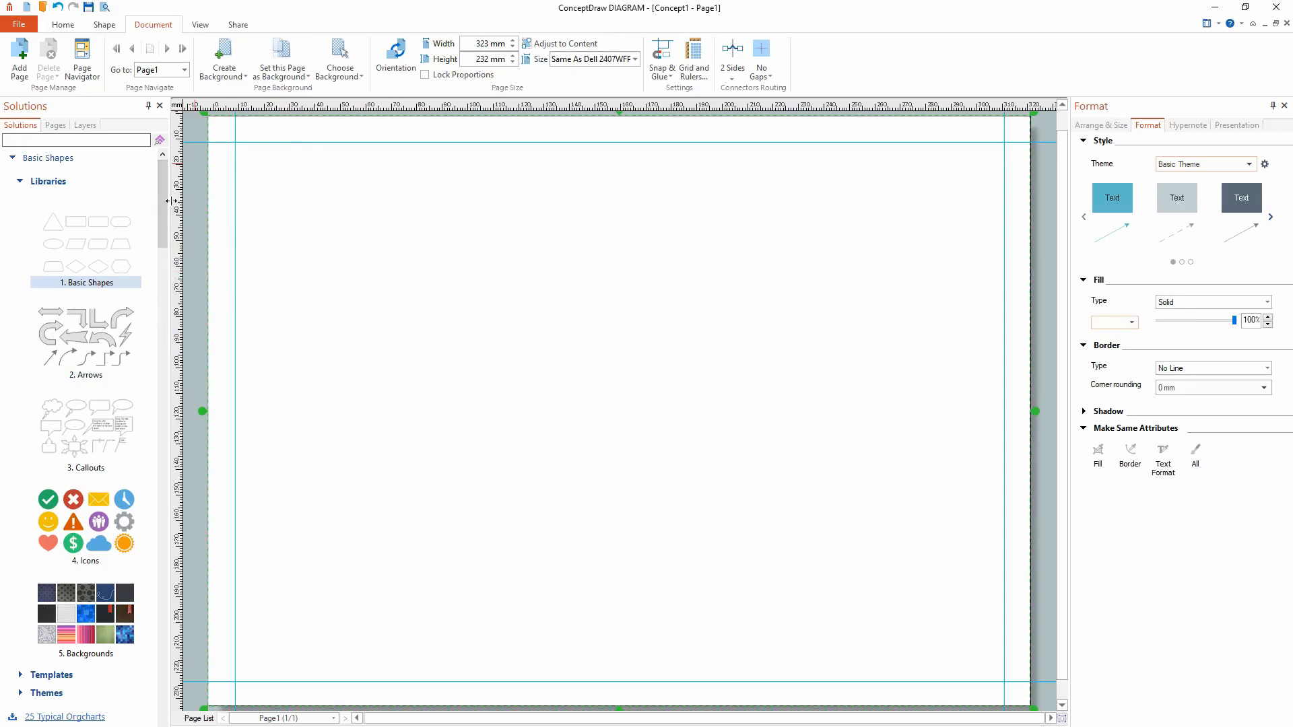
- Add three vertical guides between the side margins, about 70, 134 and 290 mm from the page's left edge
left_click_drag(174, 204, 437, 282)
left_click_drag(180, 211, 609, 310)
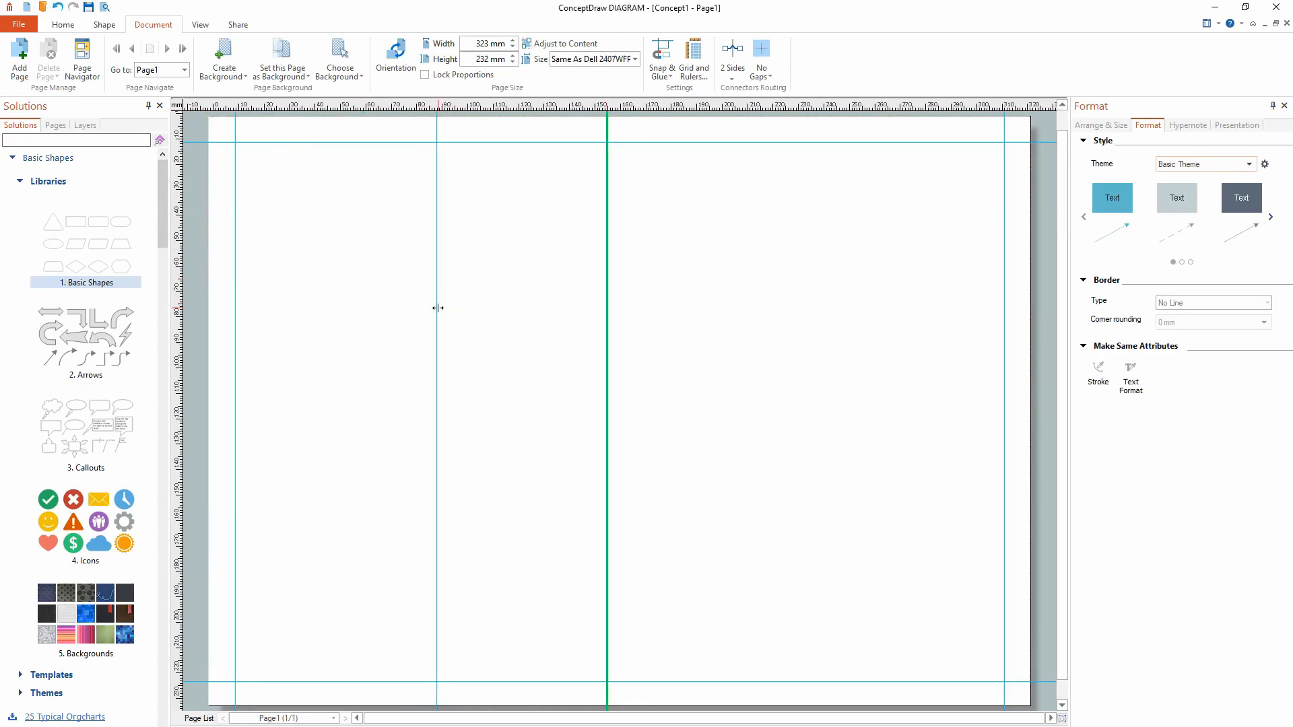
left_click_drag(437, 308, 385, 308)
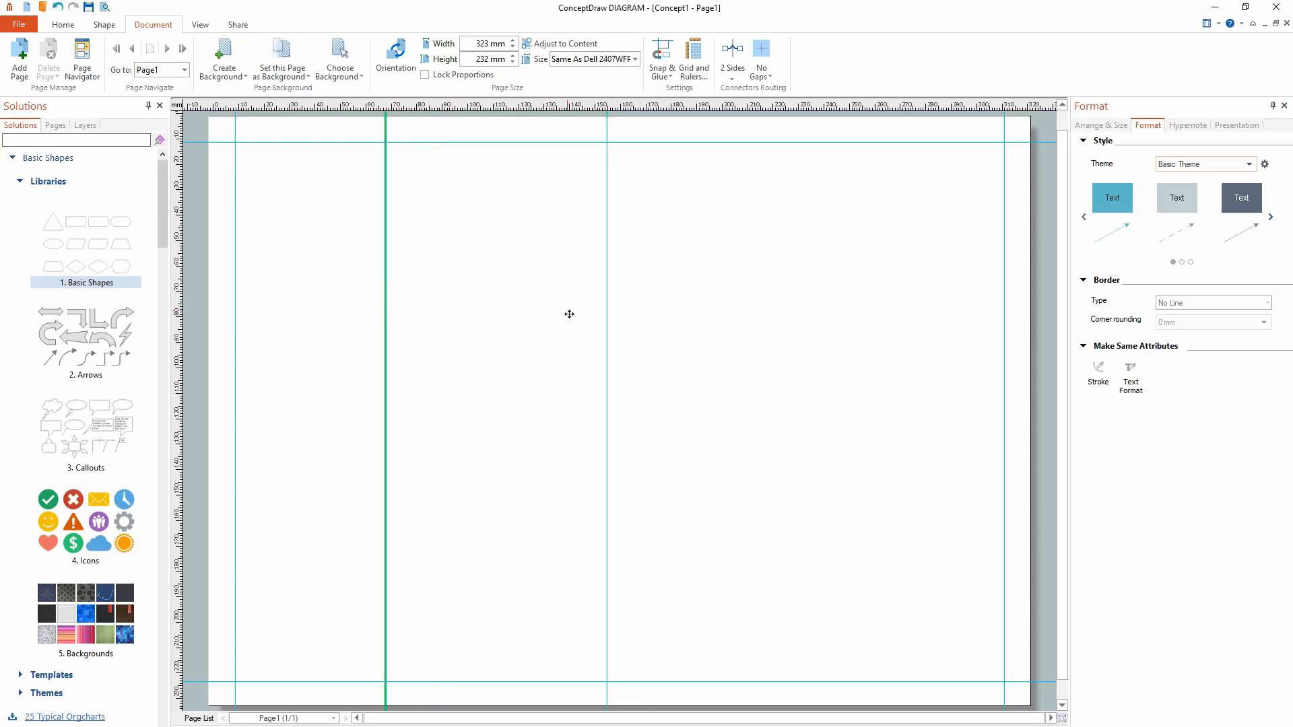
left_click_drag(606, 320, 549, 317)
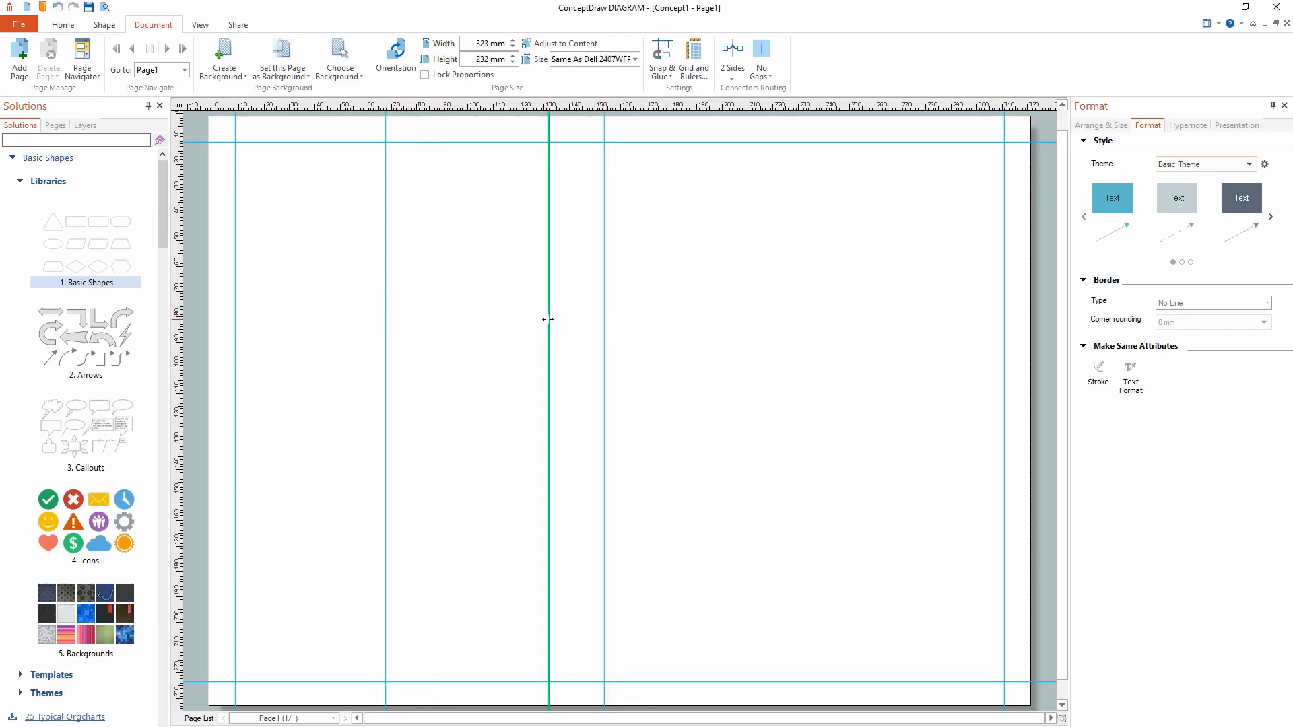
left_click_drag(176, 244, 947, 340)
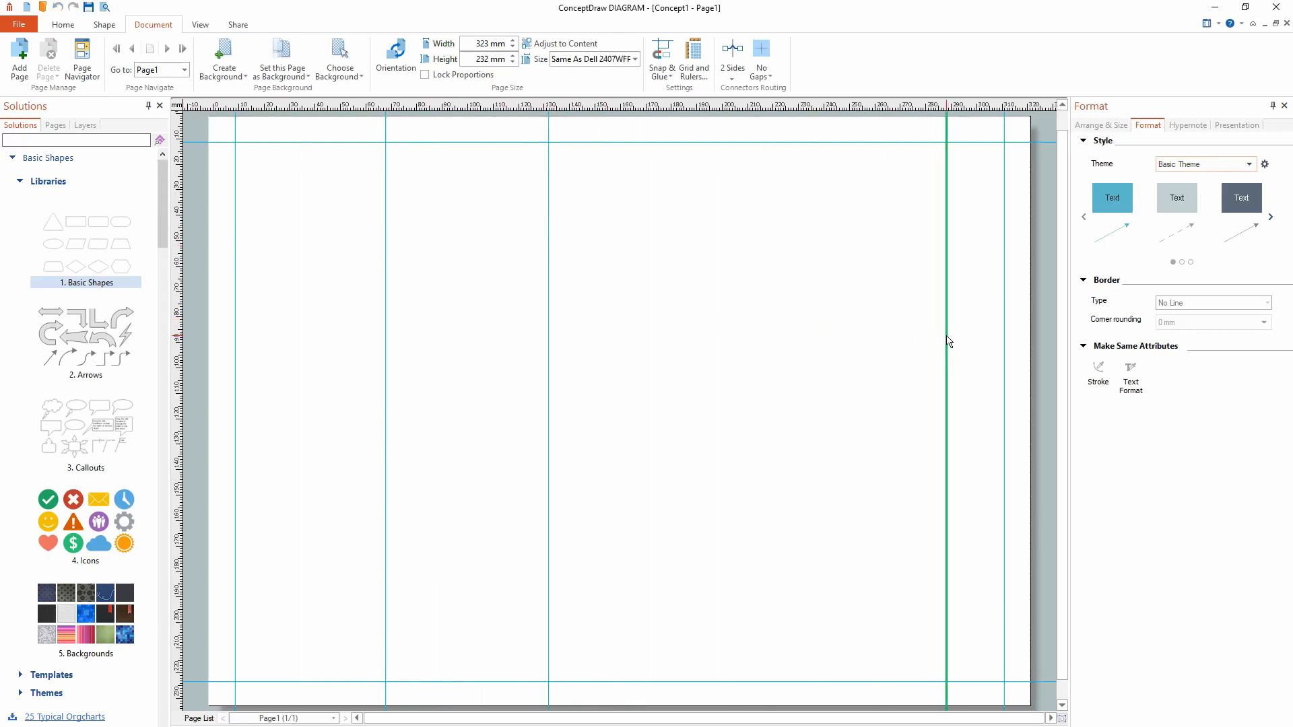
- Add four horizontal guides about 33, 45, 49 and 62 mm below the page's top edge
left_click_drag(465, 143, 465, 202)
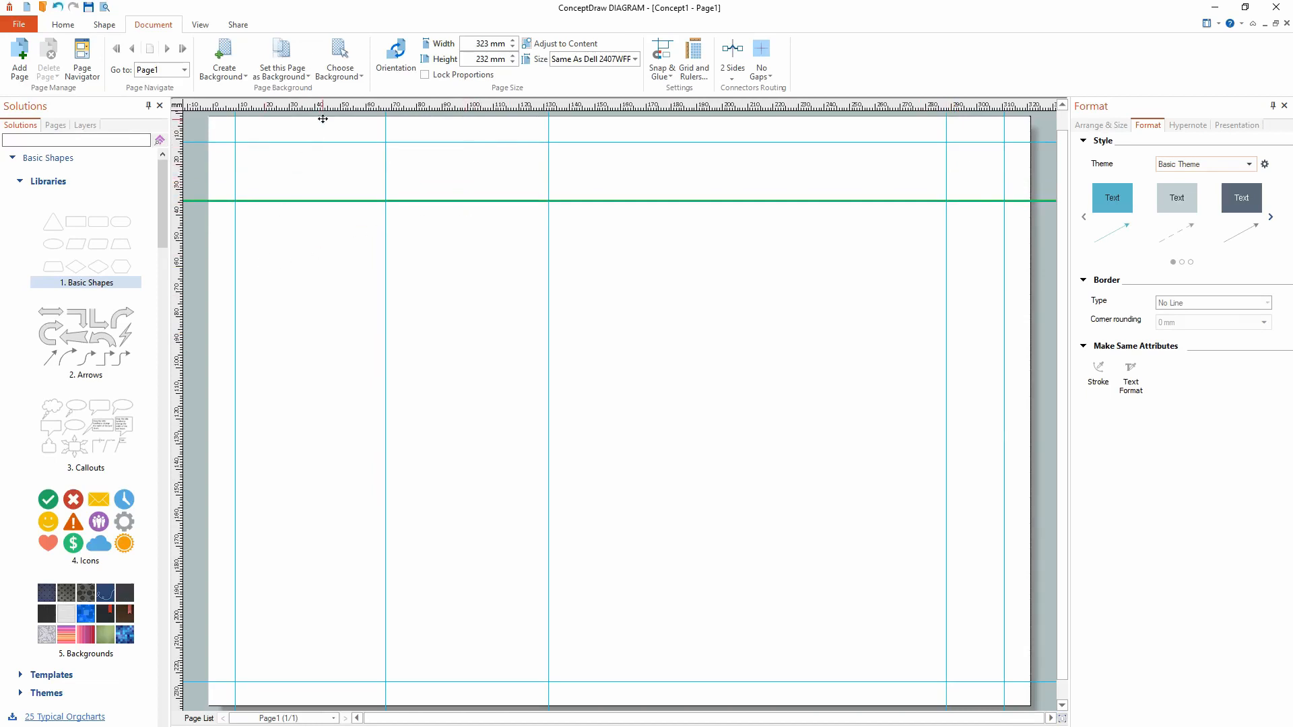
left_click_drag(323, 104, 346, 231)
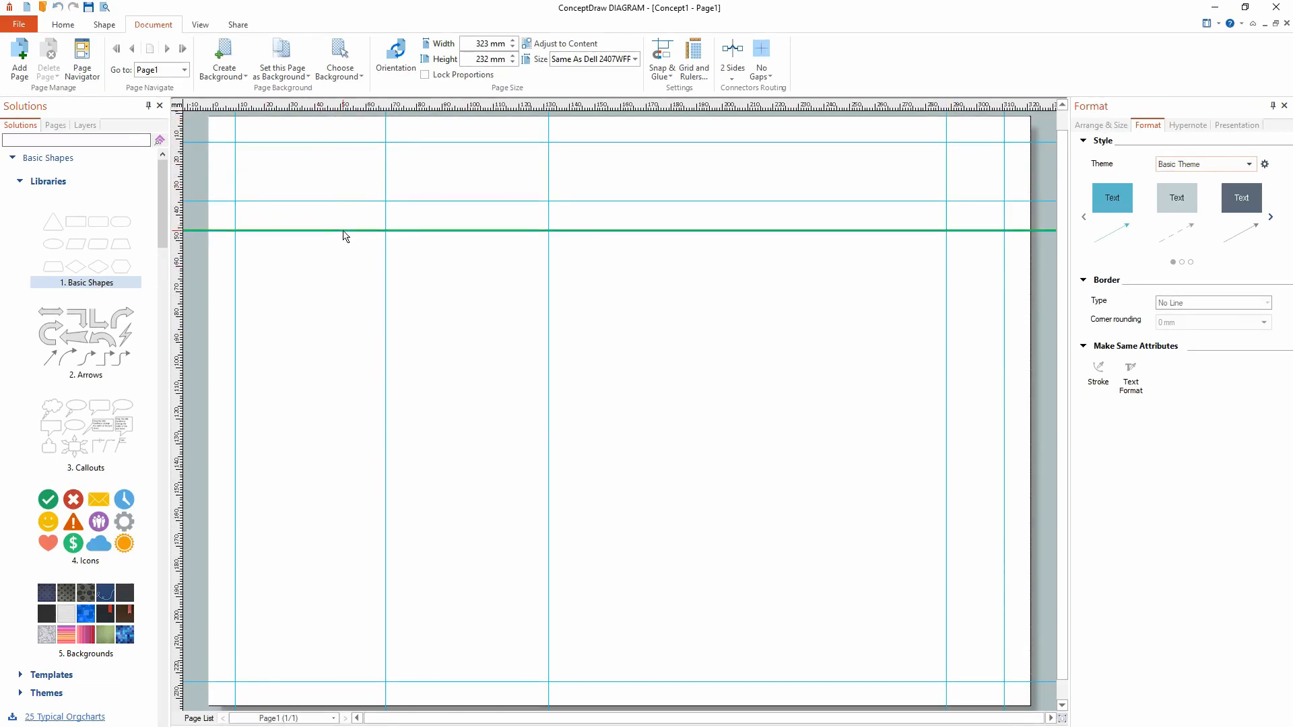
left_click_drag(352, 107, 359, 246)
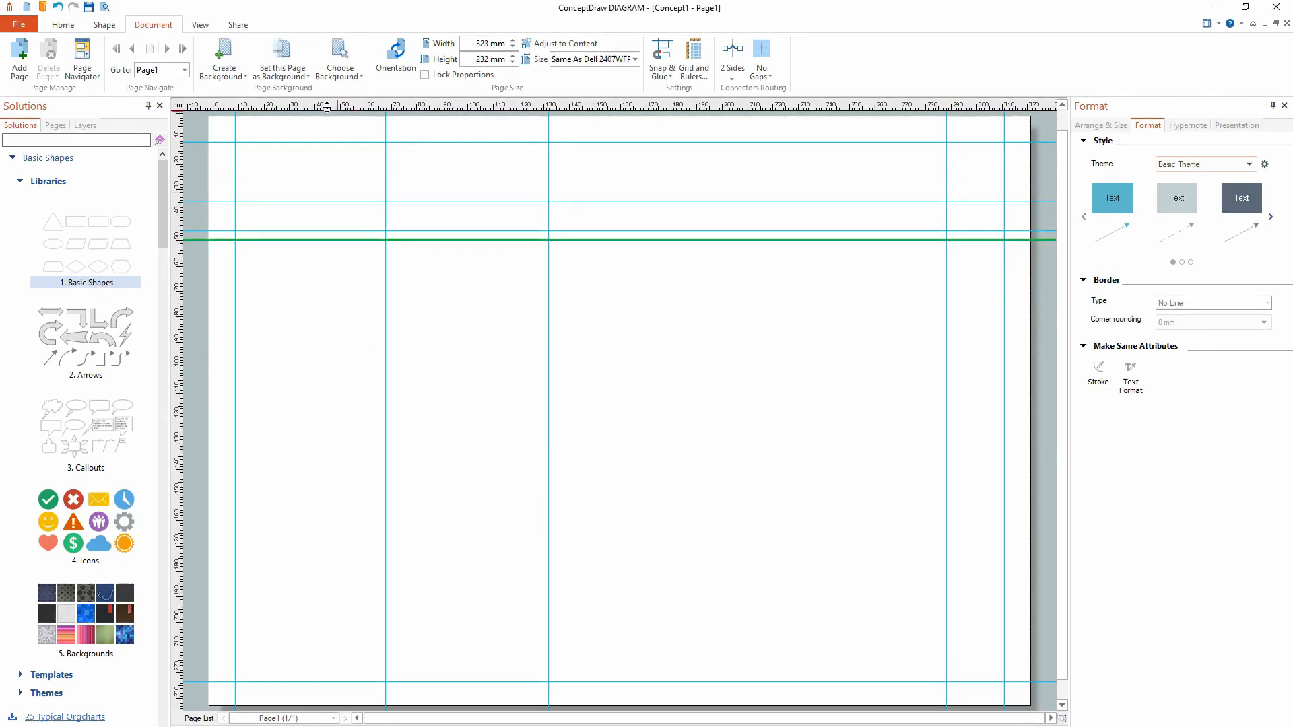
left_click_drag(327, 107, 357, 279)
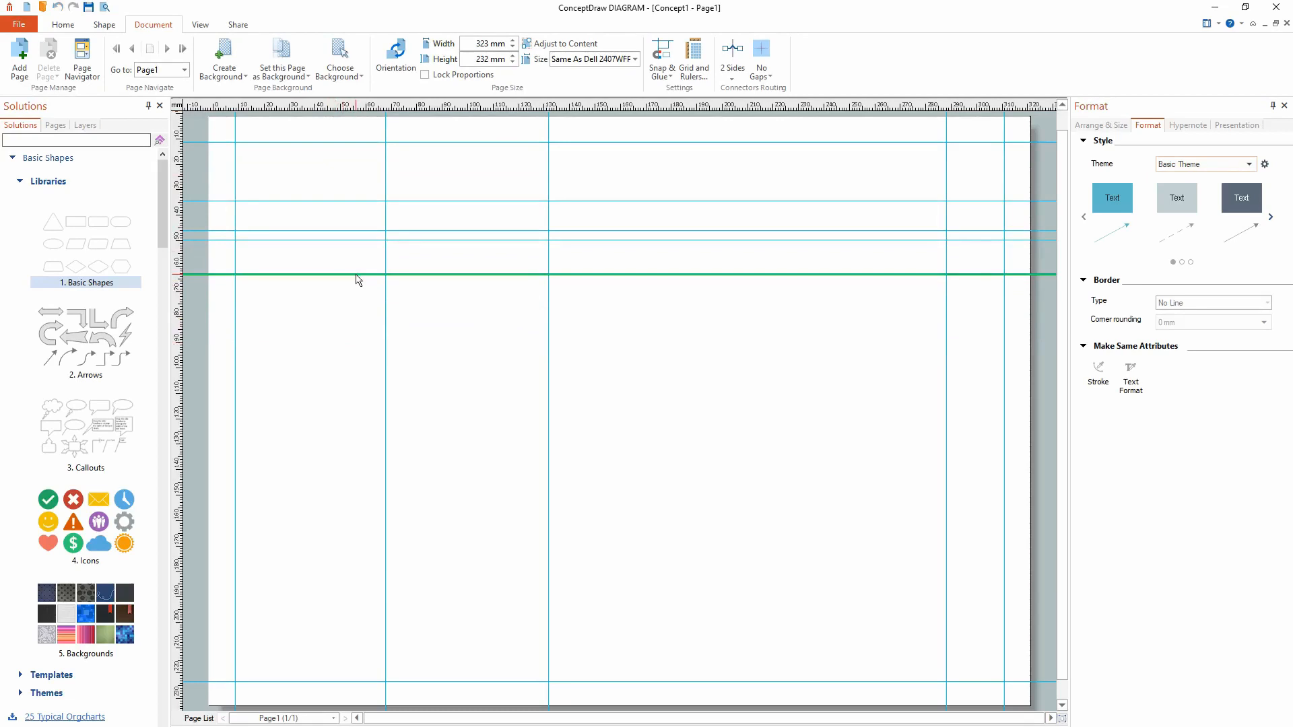
- Draw a rectangle about 156 by 12 mm filling the cell between the 134 and 290 mm vertical guides and the 33 and 45 mm horizontal guides
left_click(308, 336)
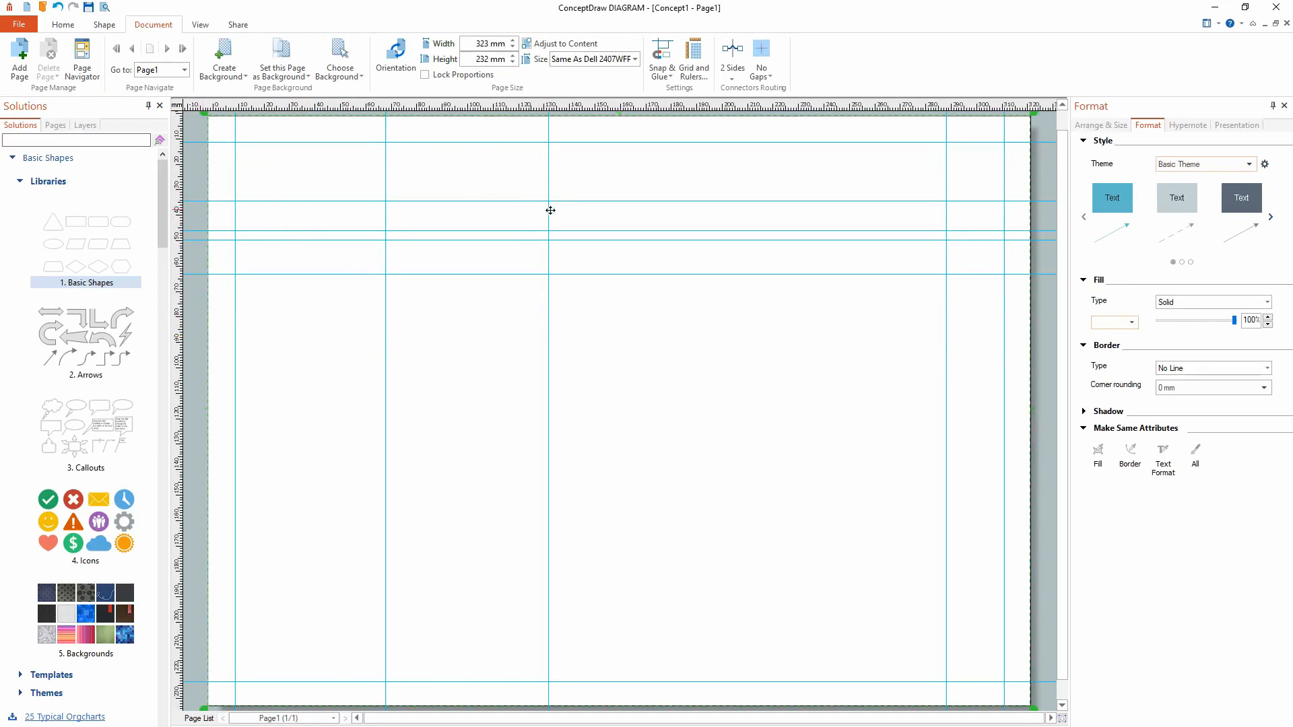
left_click_drag(550, 211, 947, 231)
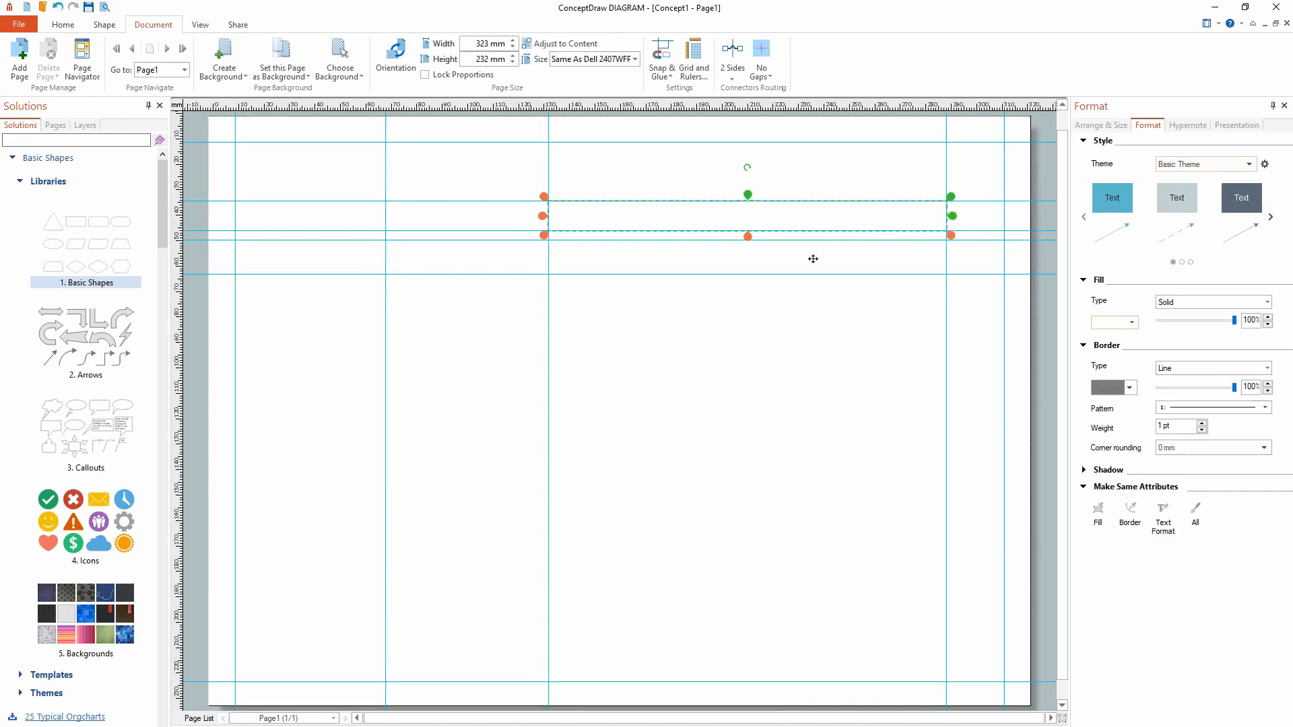
left_click(618, 303)
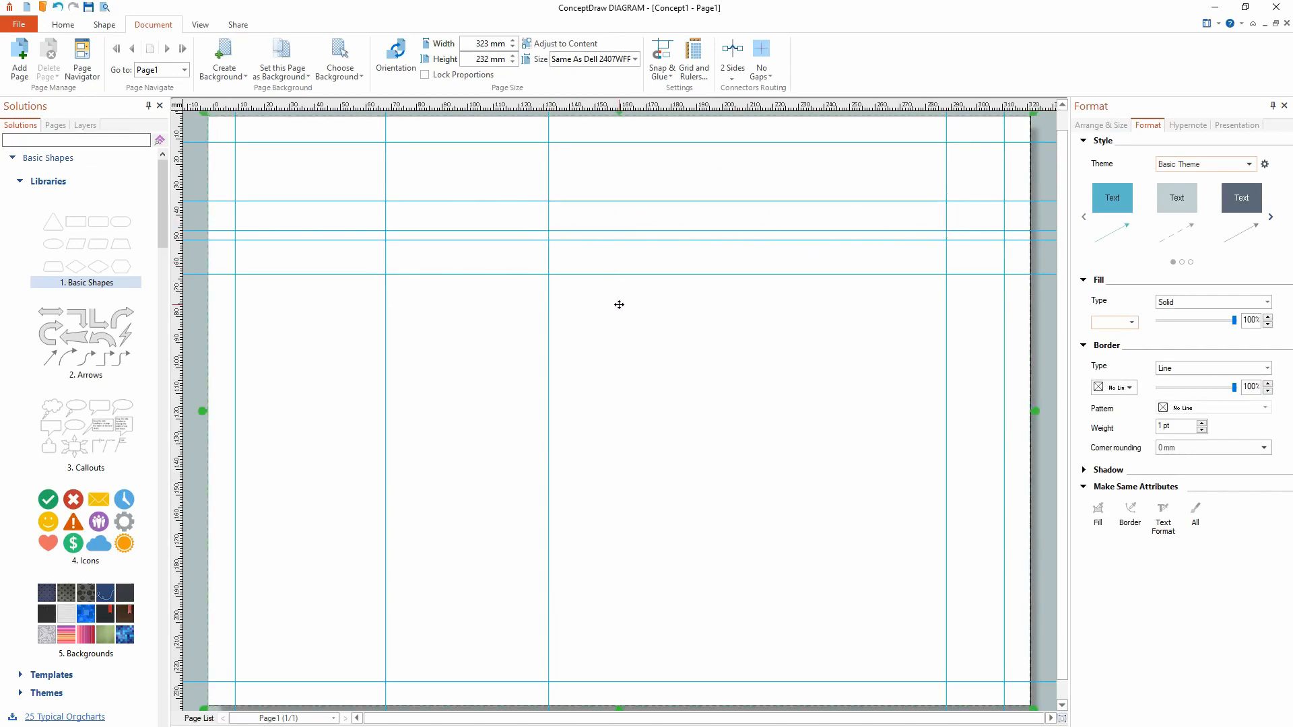
- Duplicate the small rectangle and move the copy straight down so its top edge sits on the guide about 49 mm below the page top
left_click(611, 218)
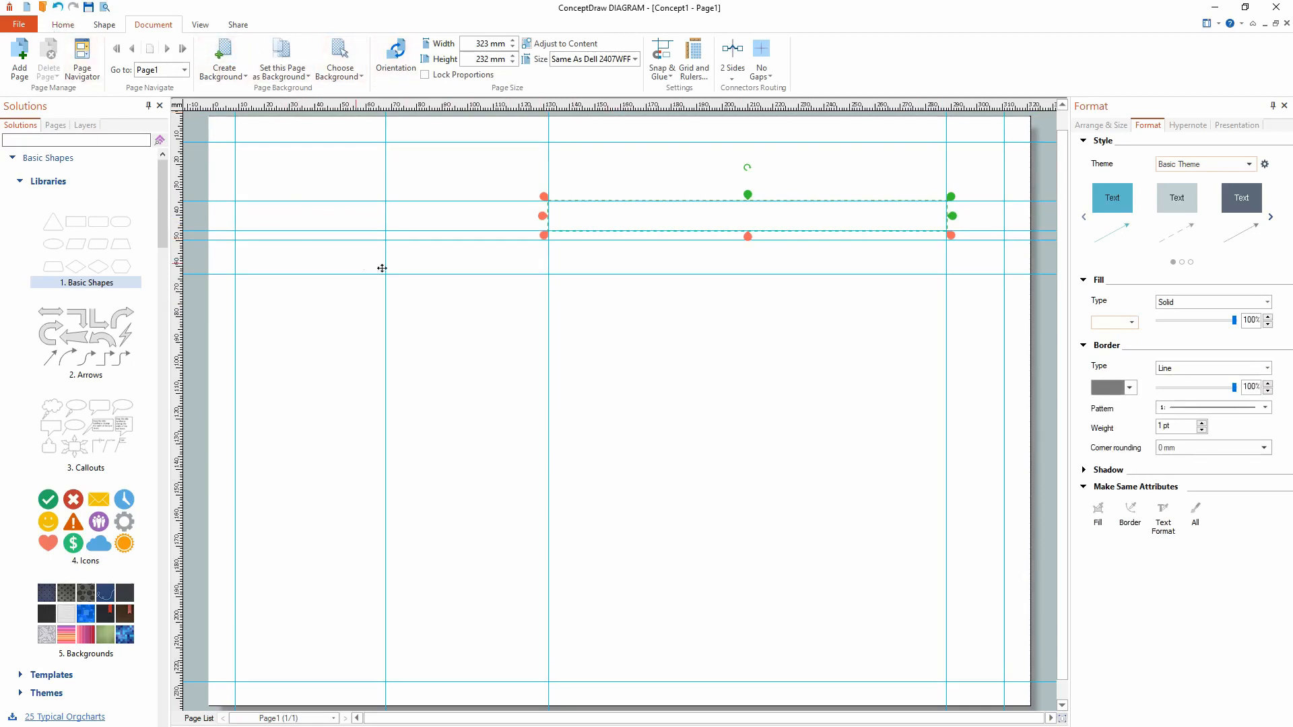
right_click(633, 213)
left_click(657, 231)
right_click(609, 269)
left_click(642, 323)
left_click_drag(641, 216, 641, 256)
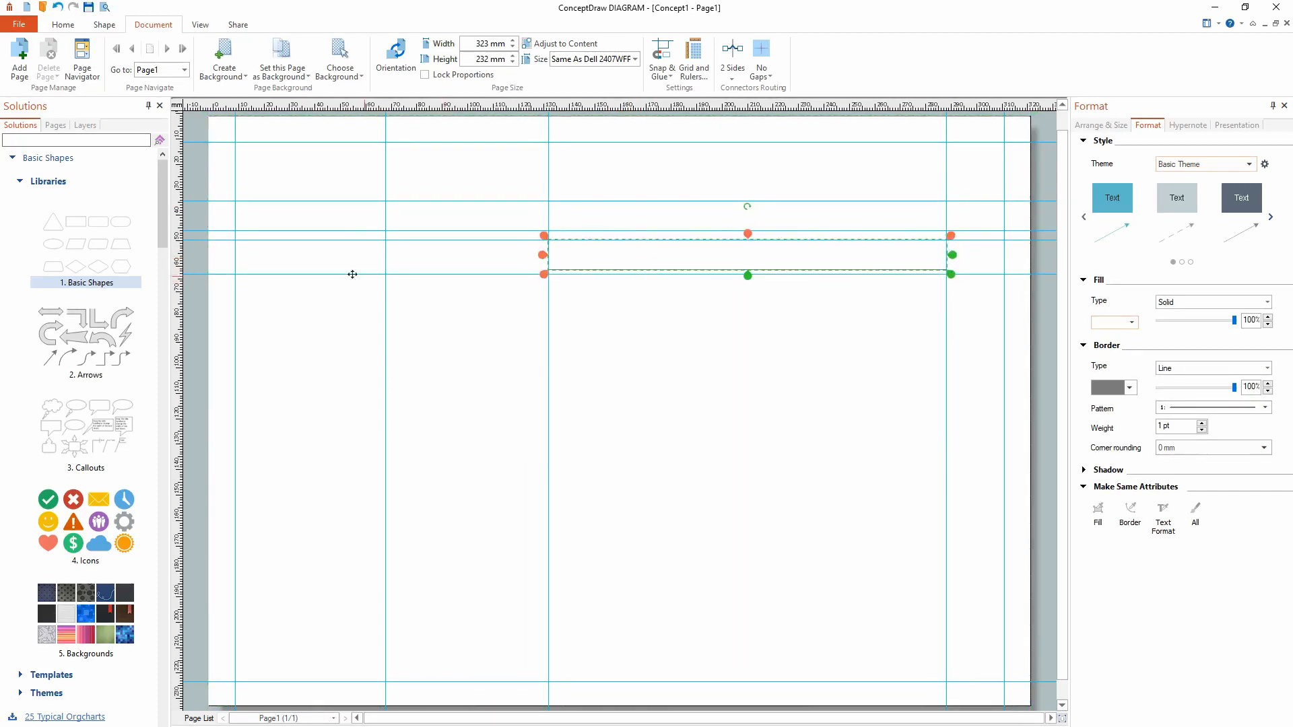
- Move the lowest guide below the rectangles up until it aligns with the second rectangle's bottom edge
left_click(328, 275)
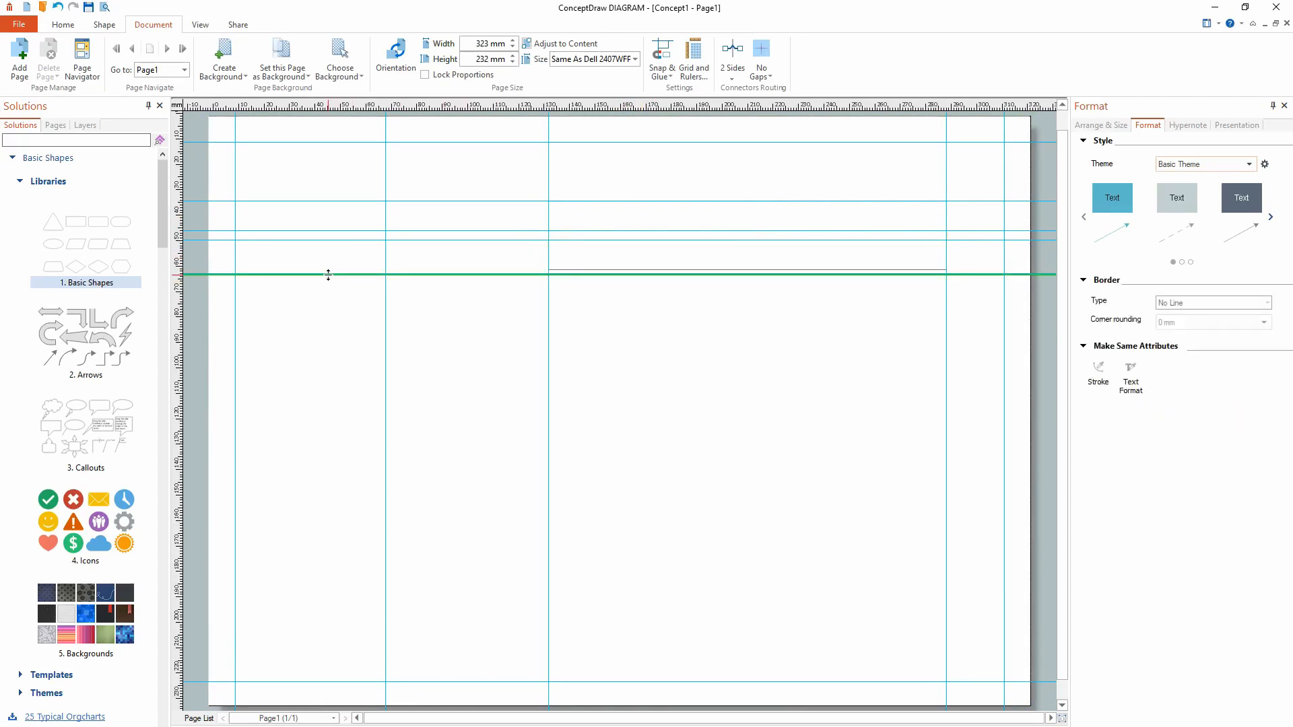
key("Up")
key("Up")
key("Up")
key("Up")
key("Up")
key("Up")
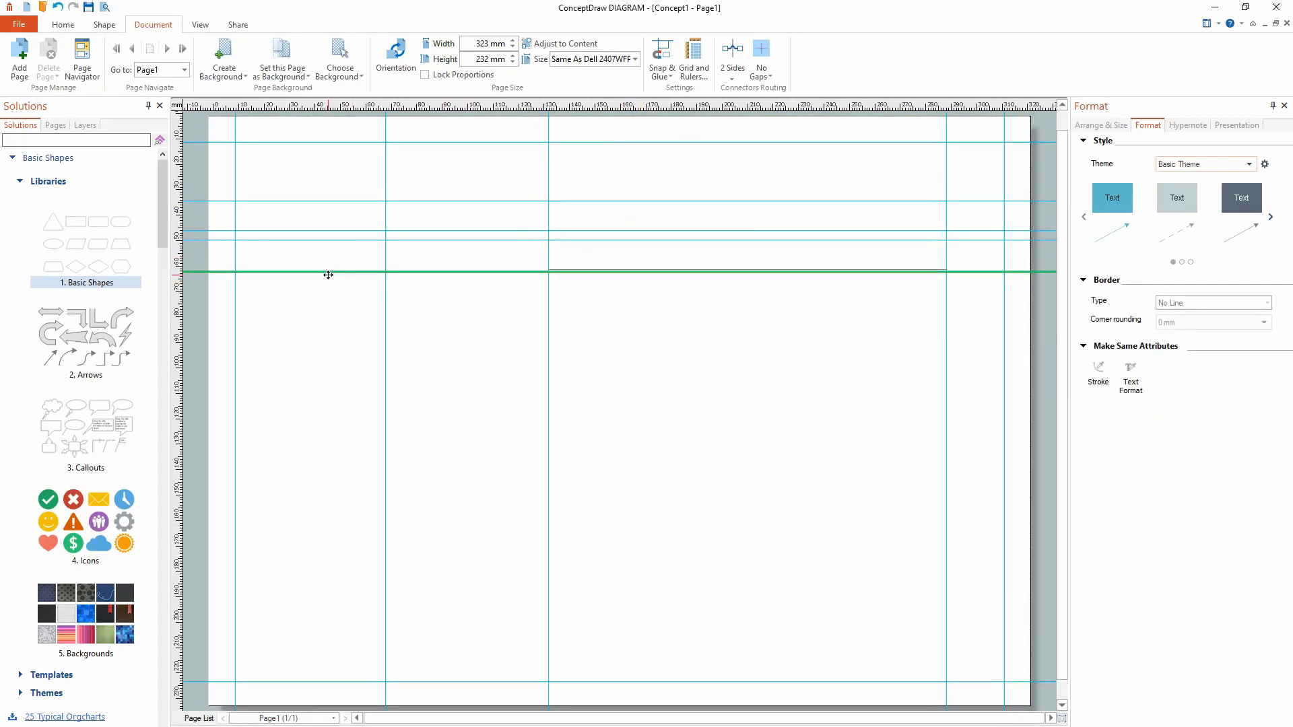
key("Up")
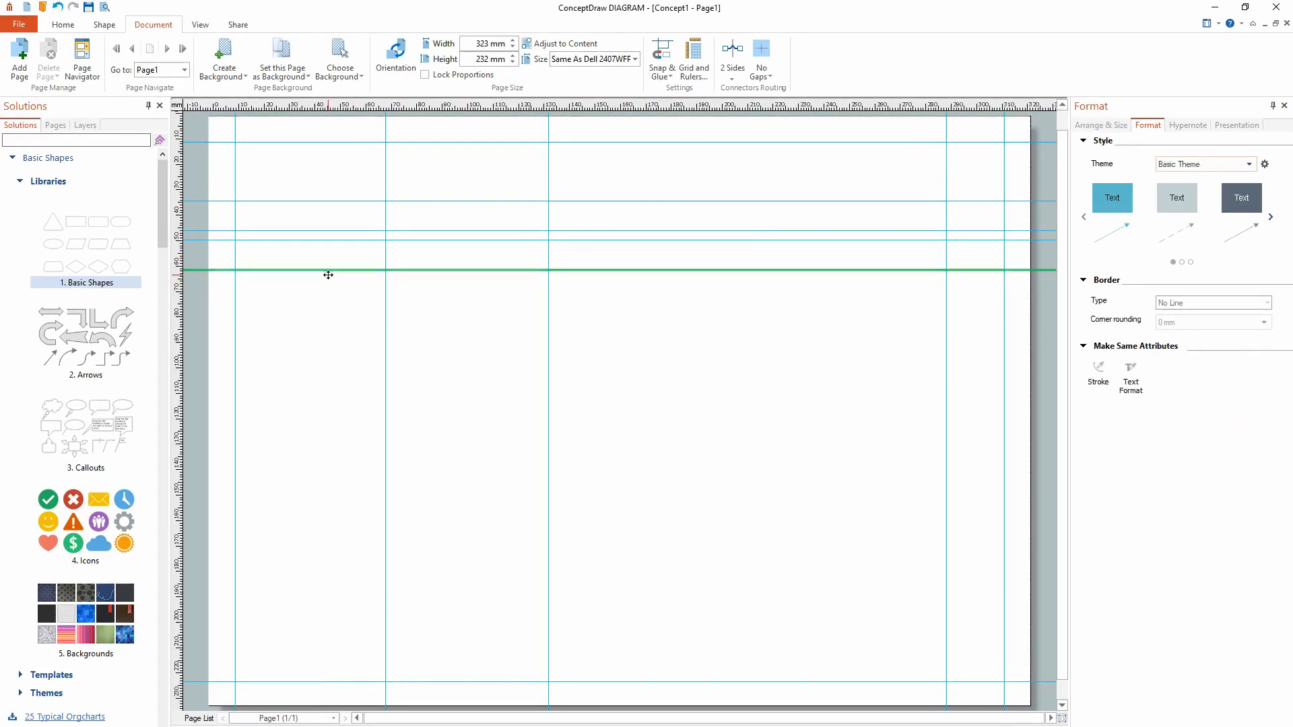
left_click(624, 331)
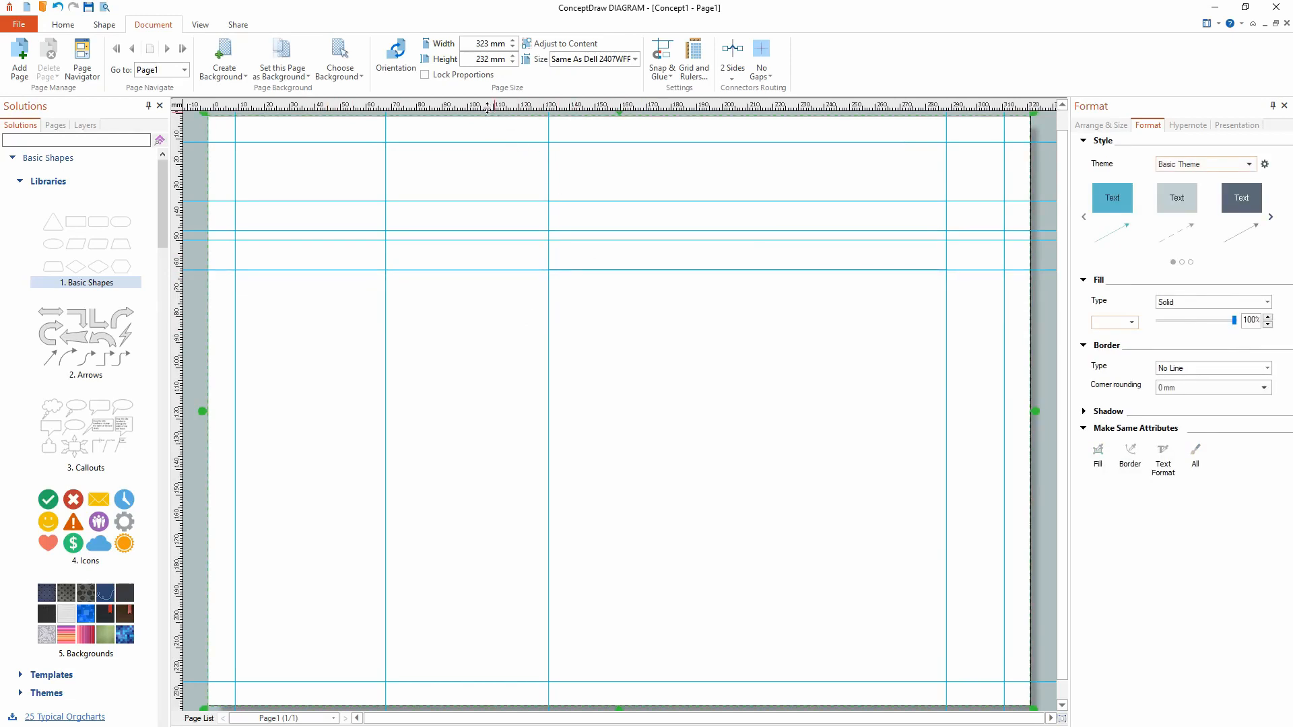
- Add a horizontal guide about 64 mm below the page top and position a copy of the second rectangle directly beneath it
left_click_drag(487, 110, 510, 279)
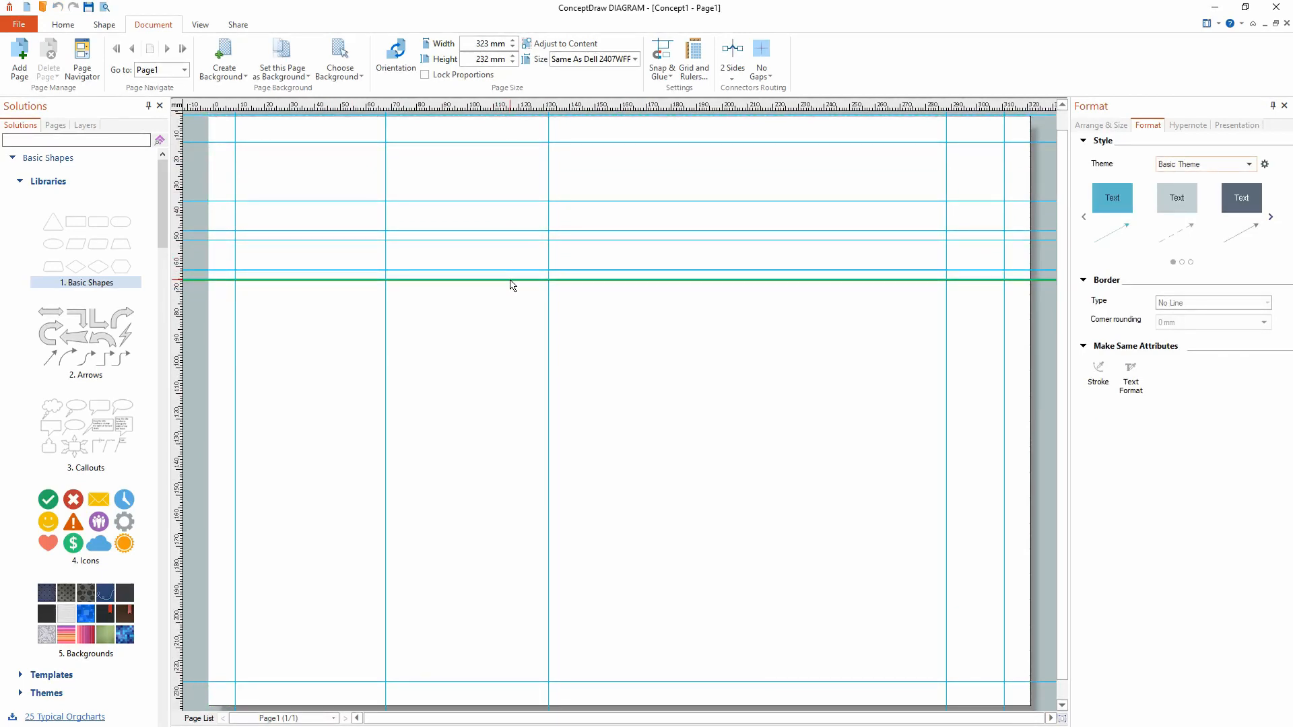
left_click(510, 285)
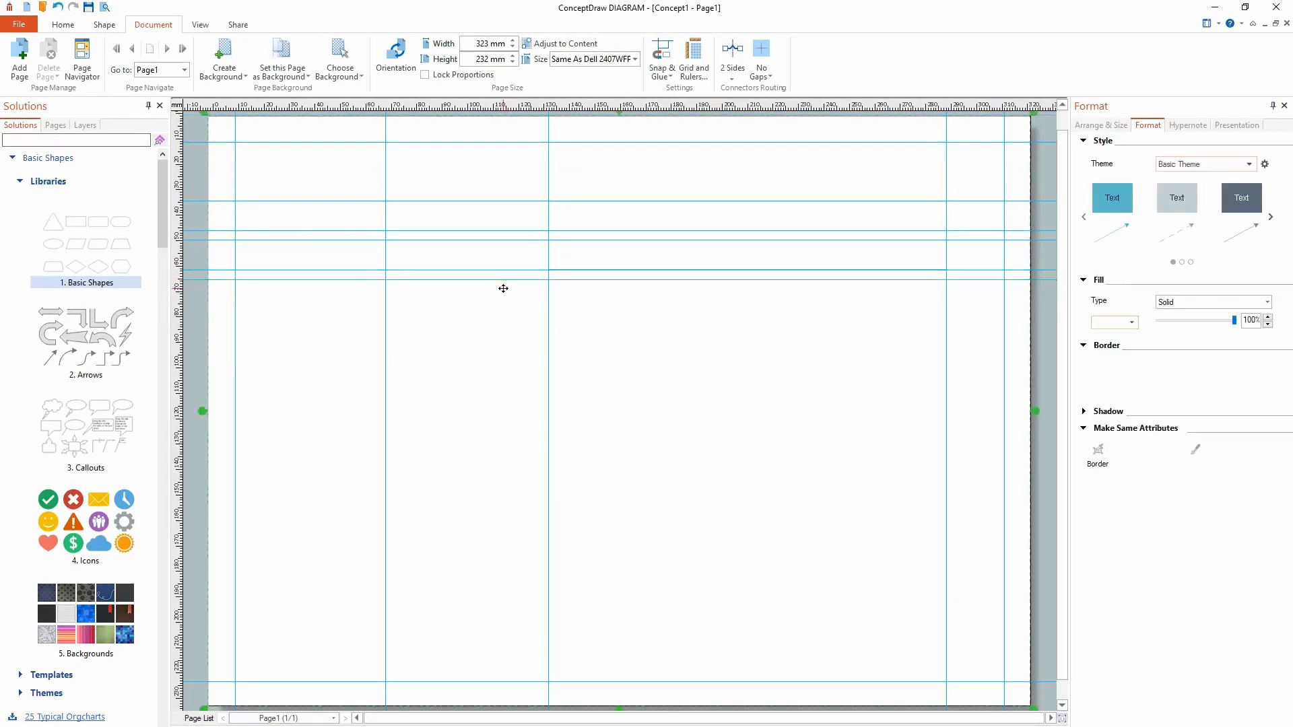
left_click(581, 249)
right_click(582, 251)
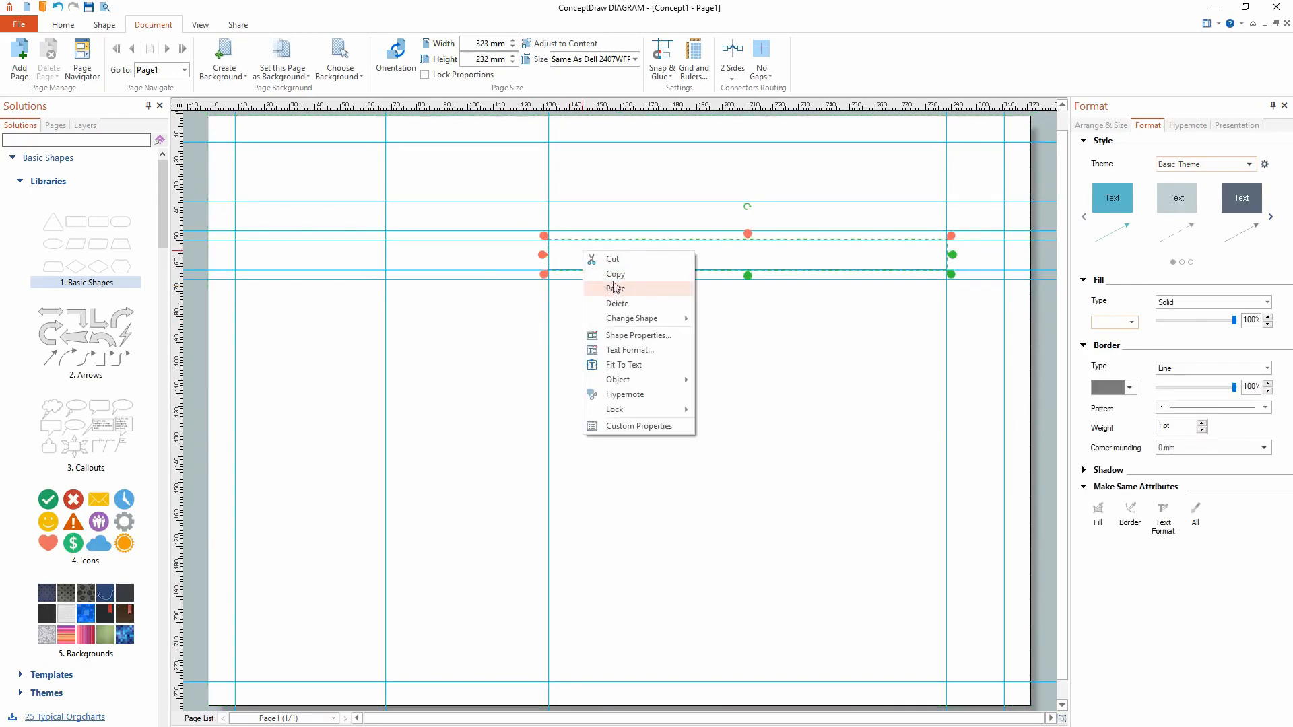
left_click(614, 288)
right_click(604, 310)
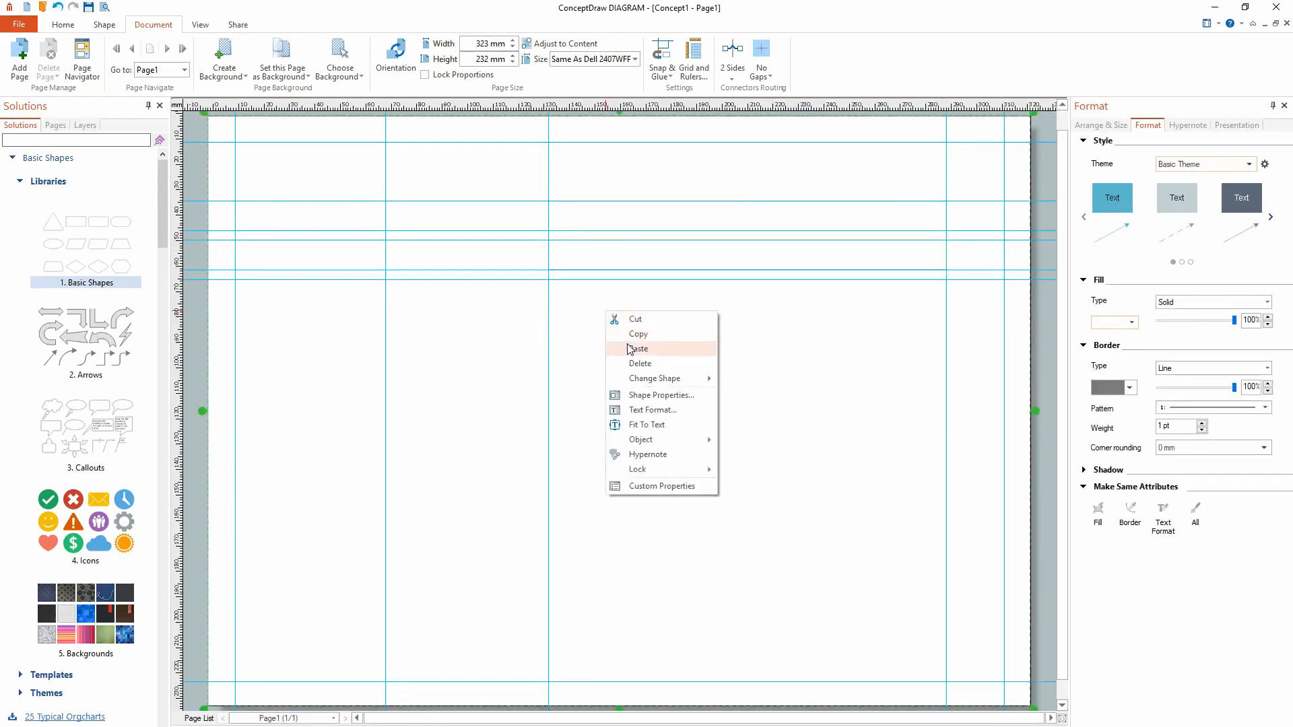
left_click(630, 349)
left_click_drag(631, 254, 631, 294)
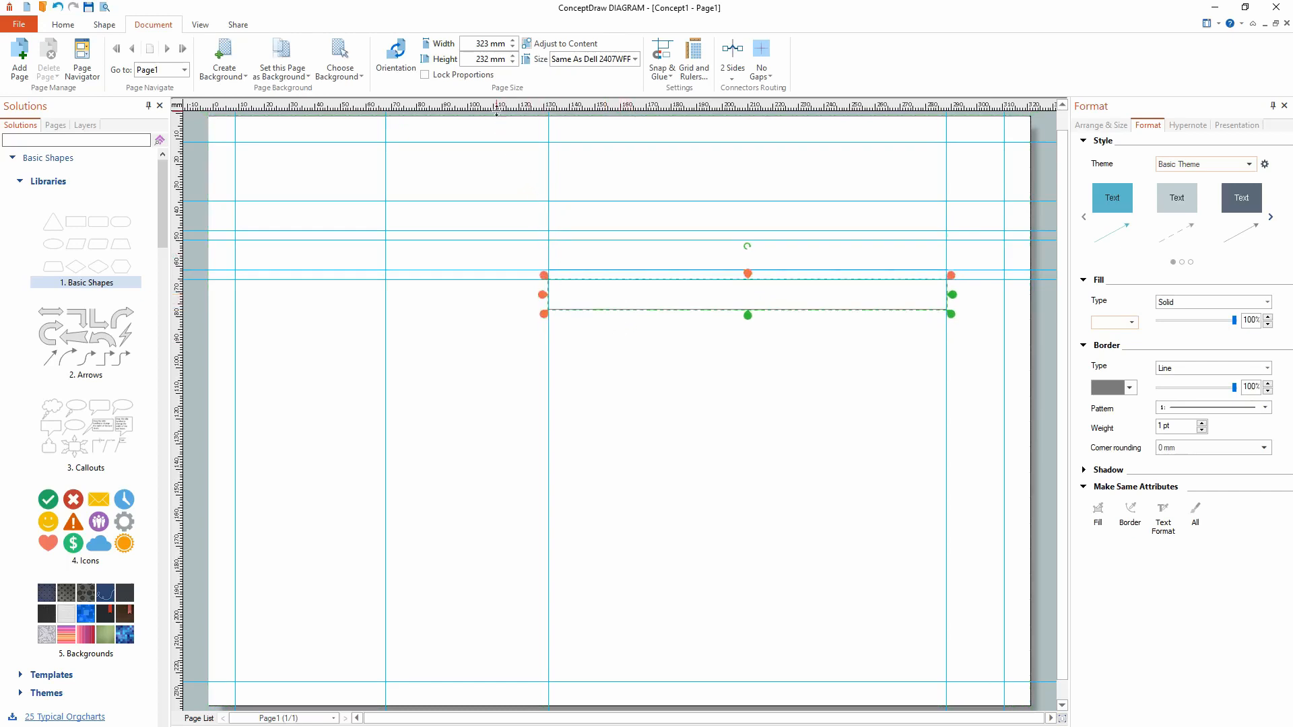
- Add a horizontal guide about 80 mm below the page top and place a fourth rectangle with its top edge on it
left_click_drag(499, 107, 533, 327)
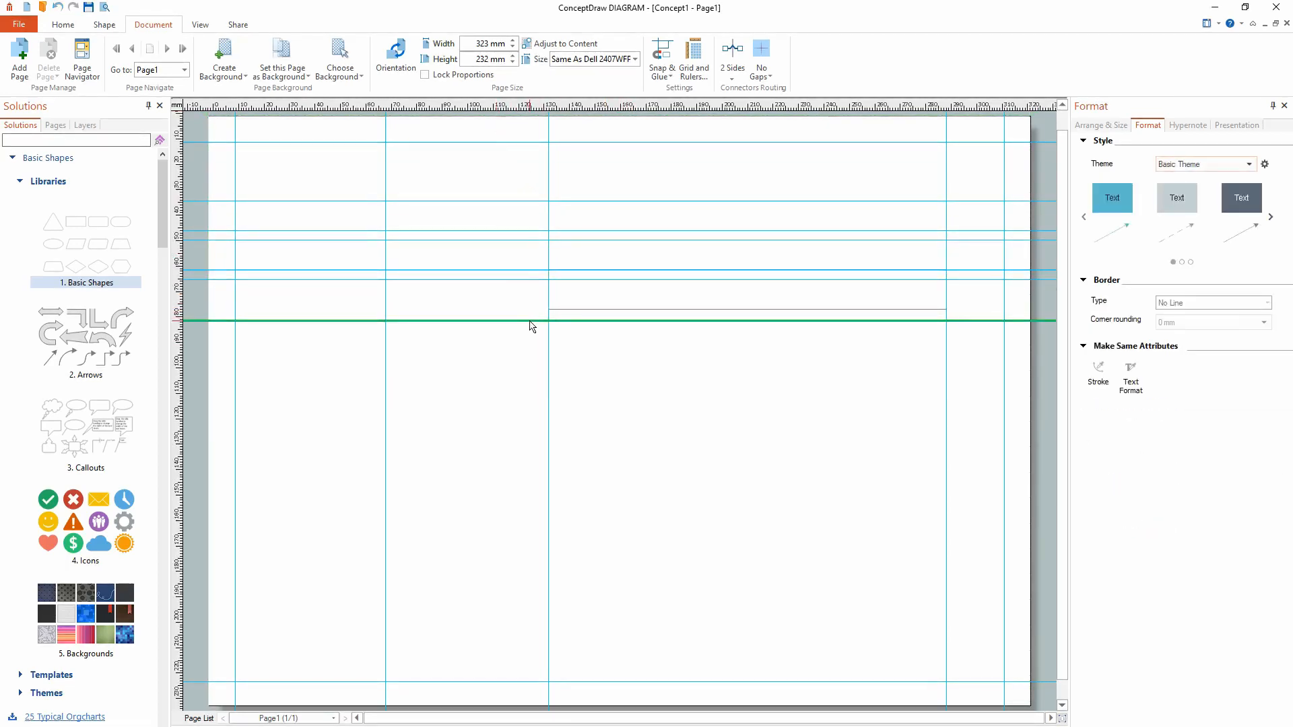
right_click(611, 357)
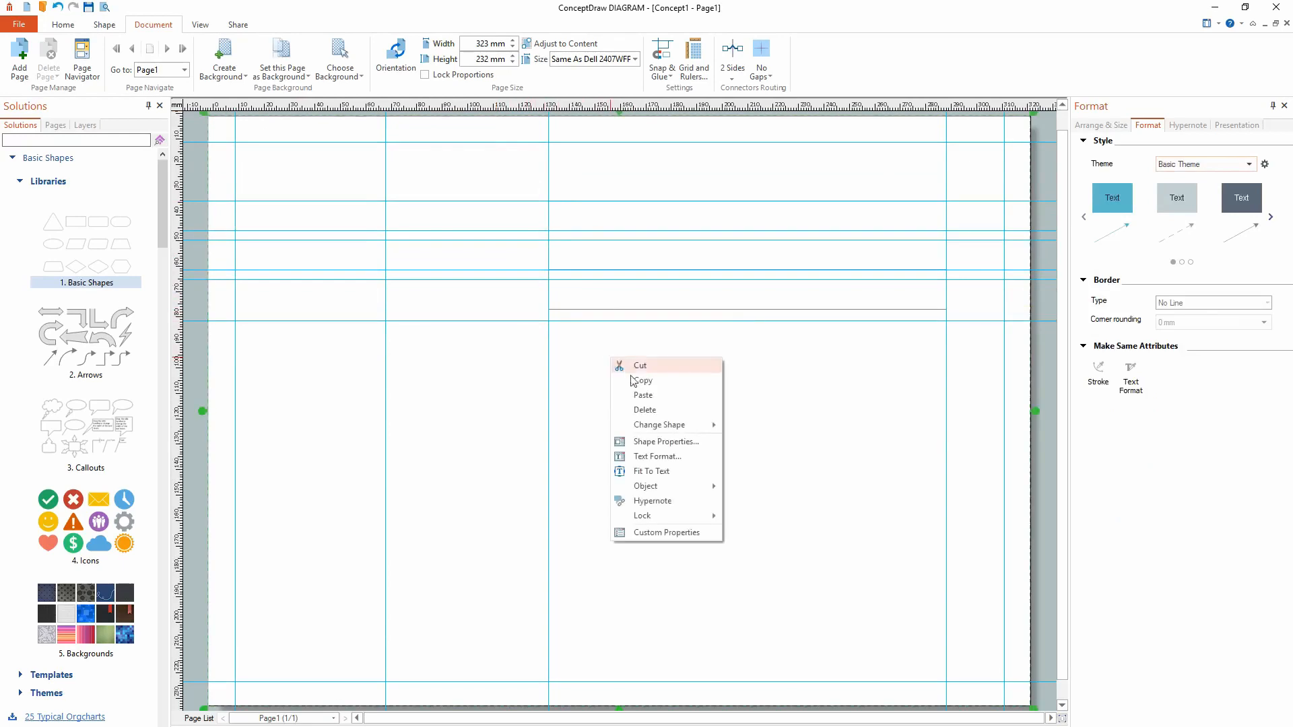
left_click(633, 401)
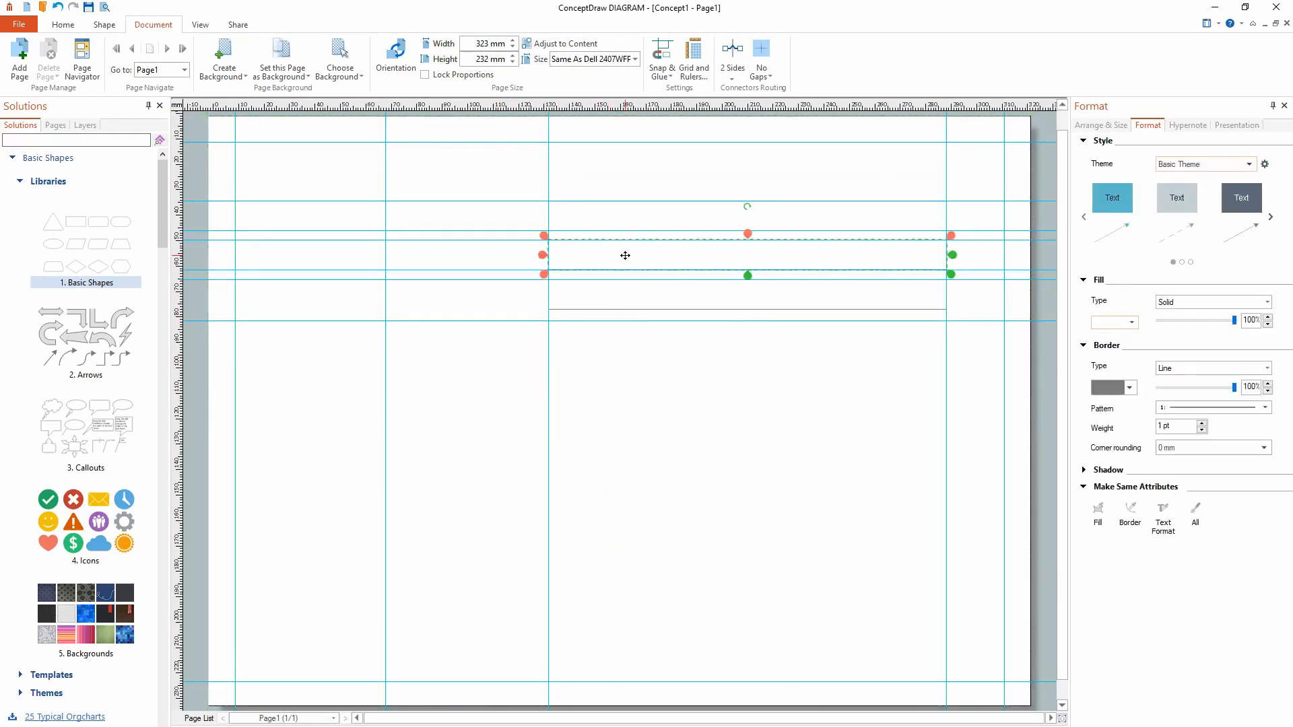
left_click_drag(625, 264, 624, 329)
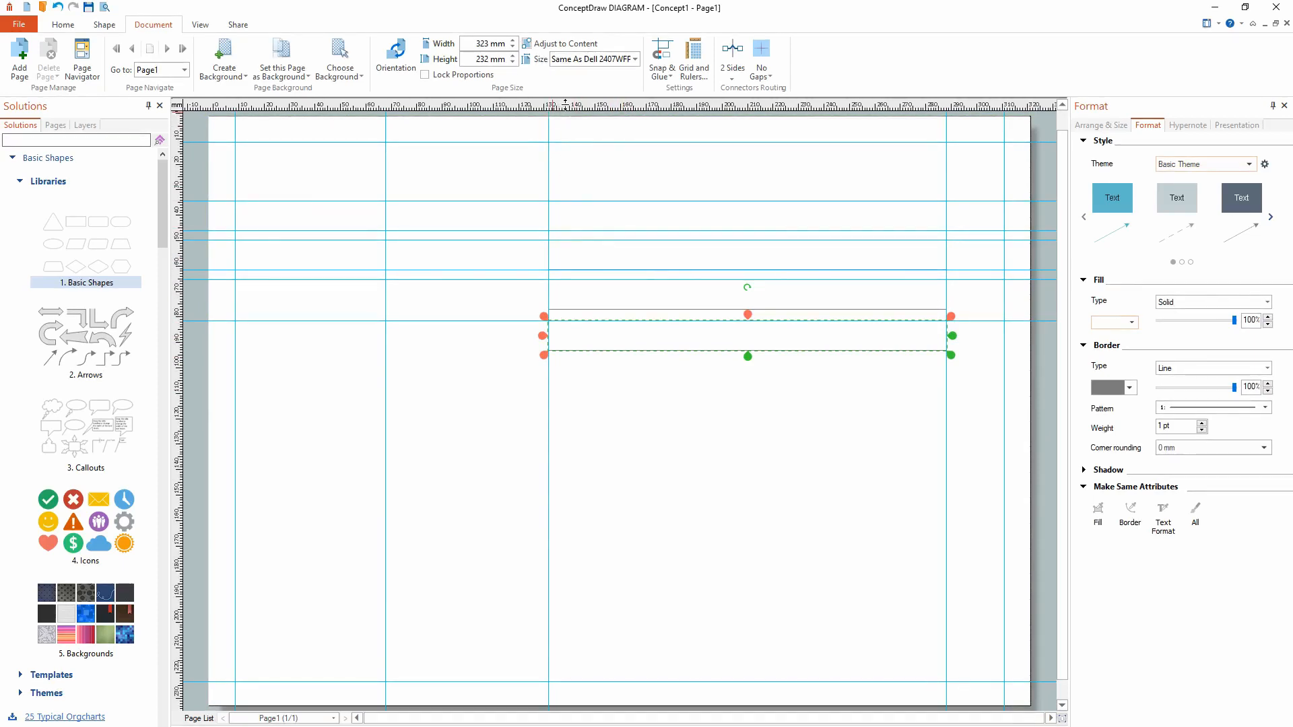
- Add a horizontal guide about 96 mm below the page top and place a copy of the second rectangle with its top edge on it
left_click_drag(584, 107, 589, 361)
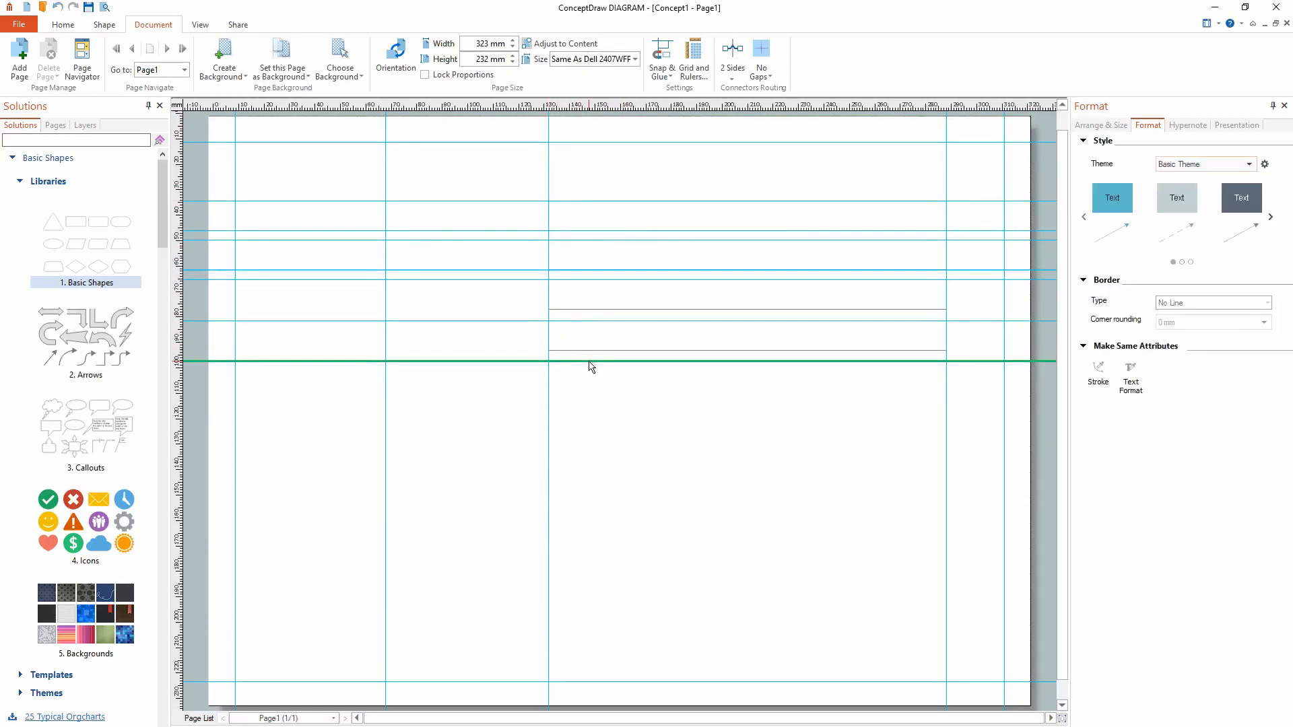
right_click(598, 403)
left_click(634, 441)
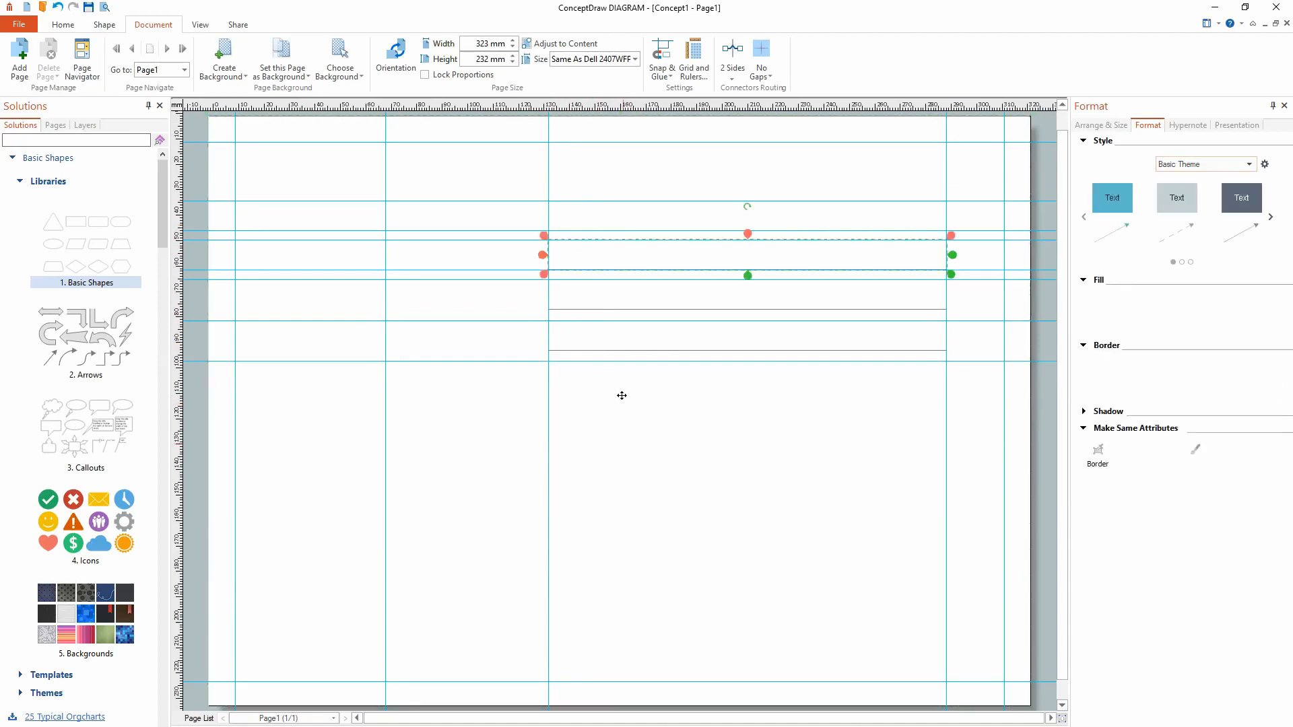
left_click_drag(619, 257, 619, 380)
left_click(613, 423)
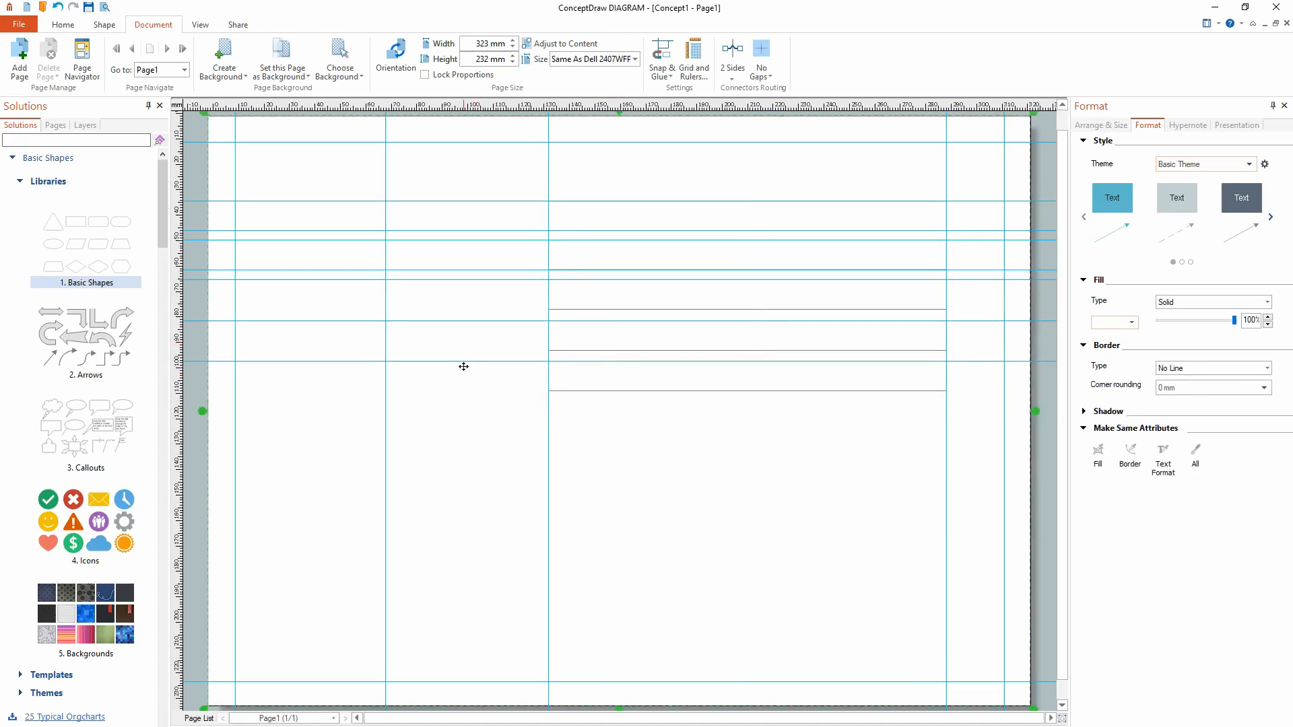
- Give the fifth rectangle a light grey border with a weight of 6 pt
left_click(580, 386)
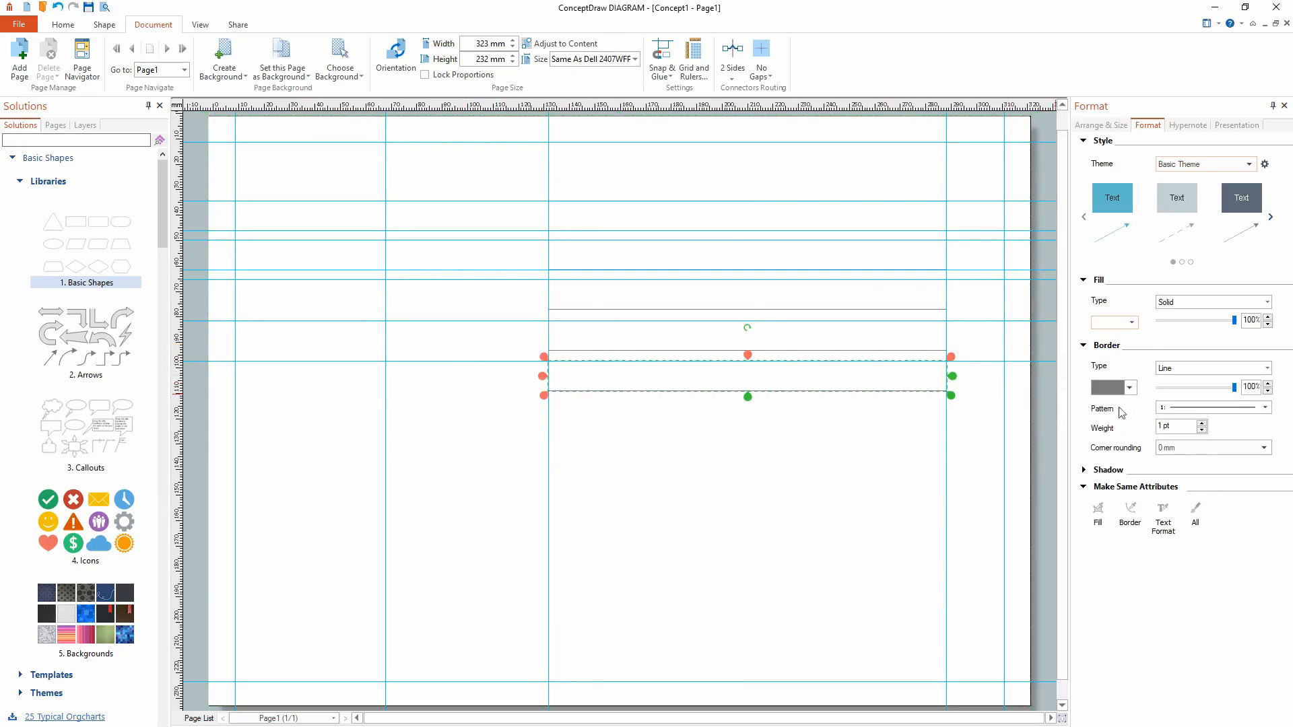
left_click(1201, 424)
left_click(1201, 425)
left_click(1202, 424)
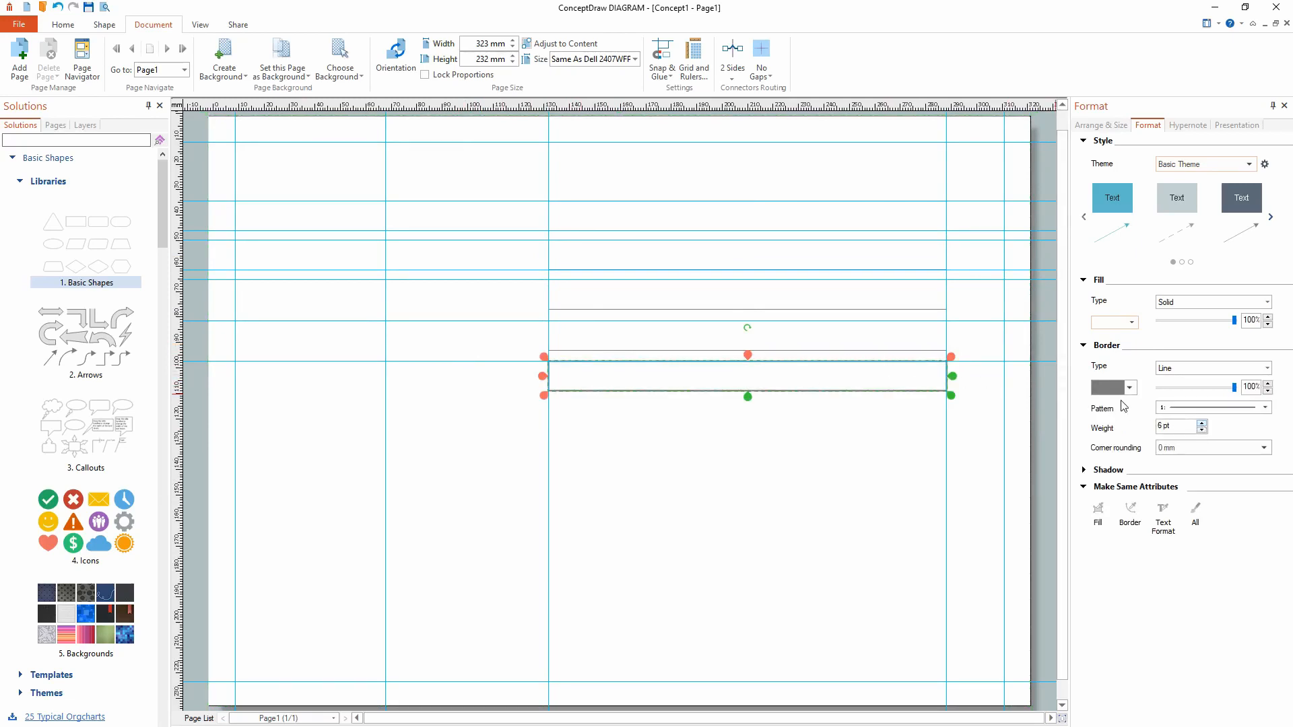
left_click(1133, 390)
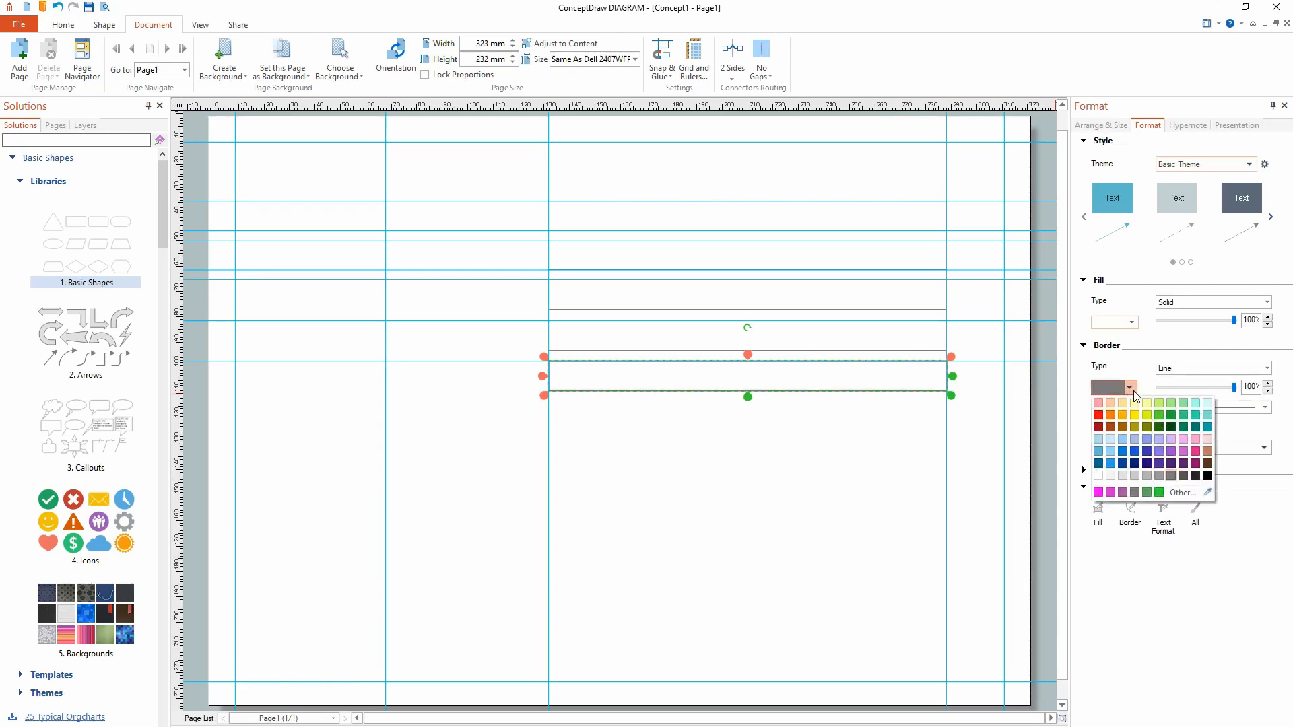
left_click(1146, 475)
left_click(887, 441)
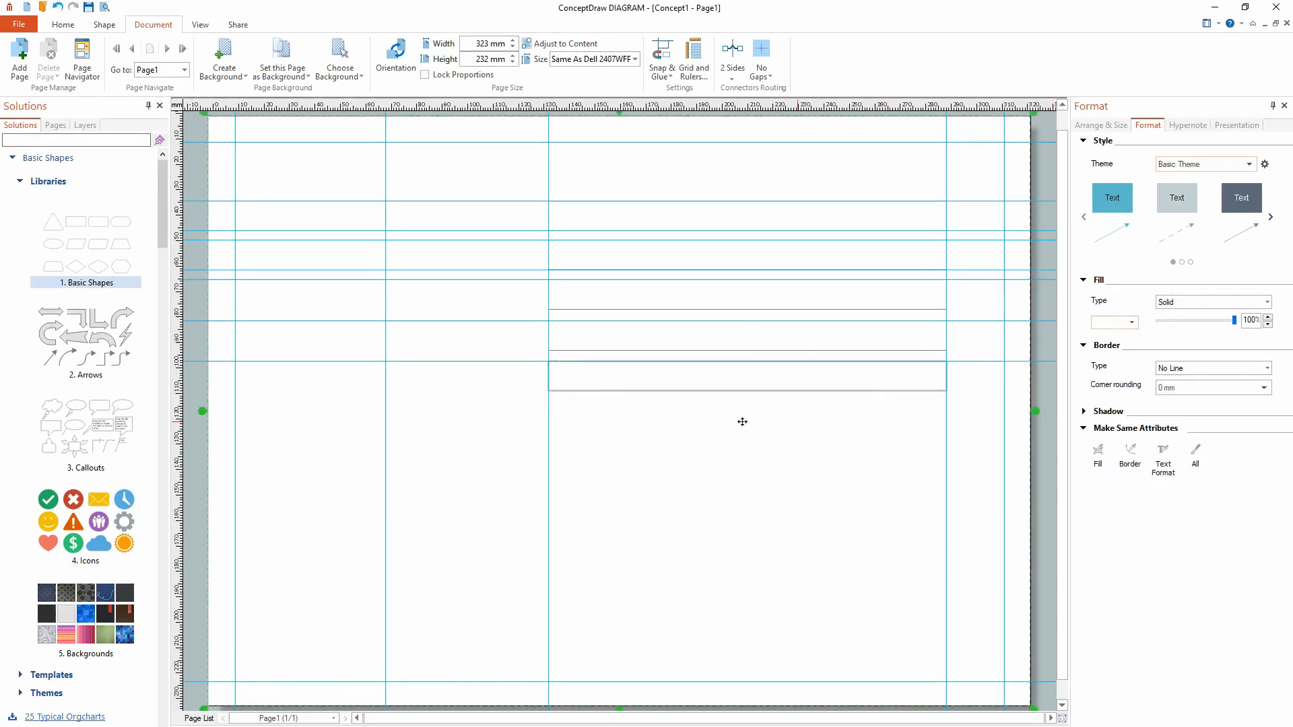
left_click(645, 370)
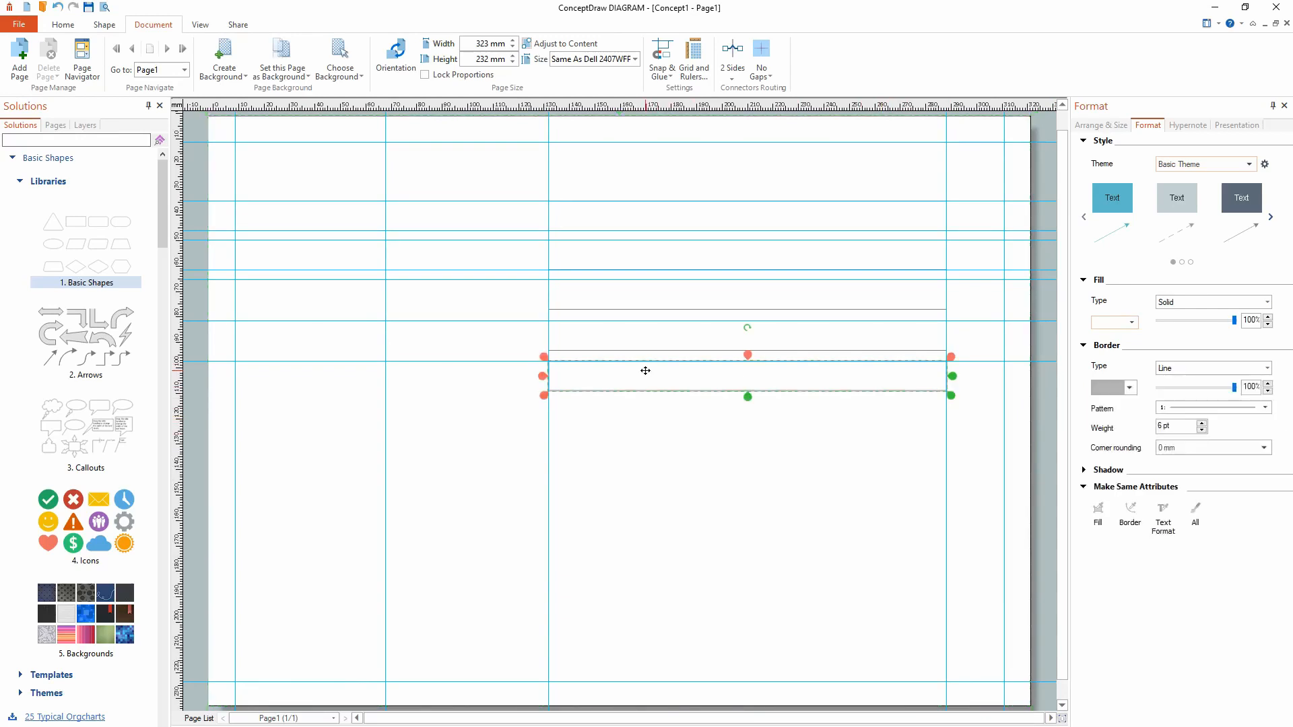
left_click(677, 501)
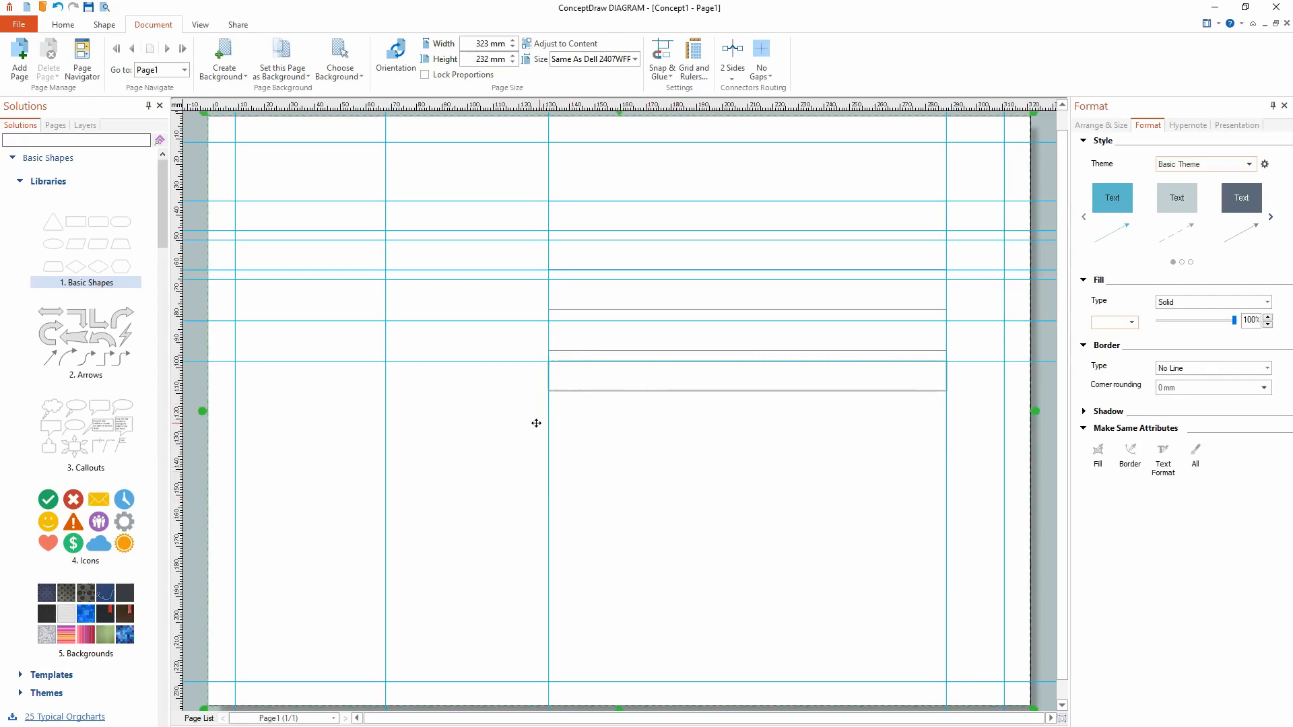
- Add a horizontal guide about 127 mm below the page top and set the first rectangle's border weight to 6 pt
left_click_drag(405, 104, 451, 444)
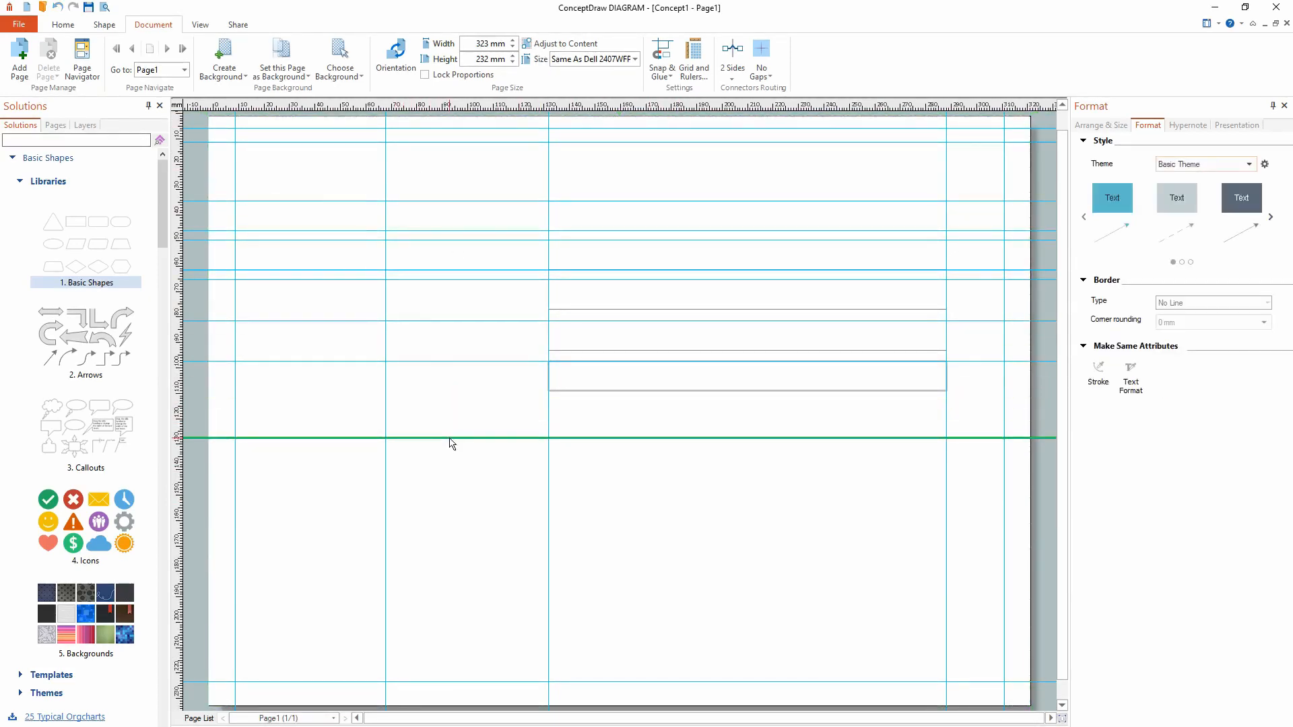
left_click(566, 218)
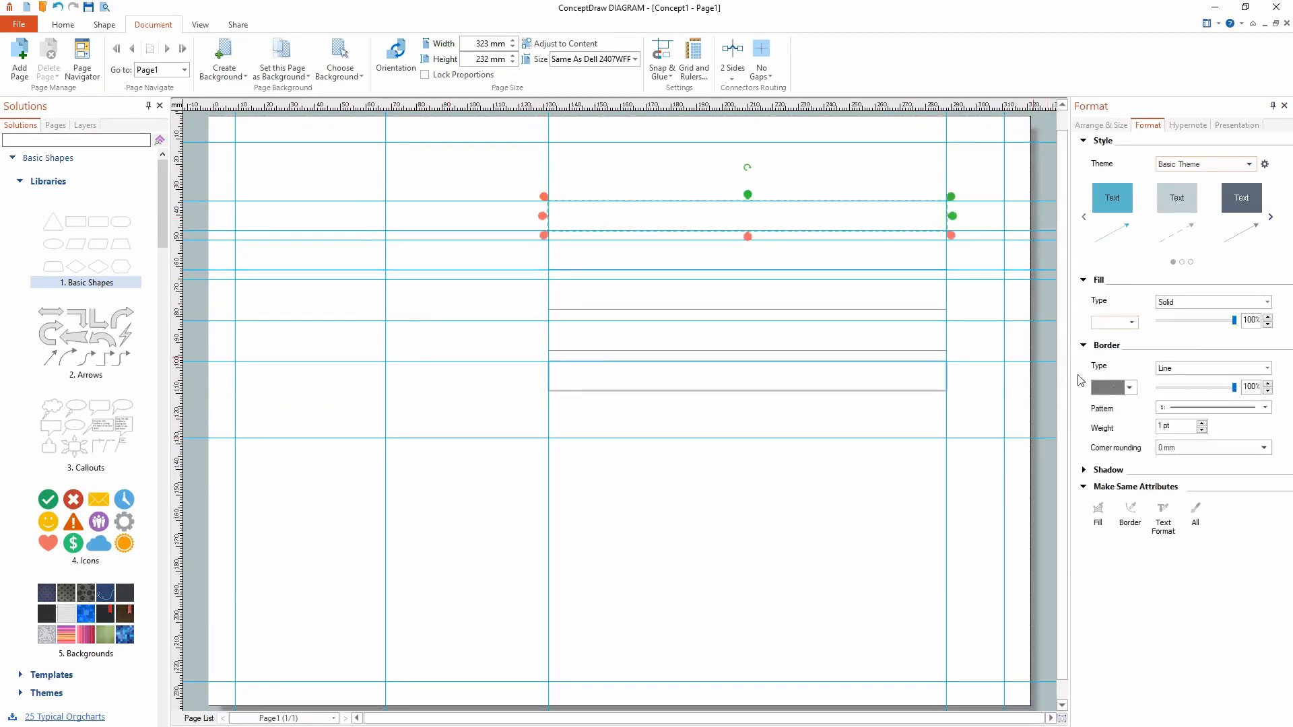
left_click(1202, 425)
left_click(1202, 425)
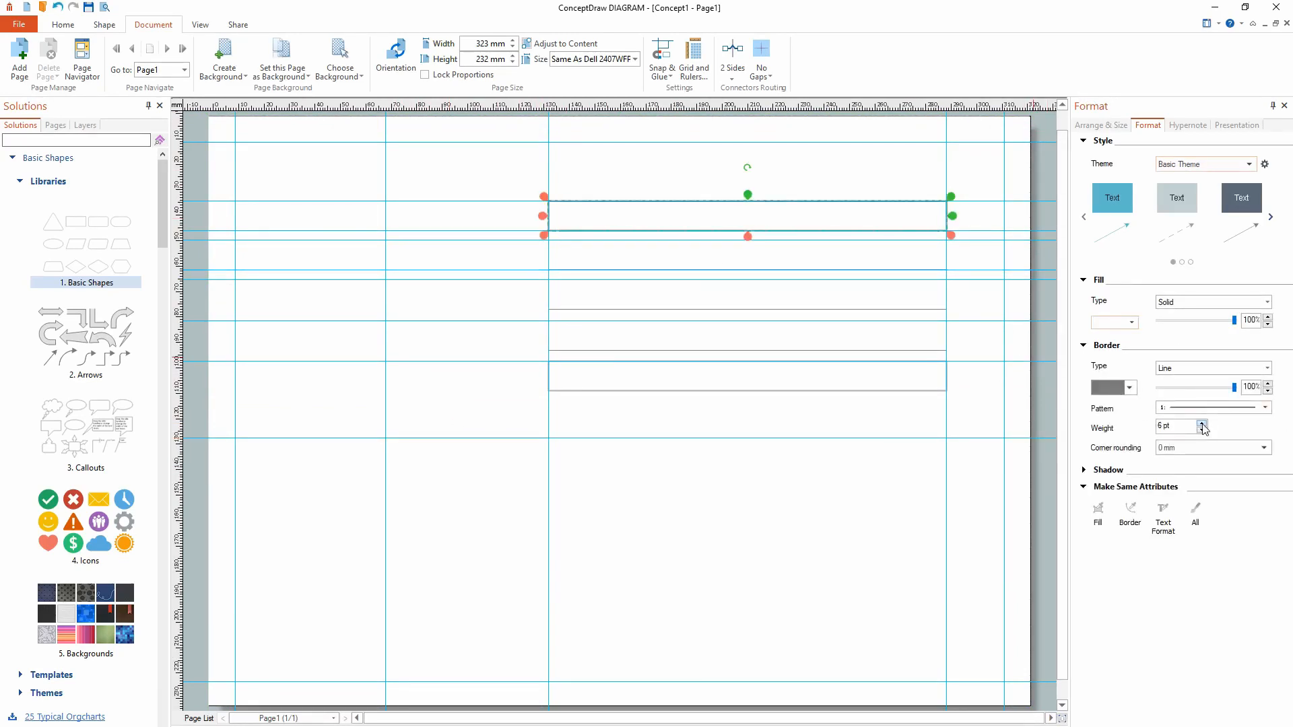
- Check the fifth rectangle's border colour and set the first rectangle's border to light grey
left_click(867, 374)
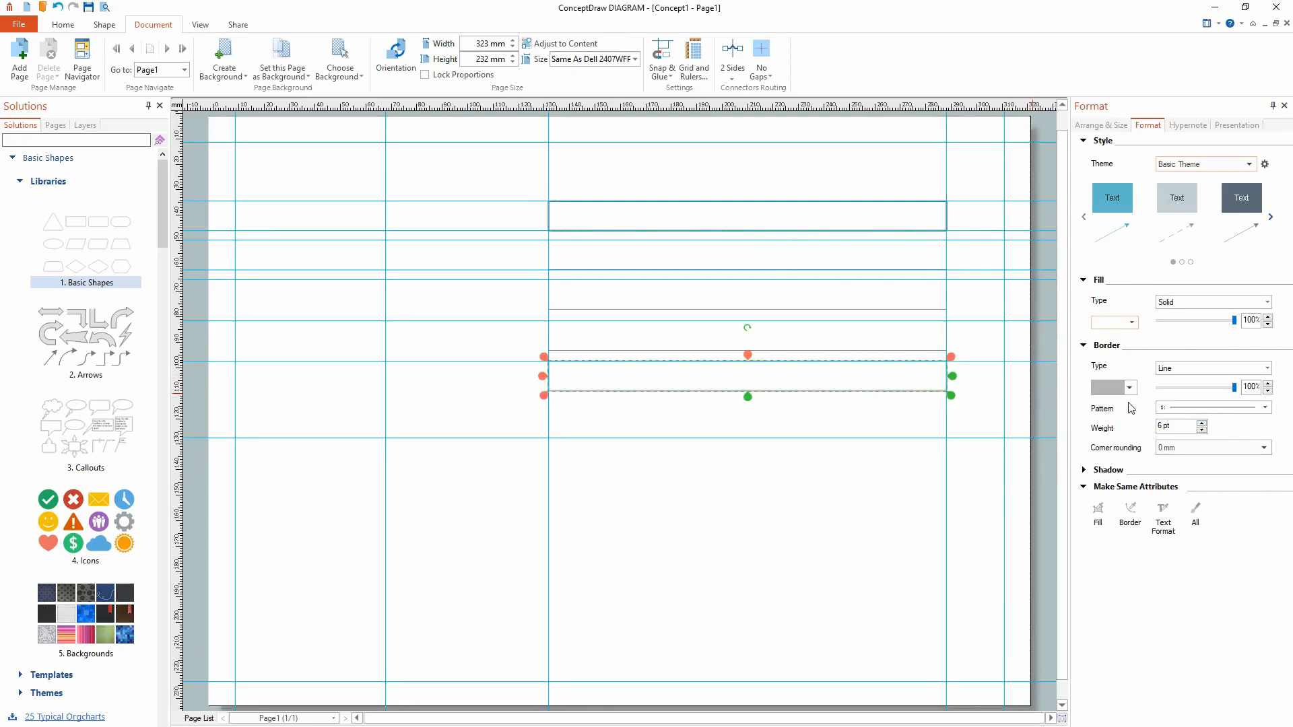
left_click(1130, 390)
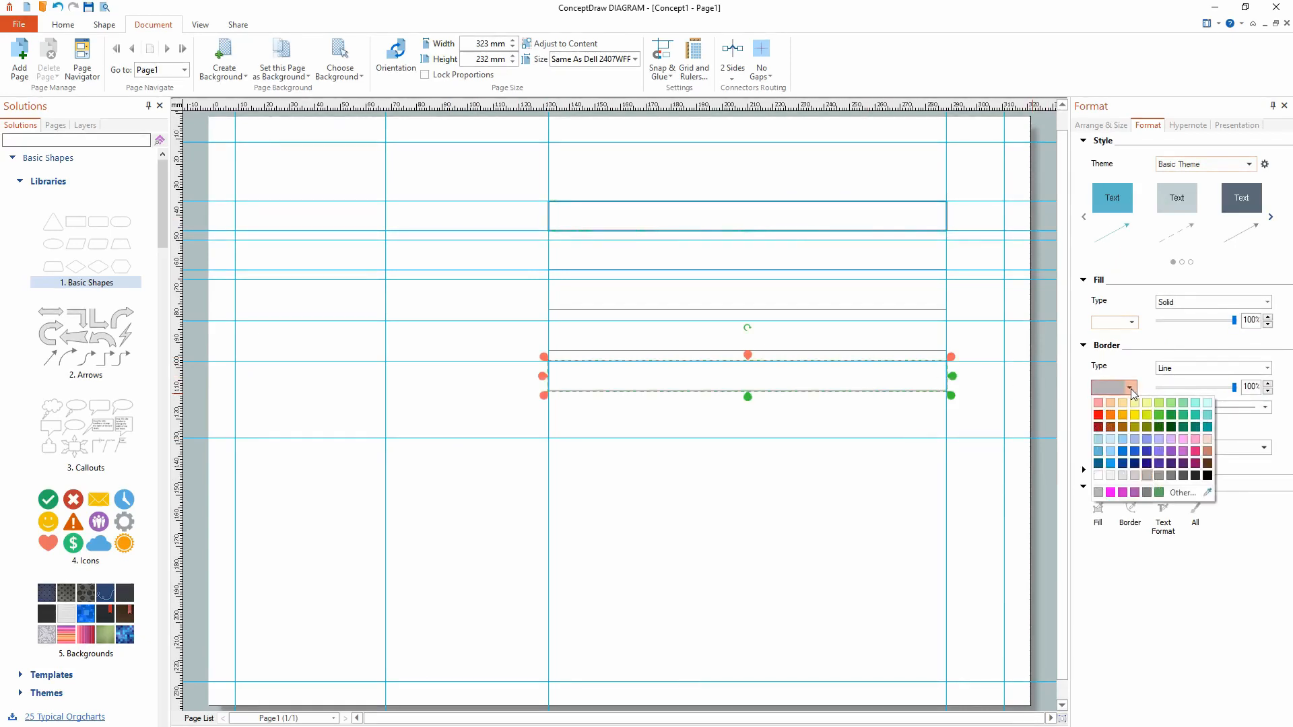
left_click(749, 218)
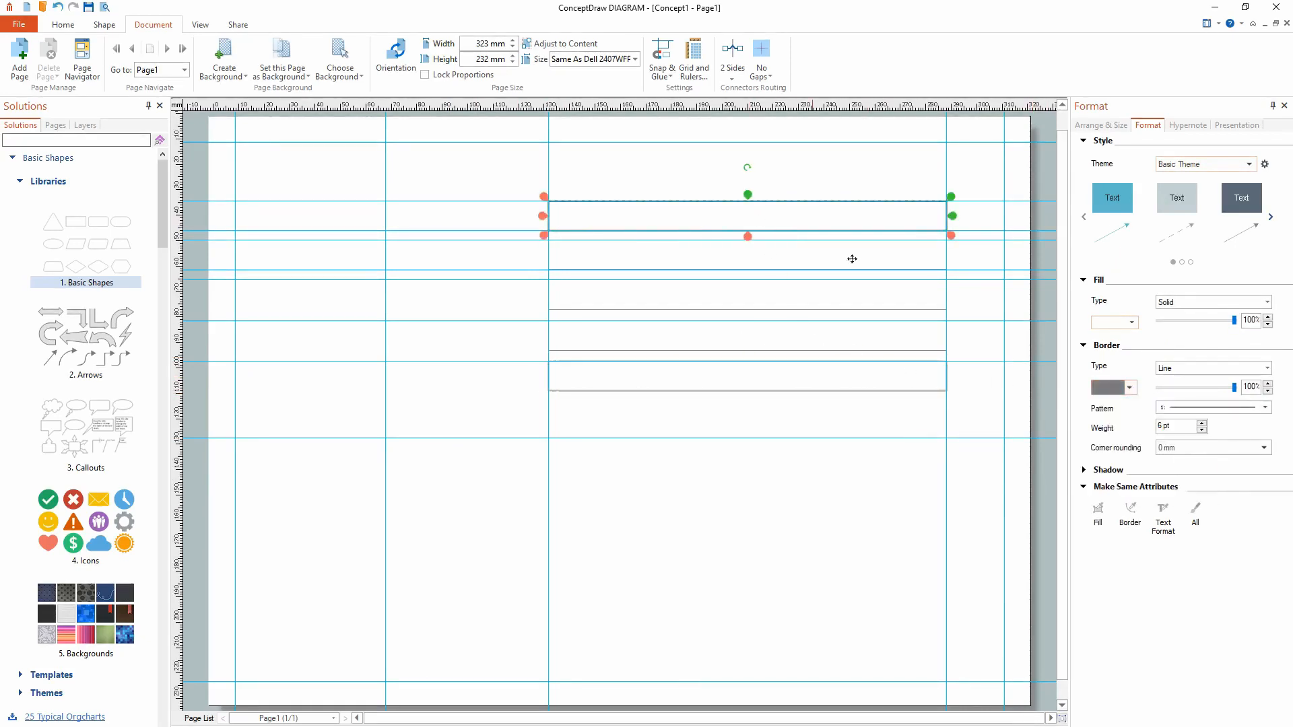
left_click(1129, 388)
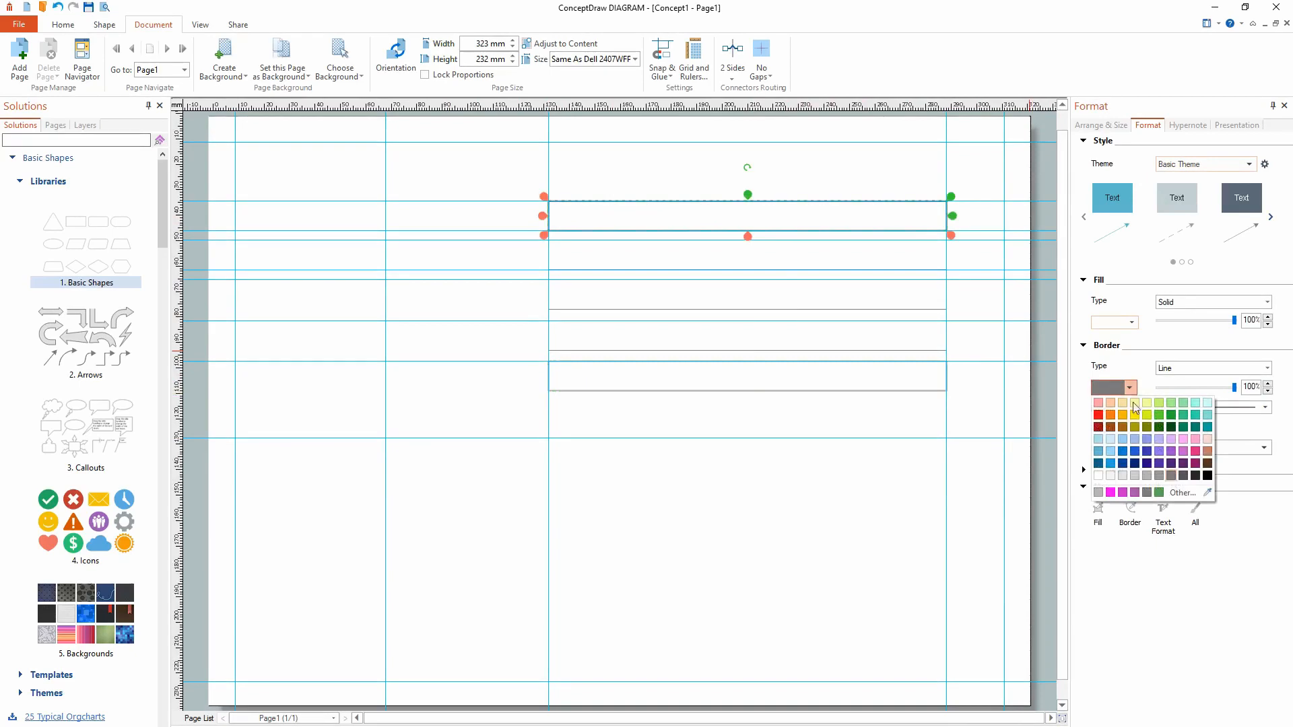
left_click(1135, 476)
left_click(845, 461)
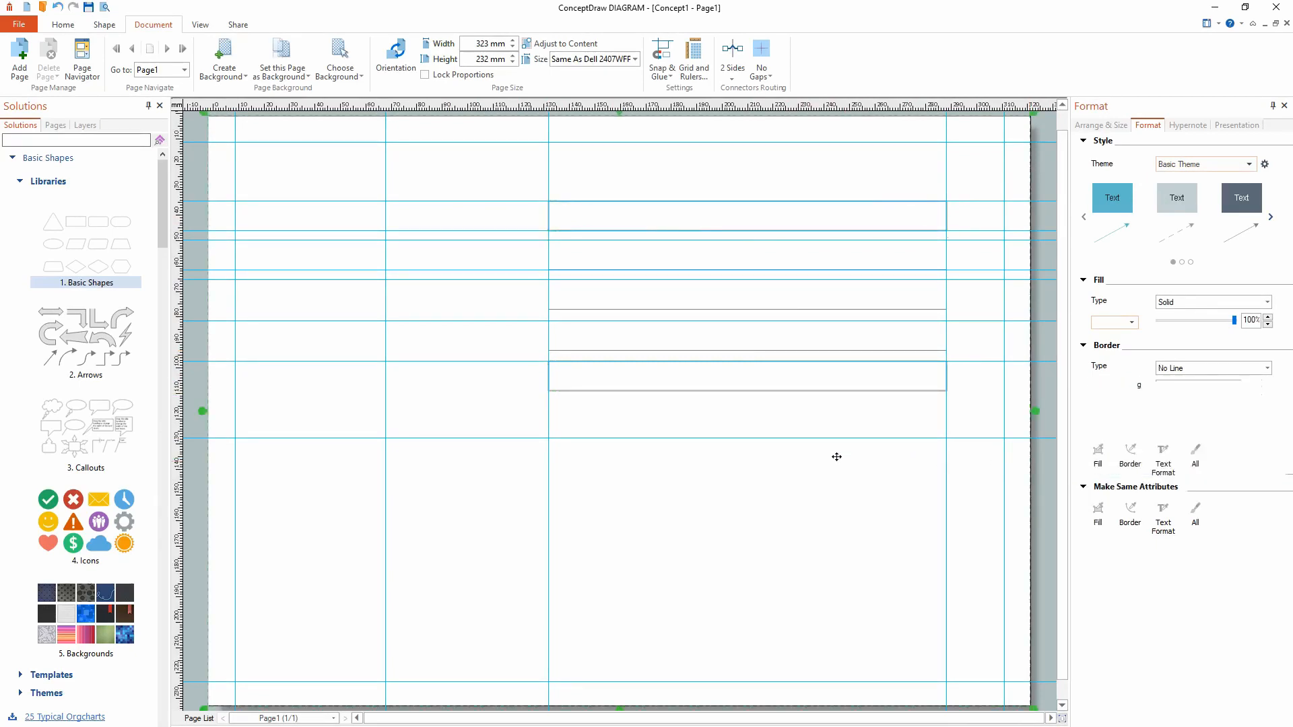
- Set the second rectangle's border weight to 6 pt and its border colour to light grey
left_click(700, 259)
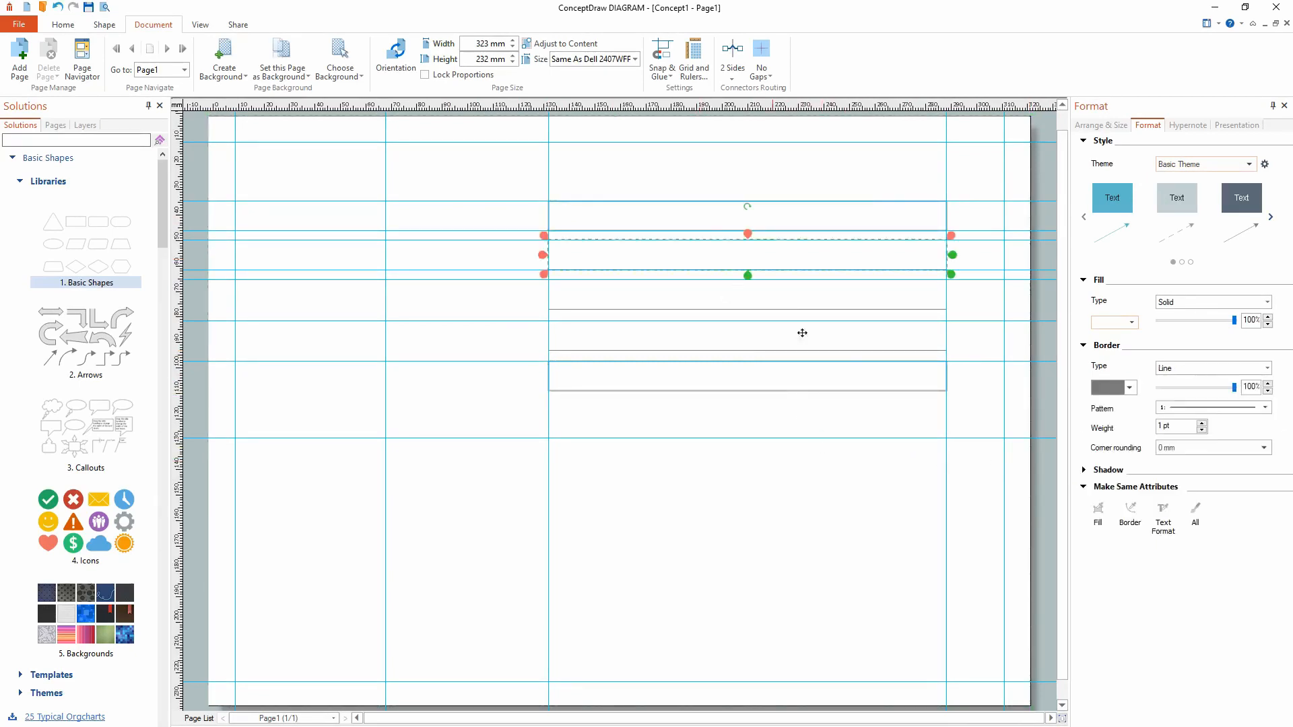
left_click(1203, 423)
left_click(1203, 423)
left_click(1202, 423)
left_click(1202, 423)
left_click(1203, 423)
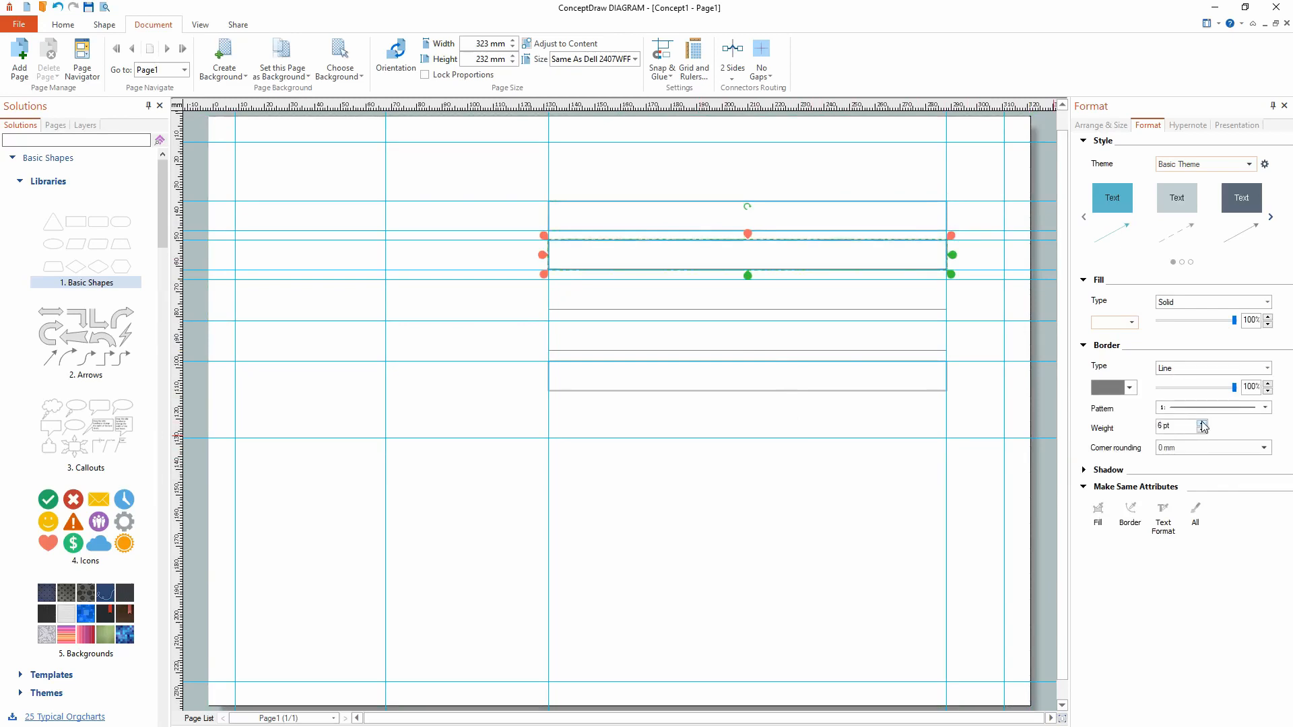
left_click(1129, 388)
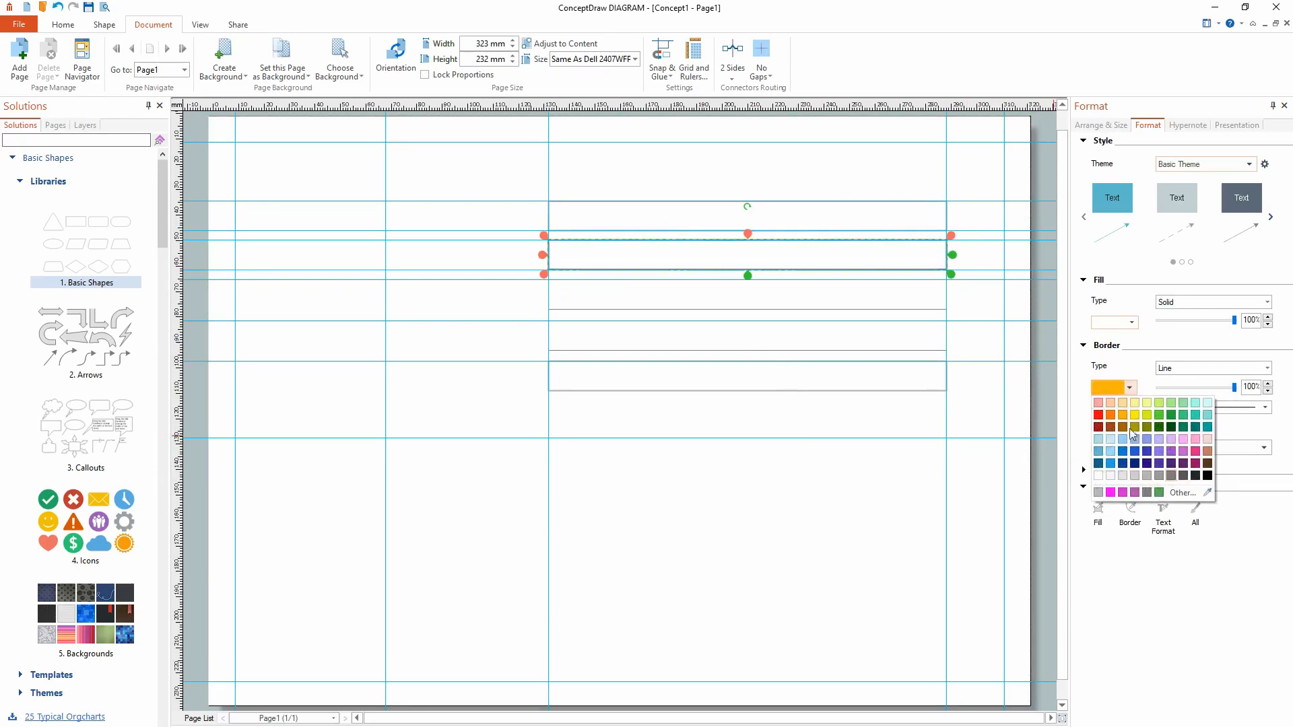
left_click(1145, 477)
left_click(756, 338)
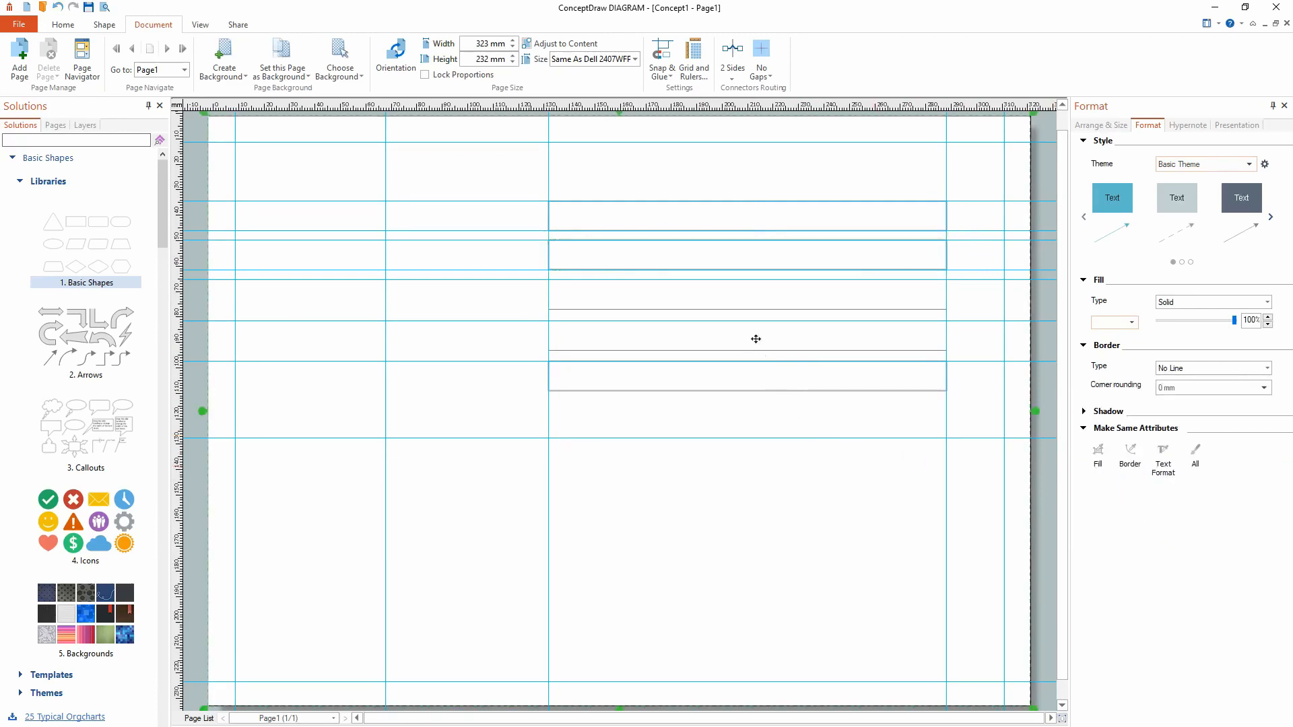
- Give the third rectangle a 6 pt light grey border
left_click(732, 298)
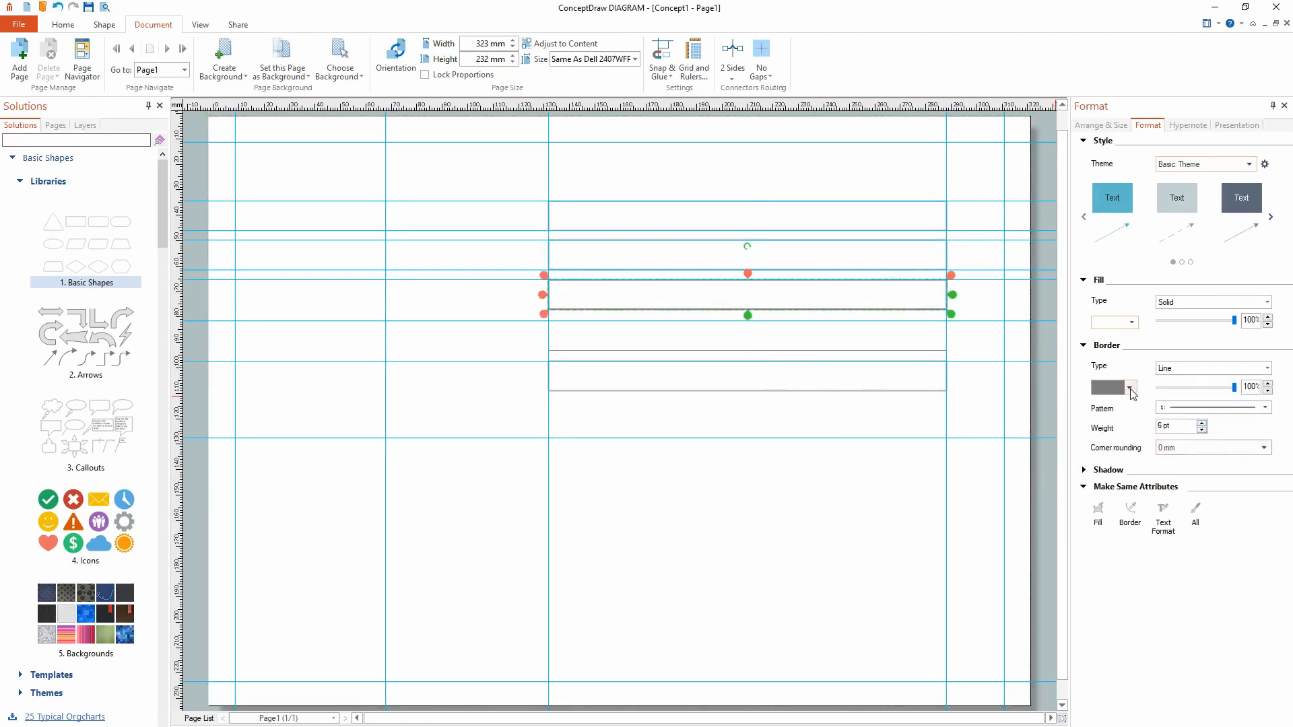
left_click(1130, 389)
left_click(1147, 475)
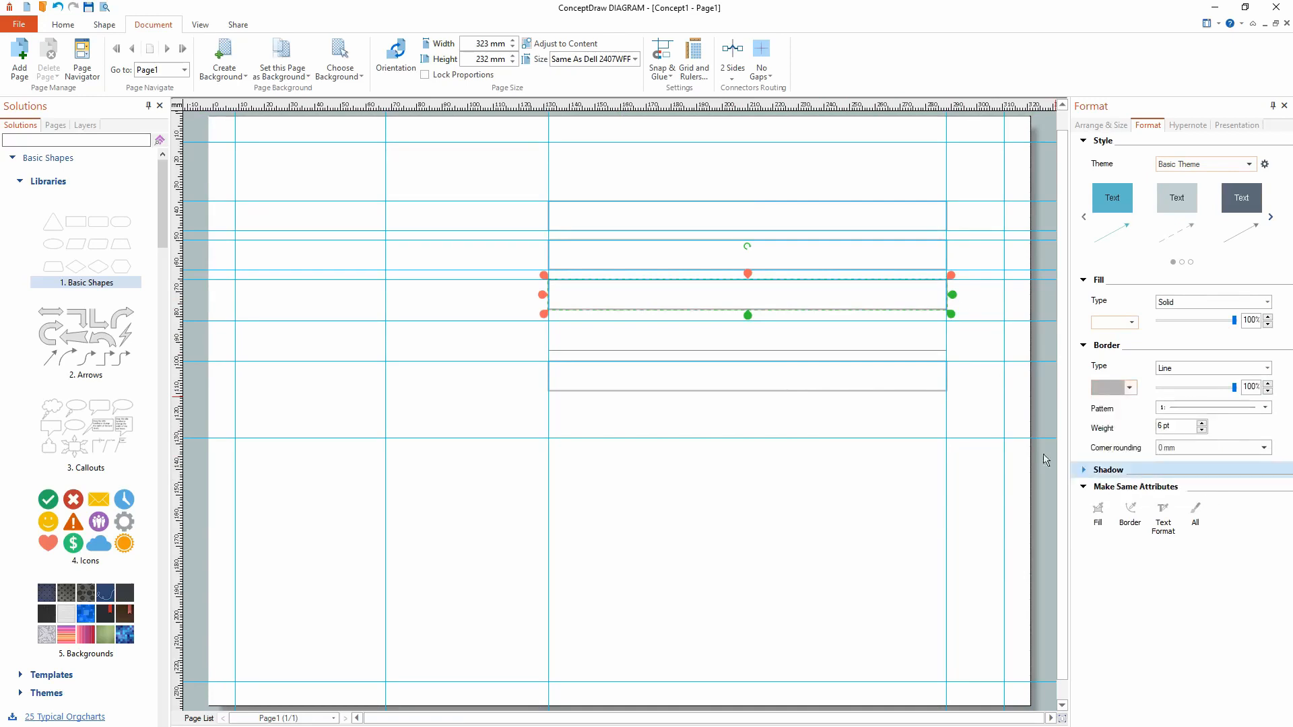
- Set the fourth rectangle's border to 6 pt and colour it light grey
left_click(812, 344)
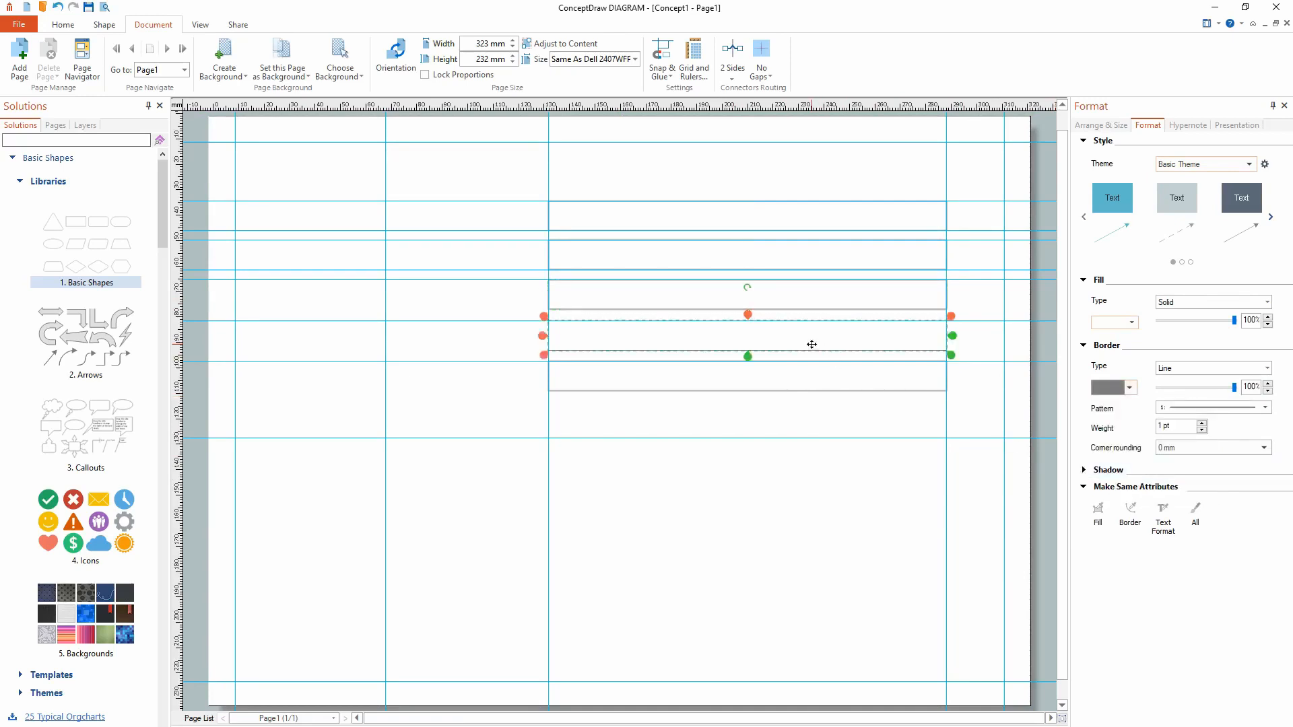
left_click(1201, 425)
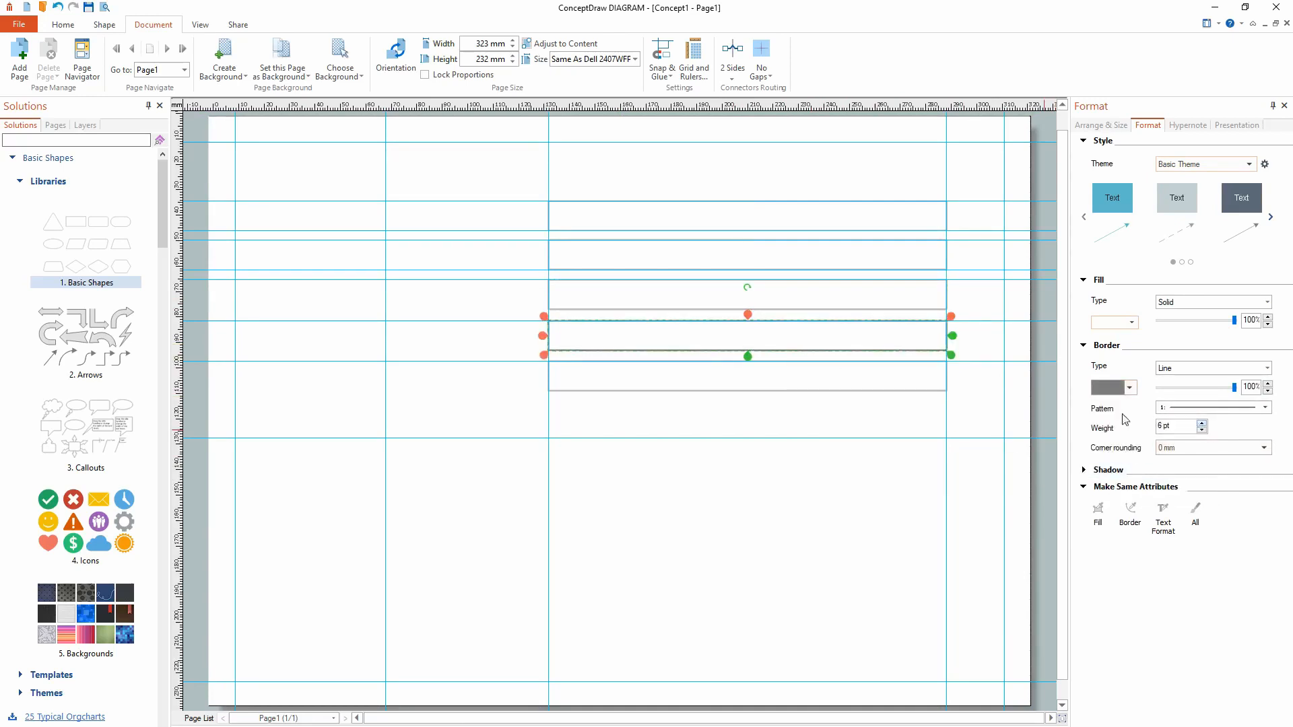
left_click(1130, 389)
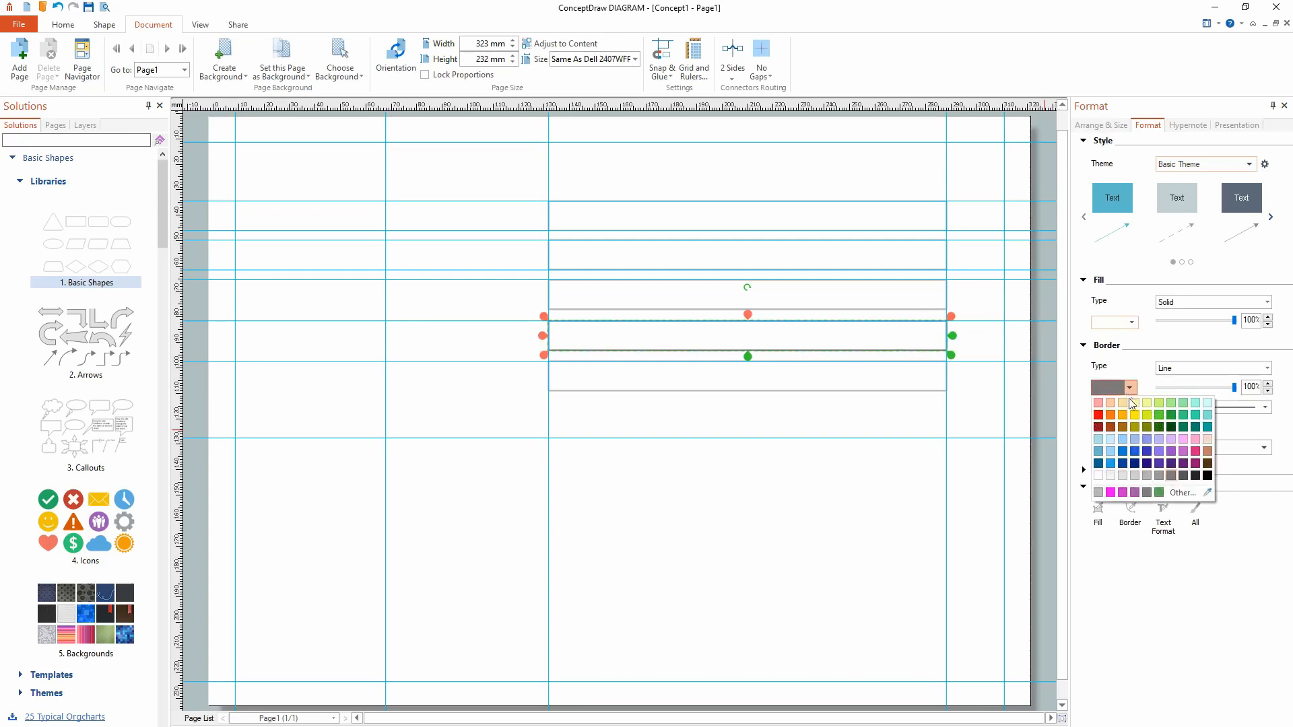
left_click(1148, 475)
left_click(922, 508)
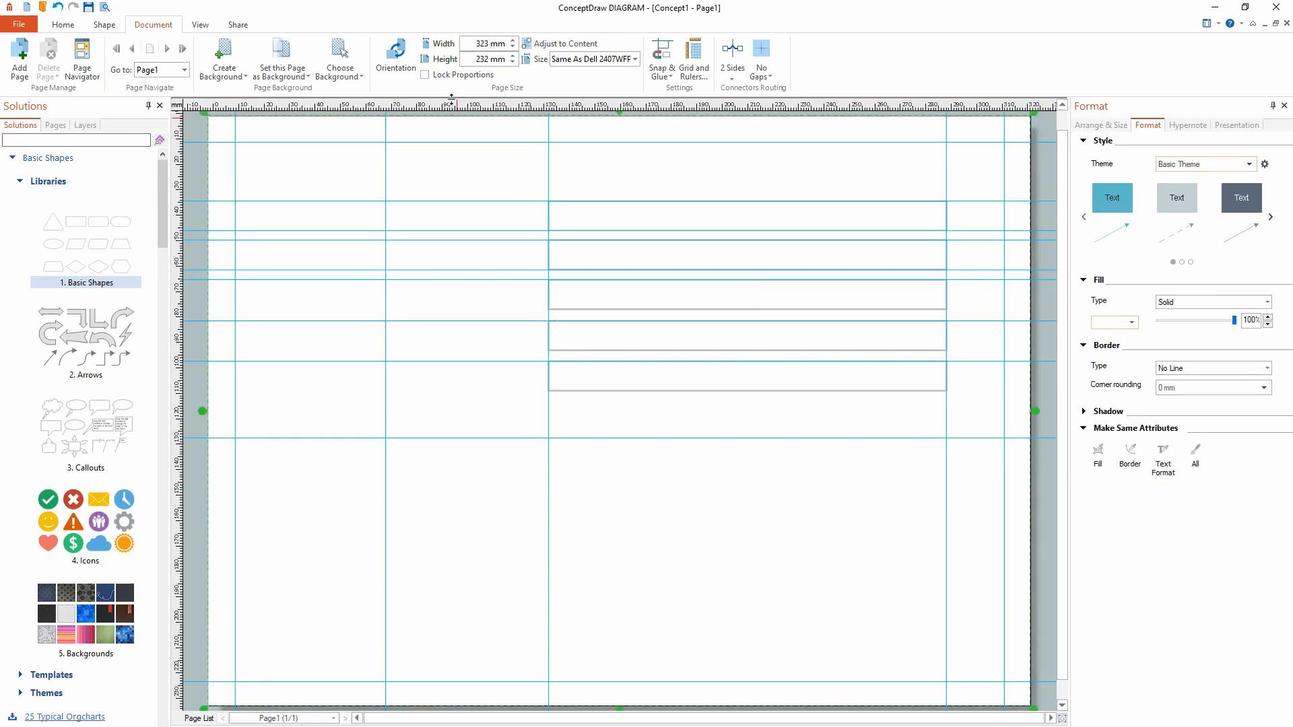
- Add a horizontal guide about 140 mm below the page top and undo the accidental shift of the background rectangle
left_click_drag(455, 108, 523, 473)
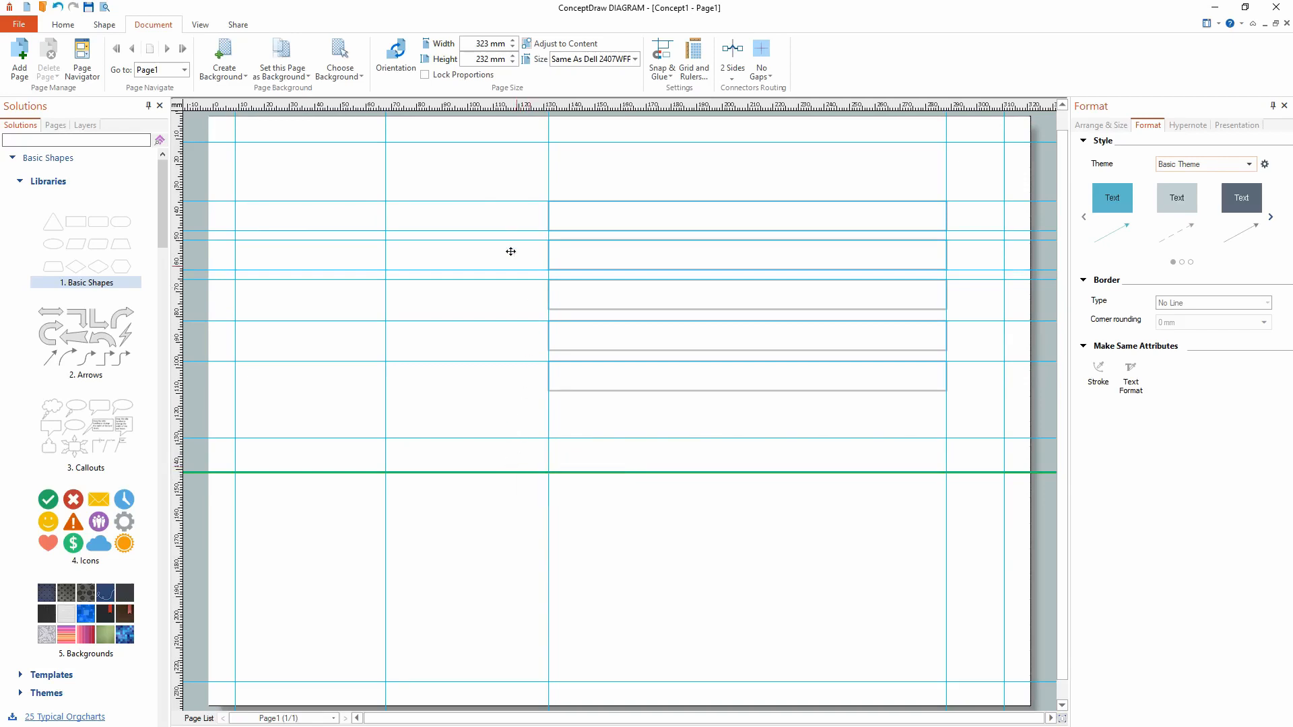
left_click(481, 190)
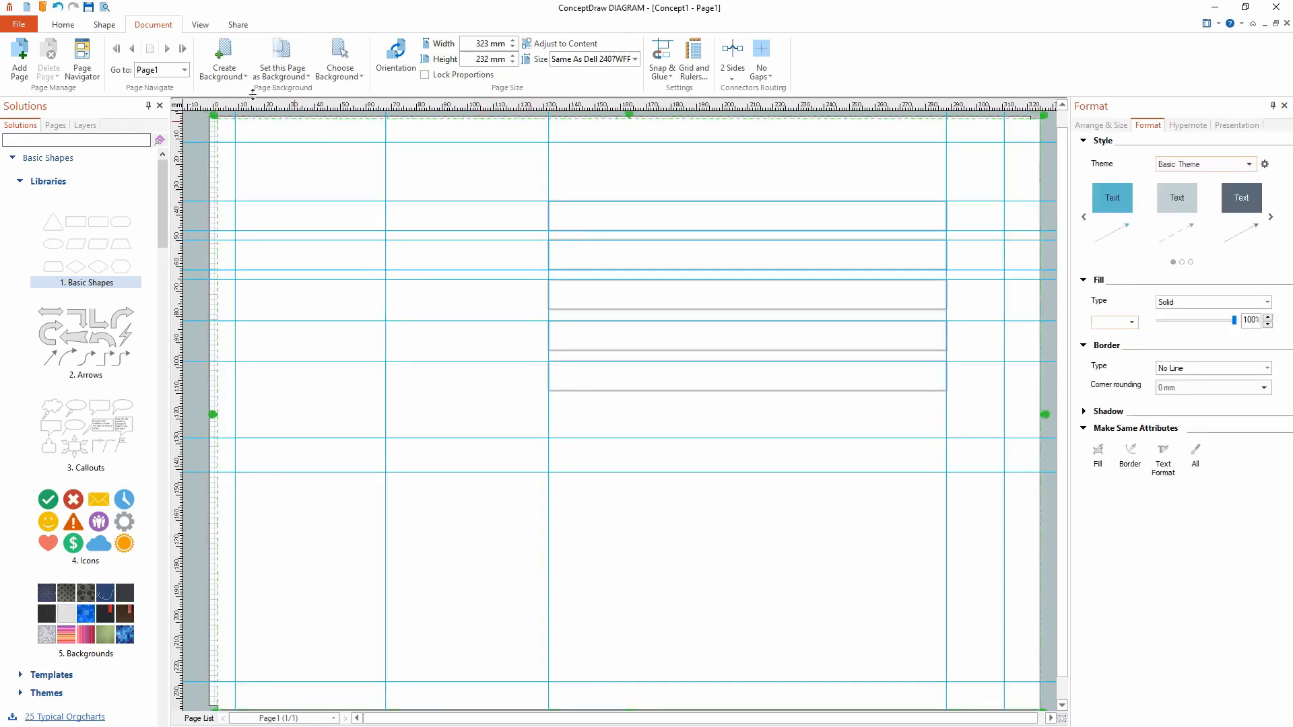
left_click(59, 7)
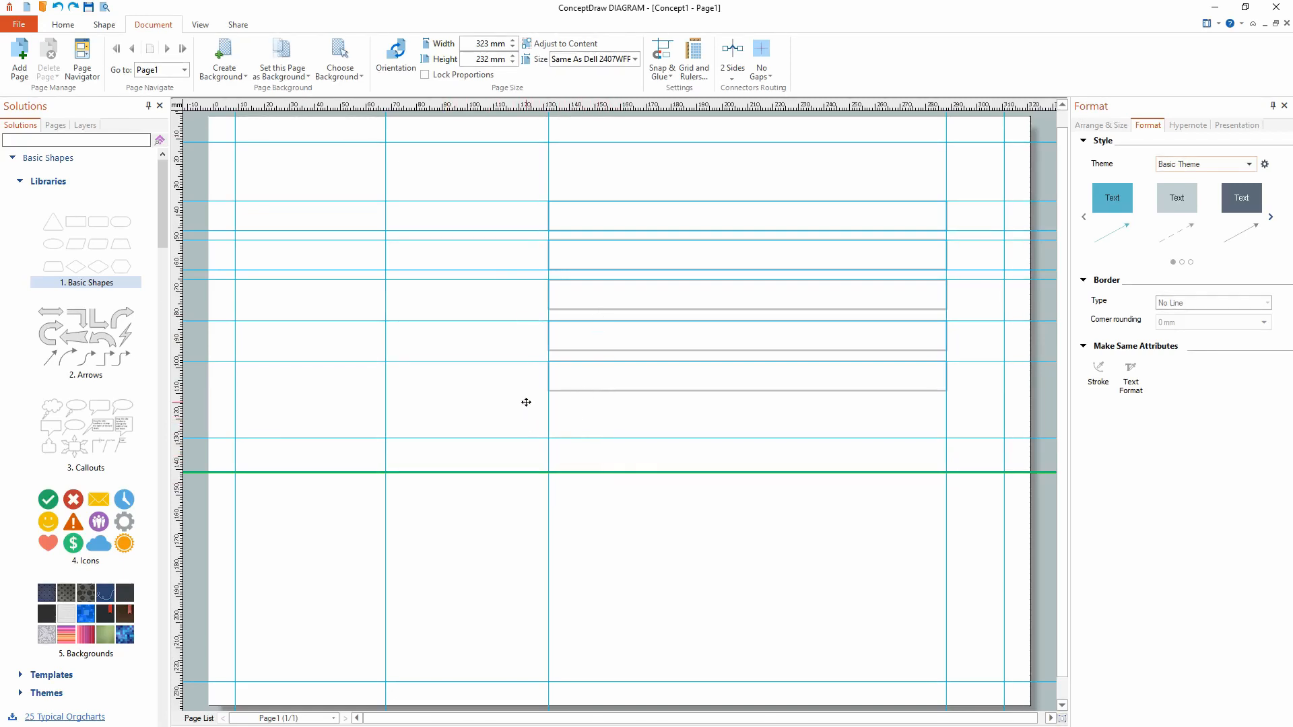
- Draw a text box between the second vertical guide and the first rectangle and enter "First Name" as its label
left_click(63, 25)
left_click(456, 48)
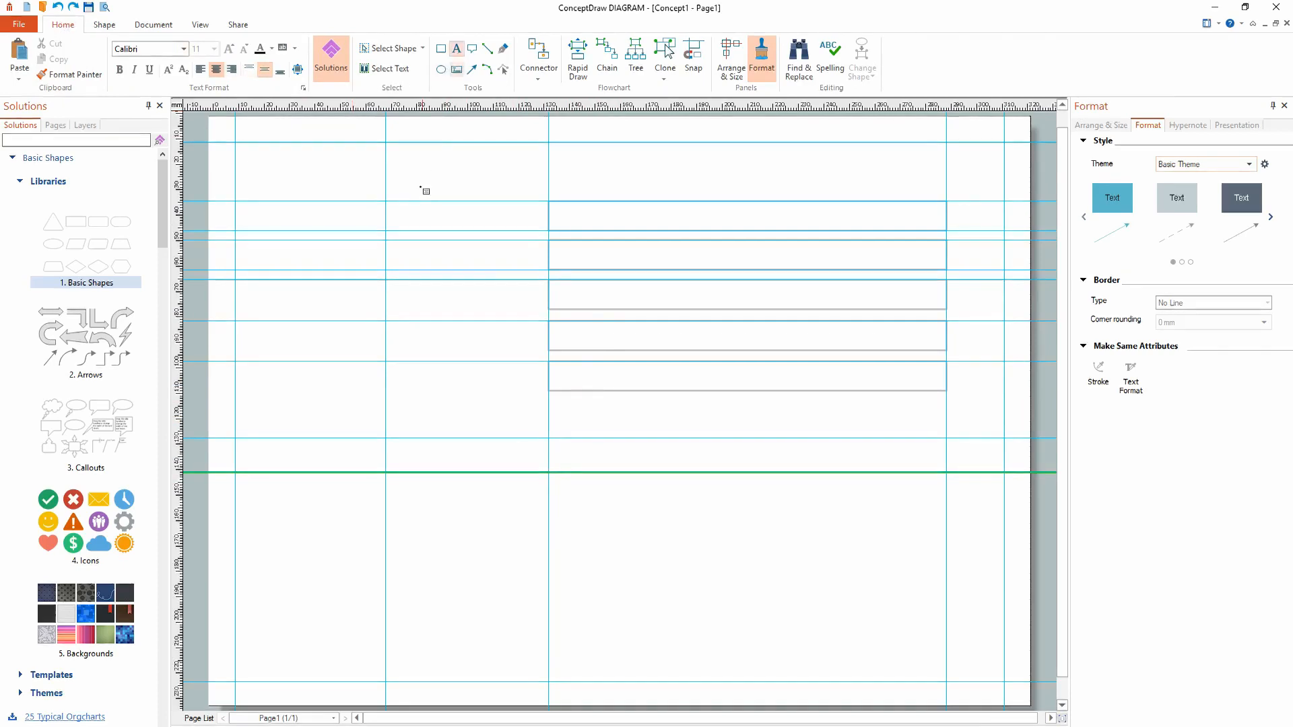
left_click_drag(388, 202, 537, 233)
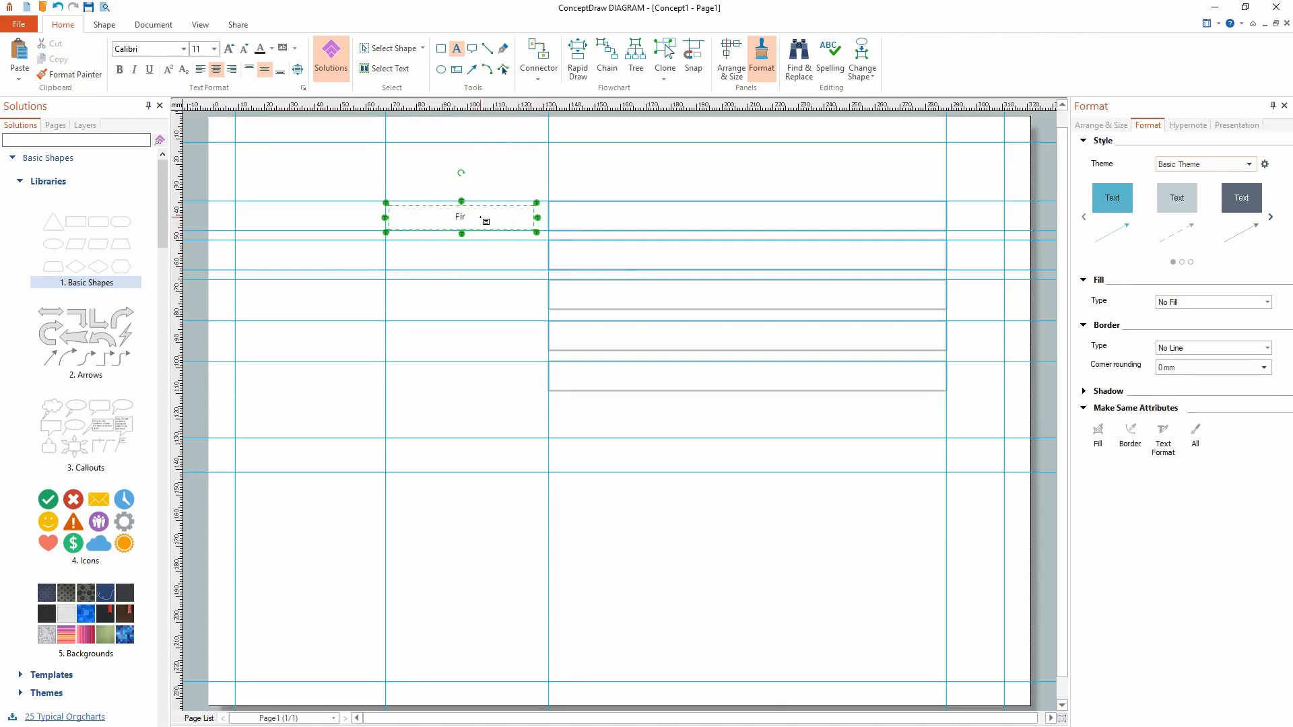
type("Name")
- Right-align the "First Name" label text within its text box
left_click_drag(489, 213, 419, 212)
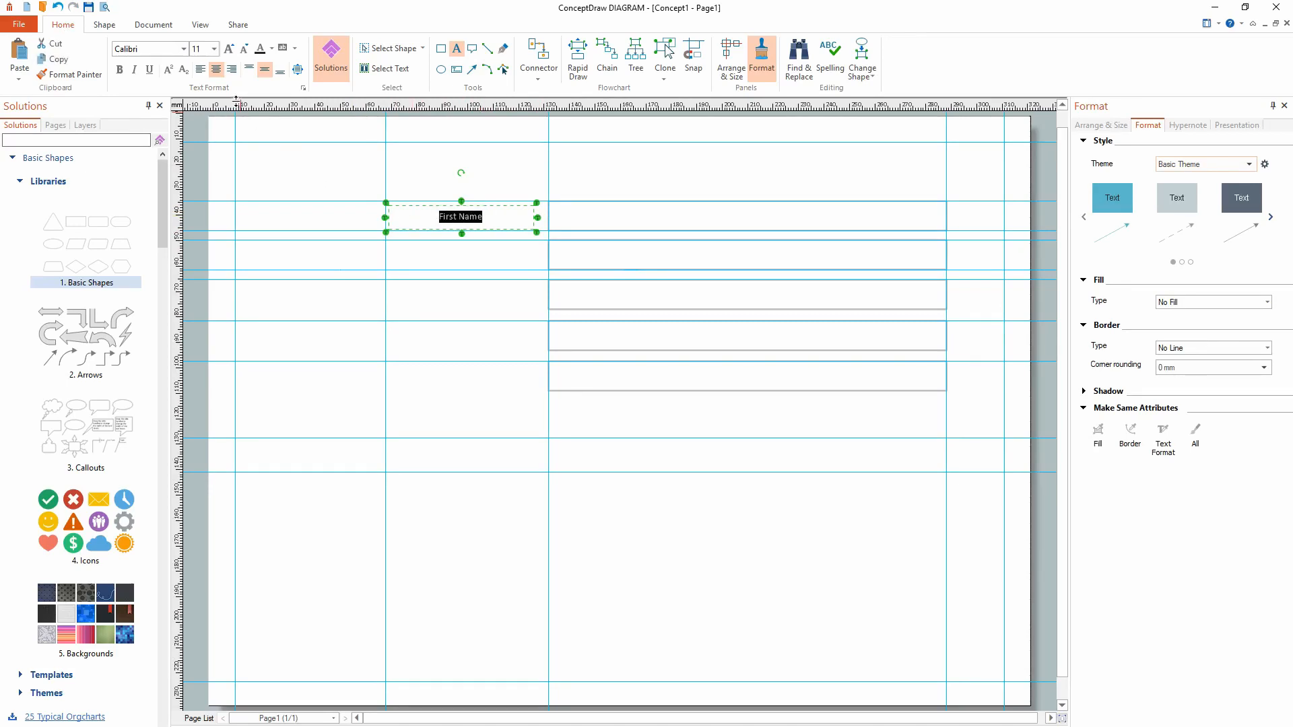
left_click(230, 70)
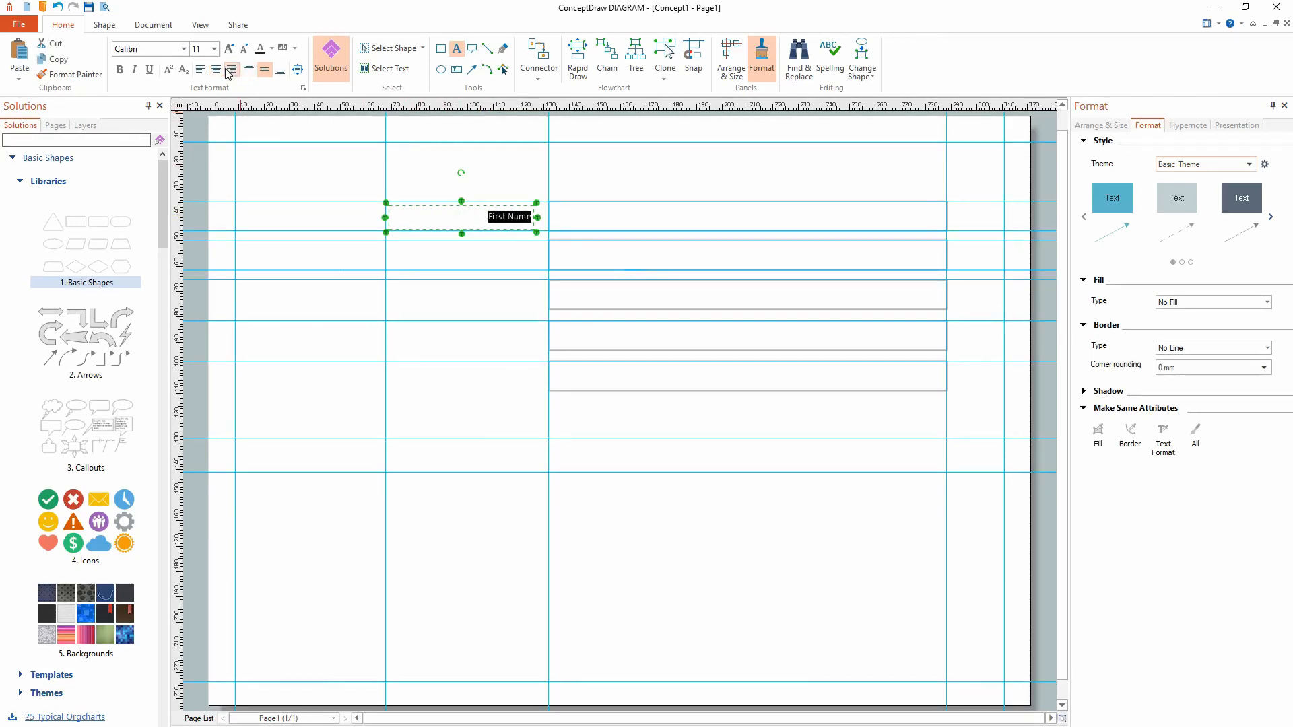
left_click(453, 254)
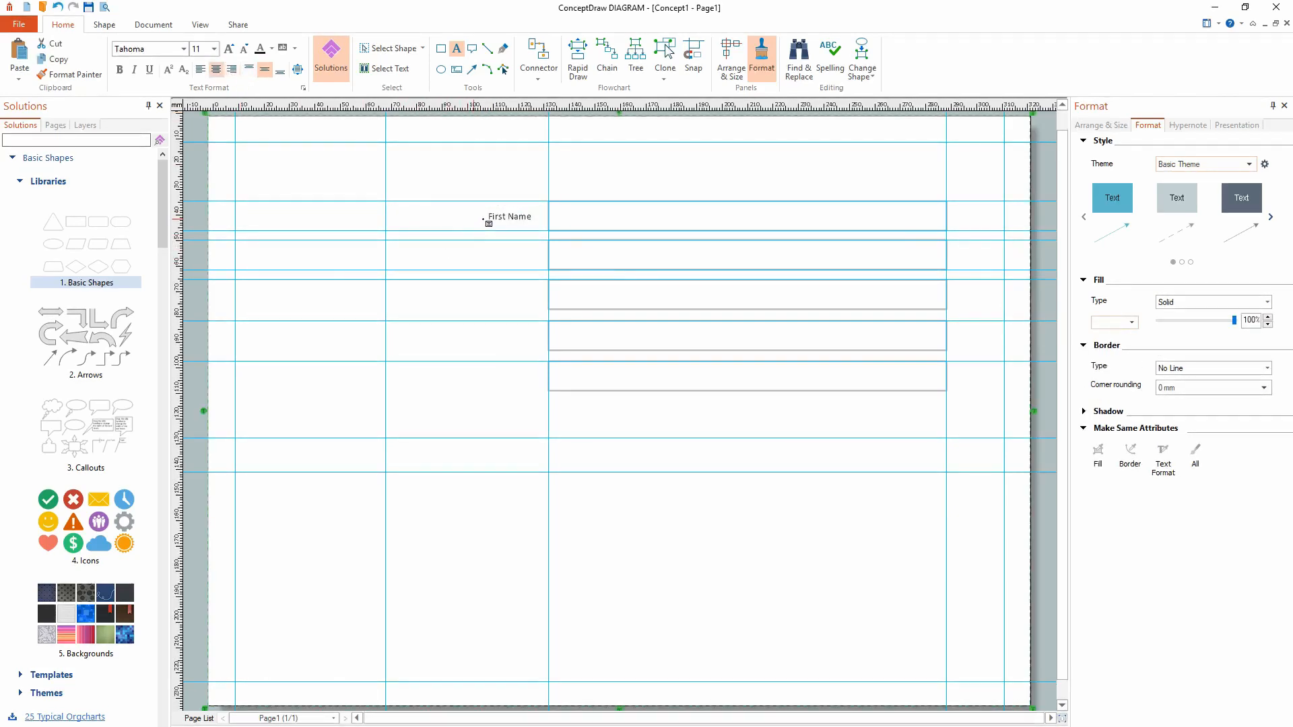
- Copy the "First Name" label and paste a copy beside each of the second, third and fourth rectangles
left_click(490, 218)
left_click(489, 218)
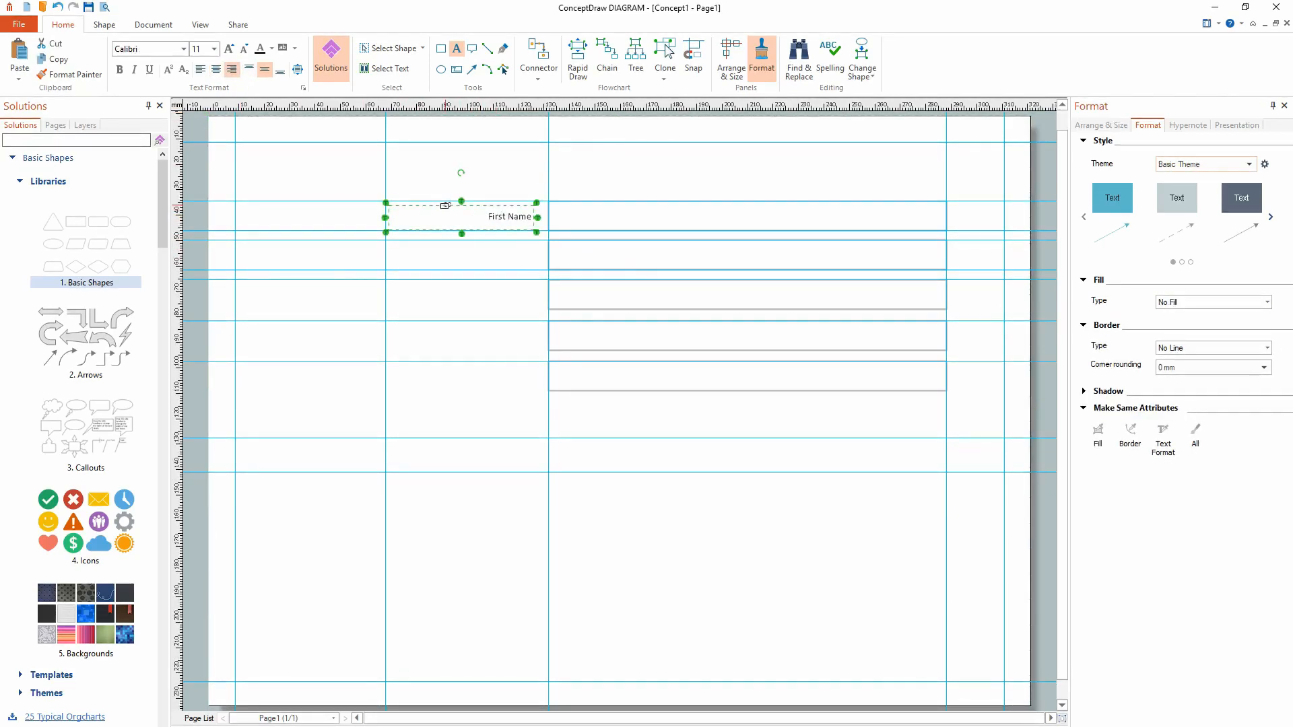
right_click(445, 205)
left_click(478, 232)
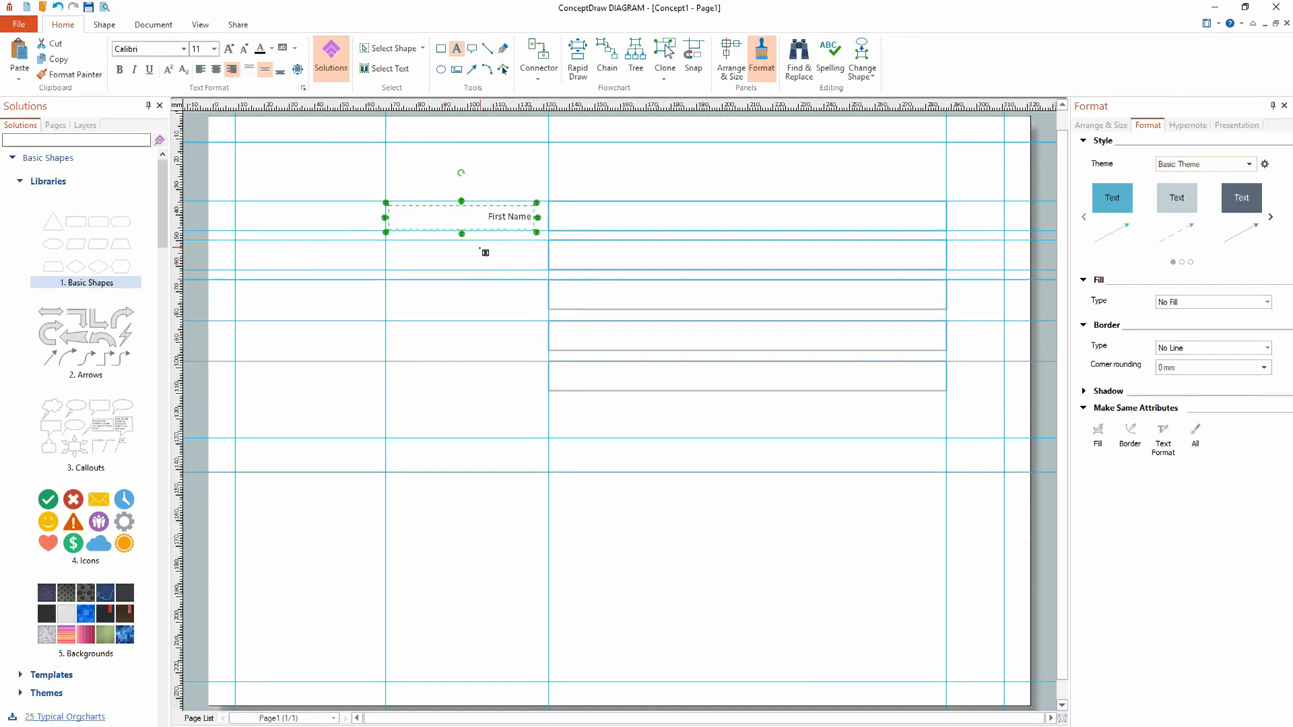
right_click(479, 251)
left_click(499, 288)
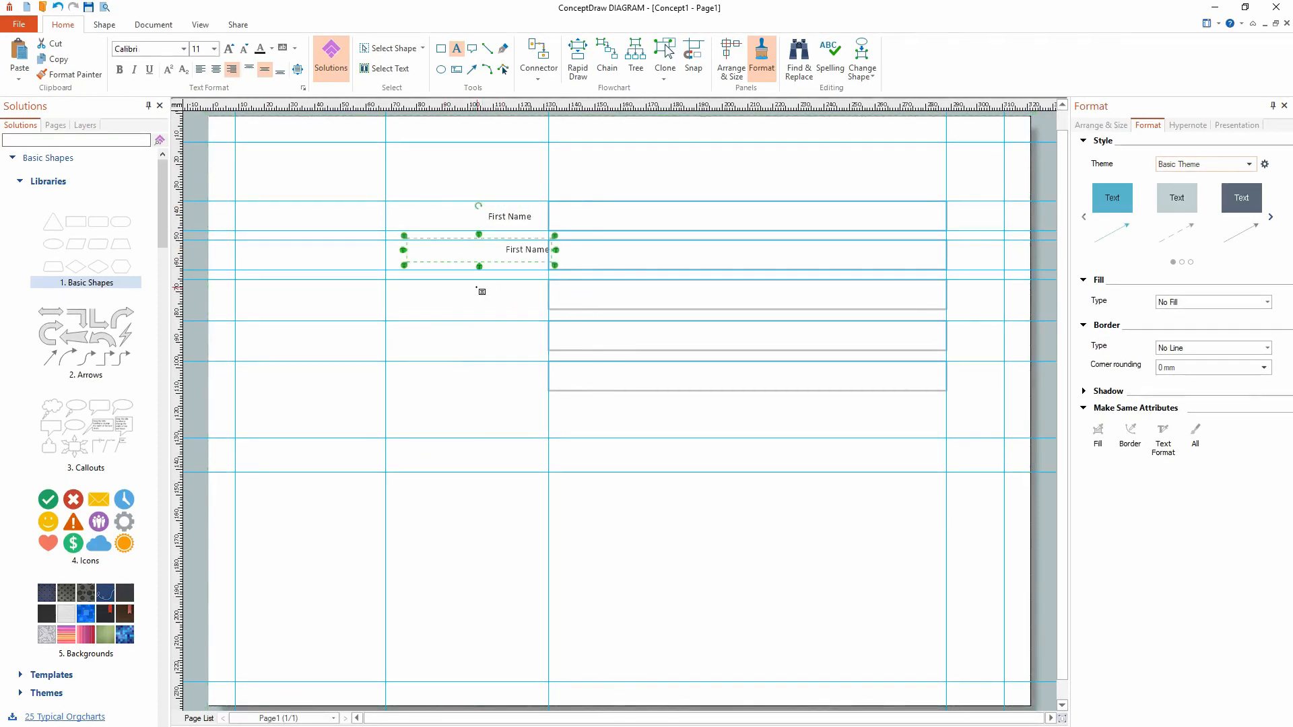
right_click(465, 299)
left_click(489, 334)
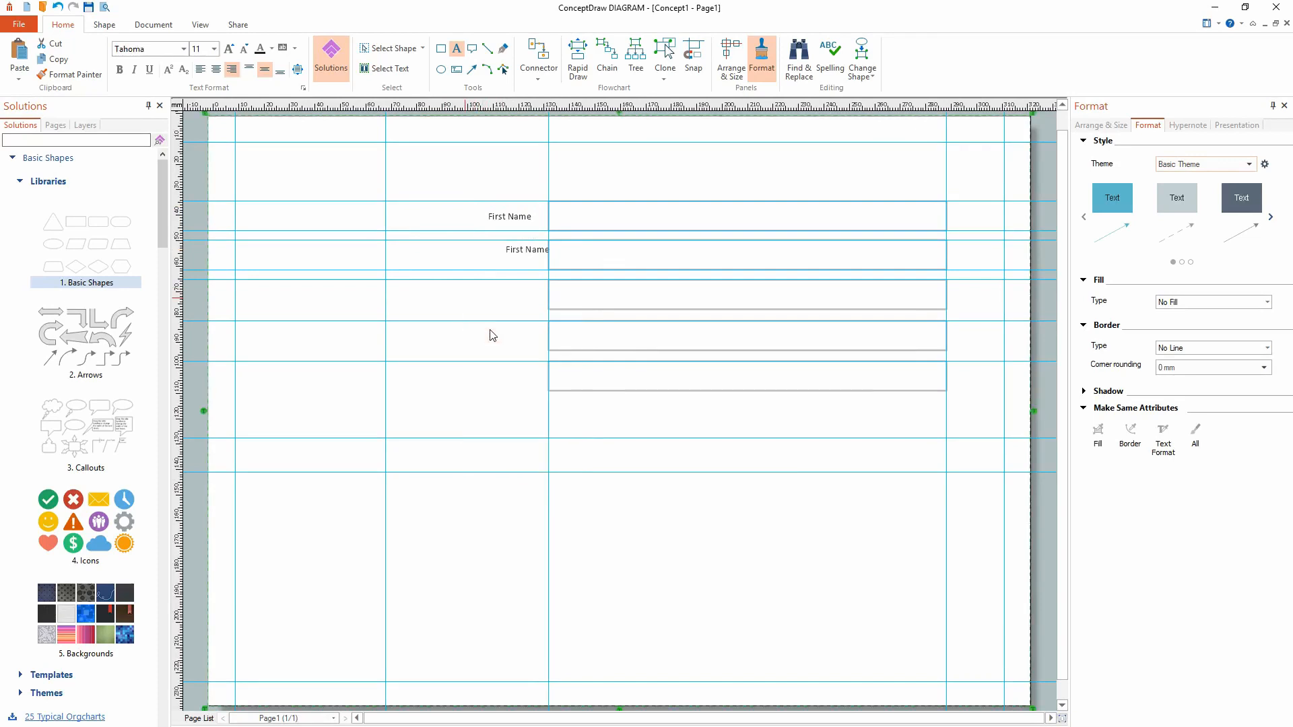
right_click(467, 339)
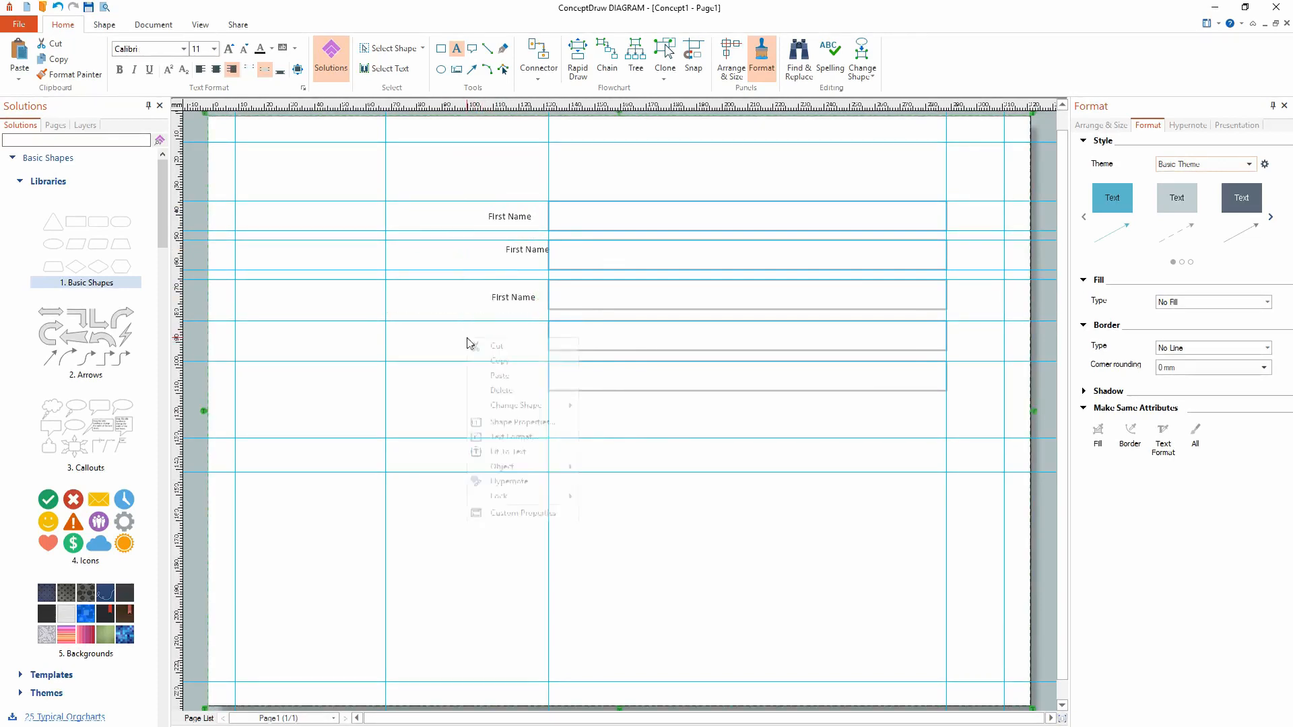
left_click(500, 378)
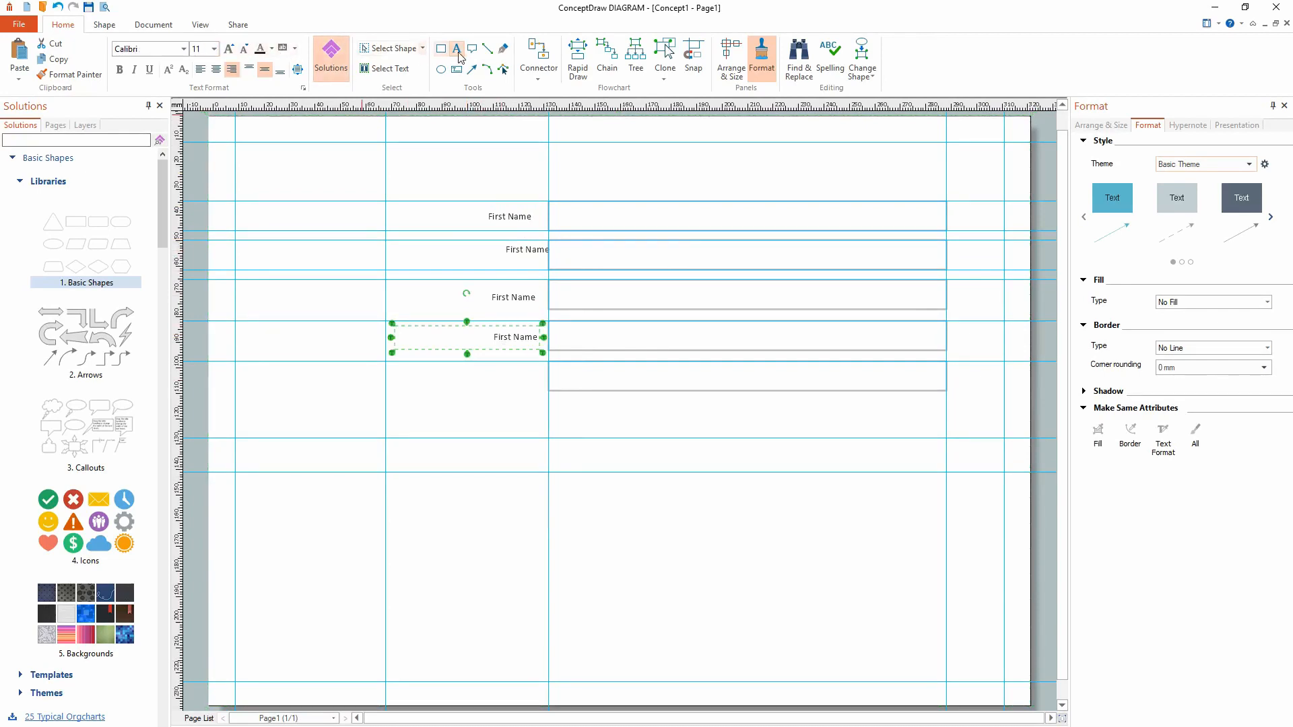
- Shift the second label left and add a vertical guide at about 125 mm, just left of the rectangles
left_click(505, 249)
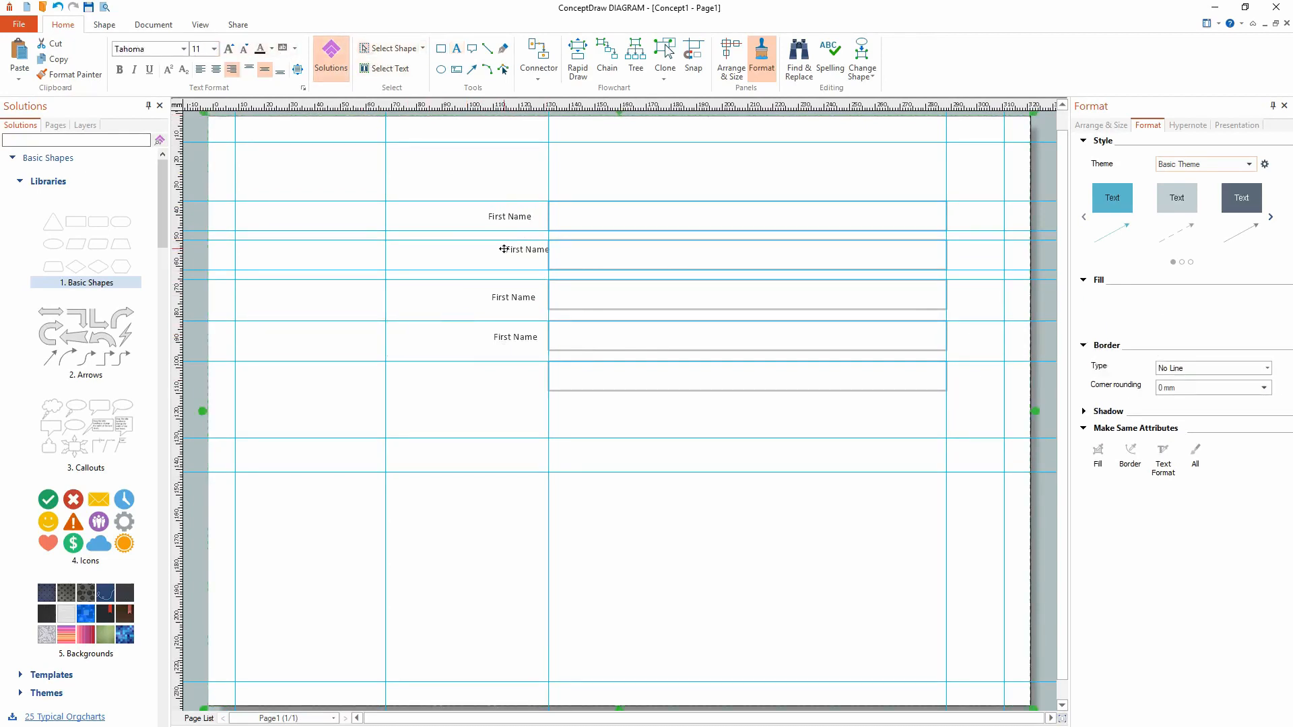
left_click(511, 249)
left_click_drag(511, 249, 474, 252)
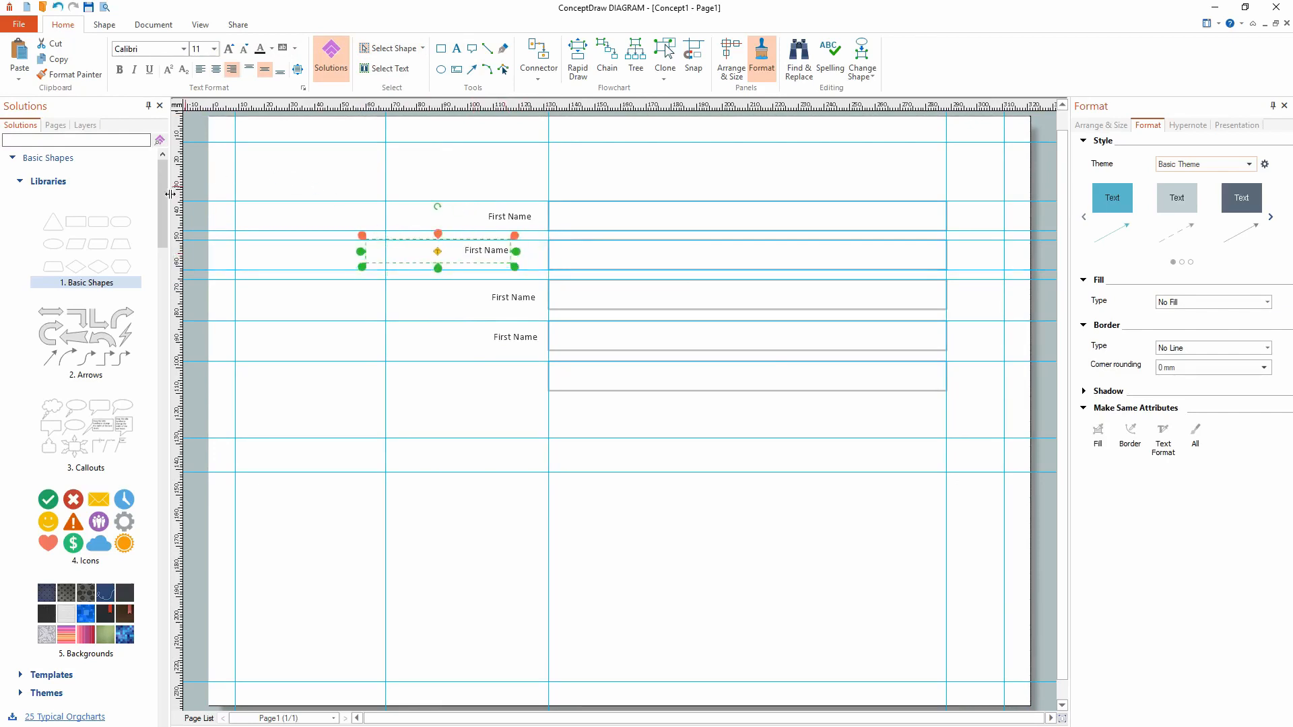
left_click_drag(174, 200, 540, 275)
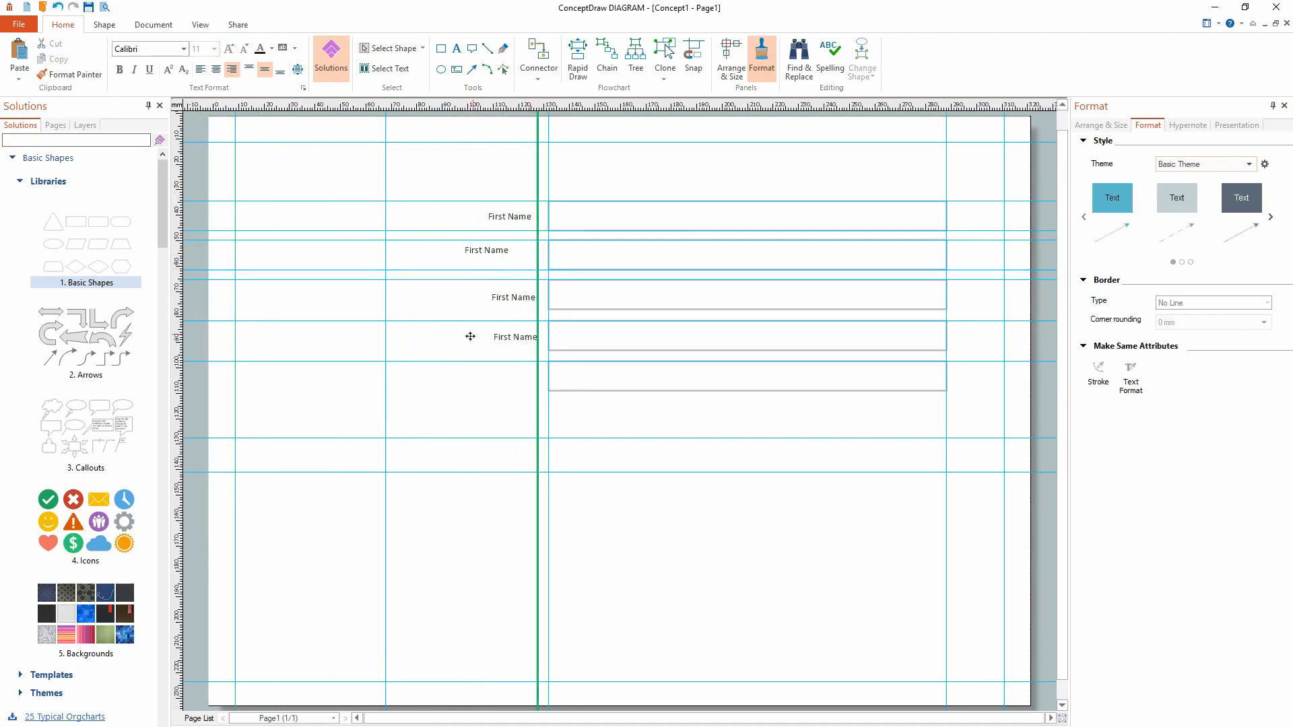
- Align the right edges of the four "First Name" labels near the new vertical guide, undoing the accidental background shift
left_click(501, 218)
left_click_drag(501, 217, 507, 260)
left_click_drag(511, 305, 506, 295)
left_click(501, 345)
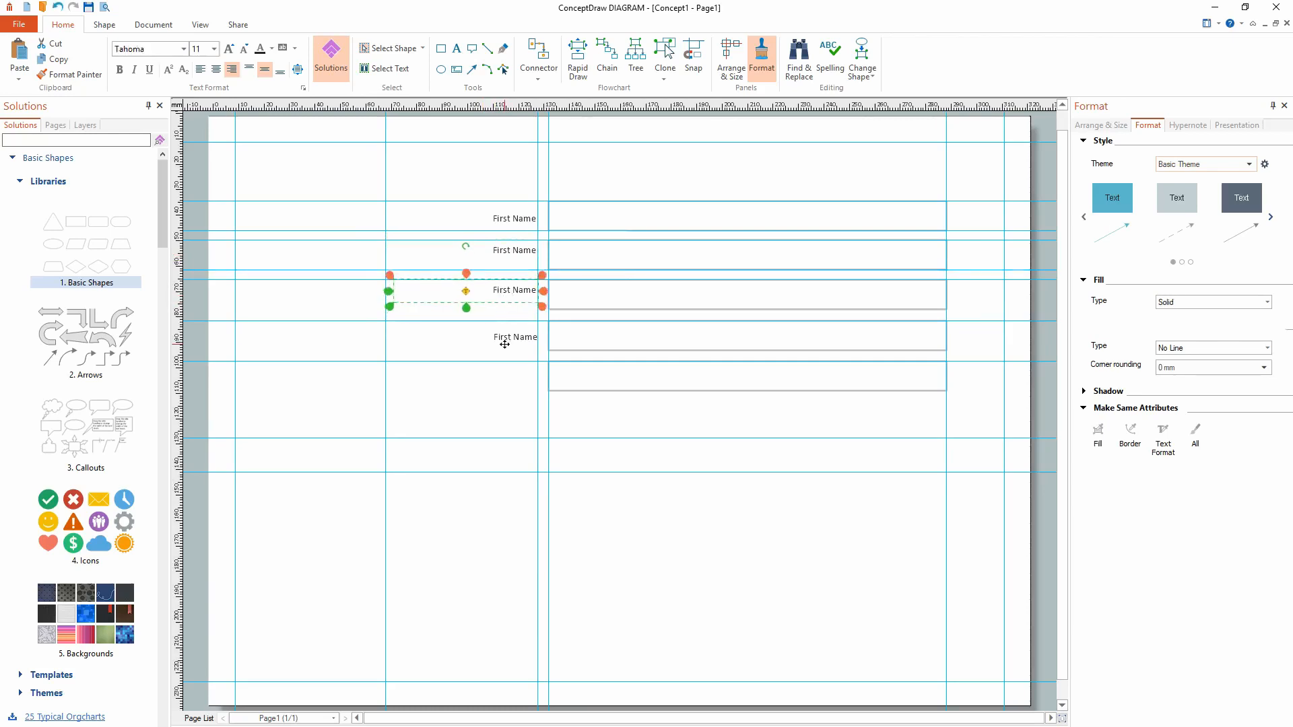
left_click_drag(491, 339, 492, 339)
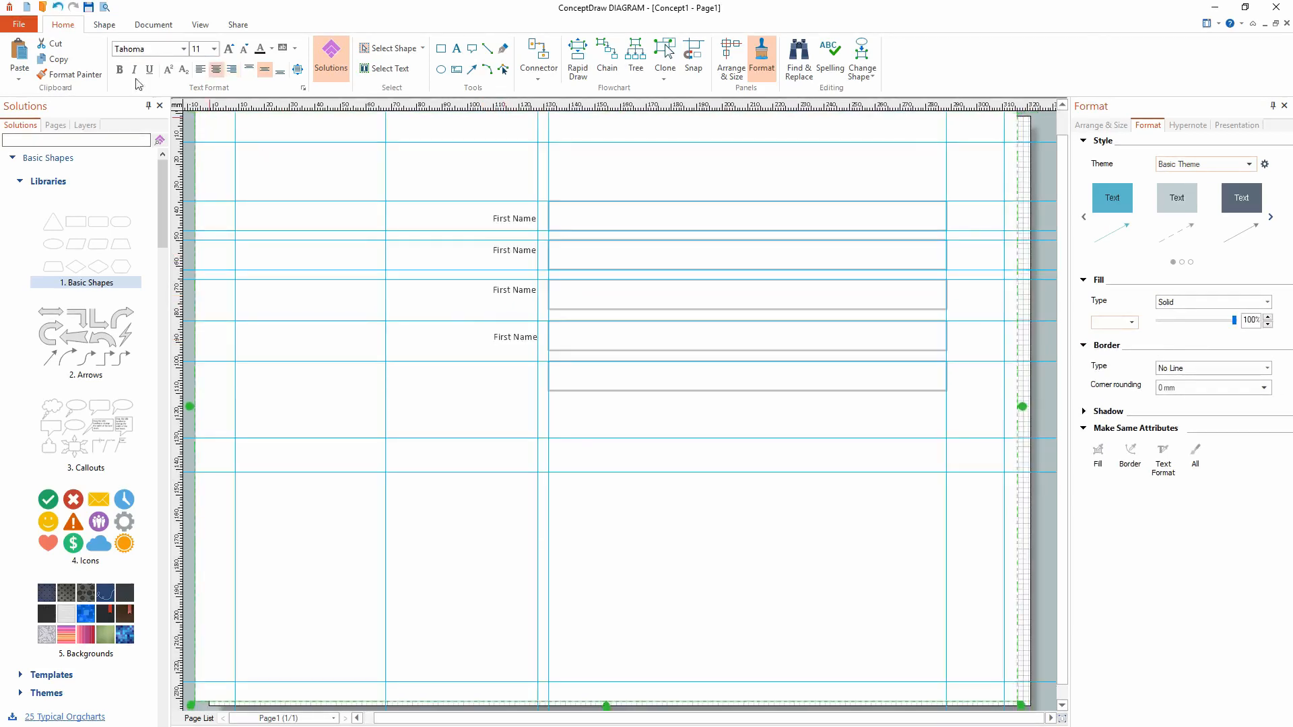
left_click(58, 8)
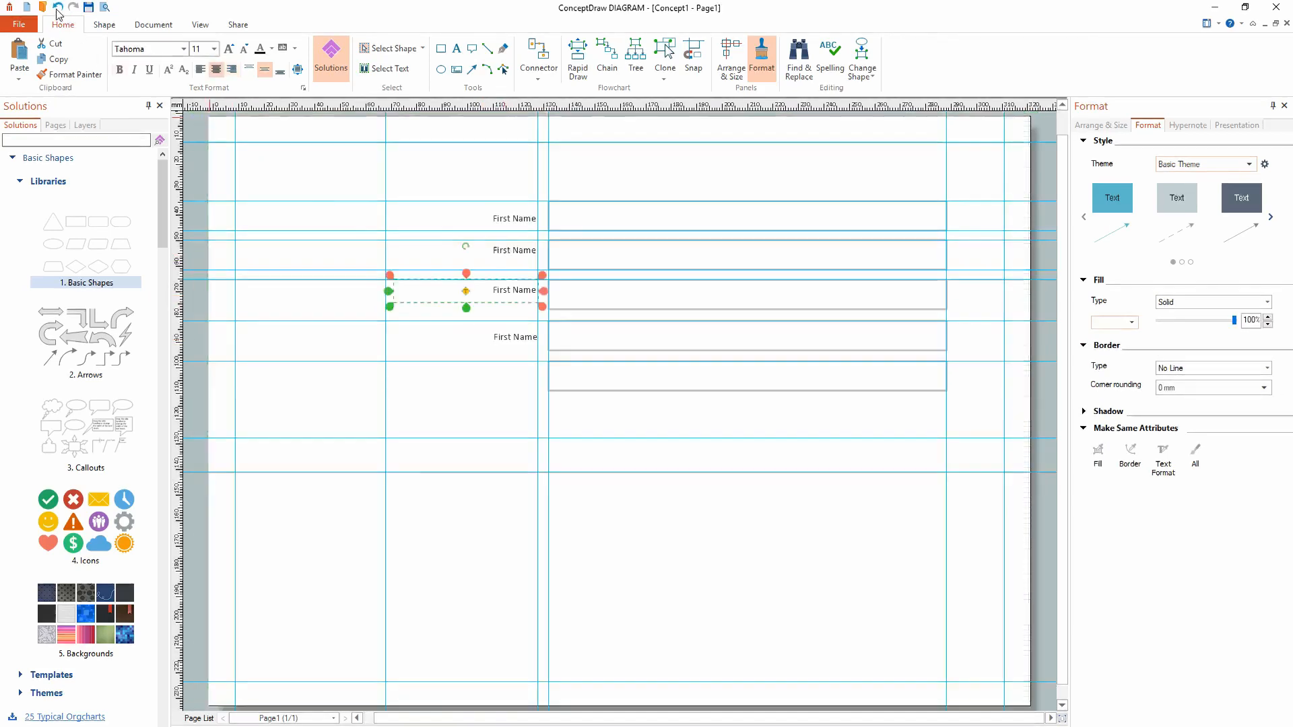
left_click(507, 337)
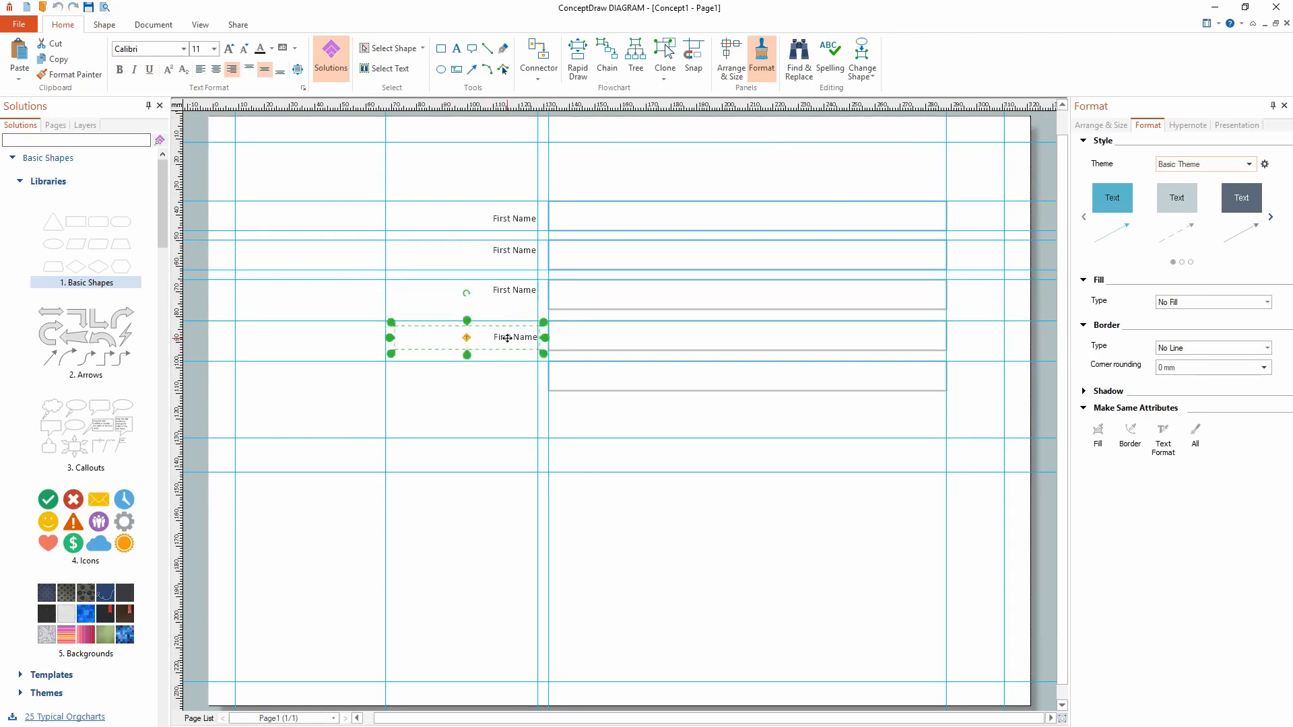
mouse_move(507, 337)
left_mouse_down()
mouse_move(482, 336)
mouse_move(509, 336)
left_mouse_up()
- Delete the fifth rectangle and place a pill-shaped basic shape between the two horizontal guides below, flush with the fields' right edge
left_click(576, 389)
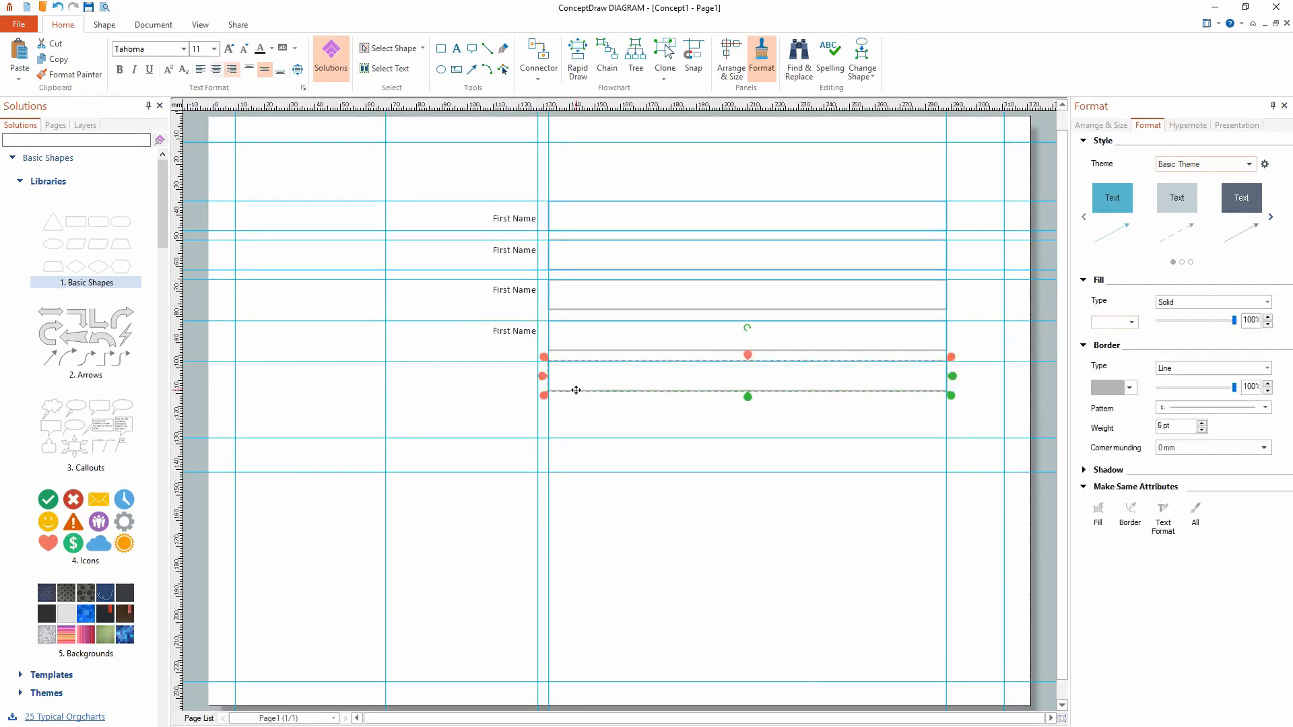
key("Delete")
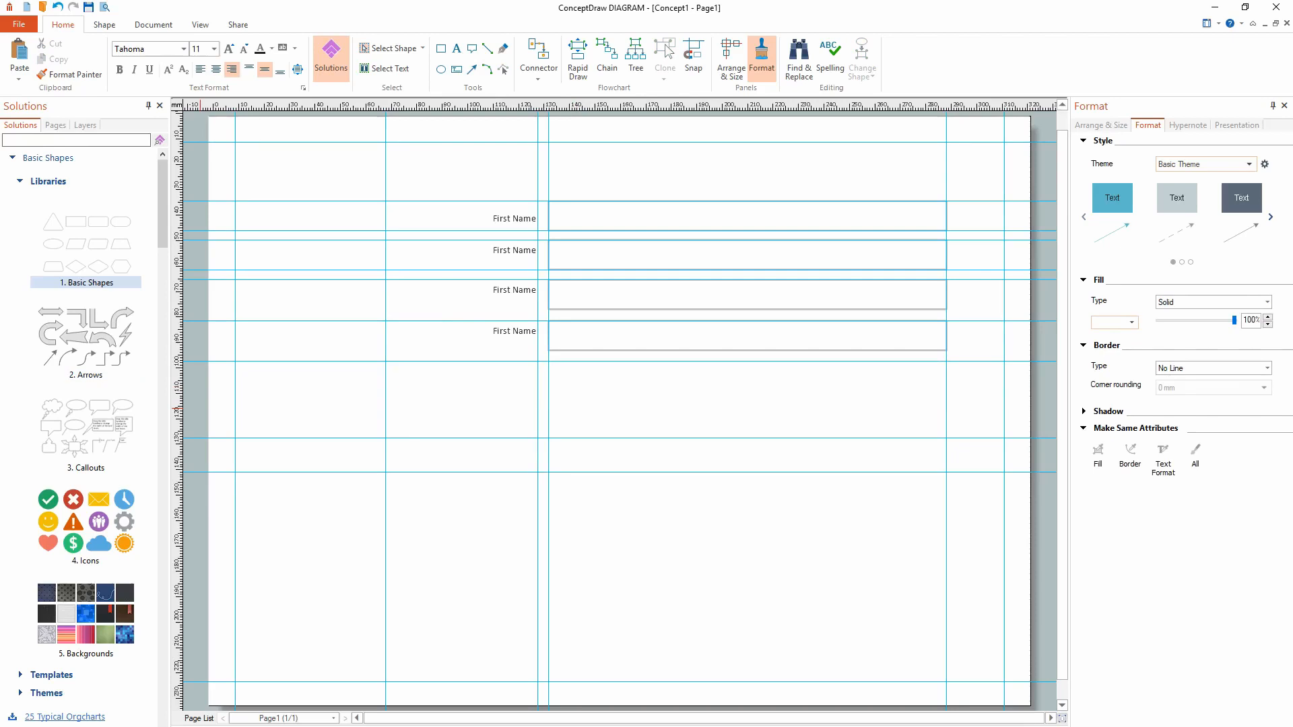
left_click_drag(121, 222, 873, 455)
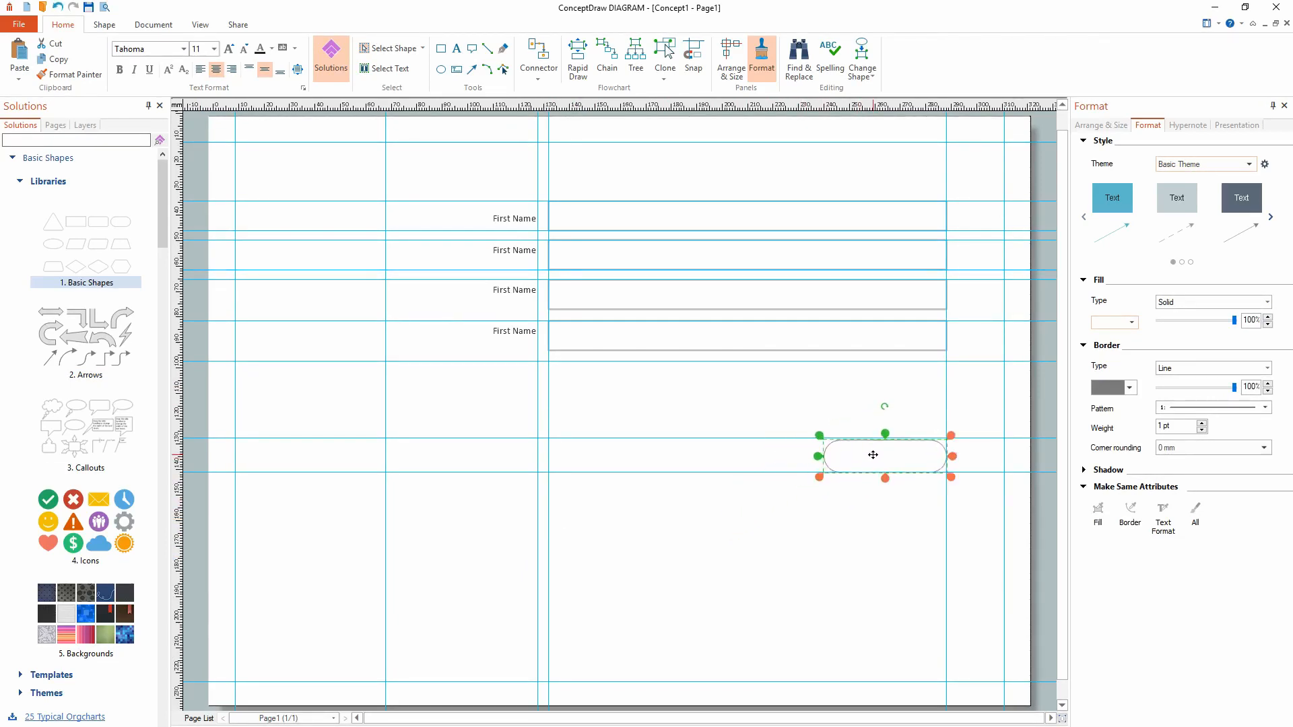
- Enter "Submit" as the text inside the pill-shaped button
double_click(874, 456)
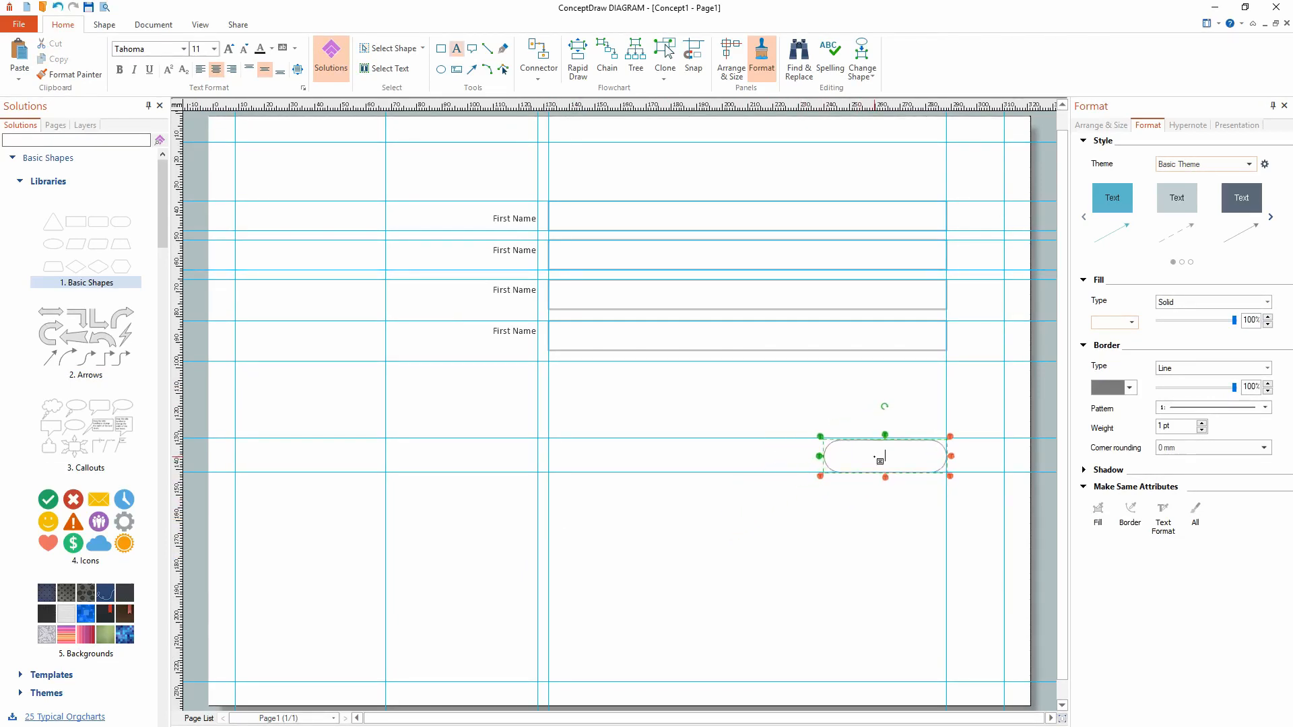
type("SubMit")
key("BackSpace")
key("BackSpace")
key("BackSpace")
type("mit")
- Format the "Submit" text as bold Calibri at 18 pt
left_click_drag(901, 455, 818, 410)
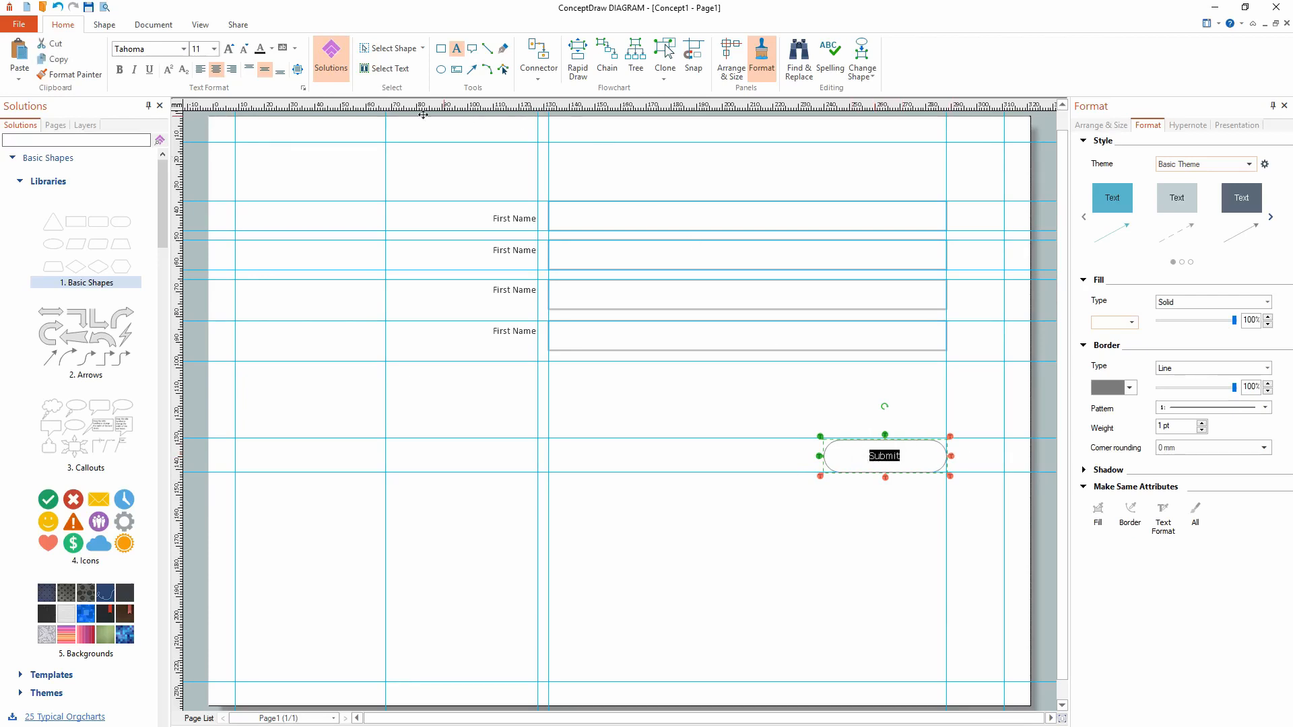
left_click(184, 49)
left_click(142, 93)
left_click(119, 70)
left_click(213, 49)
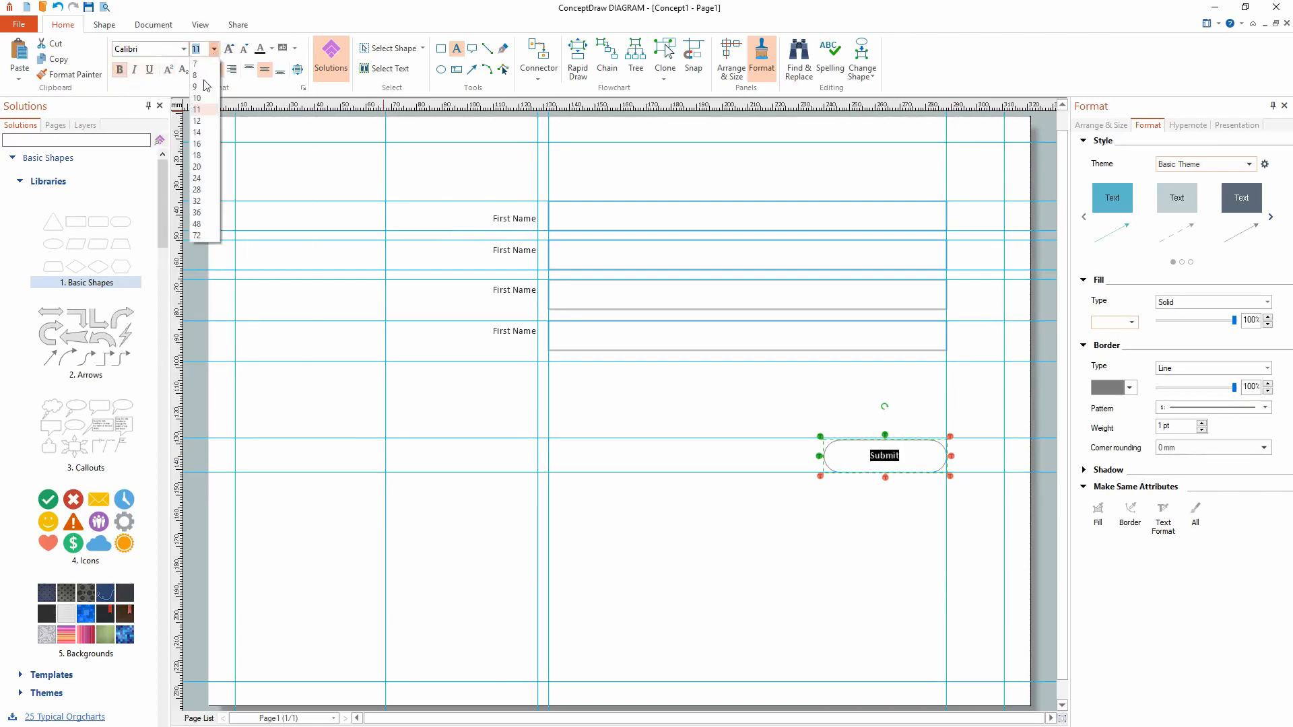
left_click(199, 134)
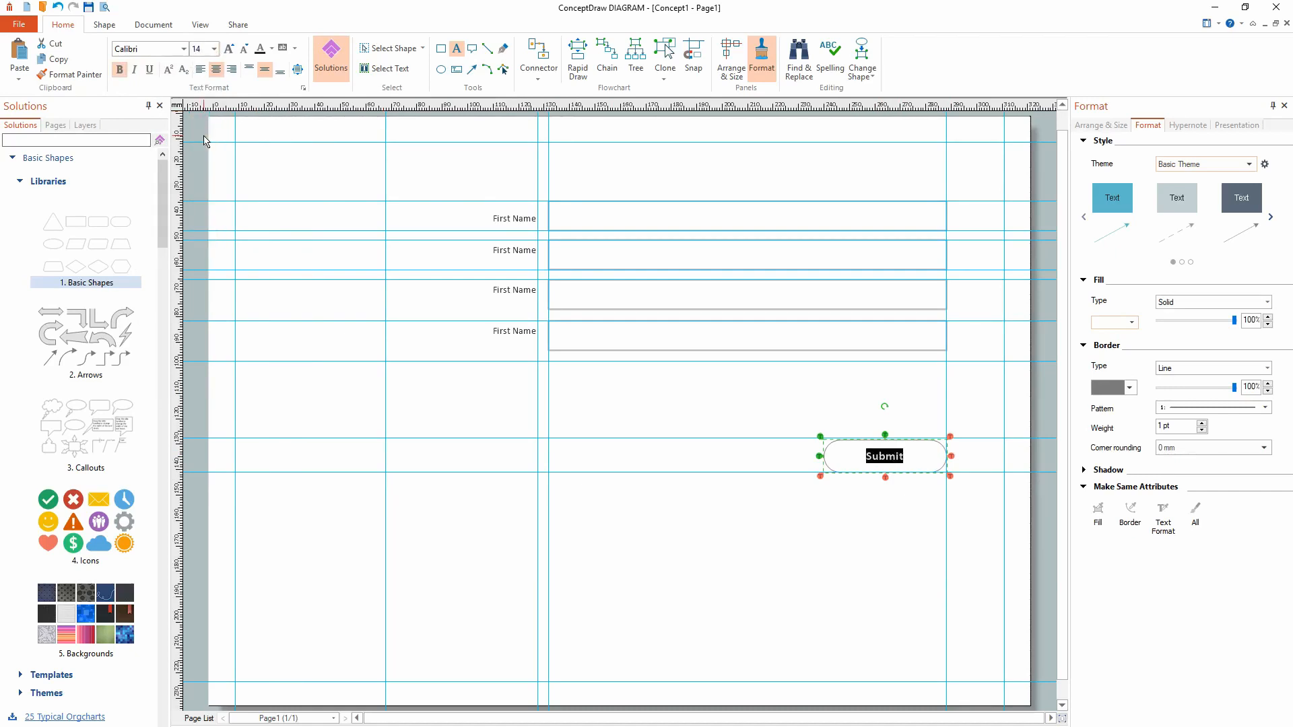
left_click(213, 50)
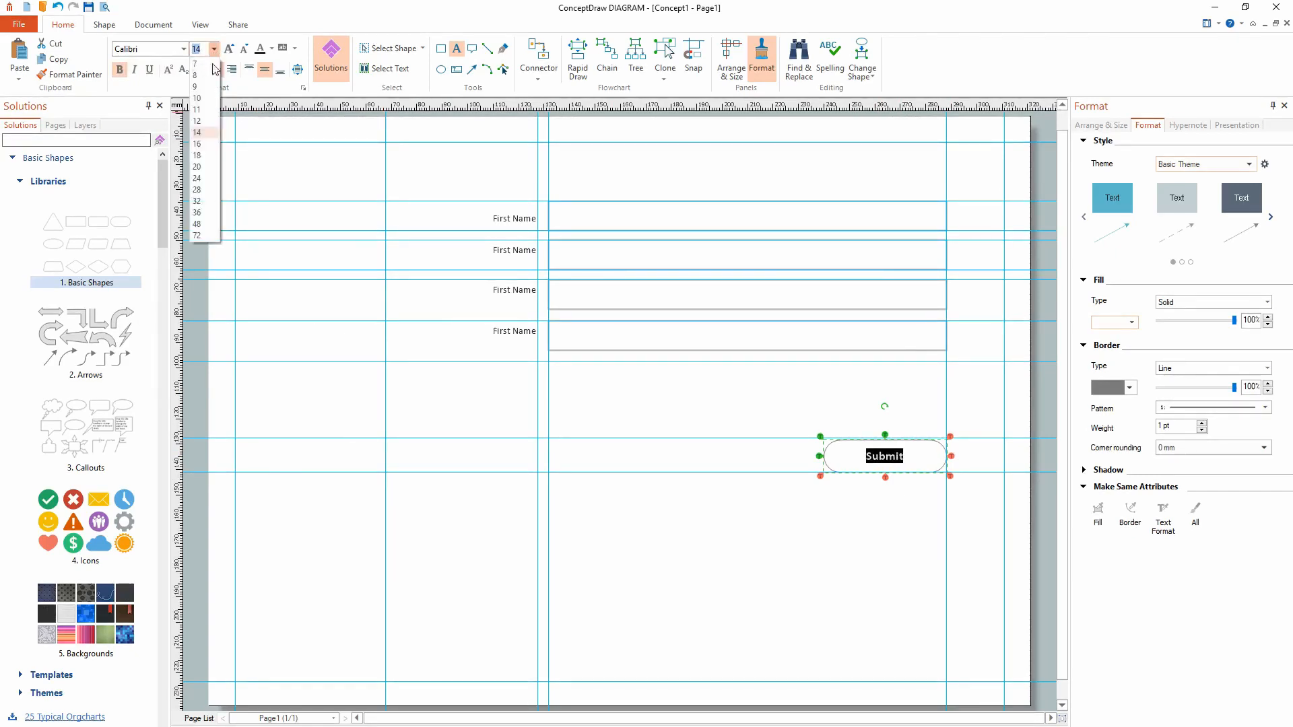
left_click(199, 156)
left_click(635, 494)
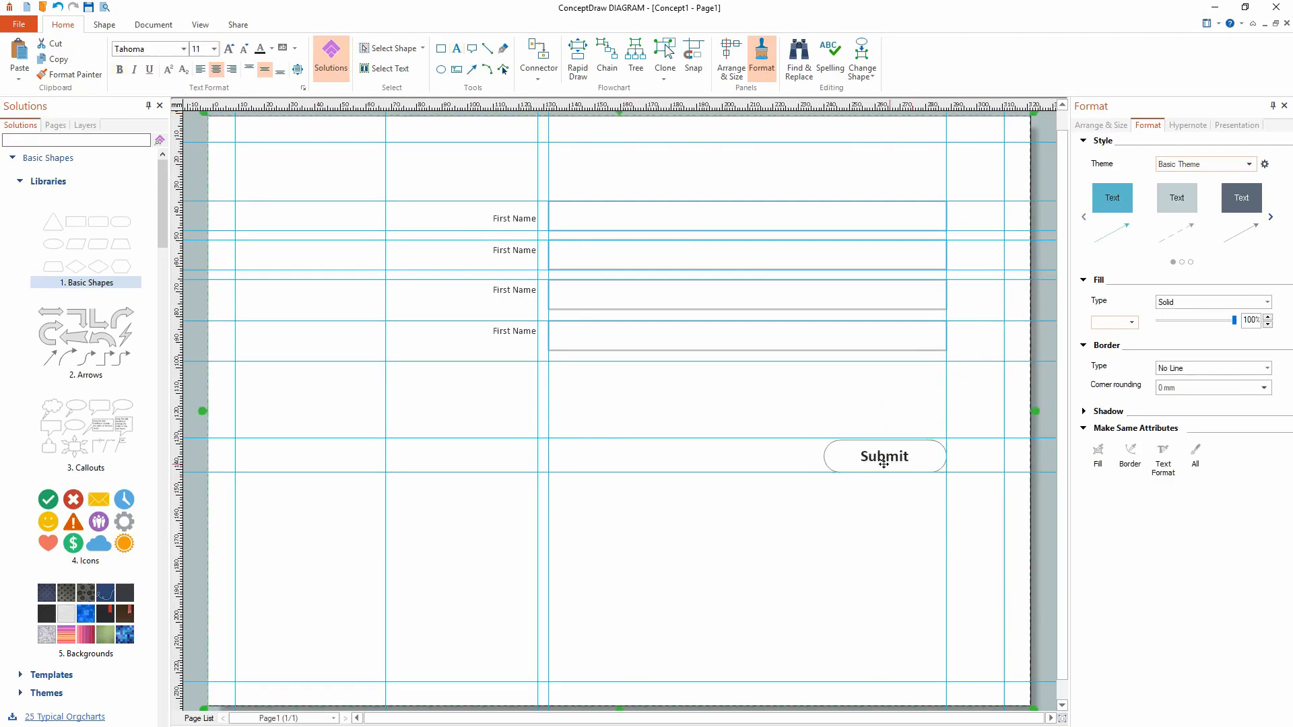
- Set the Submit button's border to 10 pt and colour it light grey
left_click(824, 456)
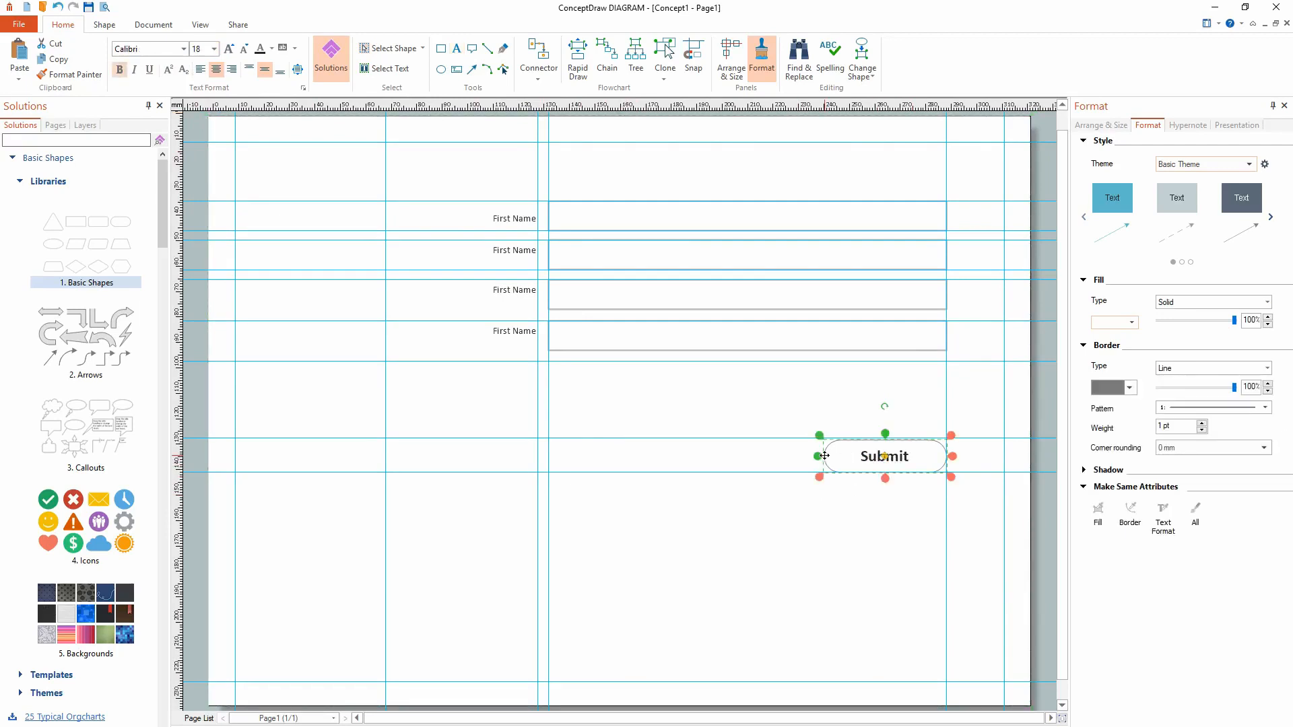
left_click(1202, 424)
left_click(1202, 424)
left_click(1202, 424)
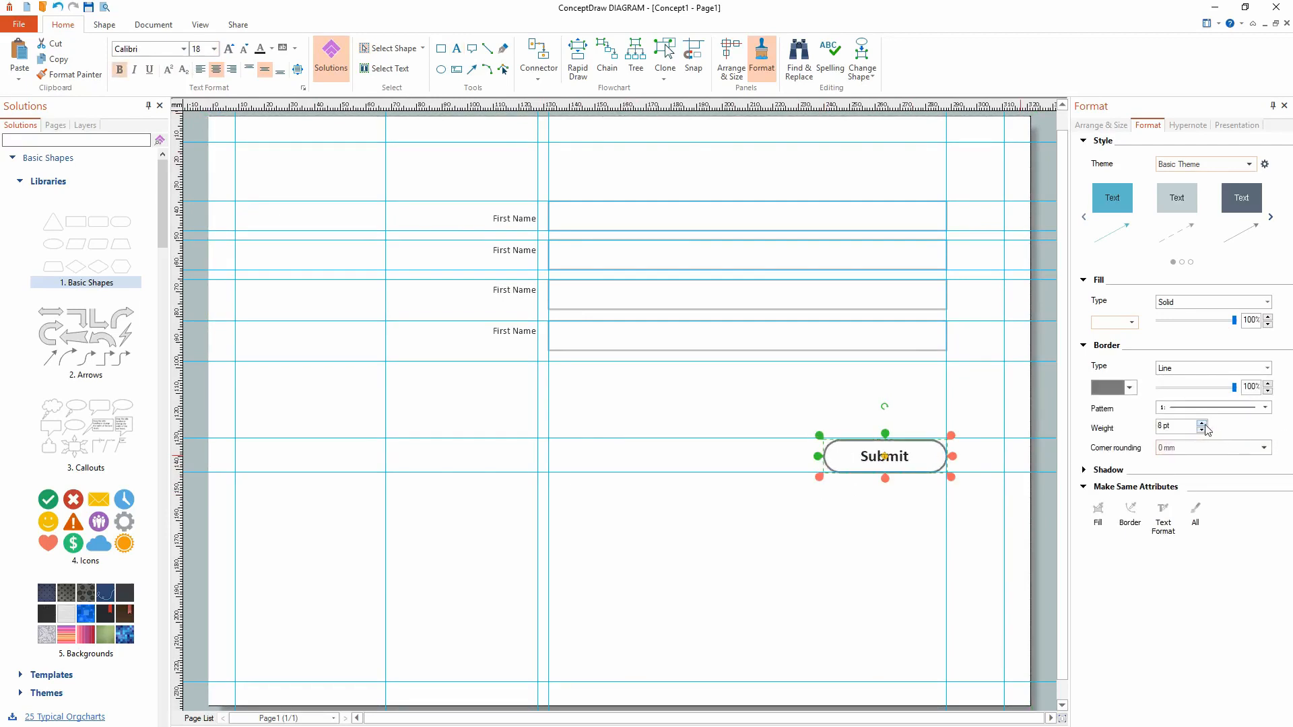
left_click(1202, 423)
left_click(1130, 388)
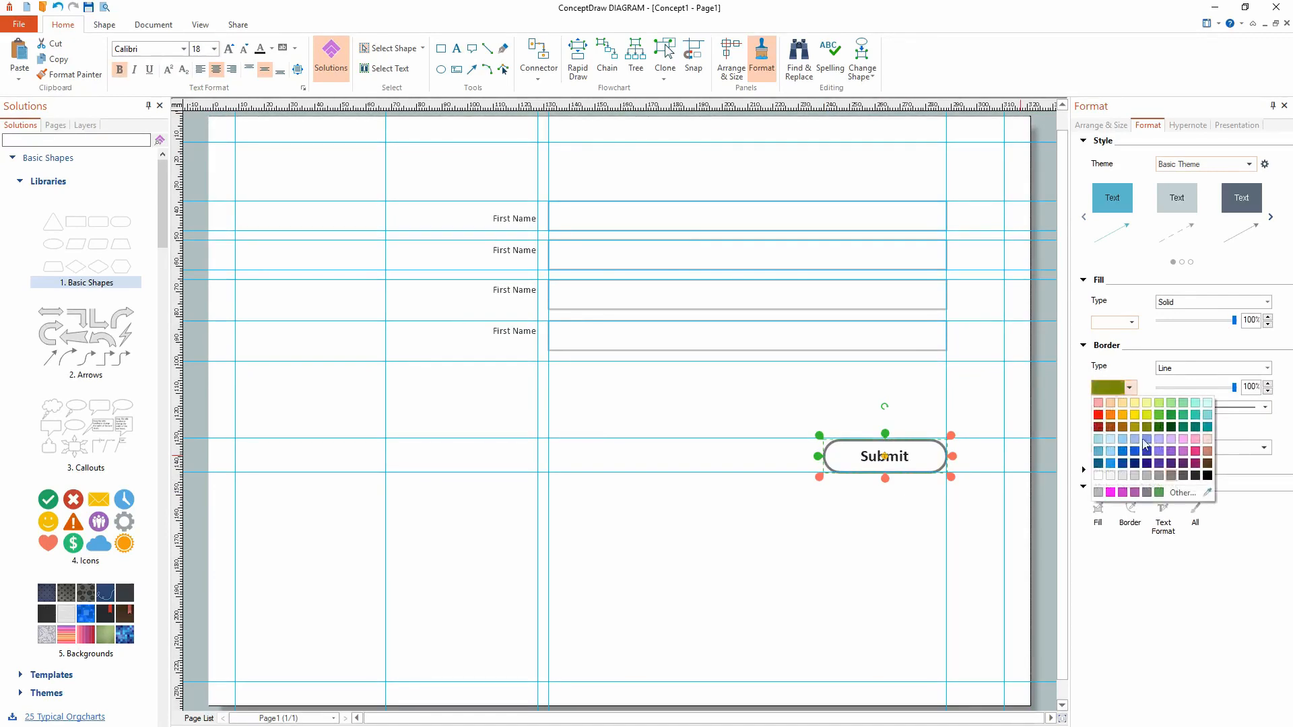
left_click(1120, 476)
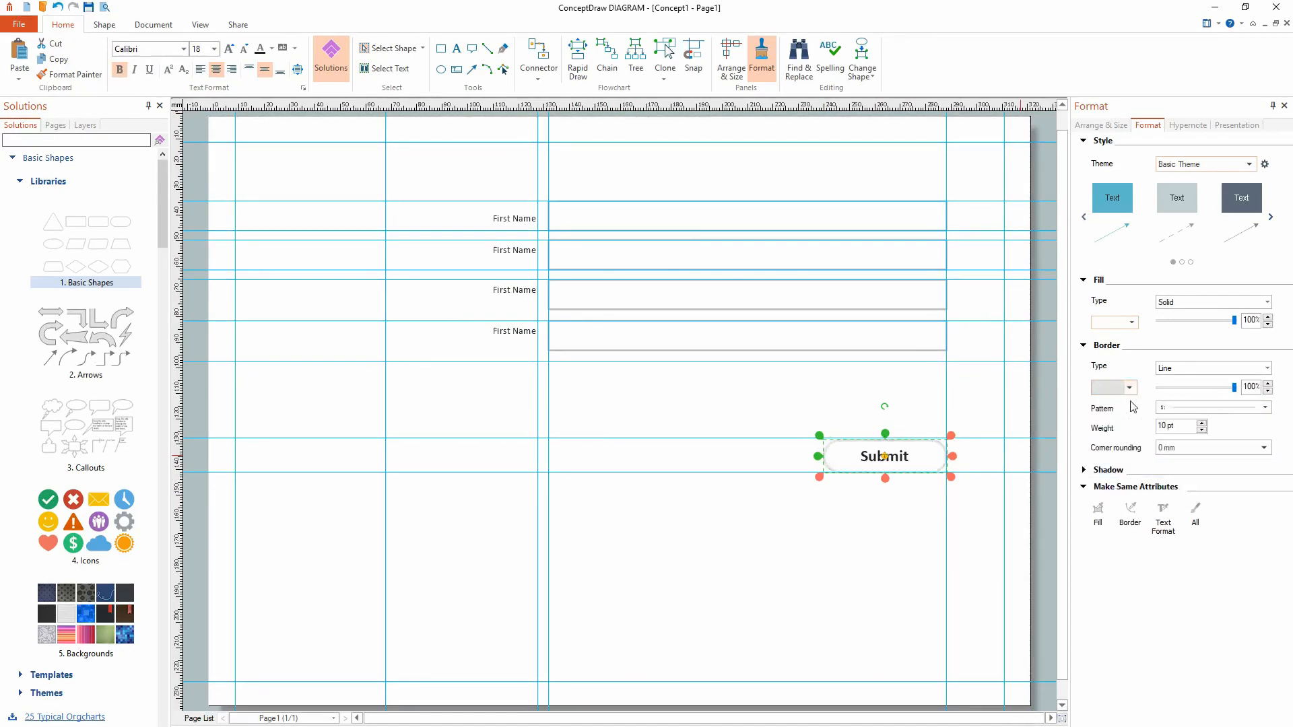
- Fill the Submit button with orange and deselect it
left_click(1134, 322)
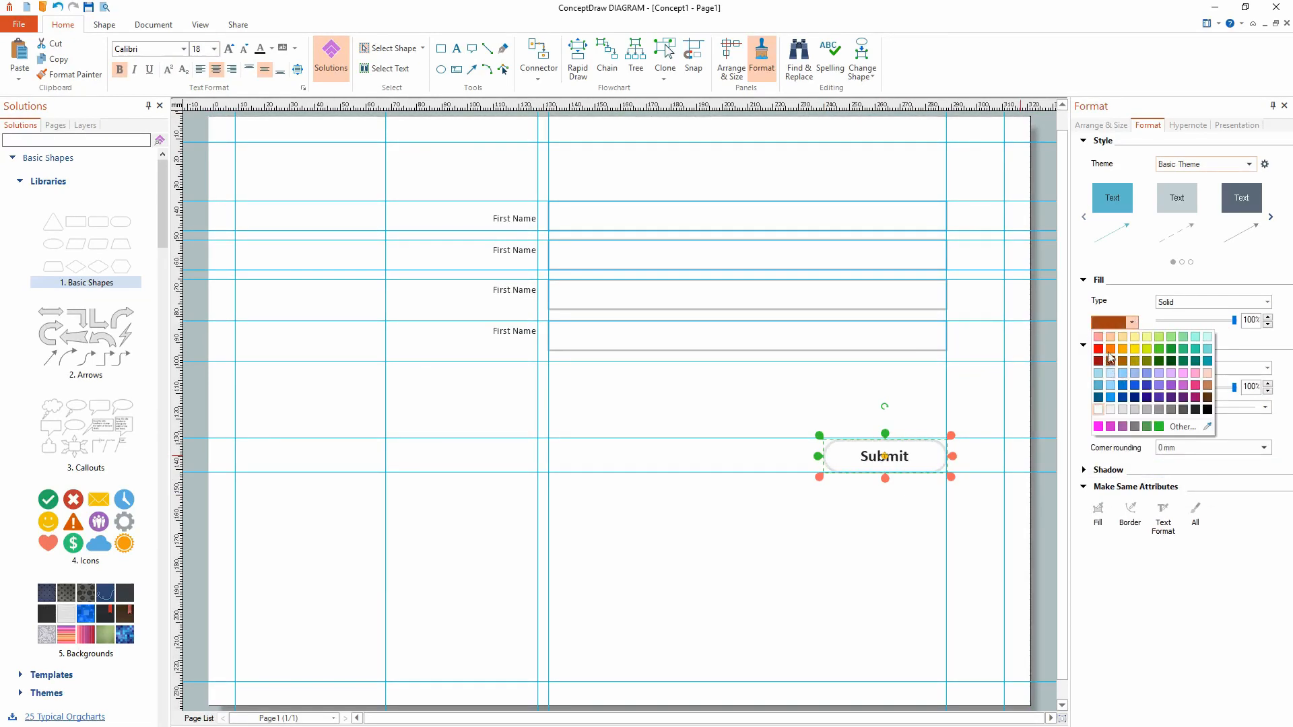
left_click(1123, 349)
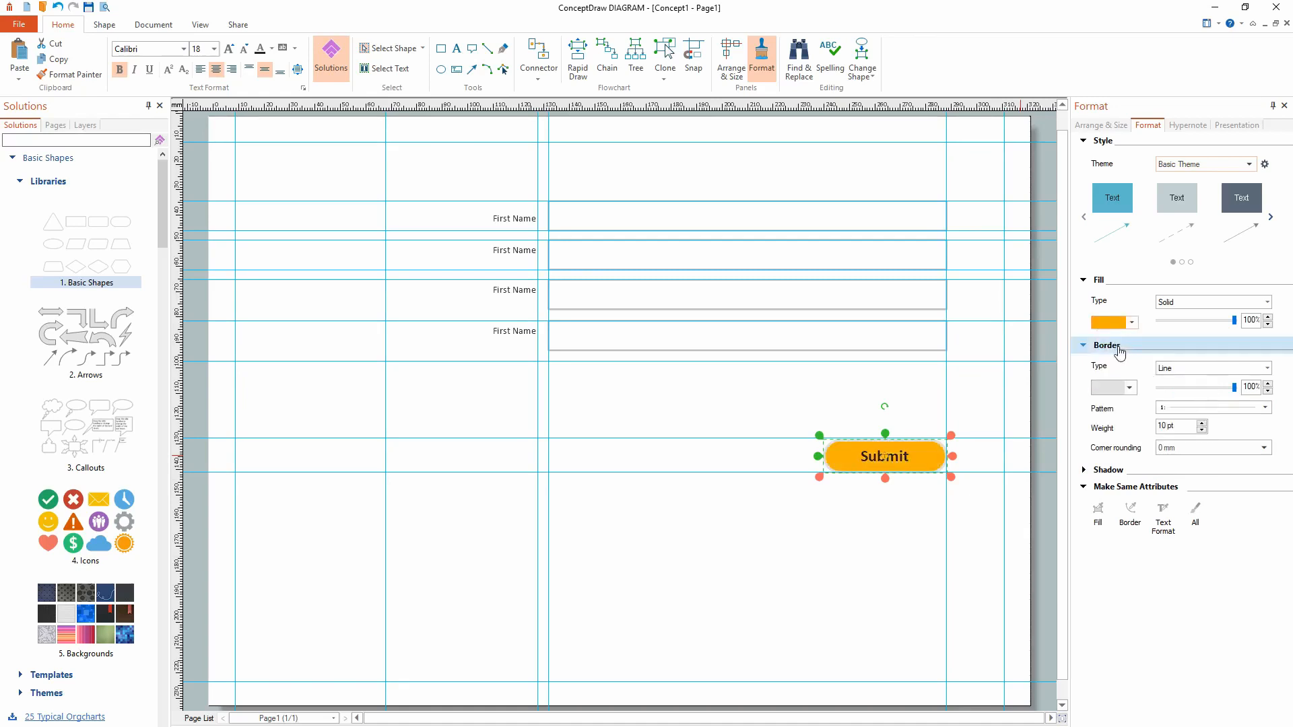
left_click(920, 549)
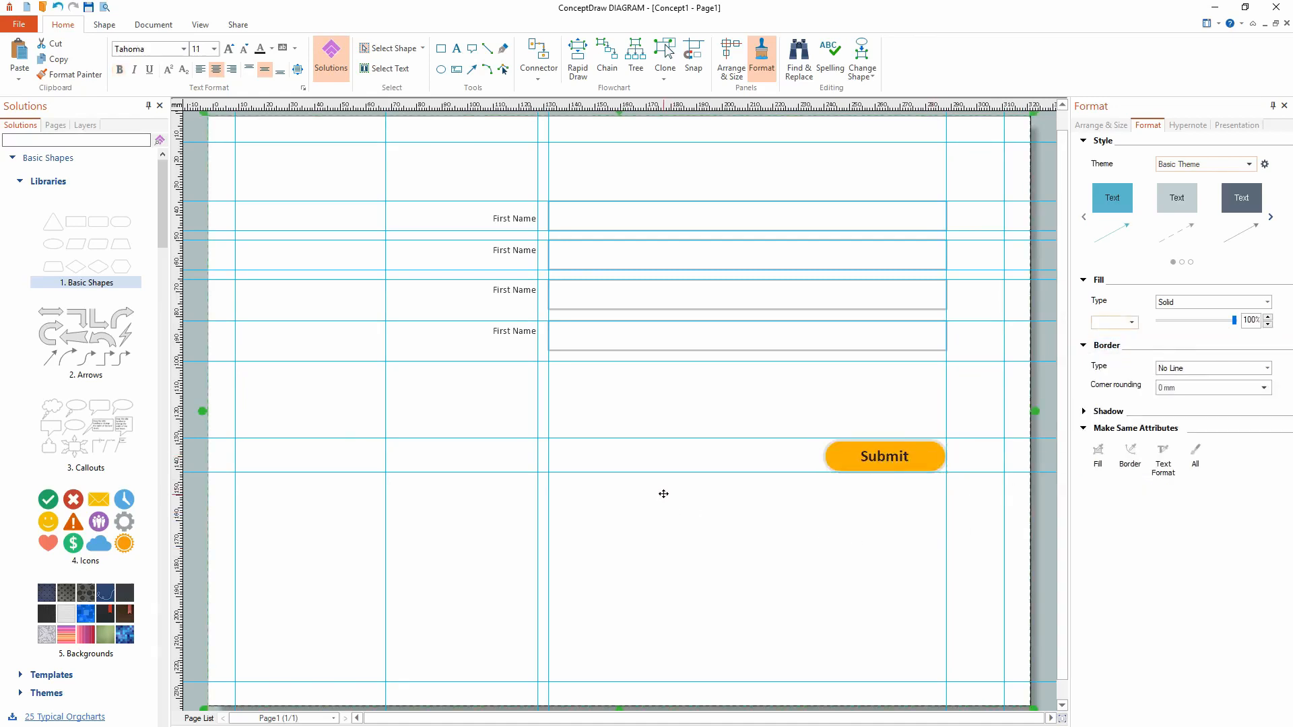
left_click(660, 349)
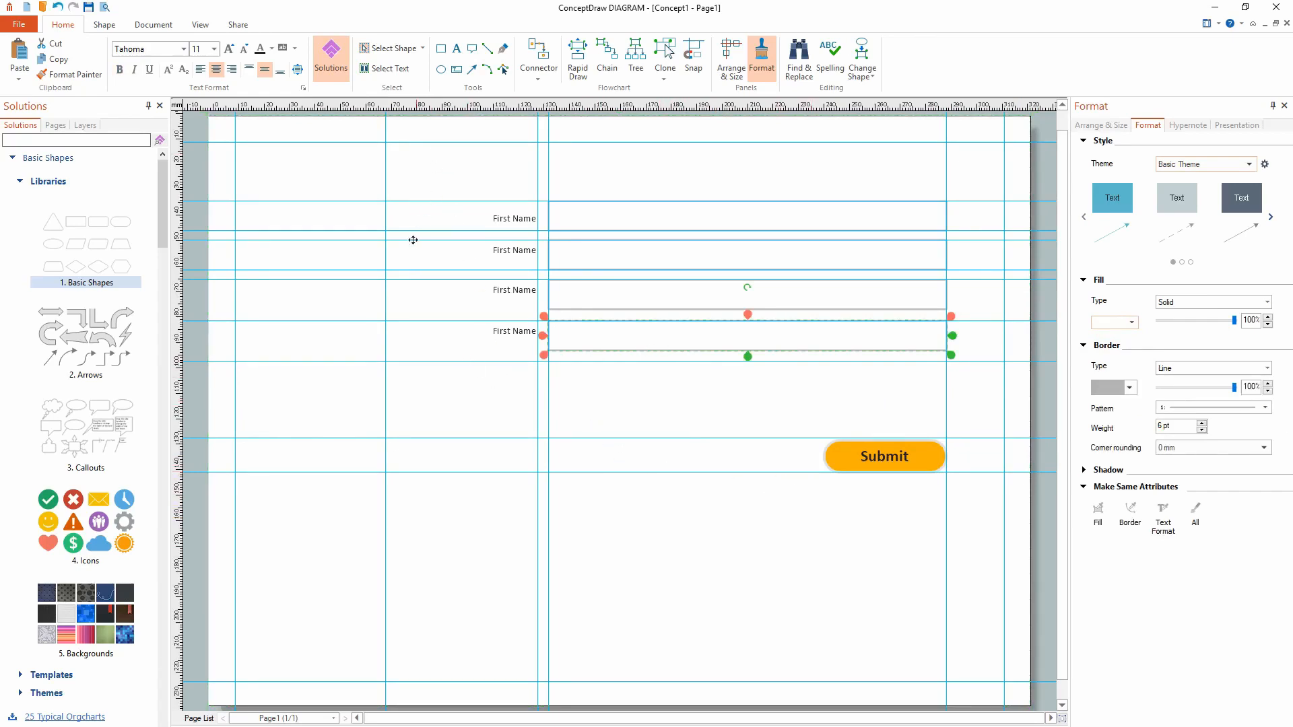
left_click(413, 142)
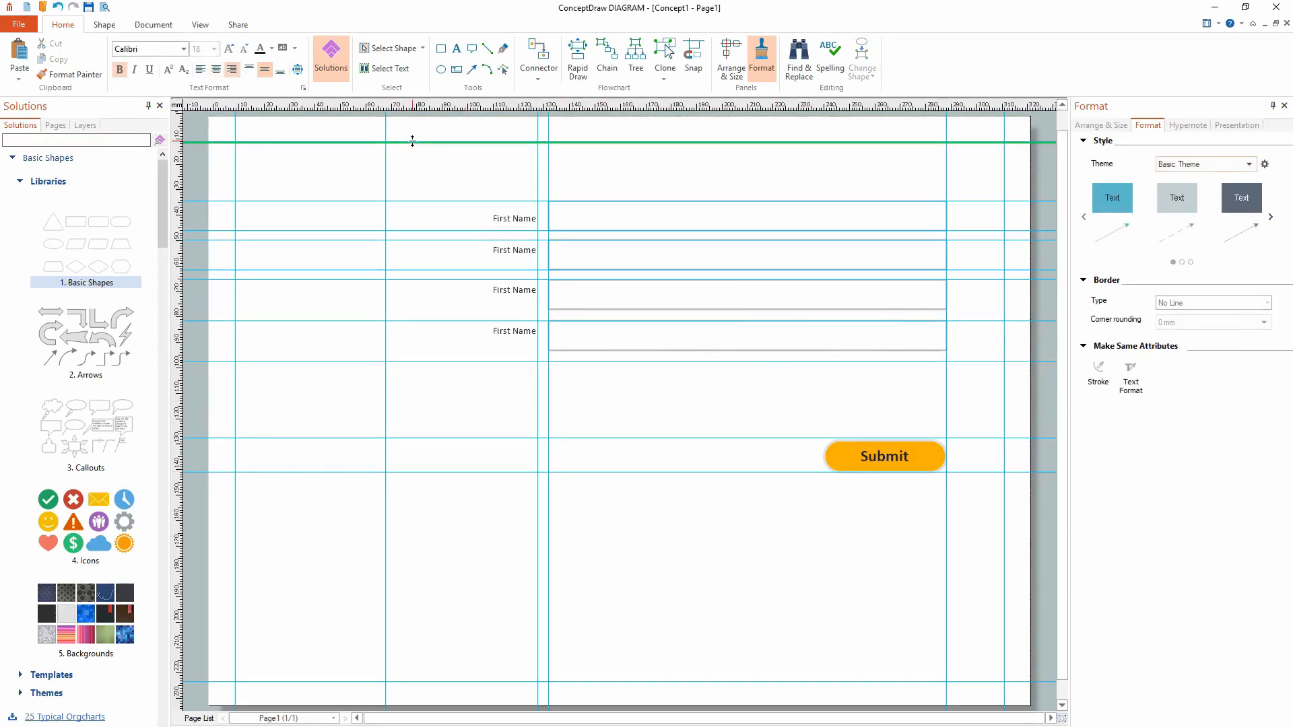
left_click(431, 201)
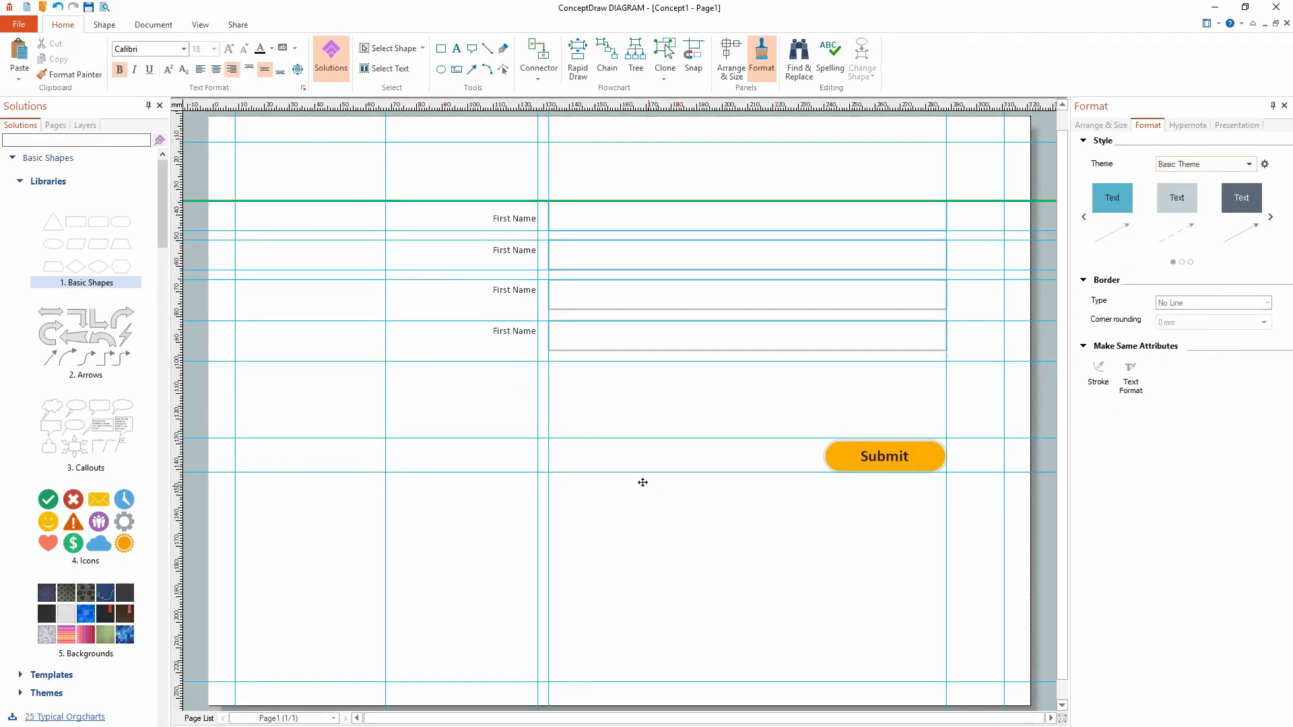
left_click(611, 409)
- Format the top "First Name" label as bold at 14 pt
left_click(499, 219)
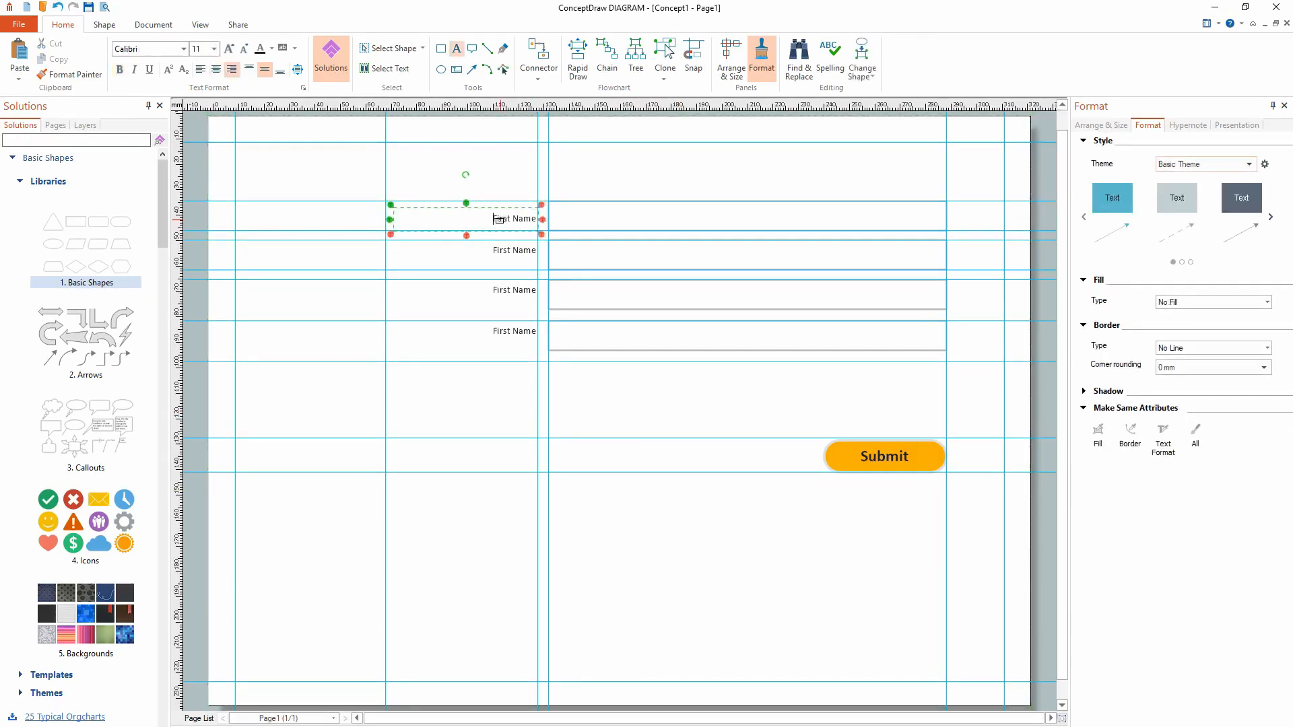
left_click_drag(493, 219, 536, 219)
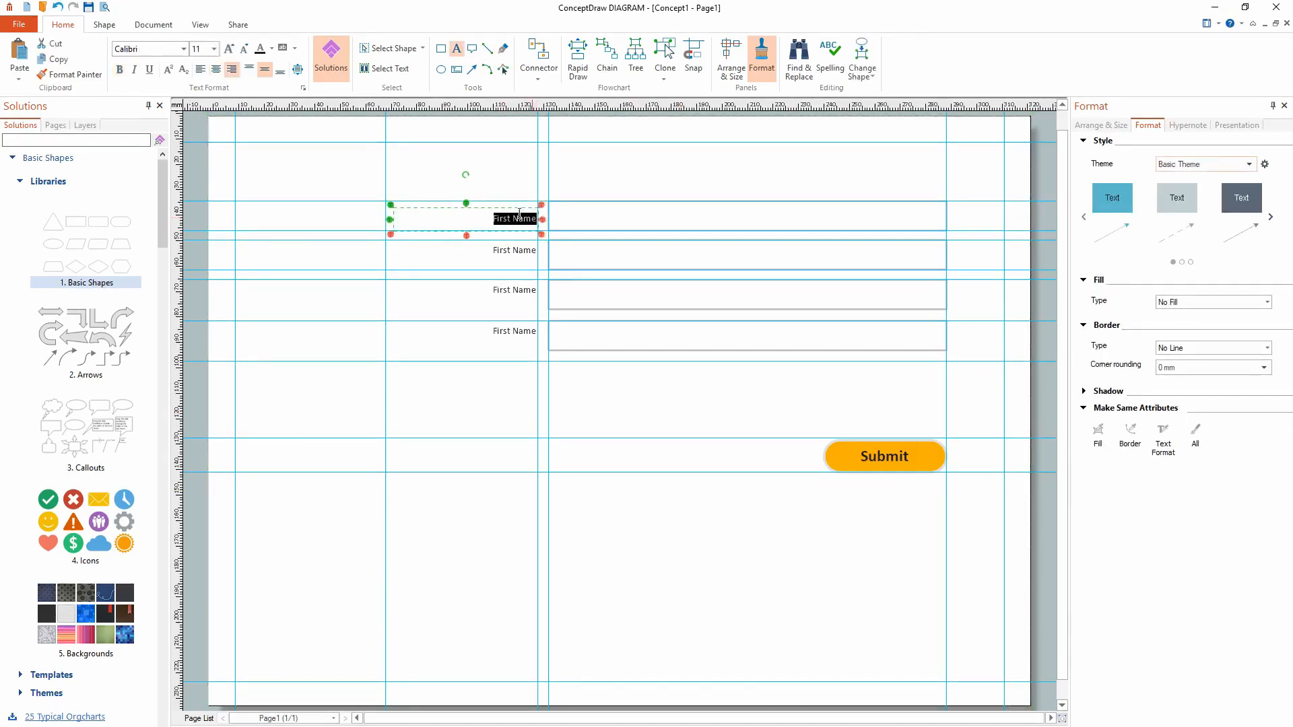
left_click(122, 70)
left_click(214, 49)
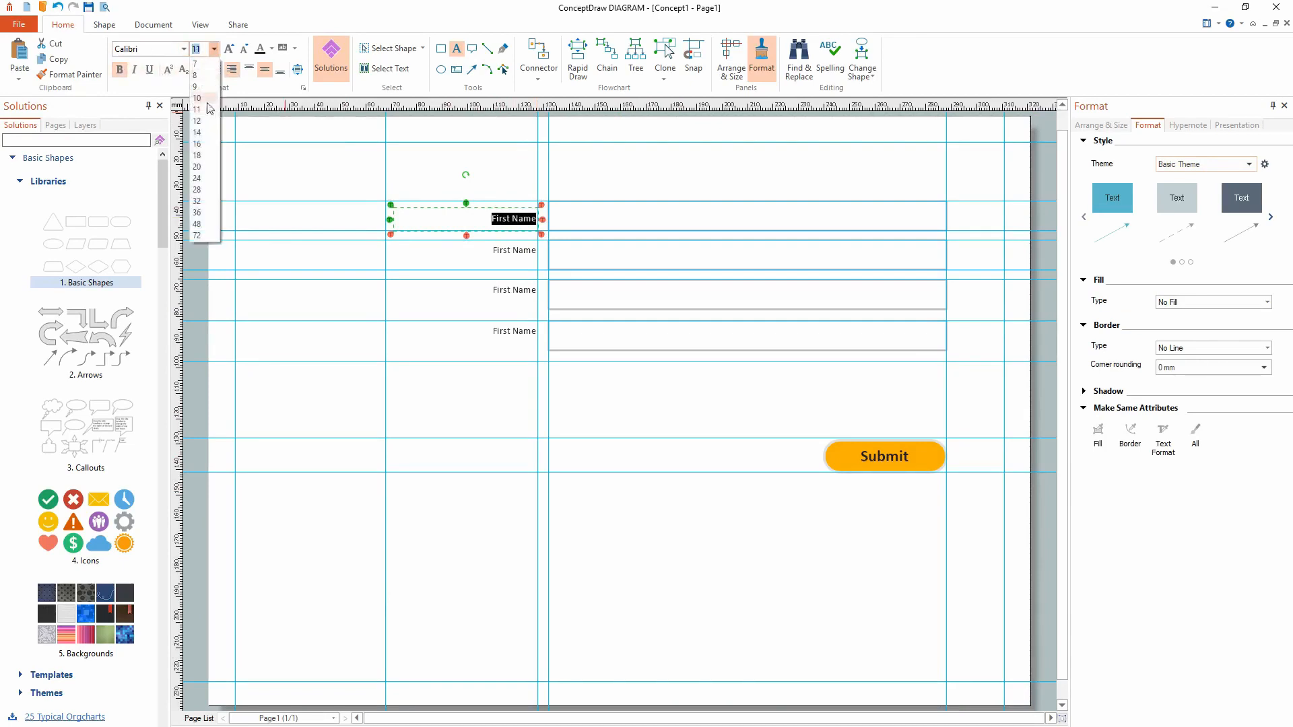
left_click(198, 133)
left_click(444, 291)
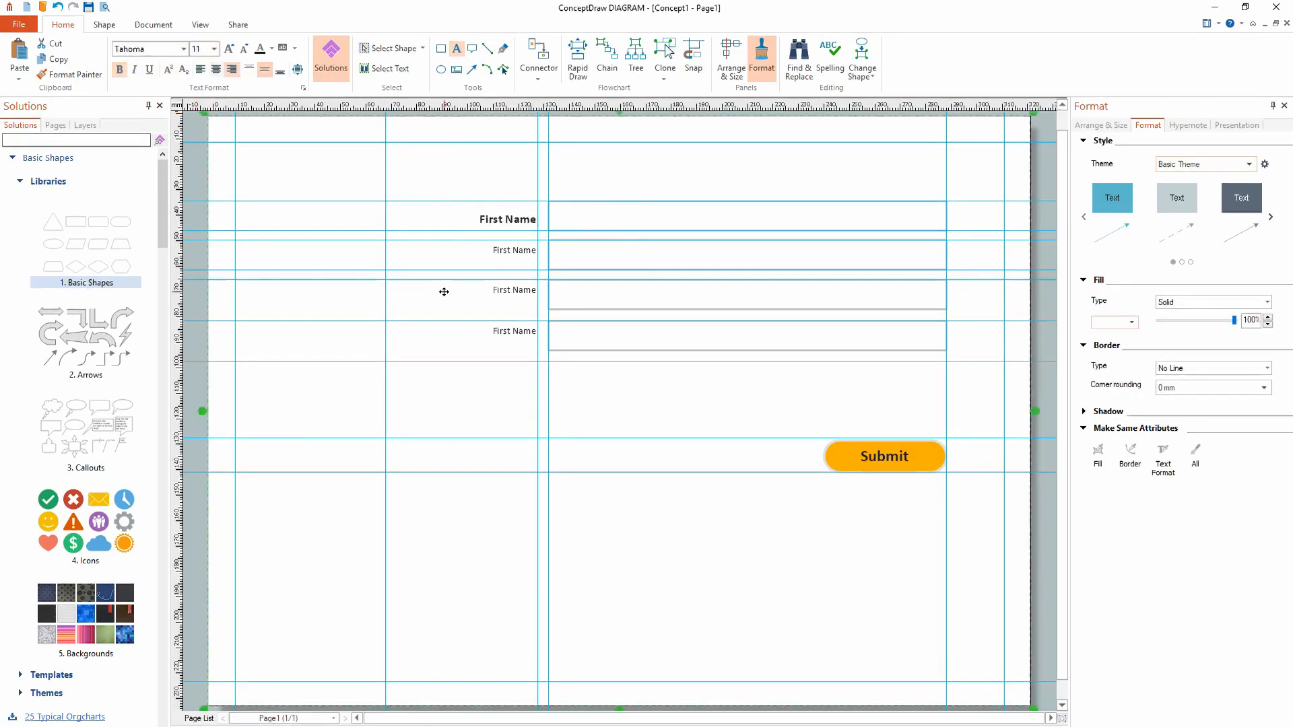
- Change the second label's text to "Last Name"
double_click(509, 251)
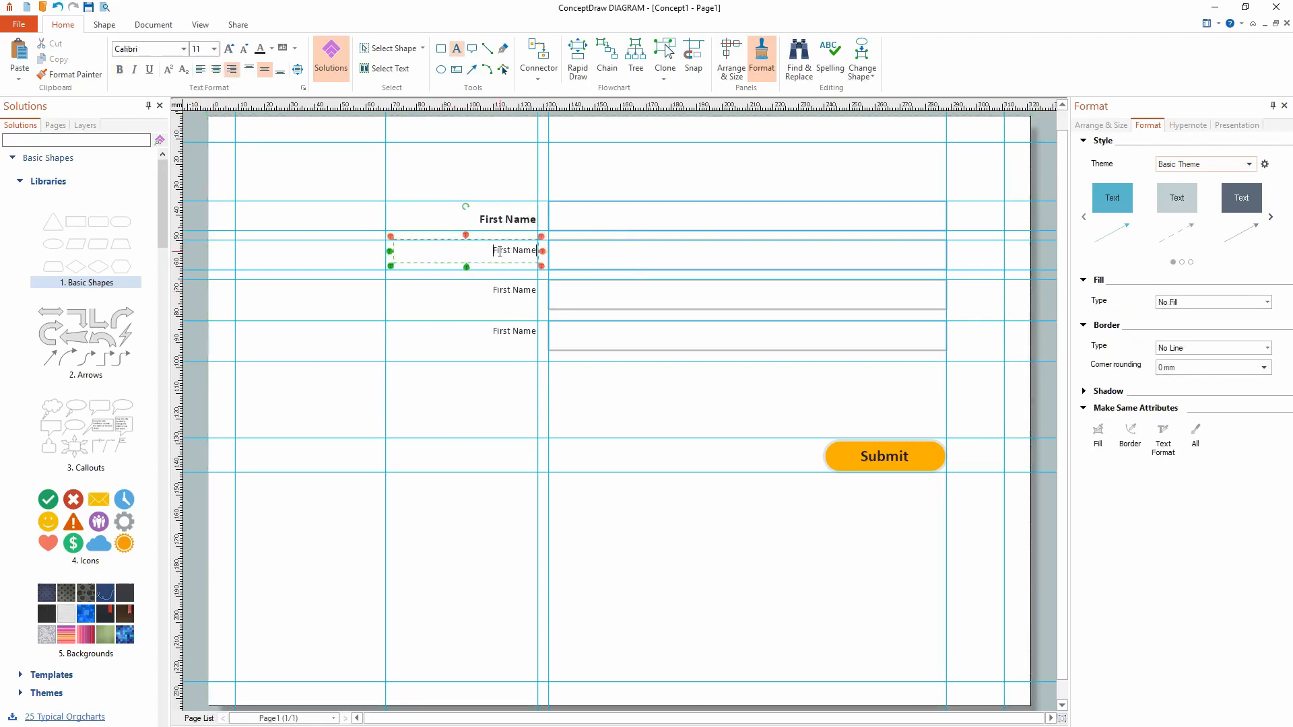
left_click_drag(498, 251, 507, 251)
left_click(501, 256)
left_click_drag(495, 251, 514, 254)
type("Last")
- Format the "Last Name" label as bold at 14 pt
key("ctrl+a")
left_click(213, 49)
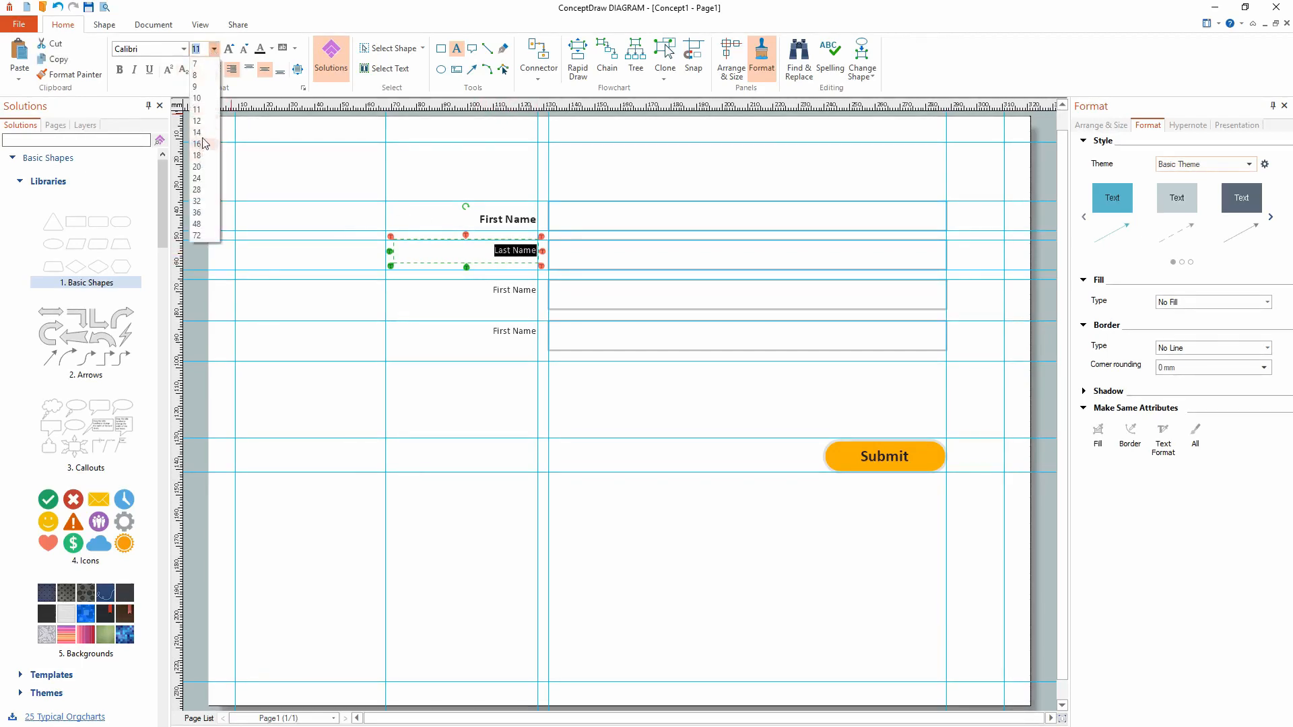
left_click(197, 132)
key("ctrl+b")
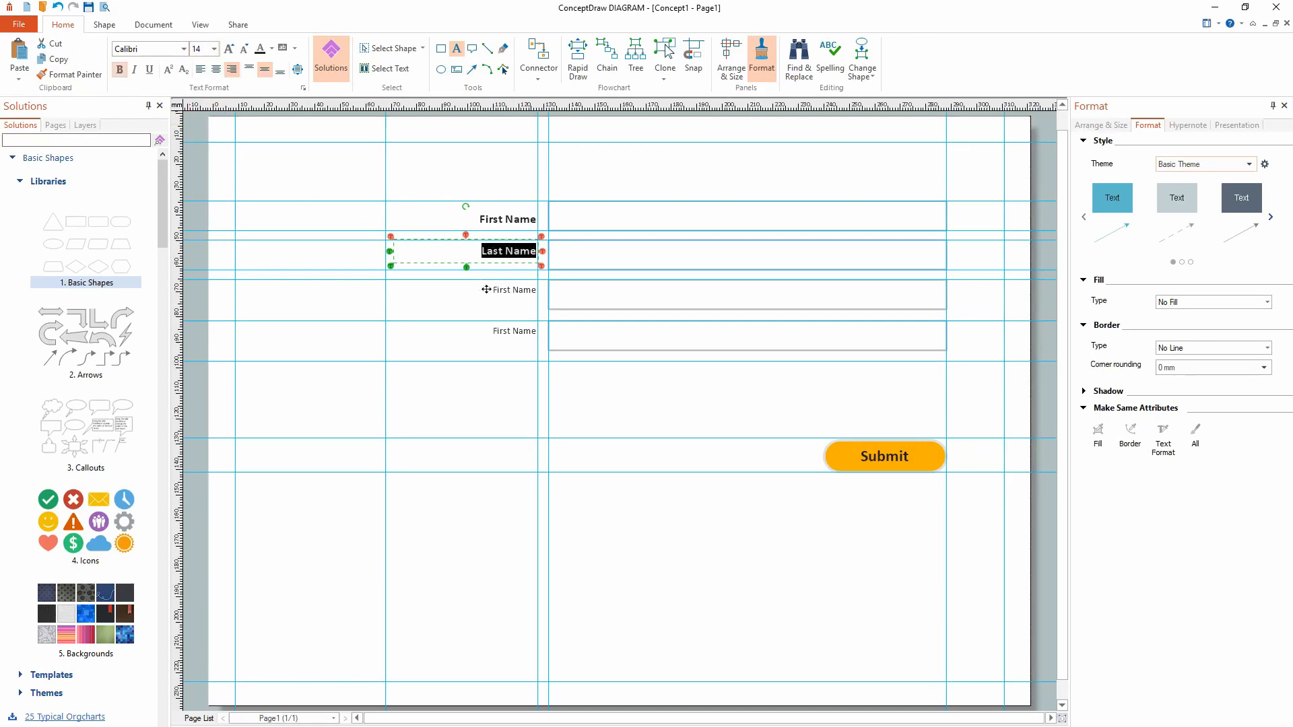
- Replace the third label's text with "Country"
left_click(497, 303)
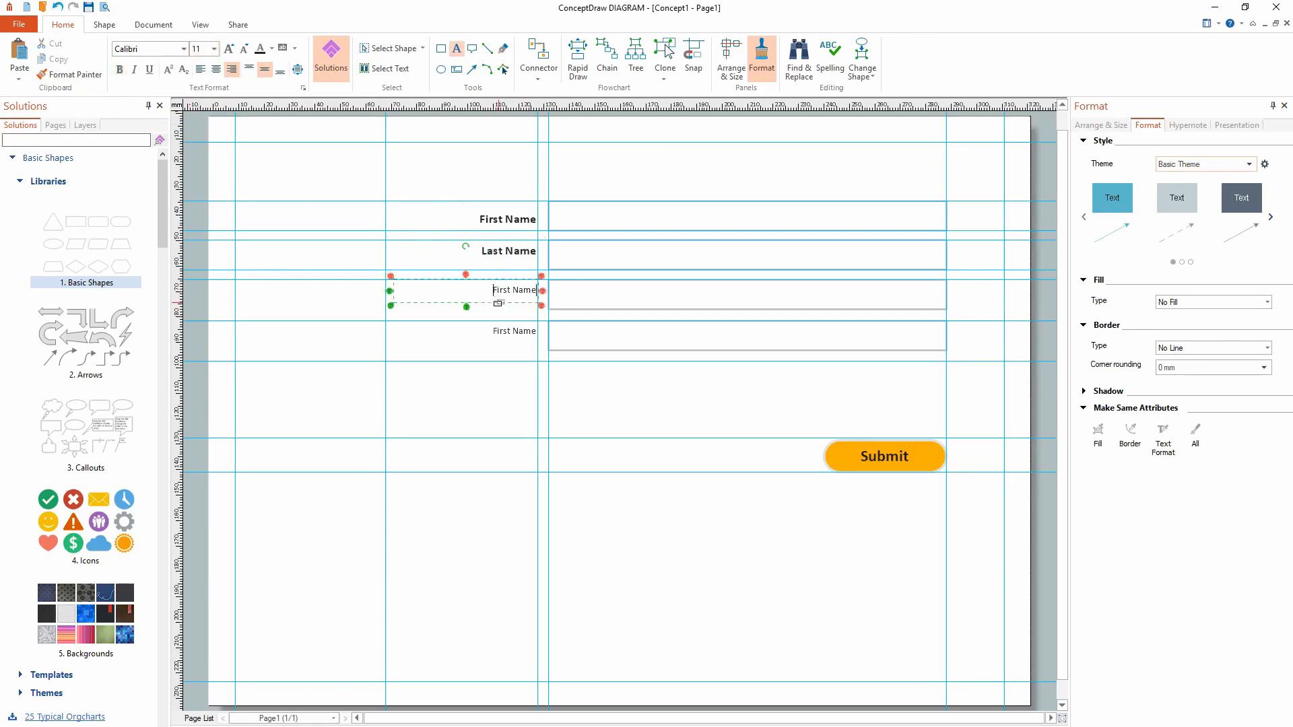
left_click_drag(492, 291, 533, 290)
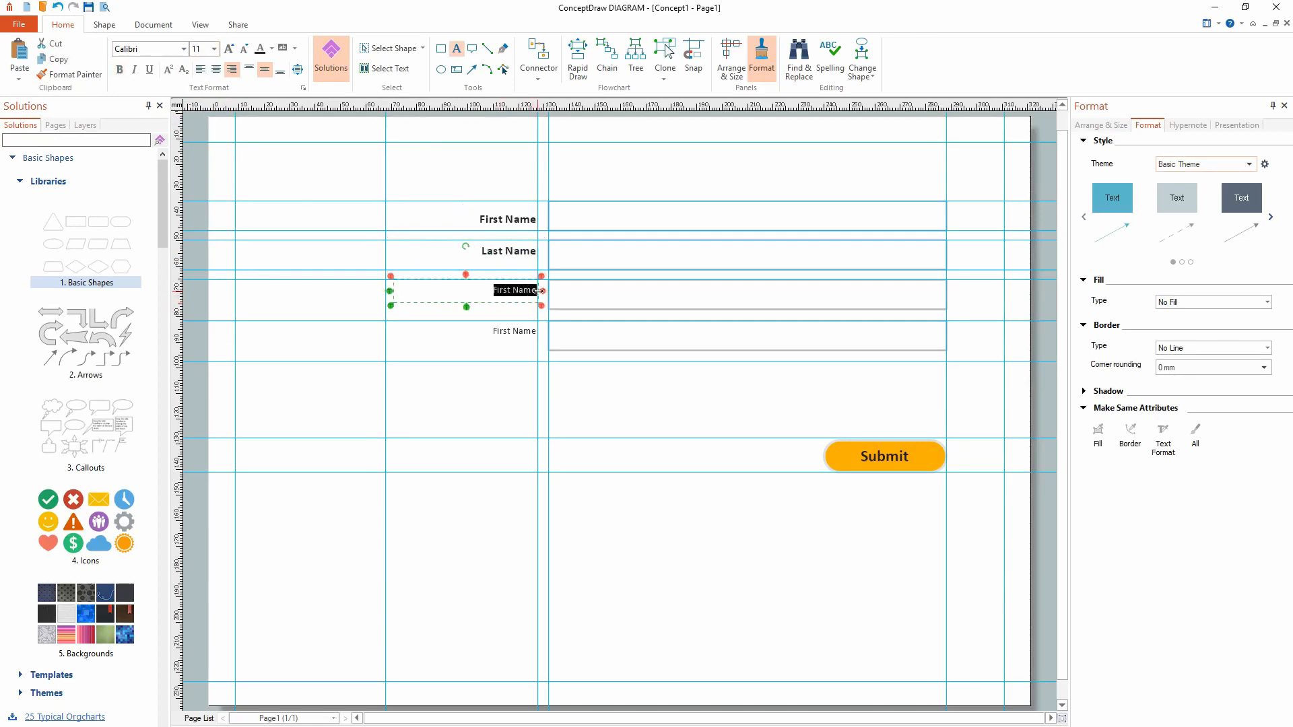
type("Cou")
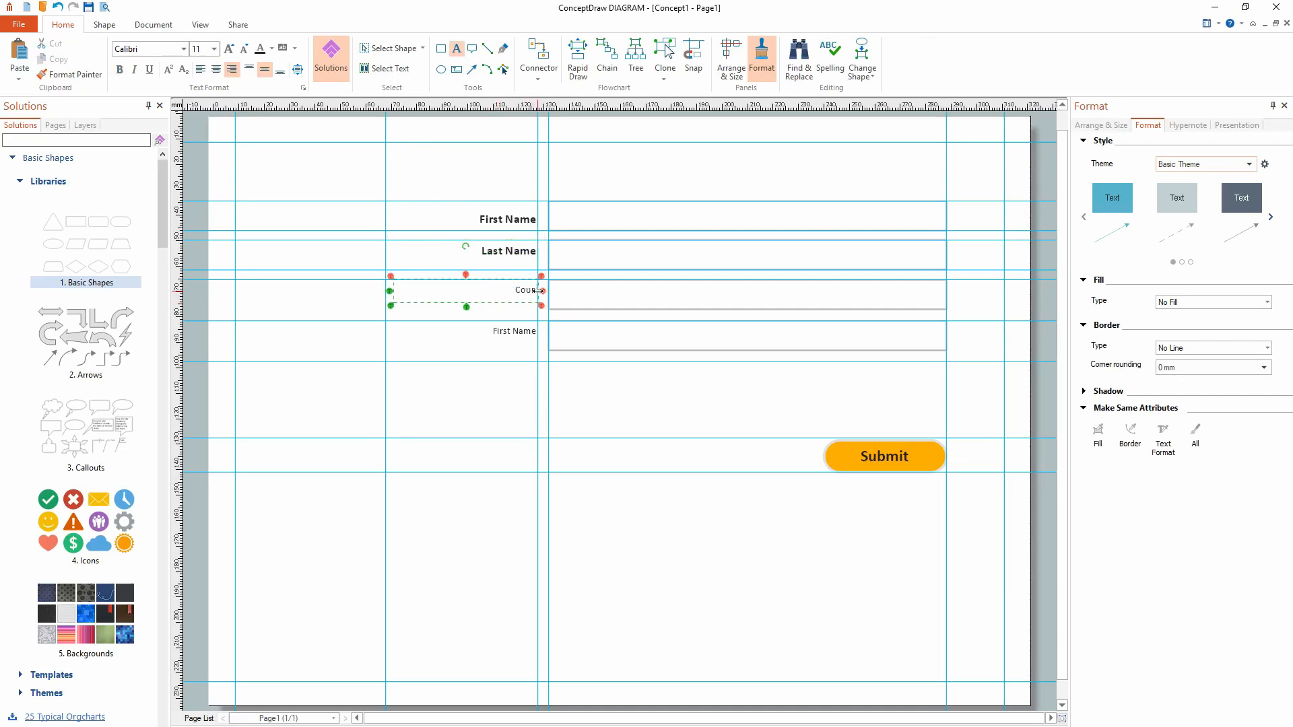
type("ntry")
- Format the "Country" label as bold at 14 pt
left_click_drag(506, 291, 536, 293)
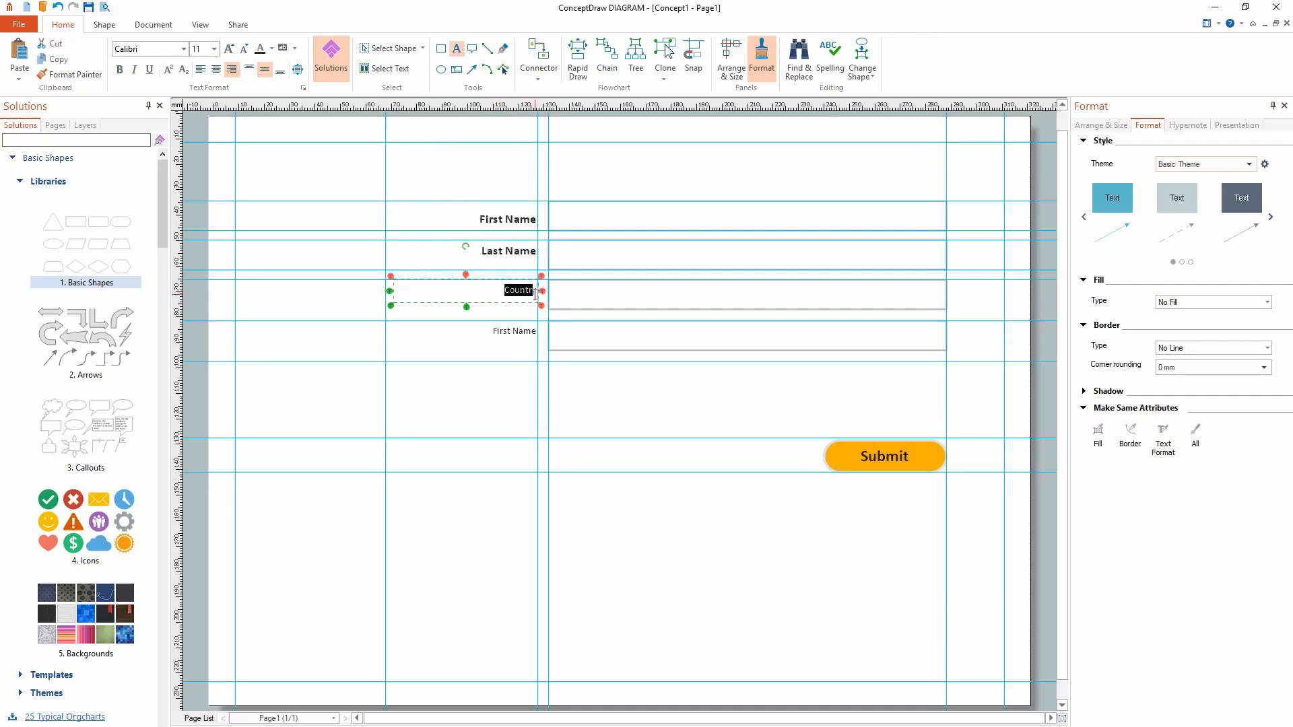
left_click(120, 69)
left_click(215, 49)
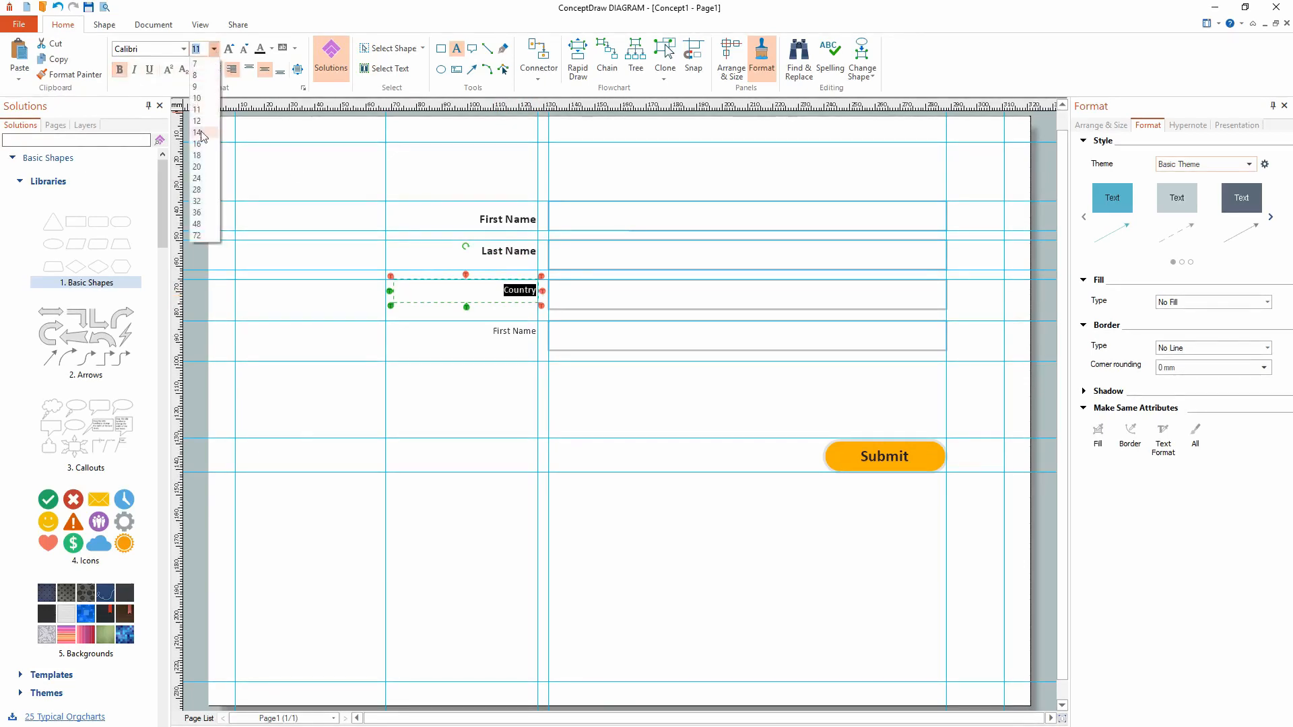
left_click(198, 133)
- Replace the fourth label's text with "Annual Rent"
left_click(498, 334)
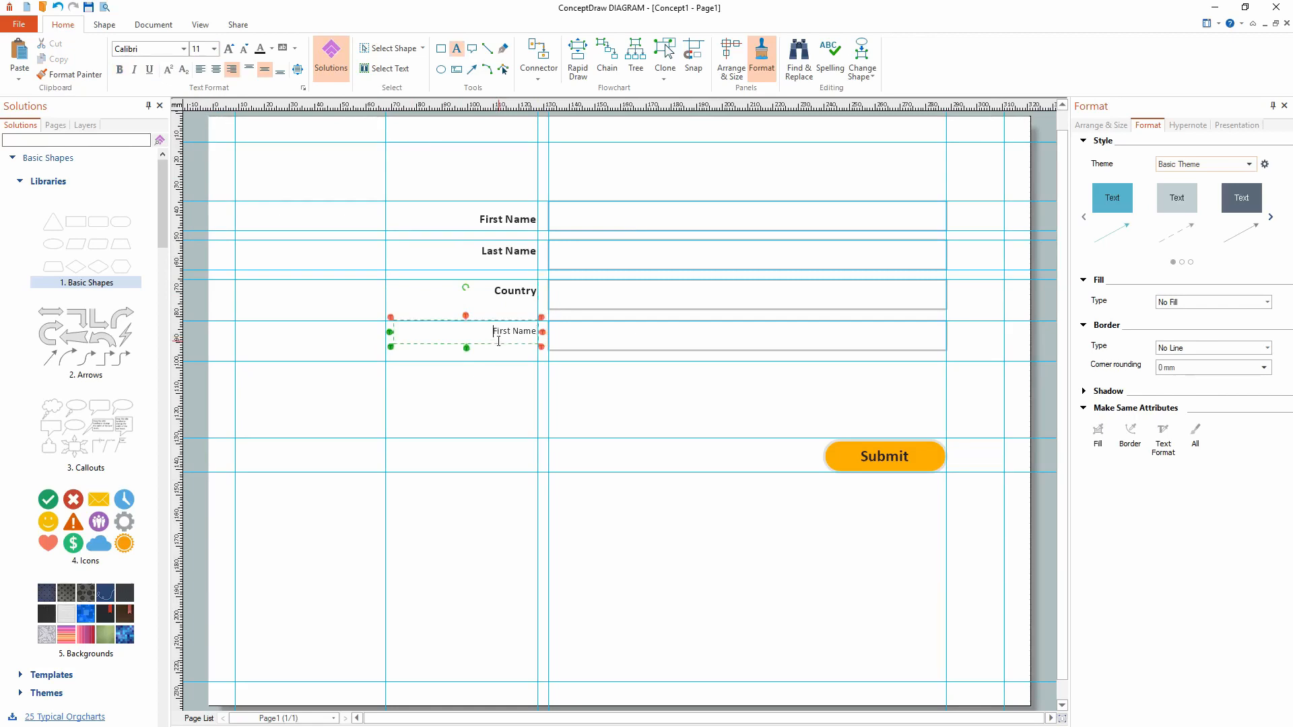
left_click_drag(493, 331, 535, 331)
type("Annual Rent")
- Format the "Annual Rent" label as bold at 14 pt and deselect it
left_click_drag(489, 330, 542, 332)
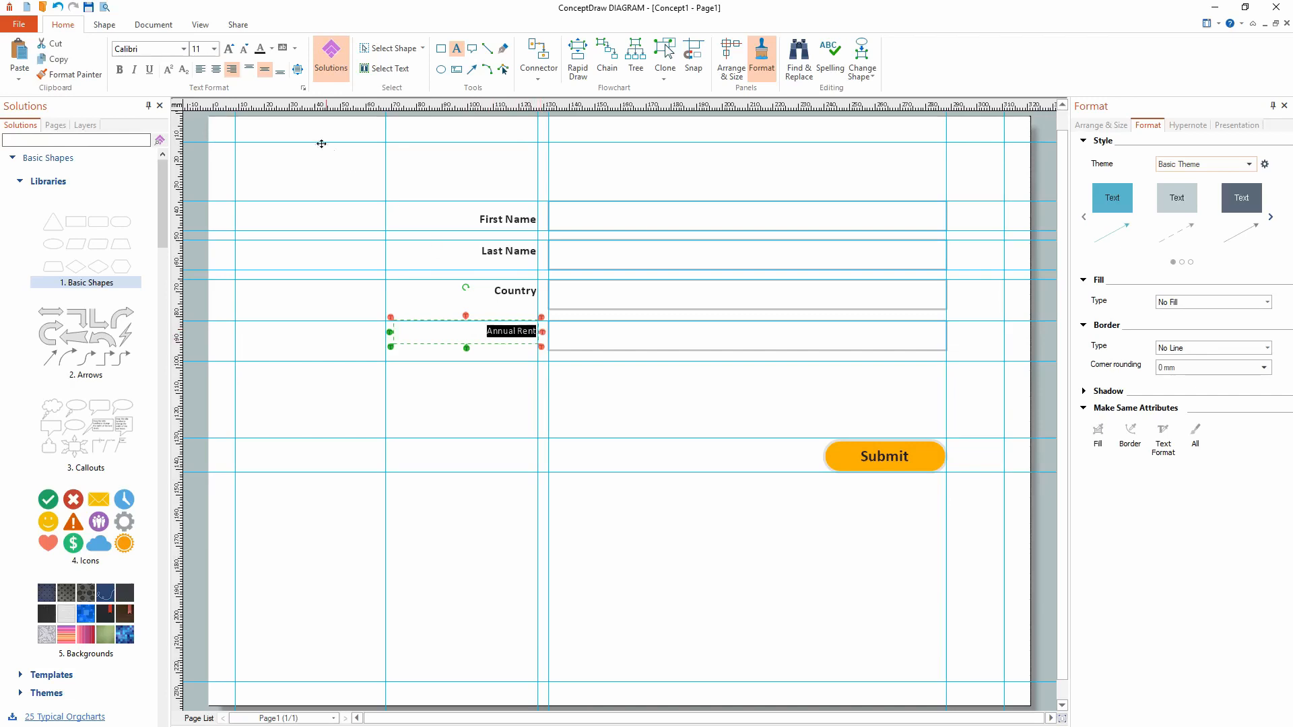
left_click(120, 68)
left_click(214, 48)
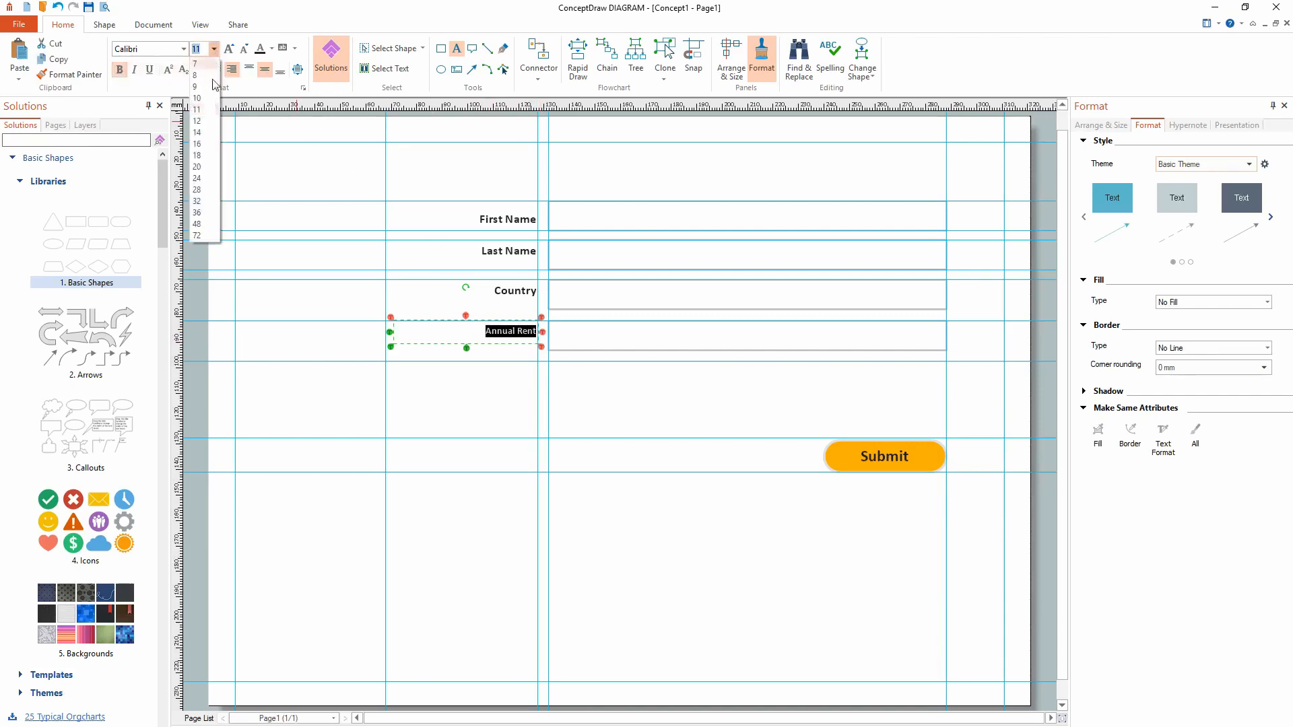
left_click(204, 144)
left_click(597, 428)
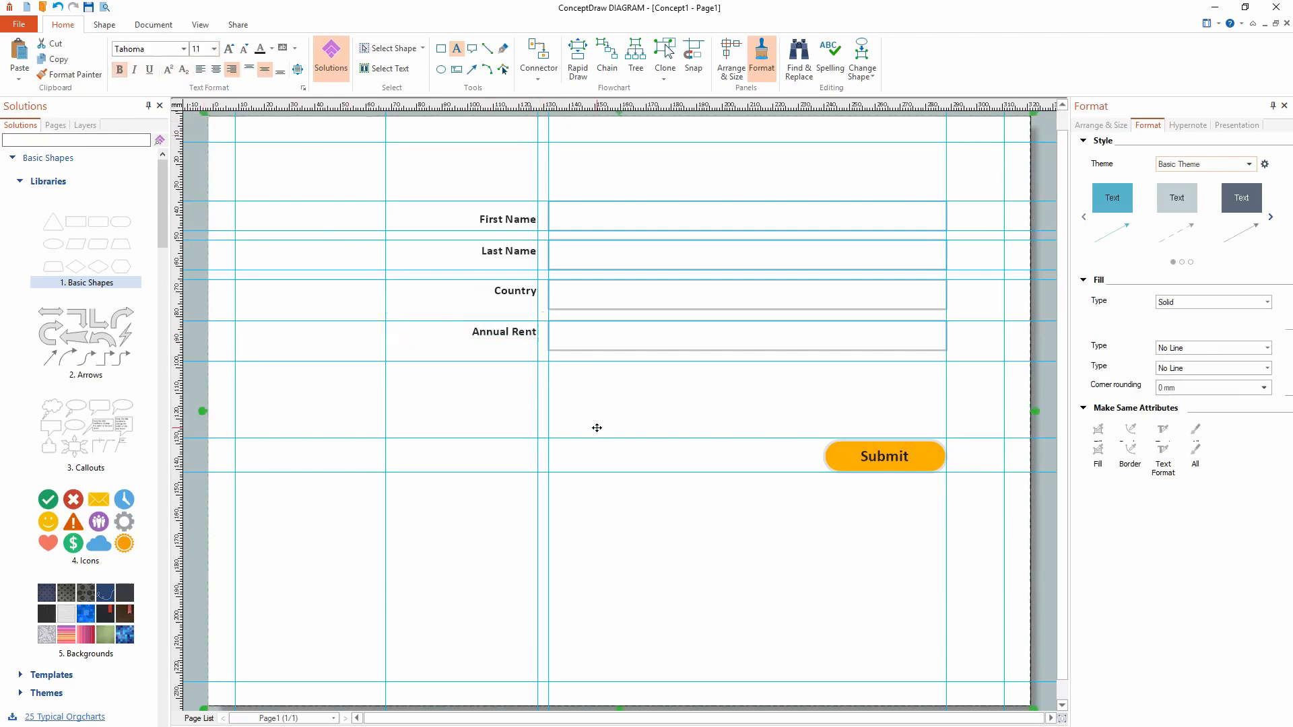
- Try a grey text colour on the "First Name" label
left_click(513, 224)
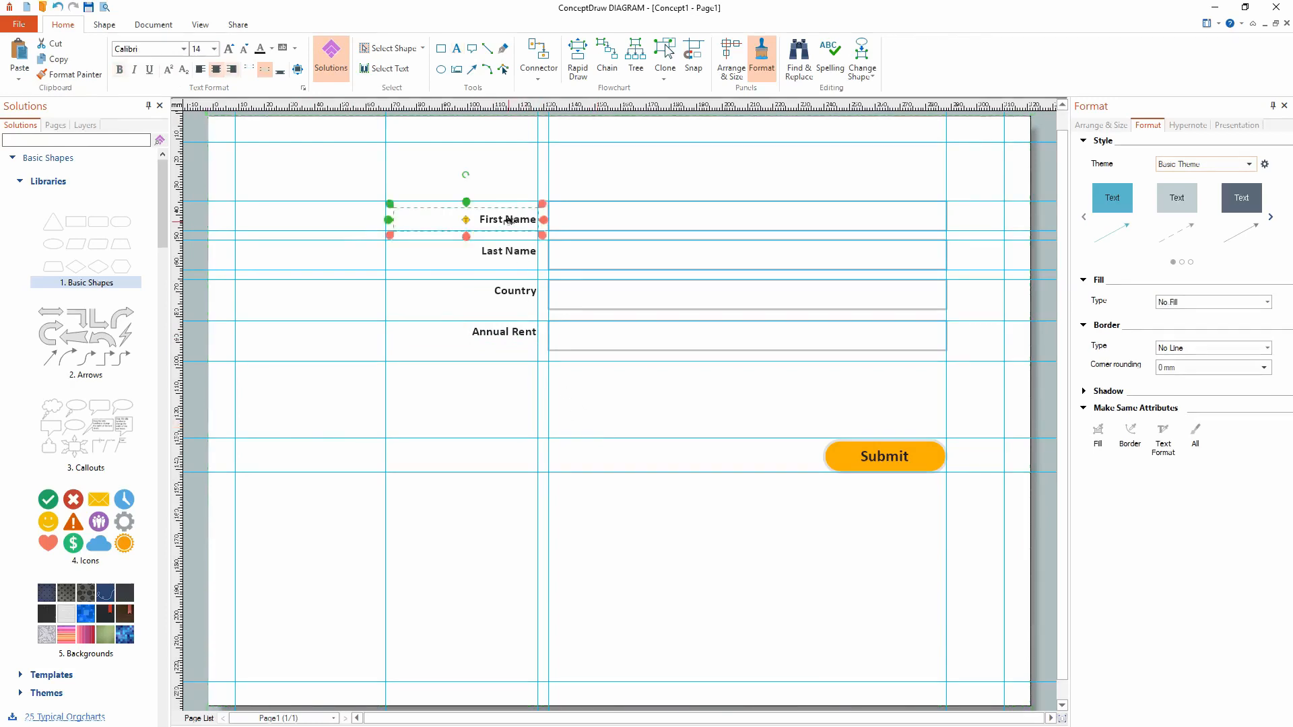
left_click(482, 221)
left_click_drag(508, 220, 538, 221)
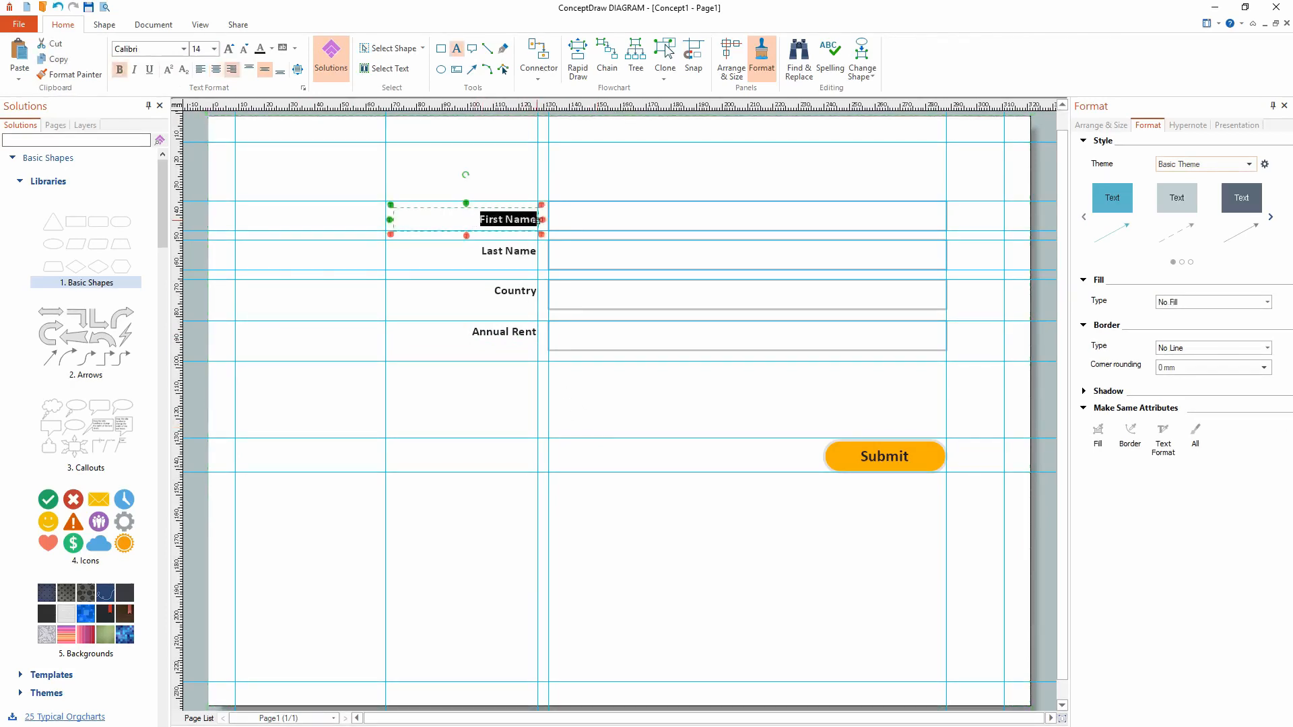
left_click(272, 48)
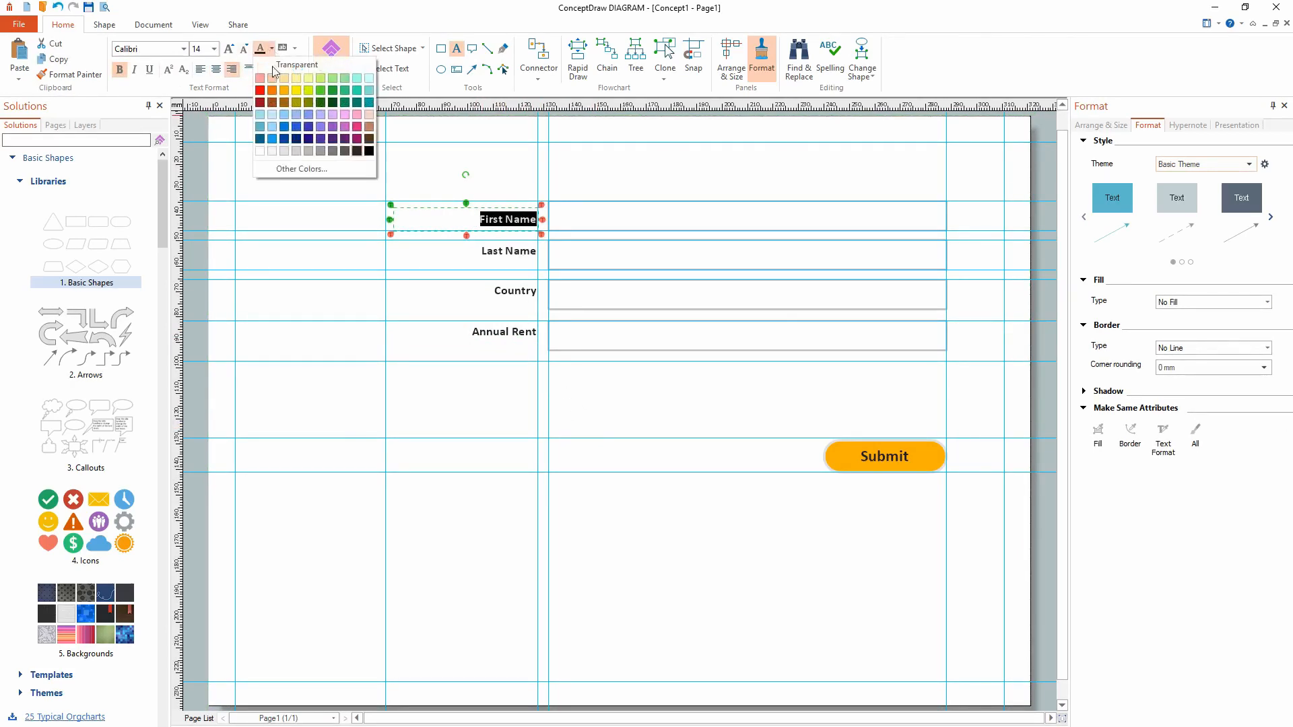
left_click(339, 154)
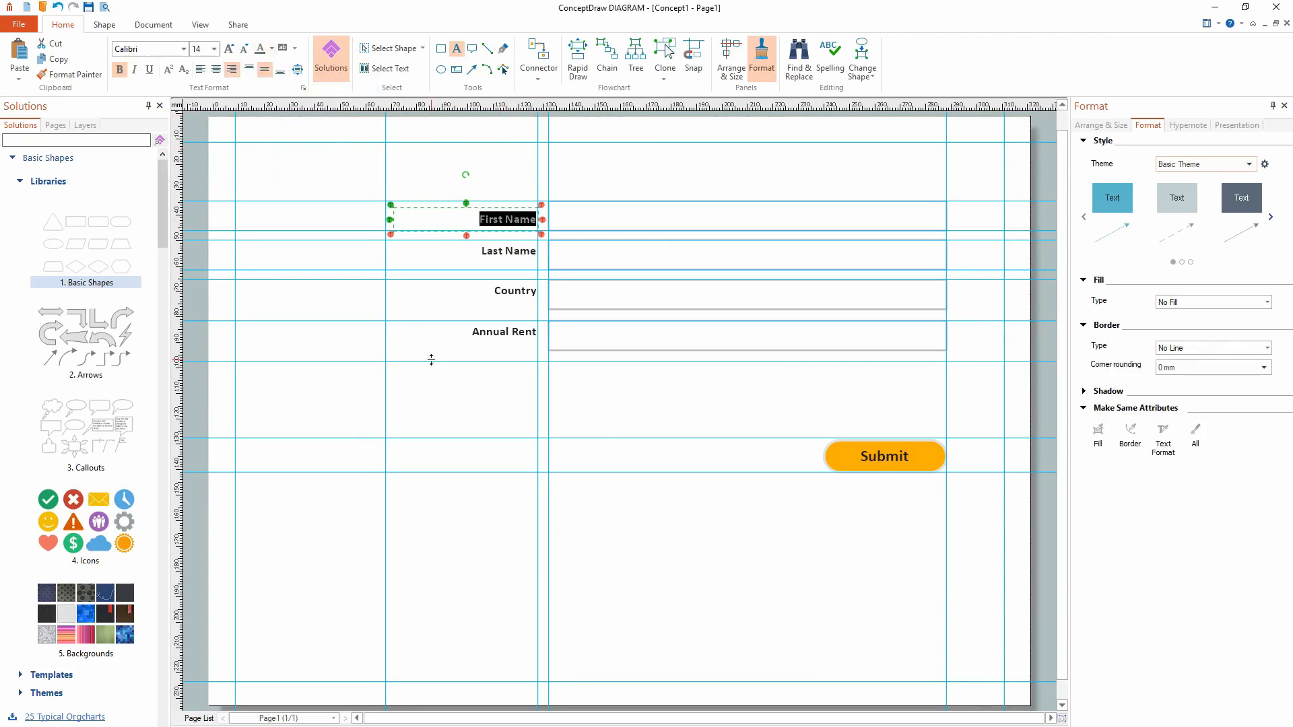
left_click(433, 361)
- Reselect the "First Name" text and set its colour to medium grey from the palette's greyscale row
left_click(500, 251)
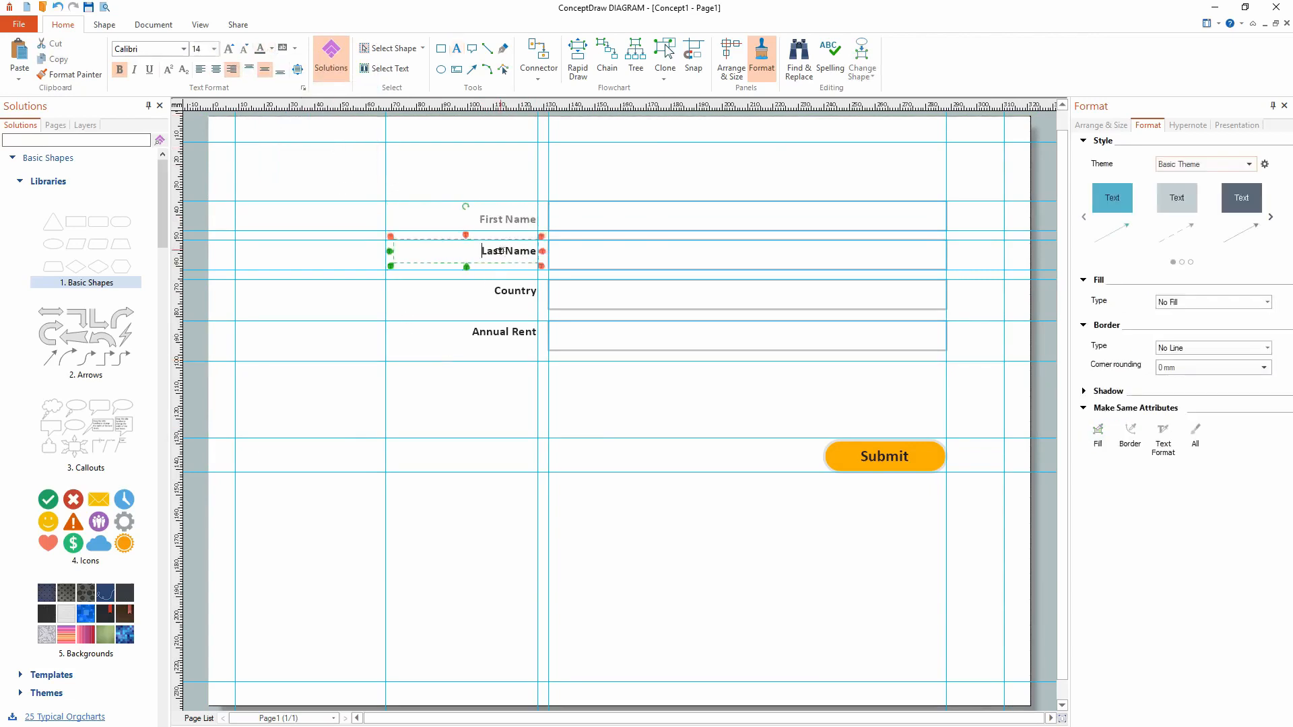
left_click(506, 253)
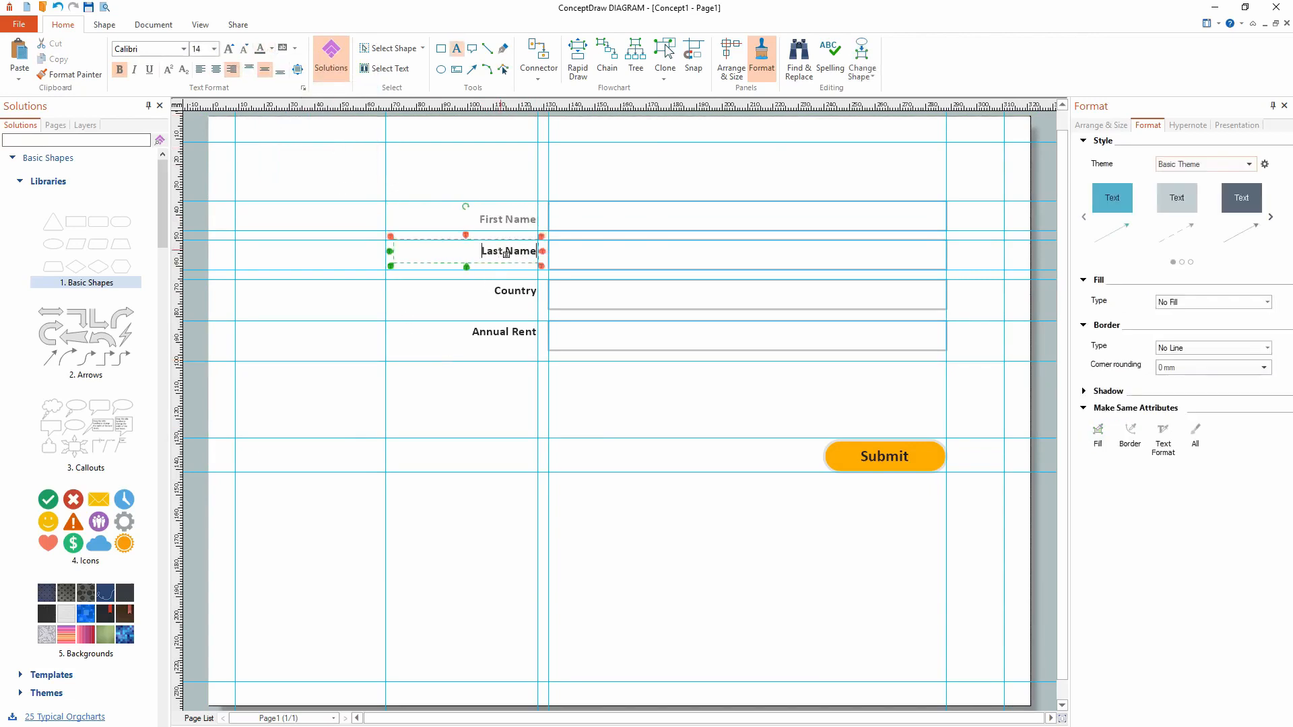
left_click(503, 219)
double_click(502, 220)
left_click(500, 220)
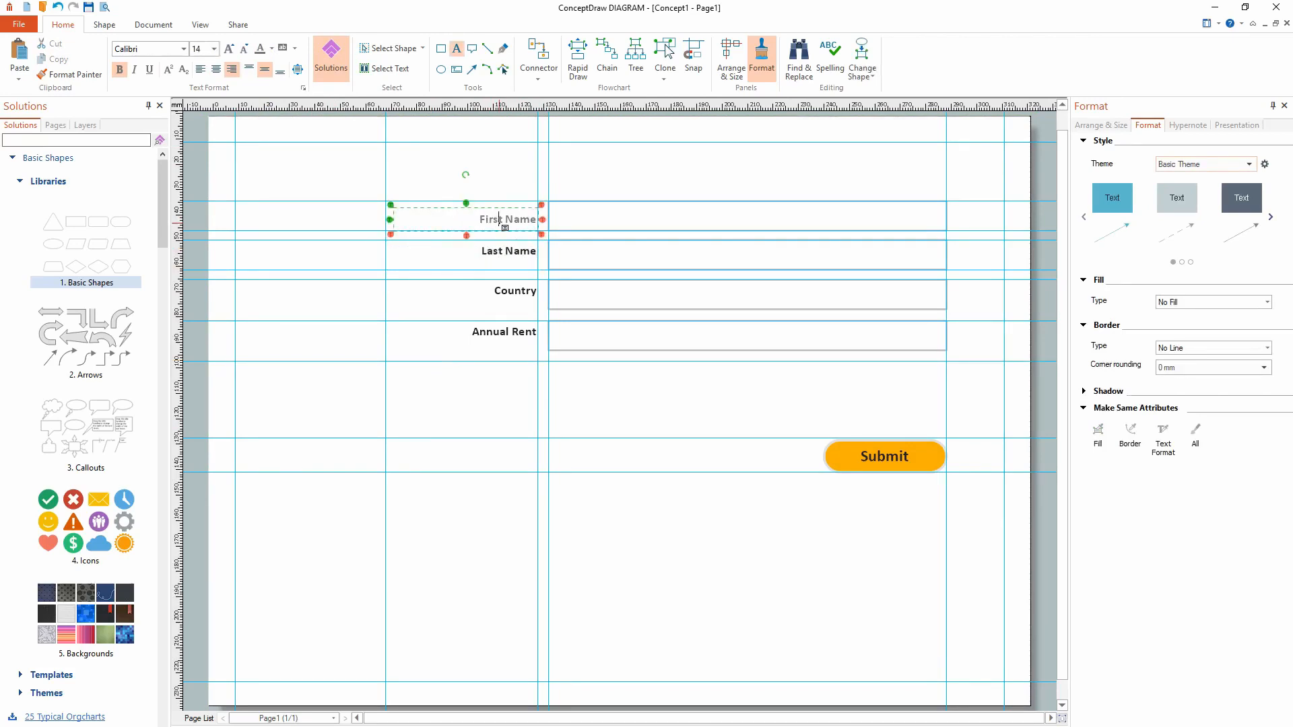
left_click_drag(483, 220, 532, 220)
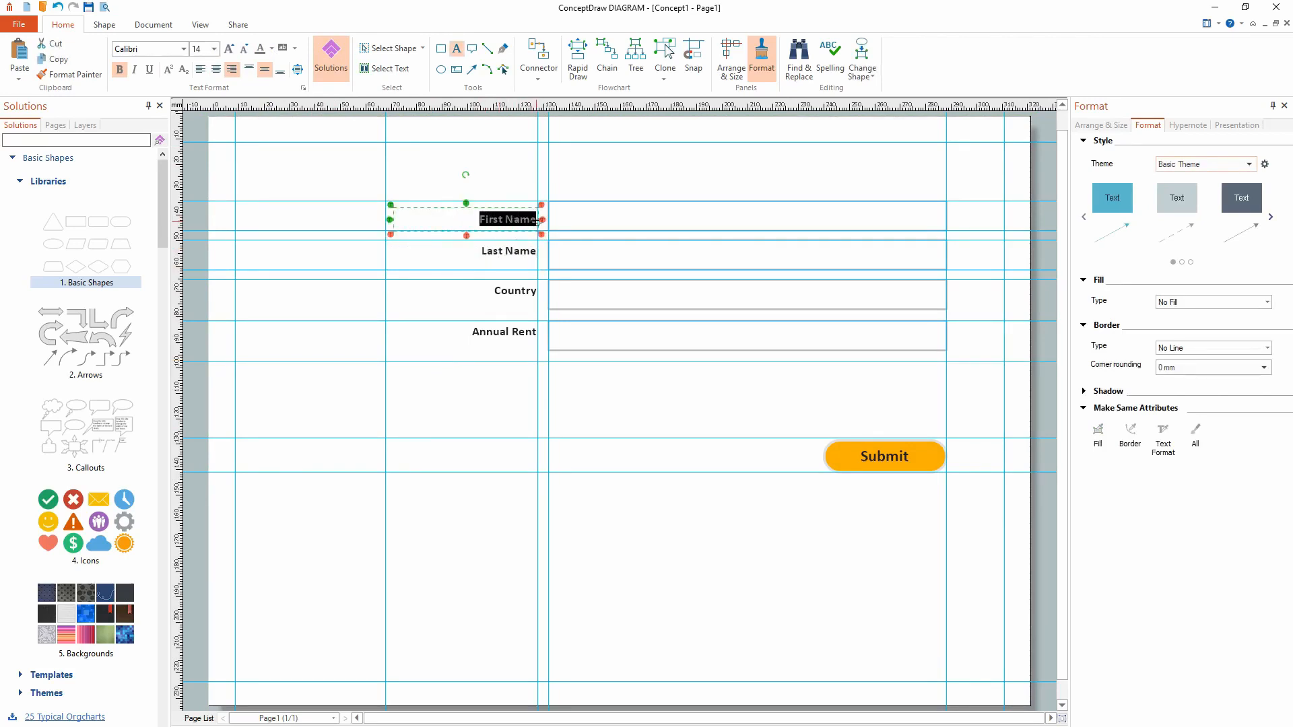
left_click(273, 48)
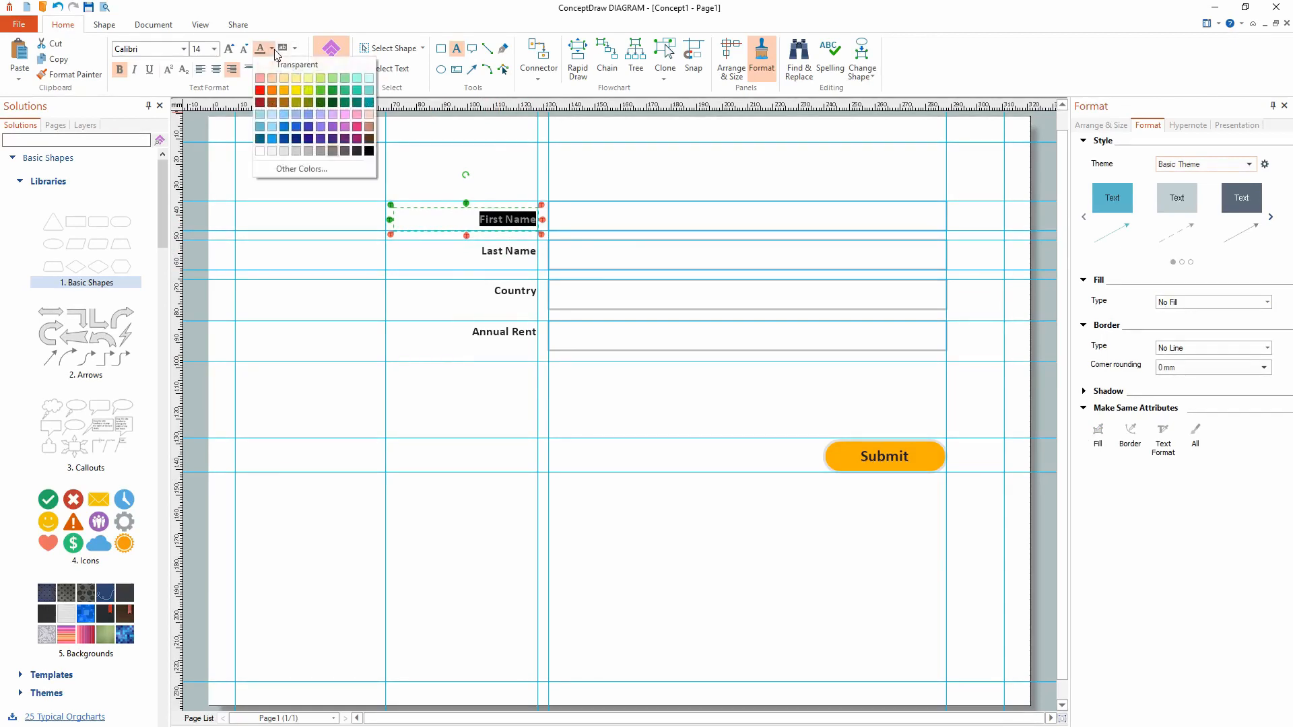
left_click(333, 148)
left_click(411, 289)
- Set the "Last Name" label's text colour to the same medium grey as "First Name"
left_click(485, 251)
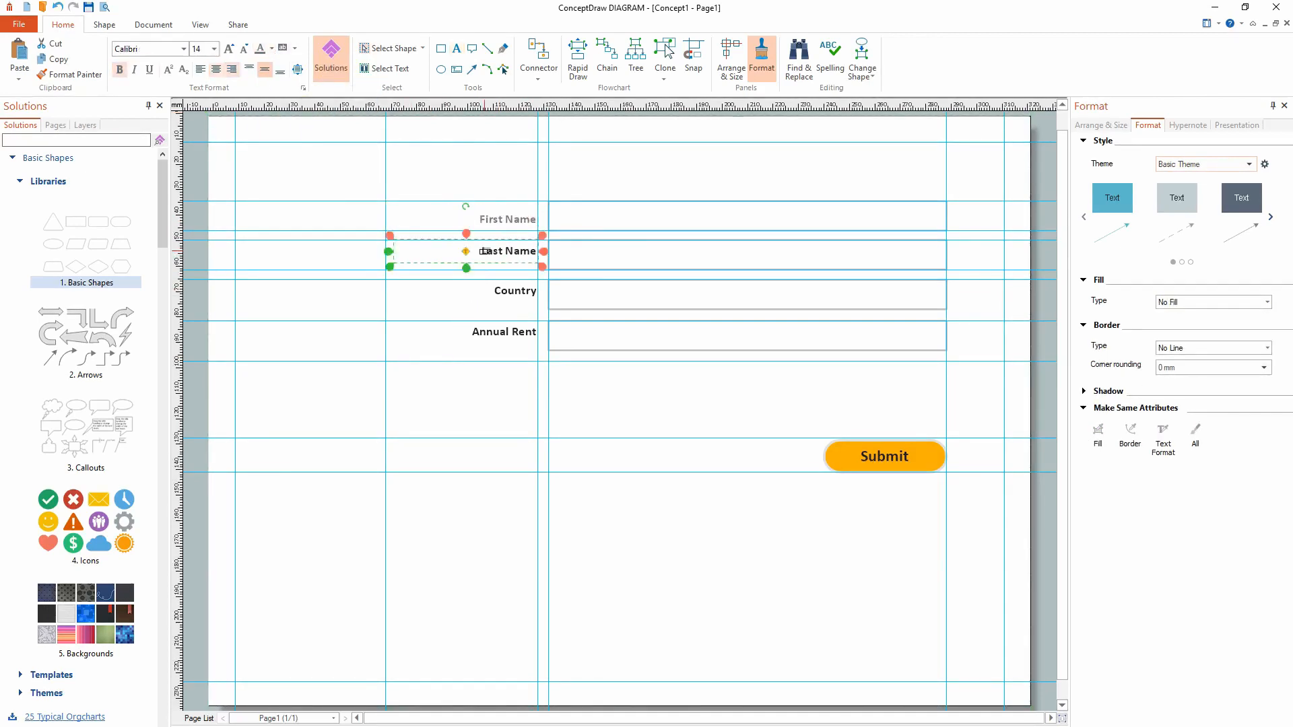
left_click(485, 251)
left_click_drag(485, 251, 539, 254)
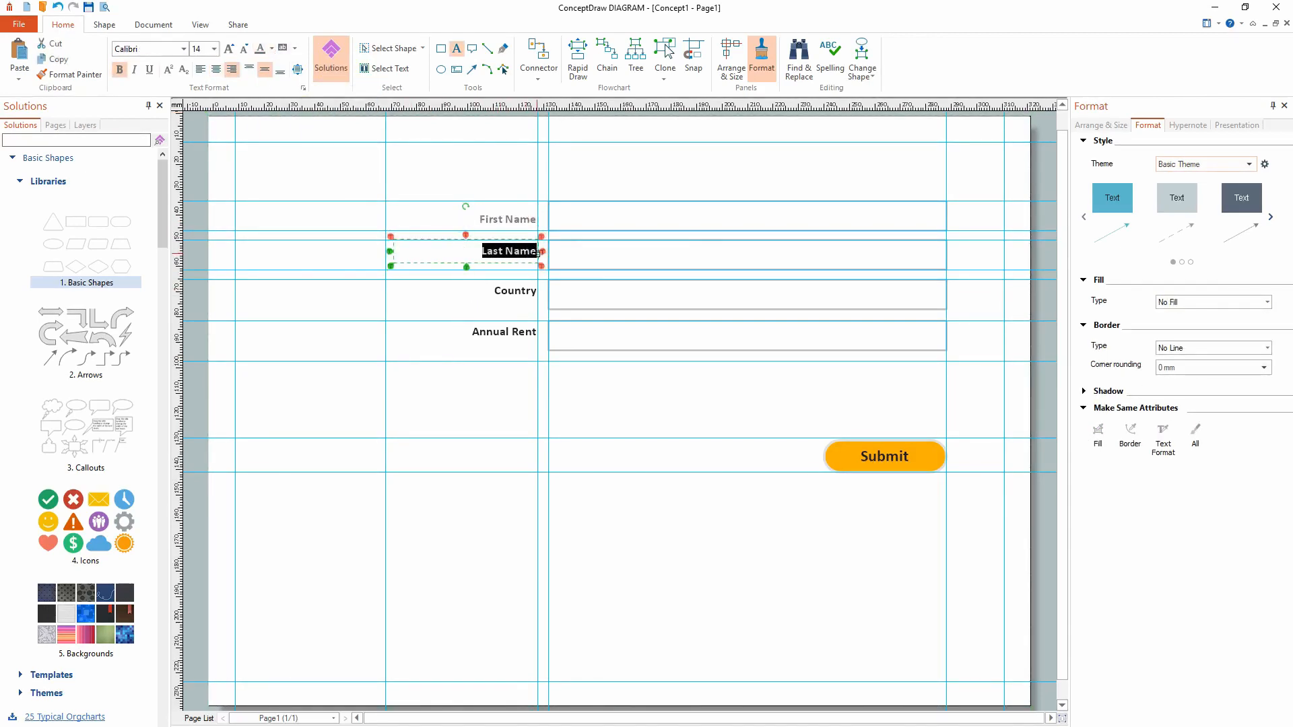
left_click(272, 48)
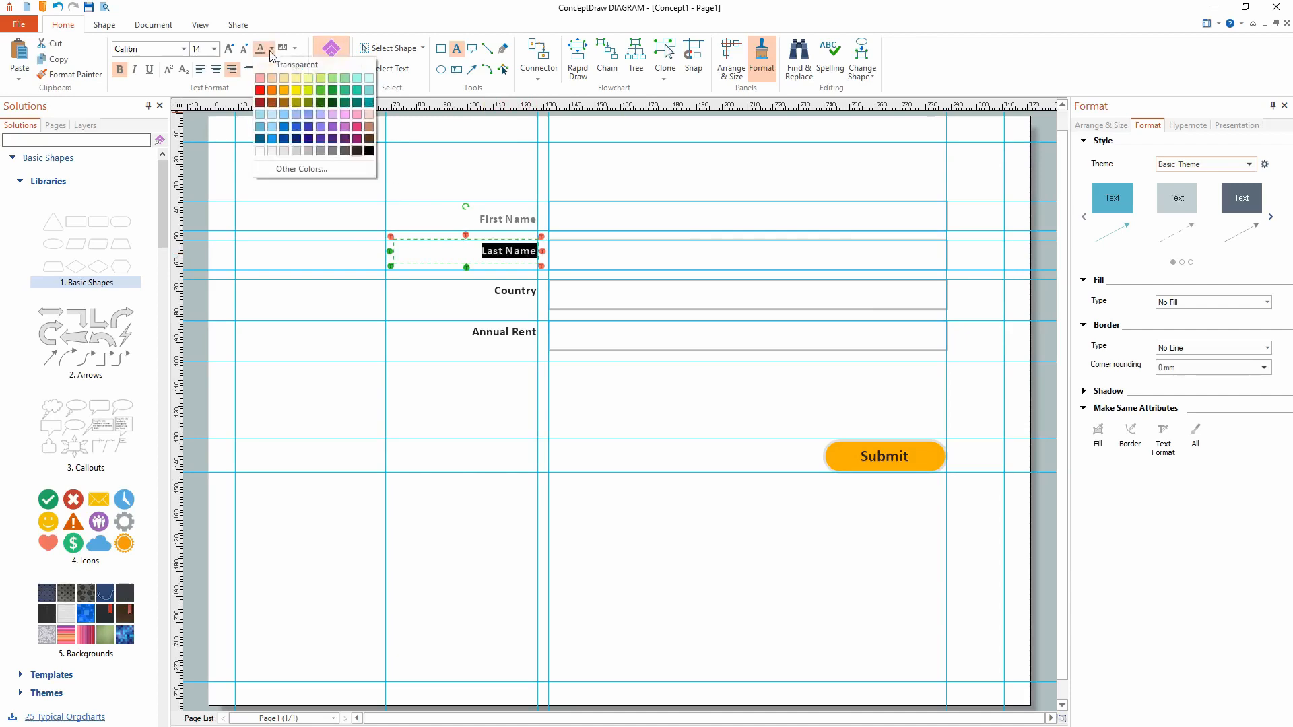
left_click(335, 152)
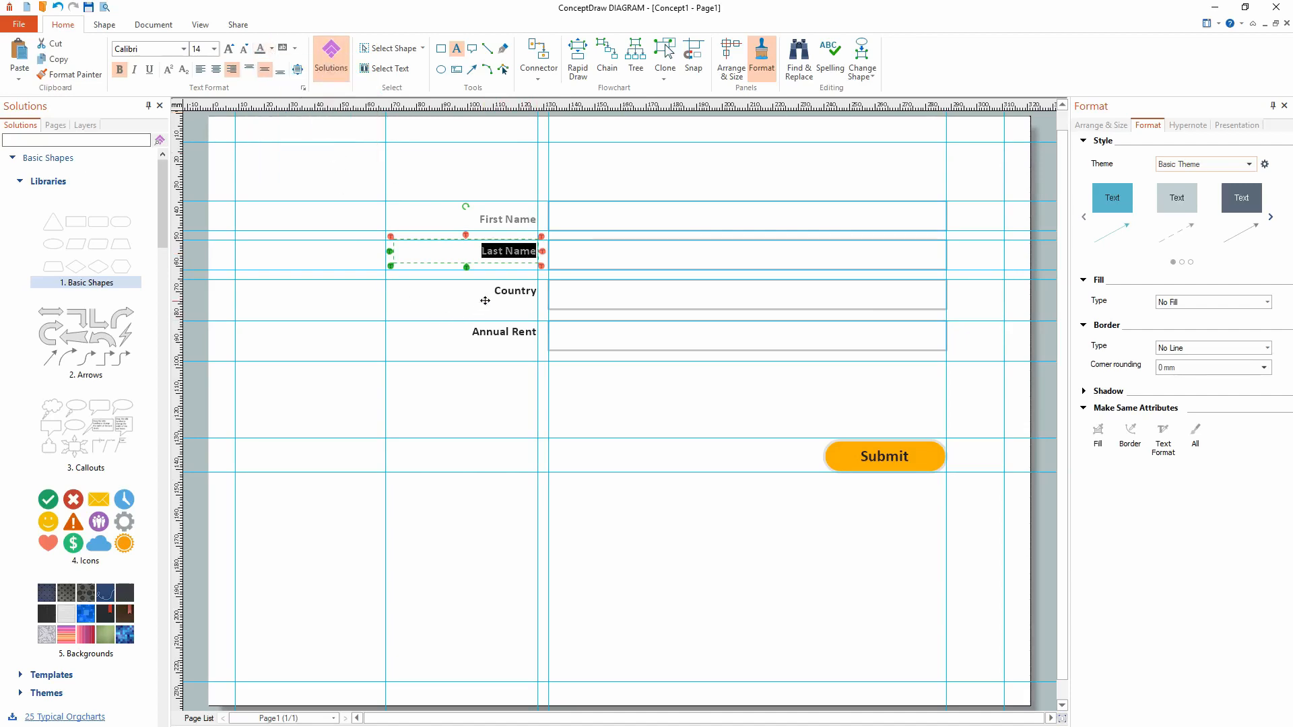
- Set the "Country" label's text colour to the same medium grey as the labels above
double_click(503, 292)
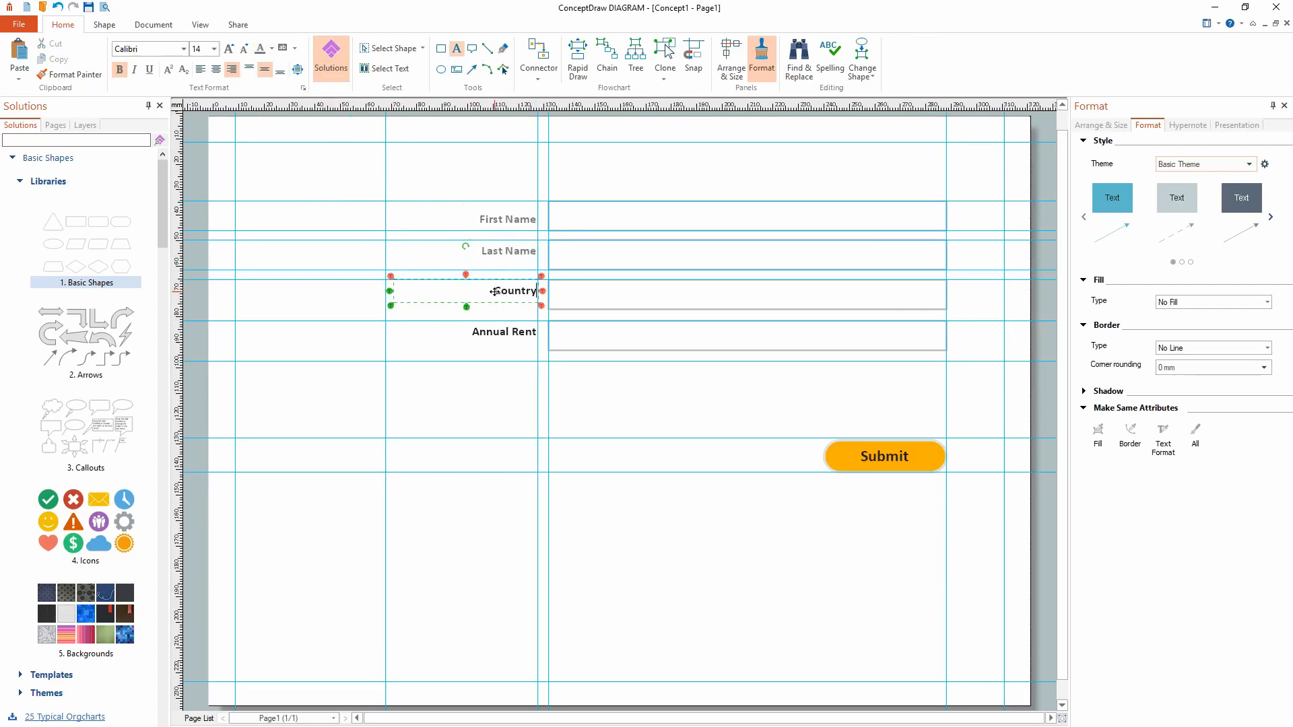
left_click_drag(495, 291, 541, 292)
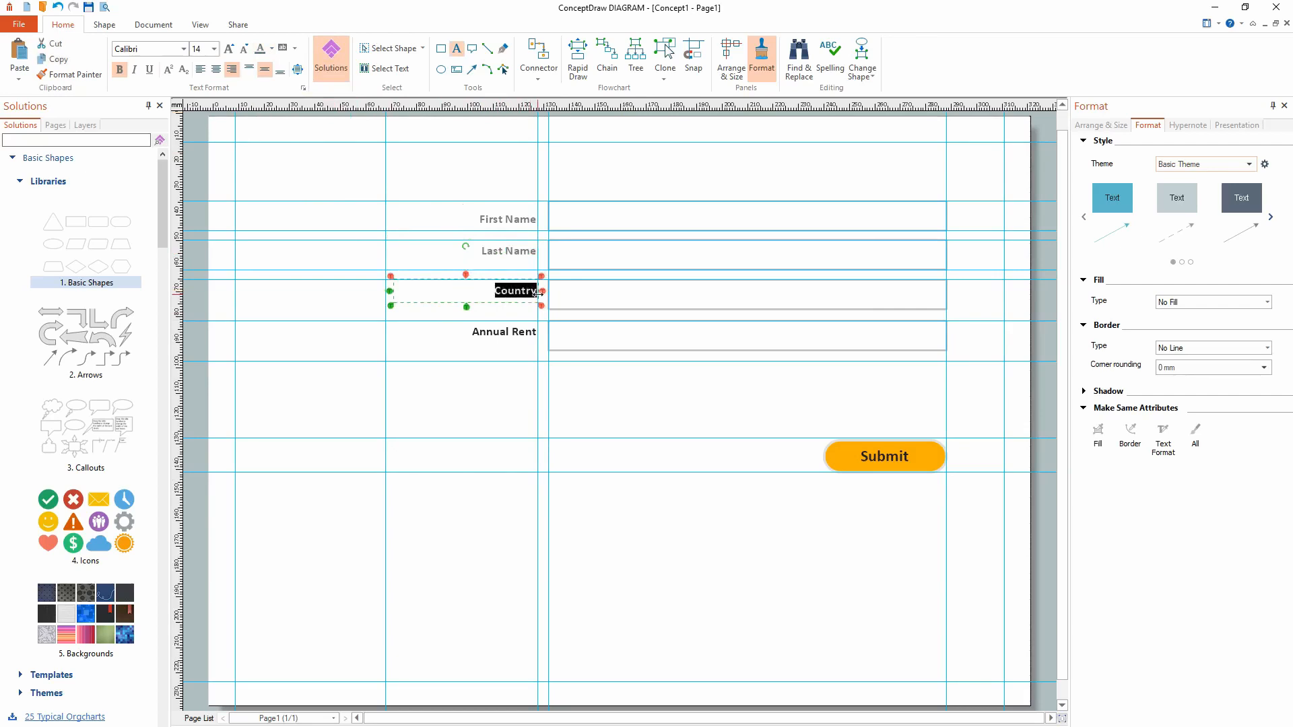
left_click(272, 50)
left_click(336, 157)
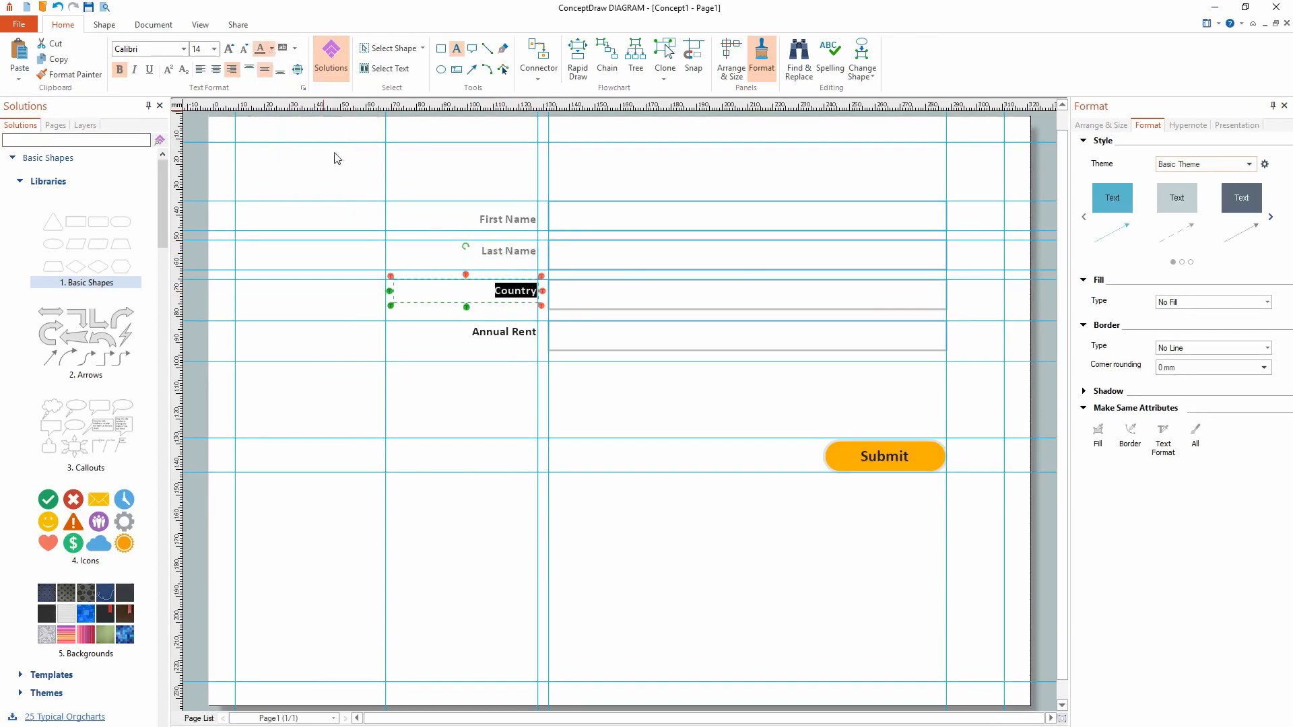
- Set the "Annual Rent" label's text colour to the same medium grey and end text editing
double_click(478, 330)
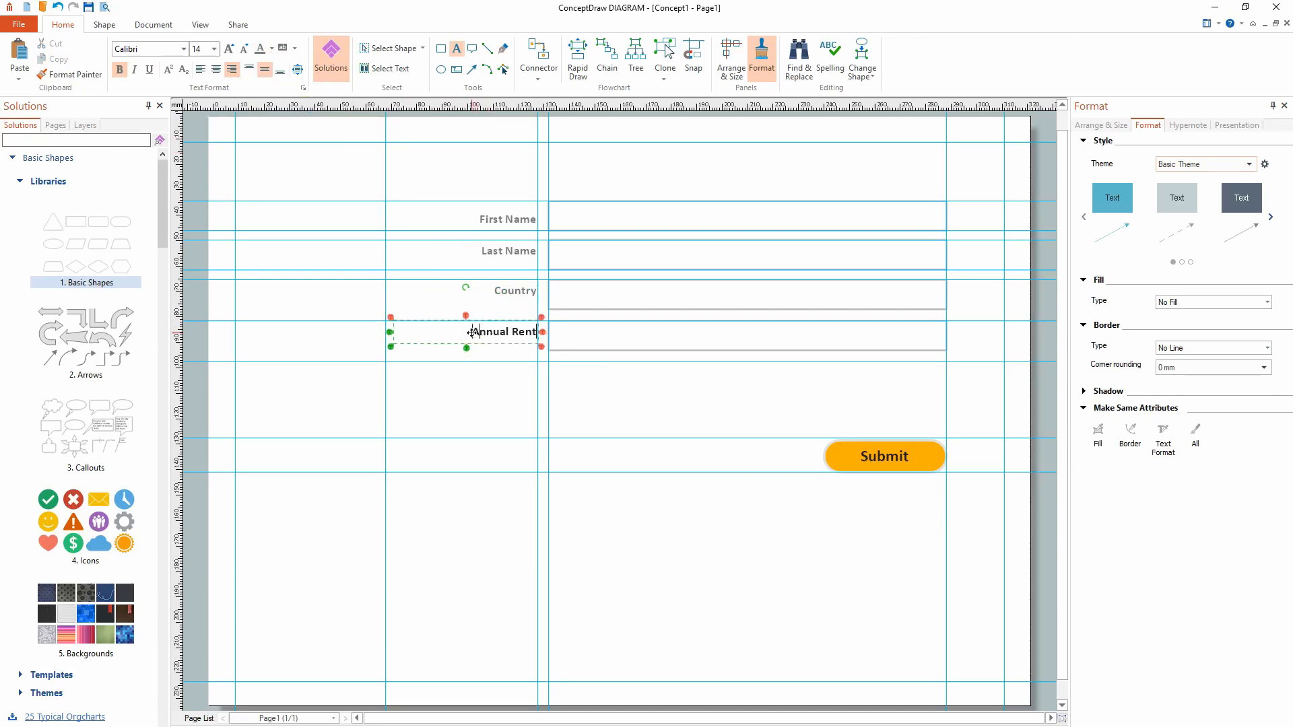
left_click_drag(474, 332, 542, 332)
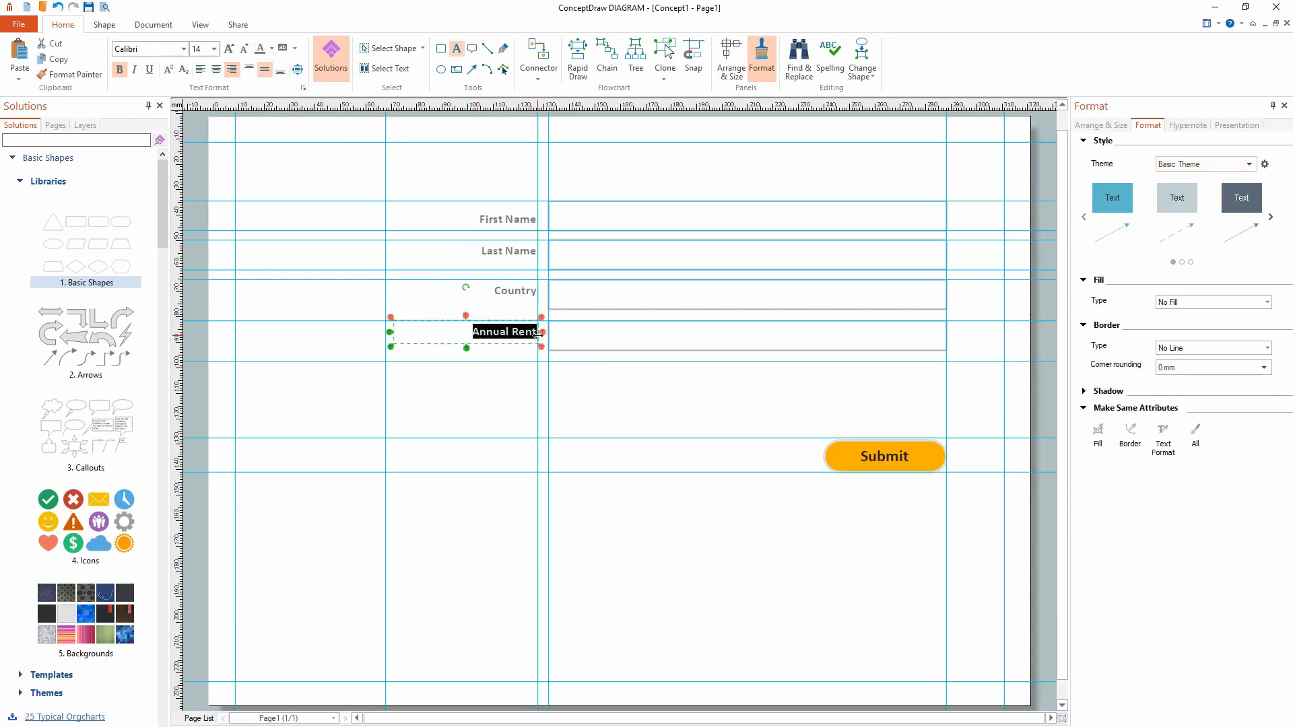
left_click(272, 49)
left_click(336, 157)
key("Escape")
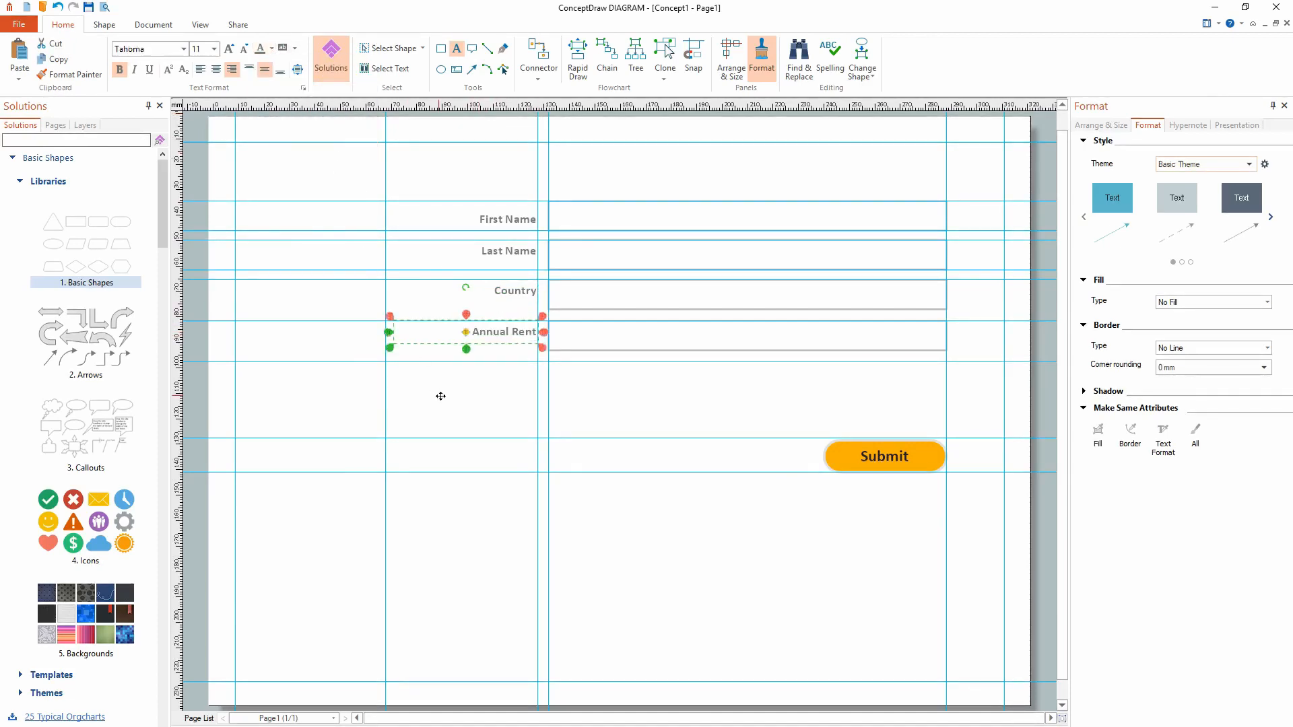
- Delete the horizontal guides along the First Name field's upper and lower edges and the one near the page's top edge
left_click(603, 416)
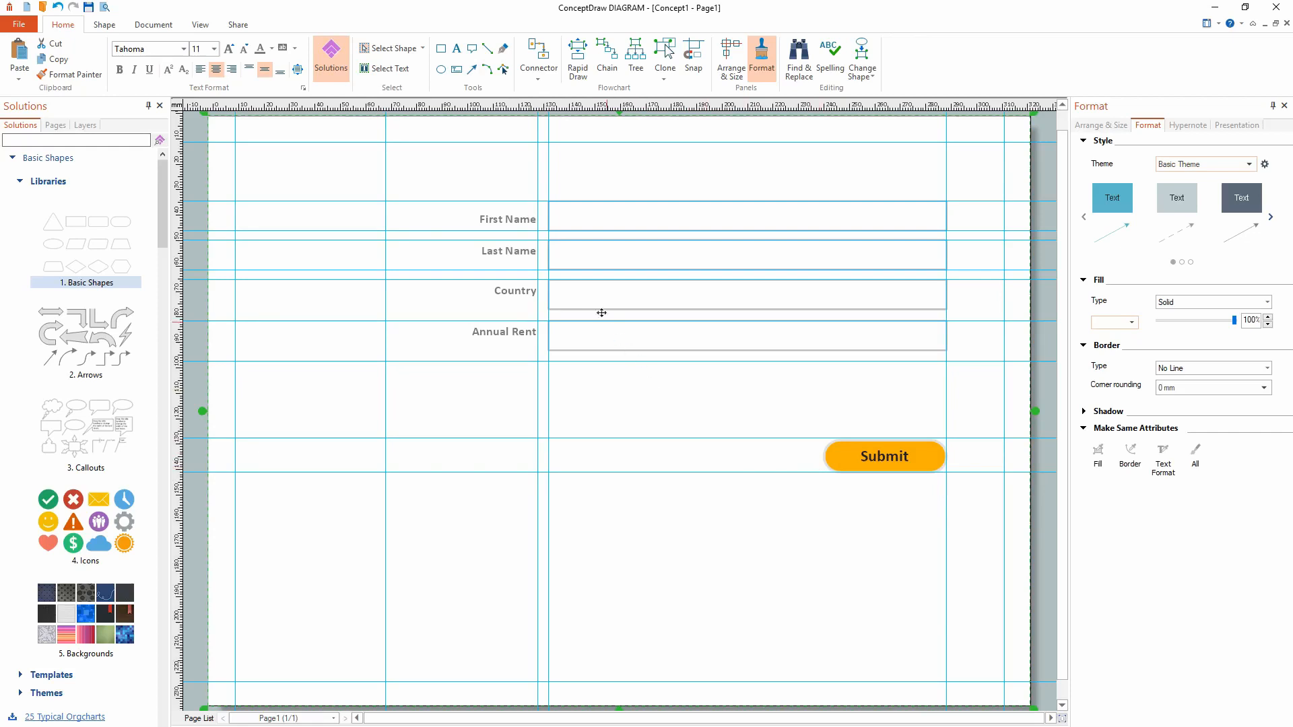
left_click(489, 201)
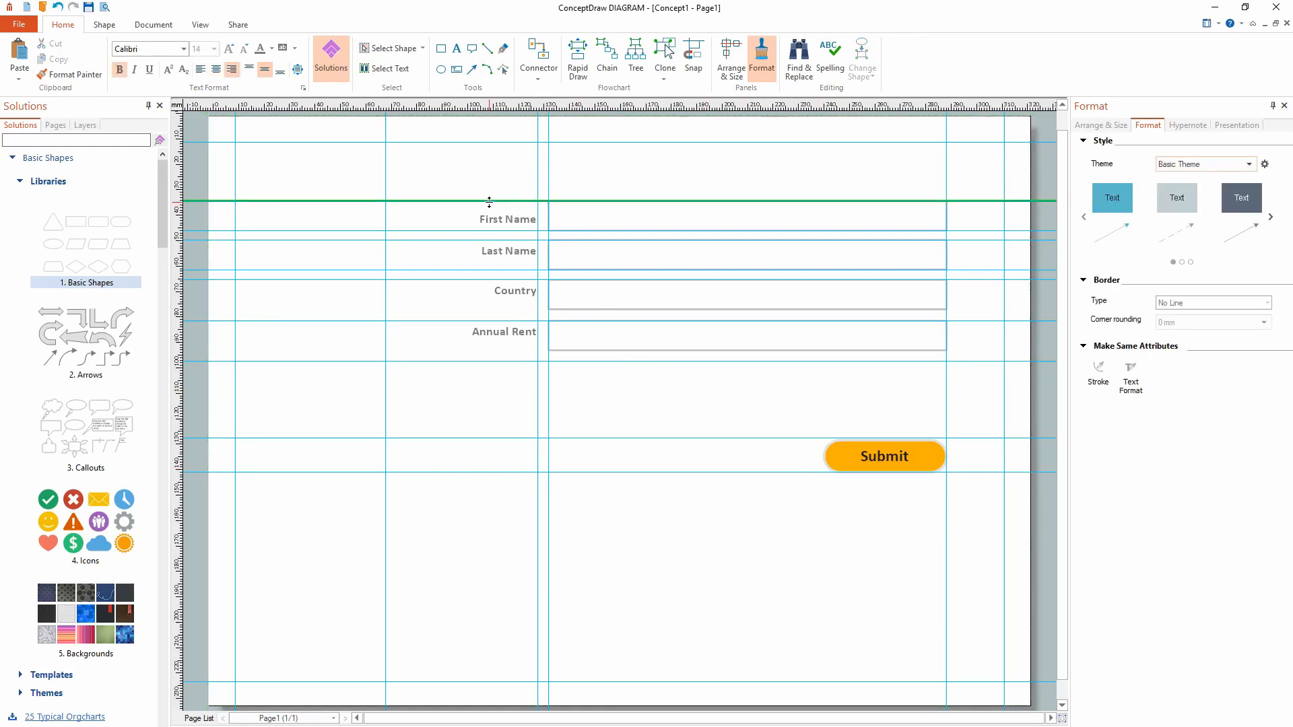
key("Delete")
left_click(455, 231)
key("Delete")
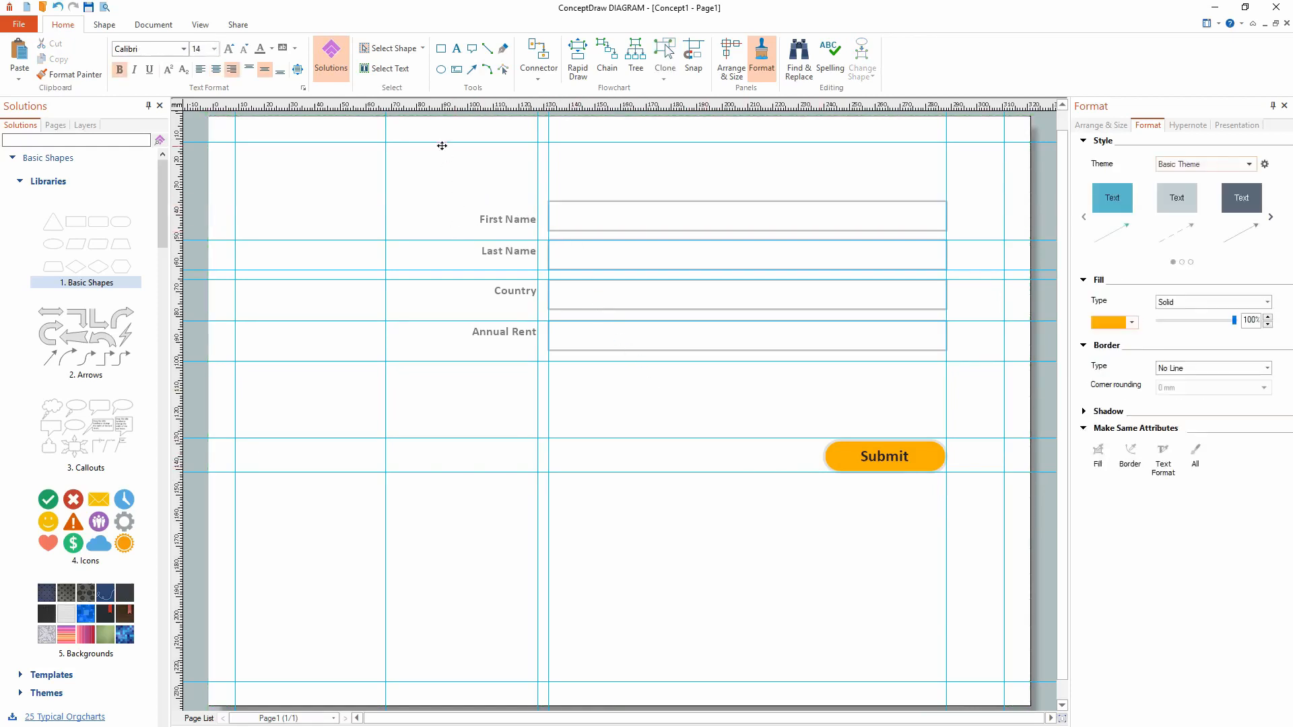
left_click(437, 142)
key("Delete")
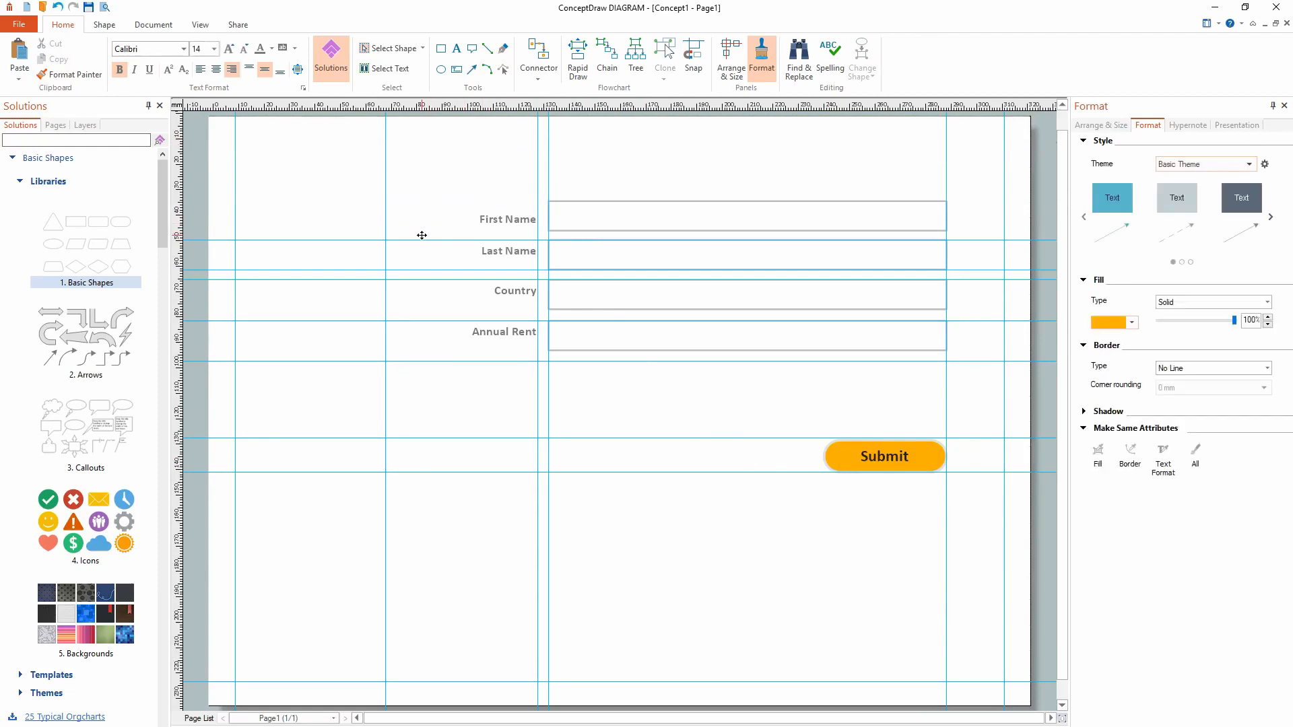
- Delete the horizontal guides along the Last Name, Country and Annual Rent fields, including the one just below Annual Rent
left_click(421, 240)
key("Delete")
left_click(428, 270)
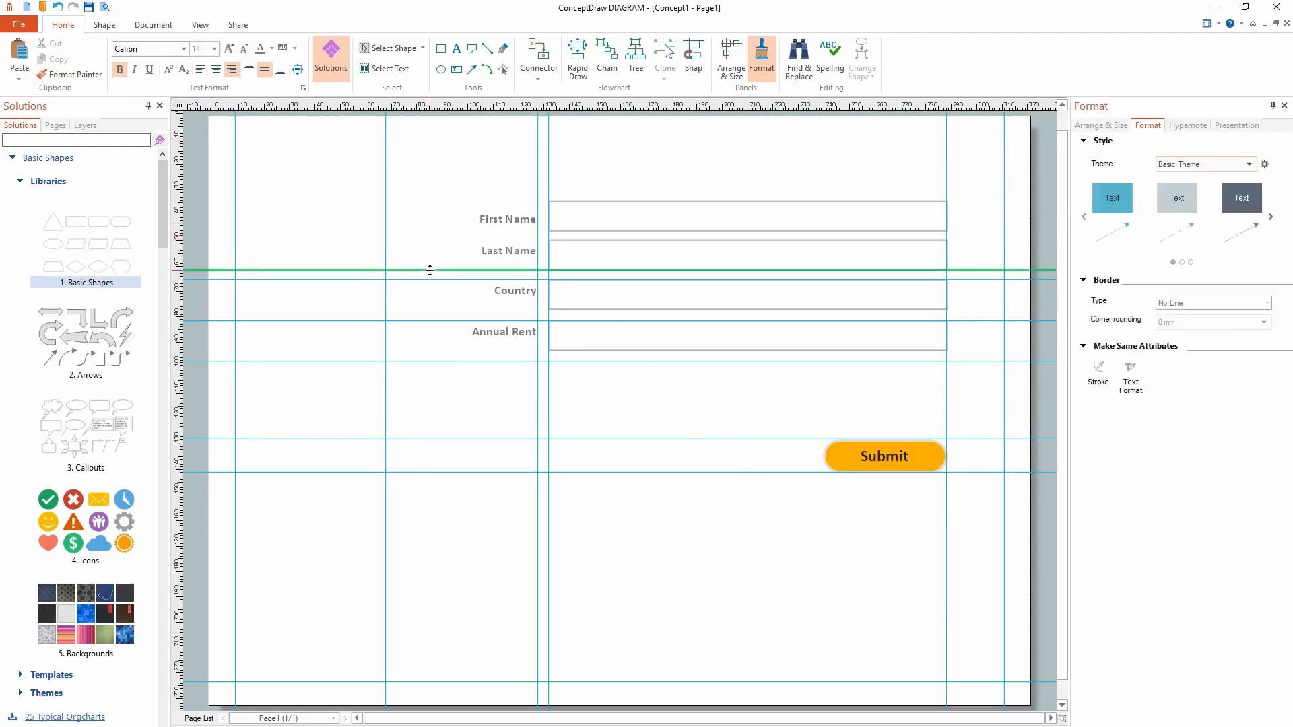
key("Delete")
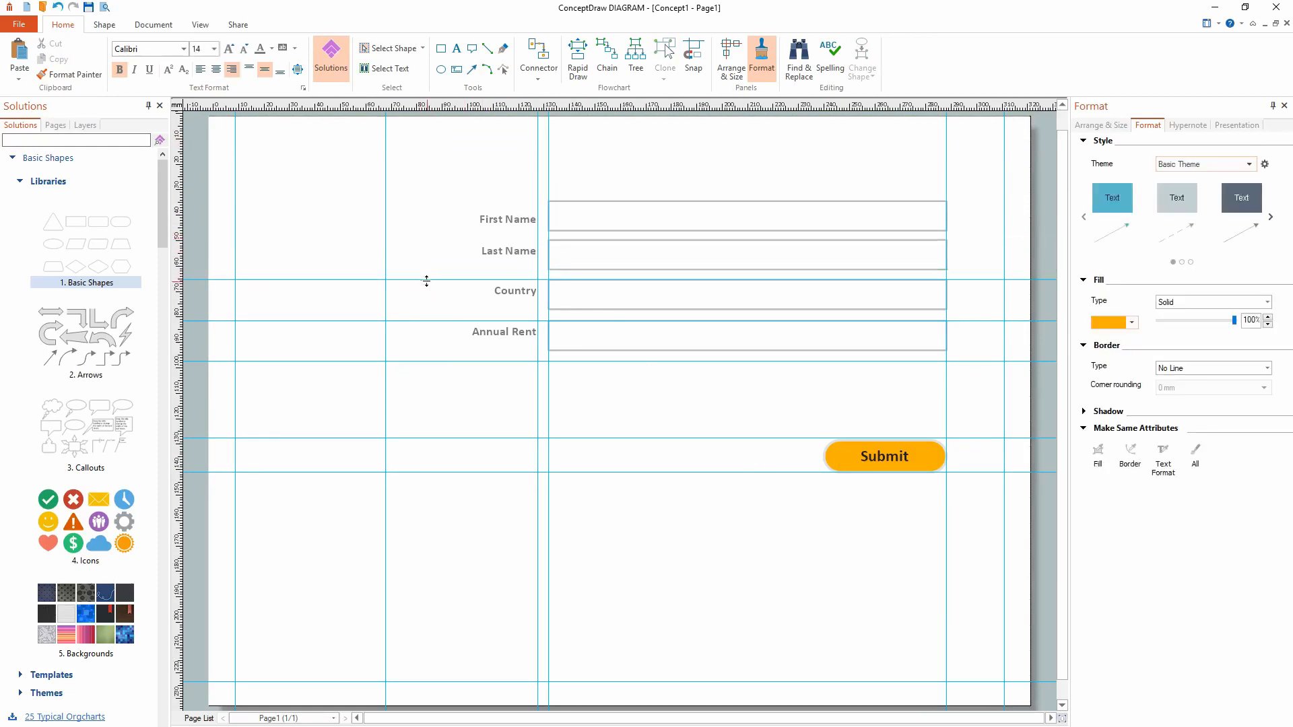
left_click(427, 281)
key("Delete")
left_click(430, 322)
key("Delete")
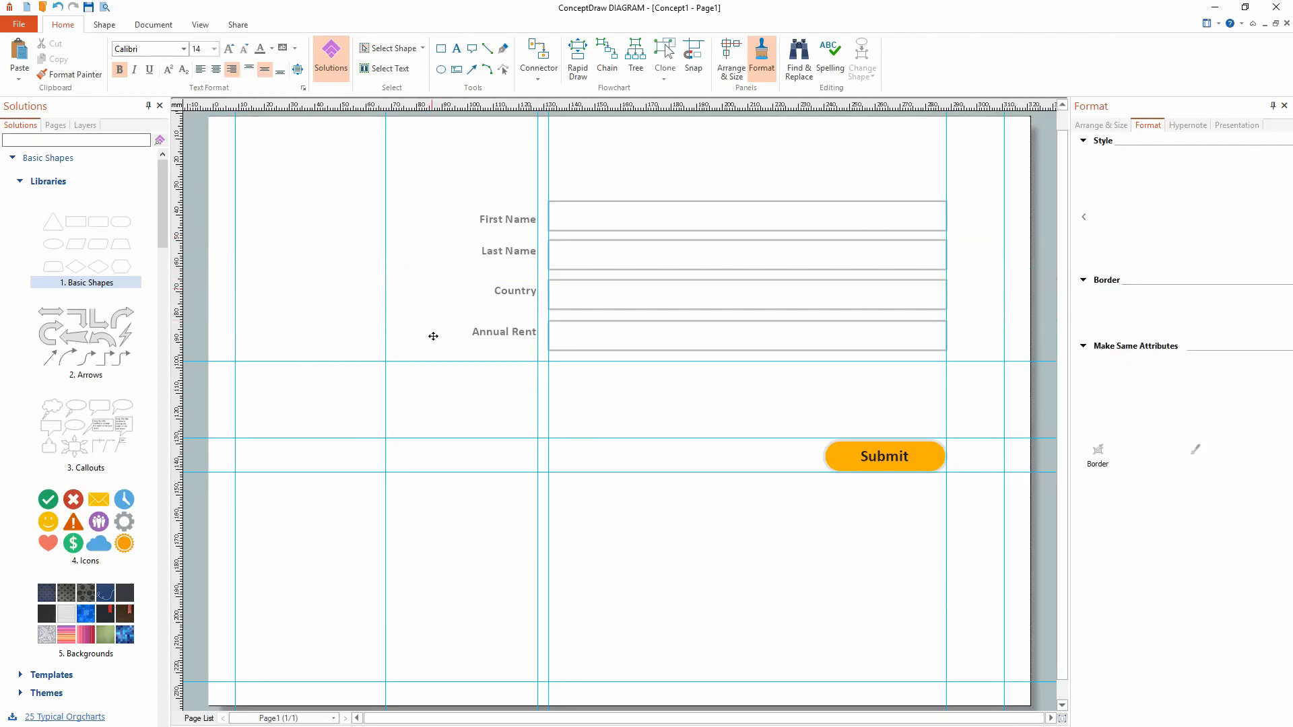
left_click(433, 361)
key("Delete")
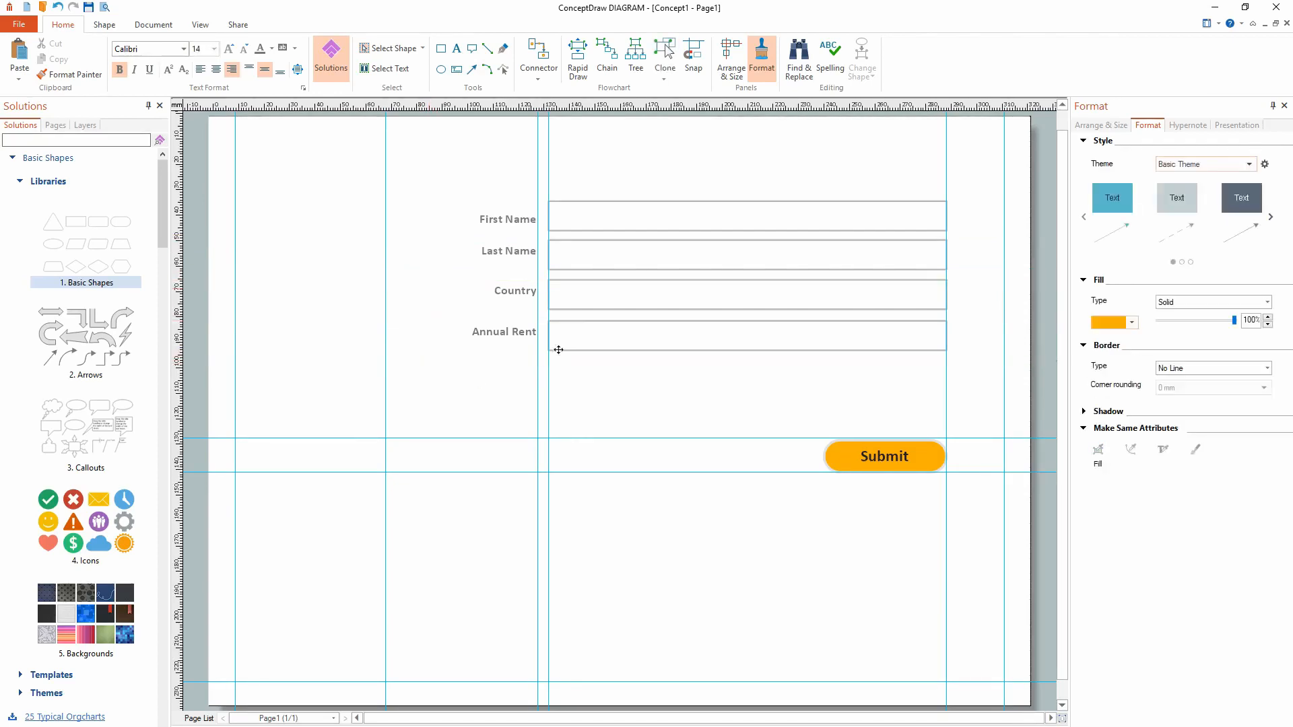
- Delete the two vertical guides between the labels and the input fields
left_click(549, 182)
key("Delete")
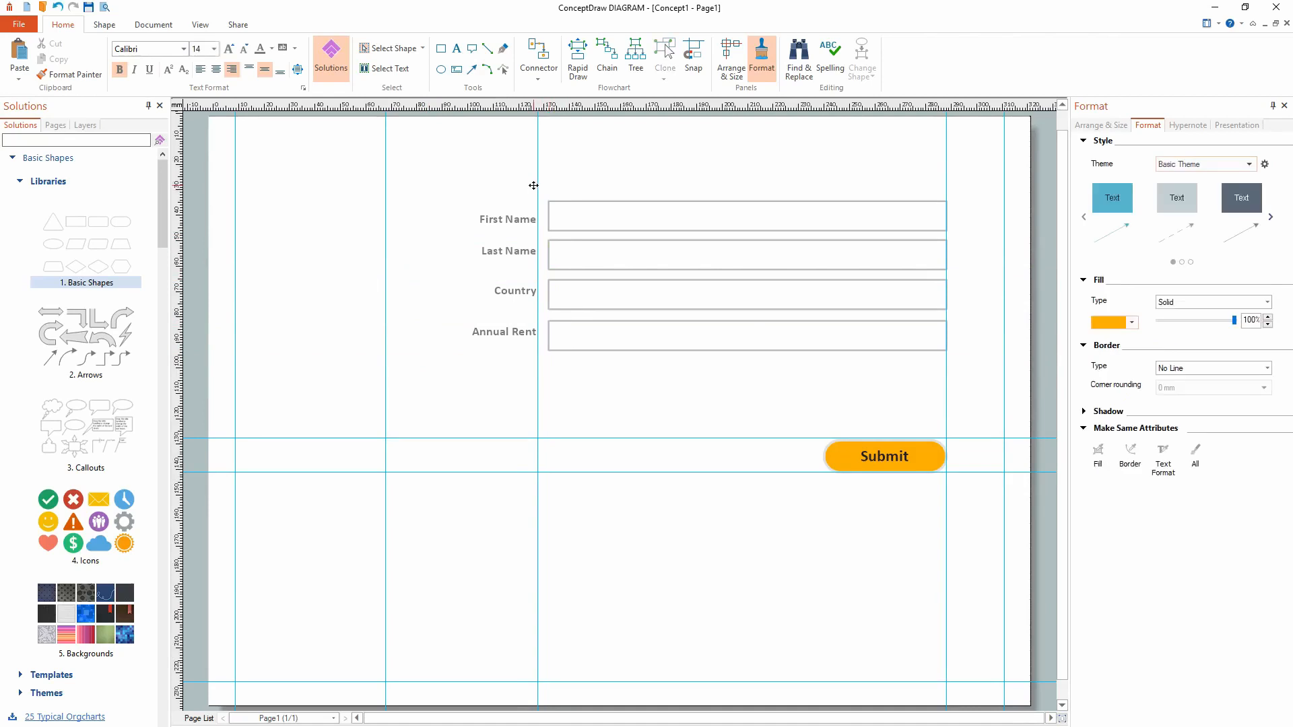
left_click(538, 184)
key("Delete")
- Set the corner rounding of the First Name field to 2.5 mm
left_click(594, 230)
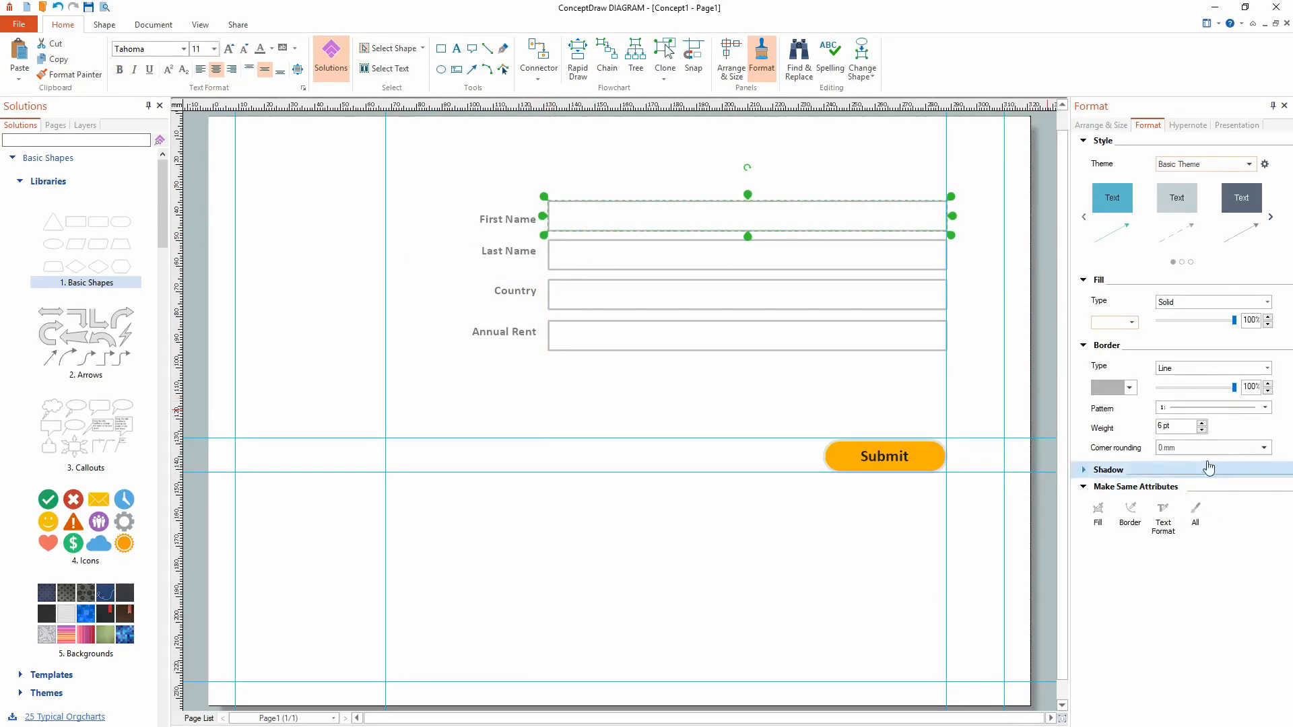
left_click(1263, 448)
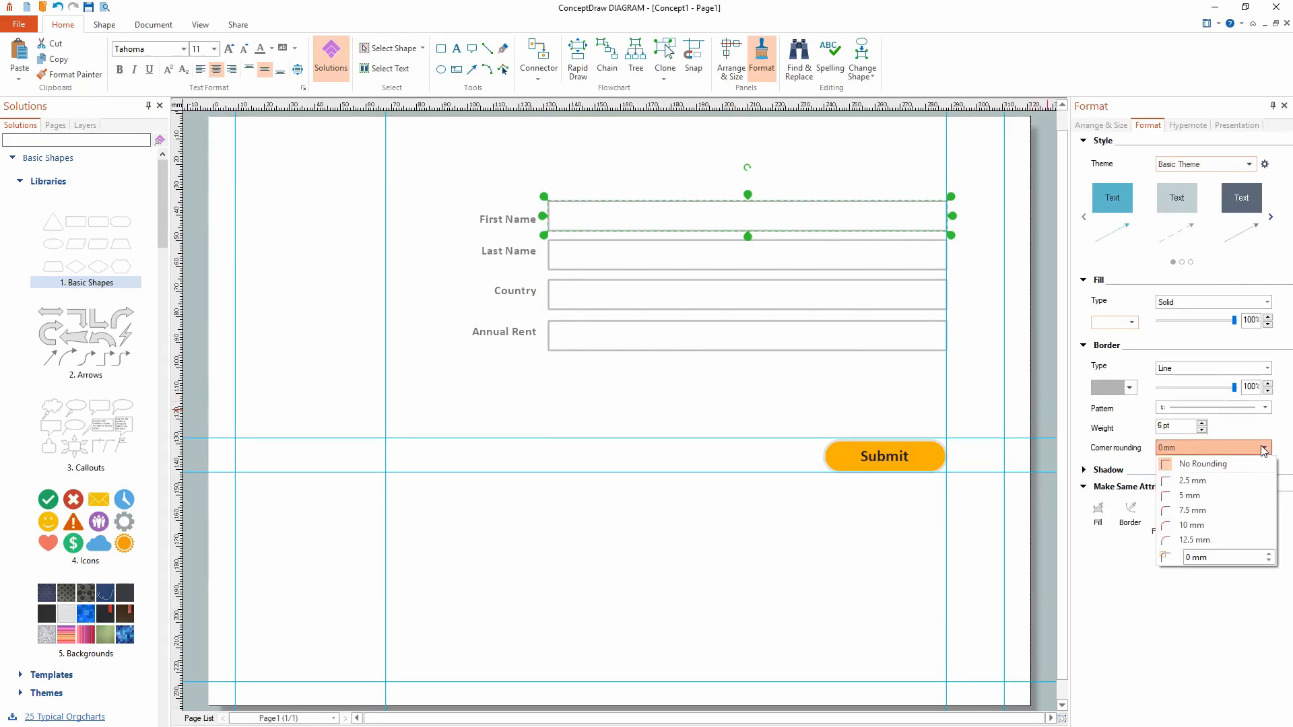
left_click(1213, 482)
left_click(594, 465)
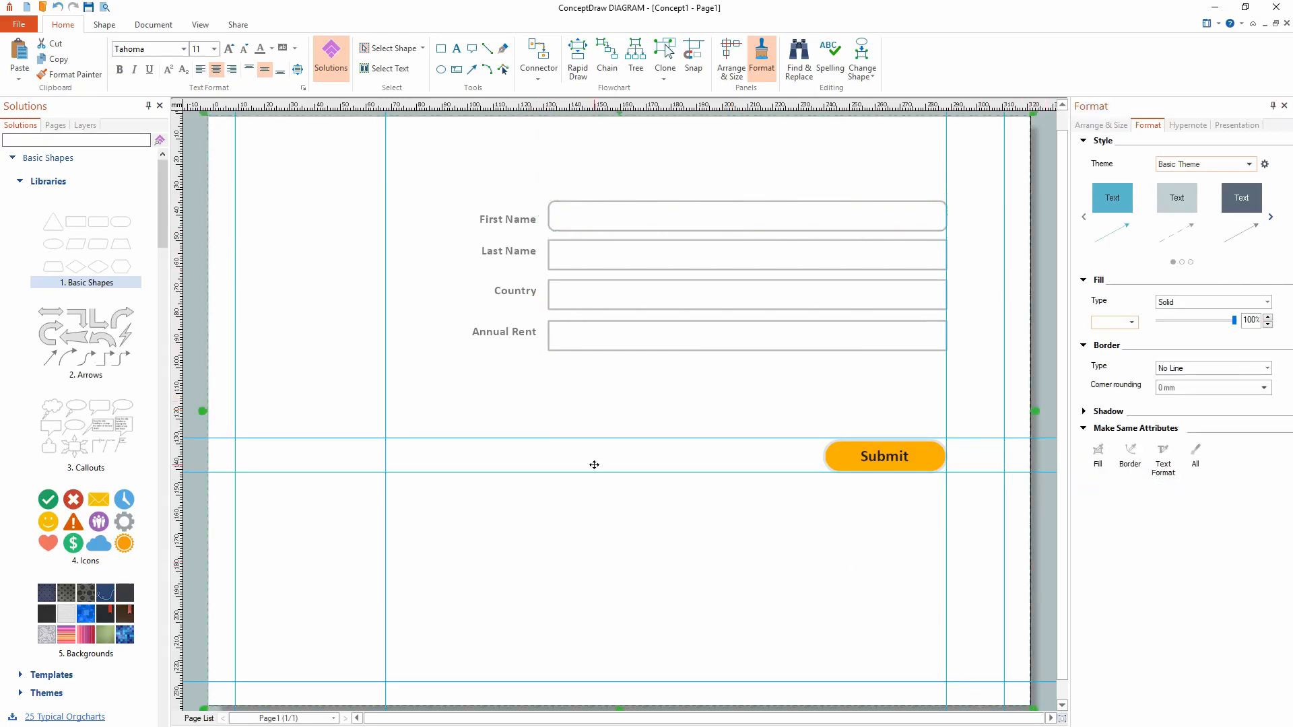
- Set the corner rounding of the Last Name and Country fields to 2.5 mm
left_click(587, 266)
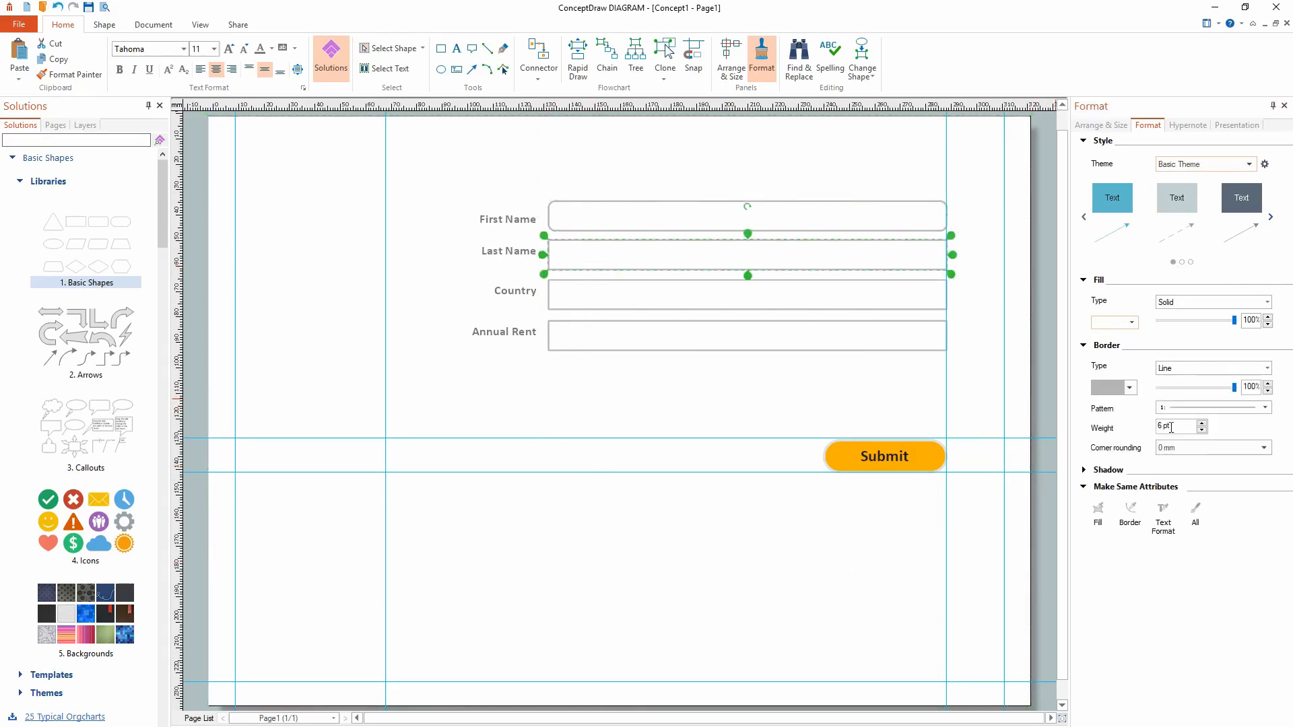
left_click(1264, 448)
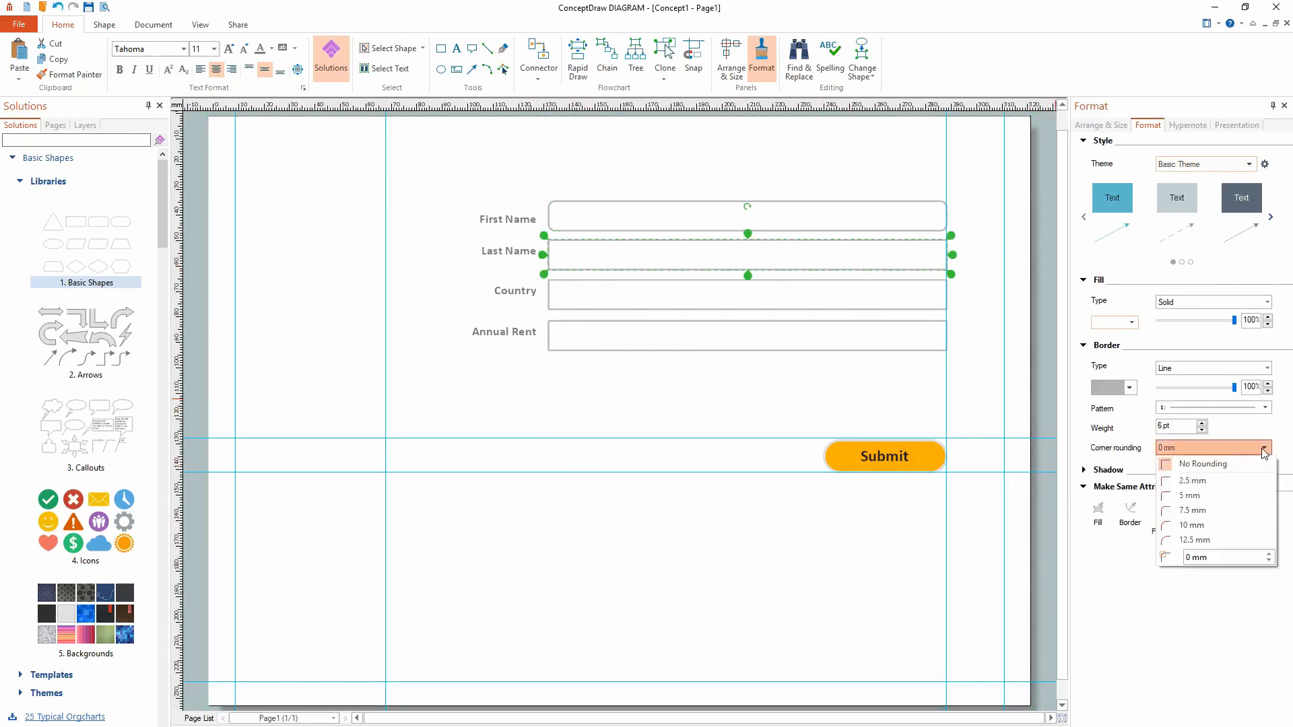
left_click(1216, 482)
left_click(835, 307)
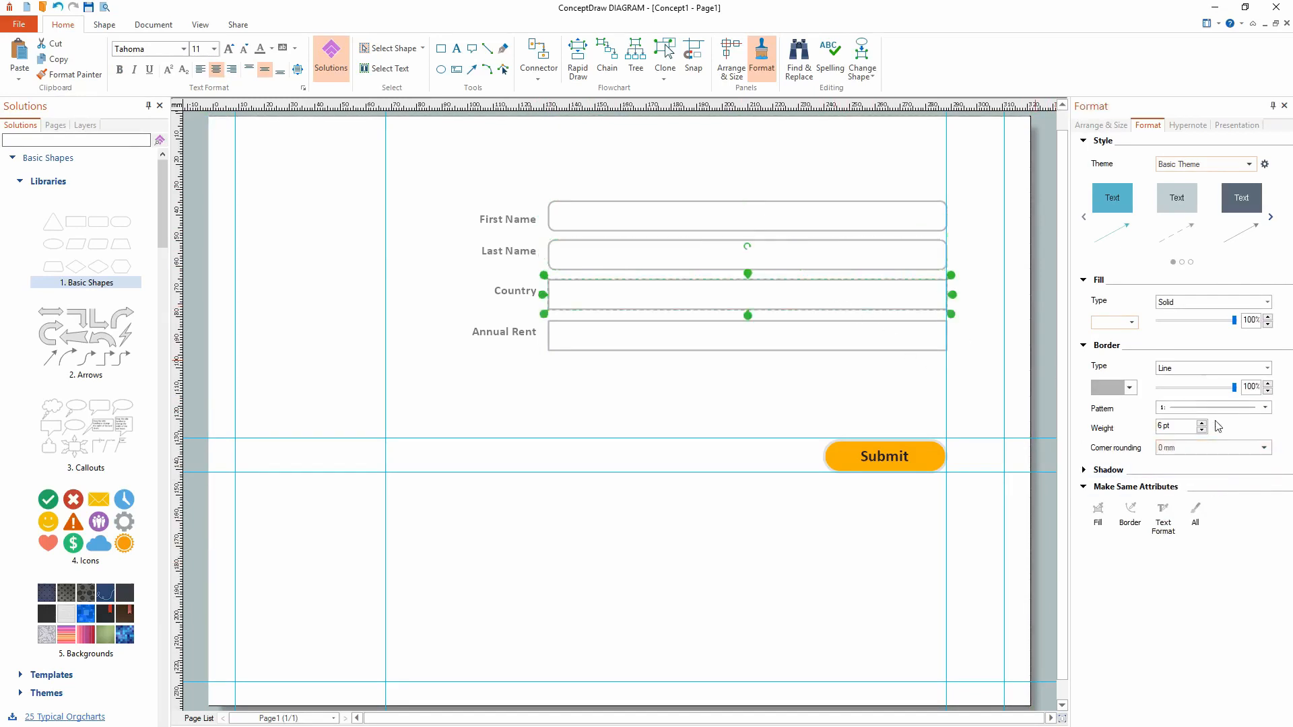
left_click(1264, 448)
left_click(1169, 484)
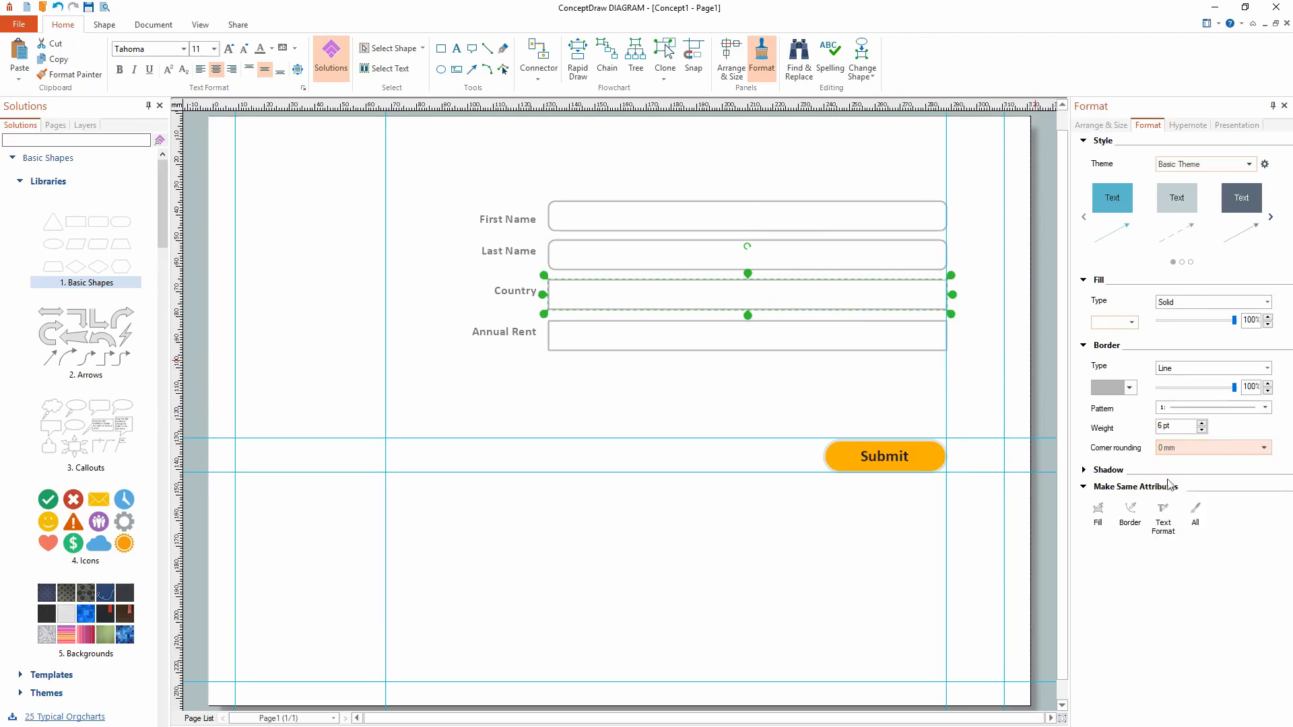
- Set the corner rounding of the Annual Rent field to 2.5 mm and deselect it
left_click(747, 344)
left_click(1238, 448)
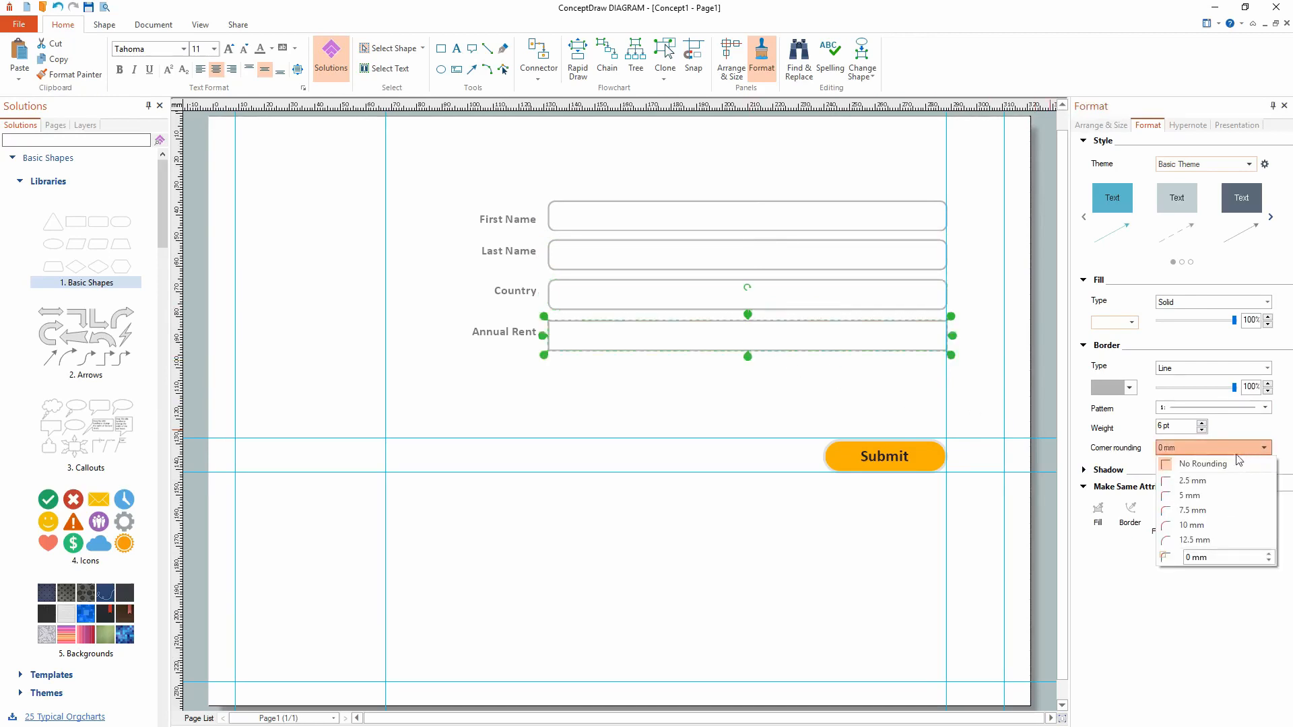
left_click(1193, 481)
left_click(628, 391)
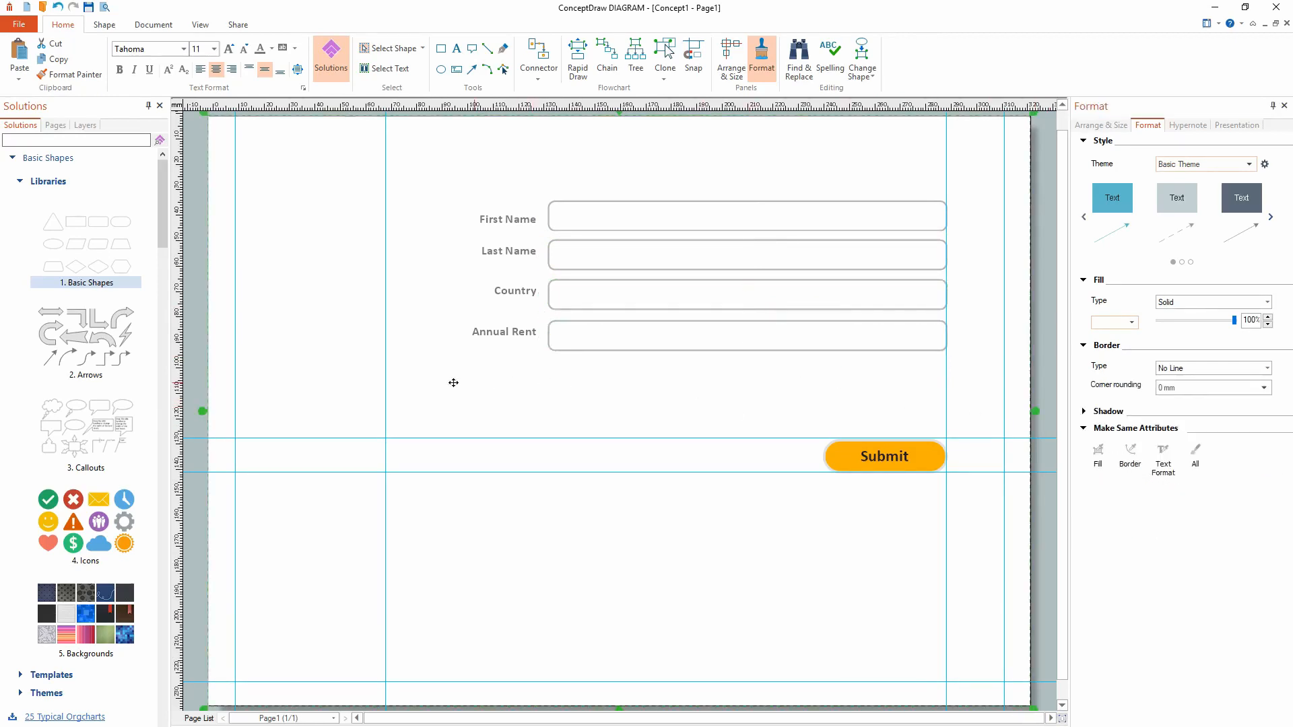
- Delete the vertical guide beside the labels and the horizontal guide above the Submit button, undoing the accidental grid display
left_click(388, 348)
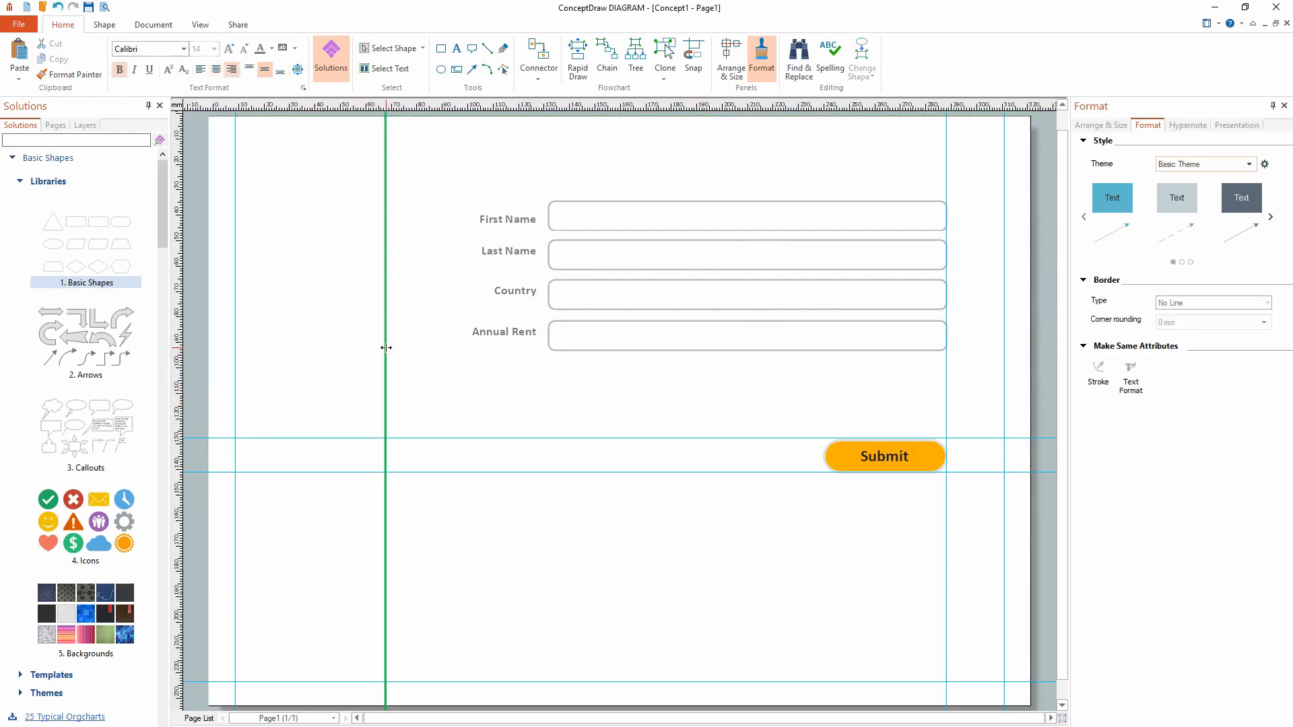
key("Delete")
left_click(417, 435)
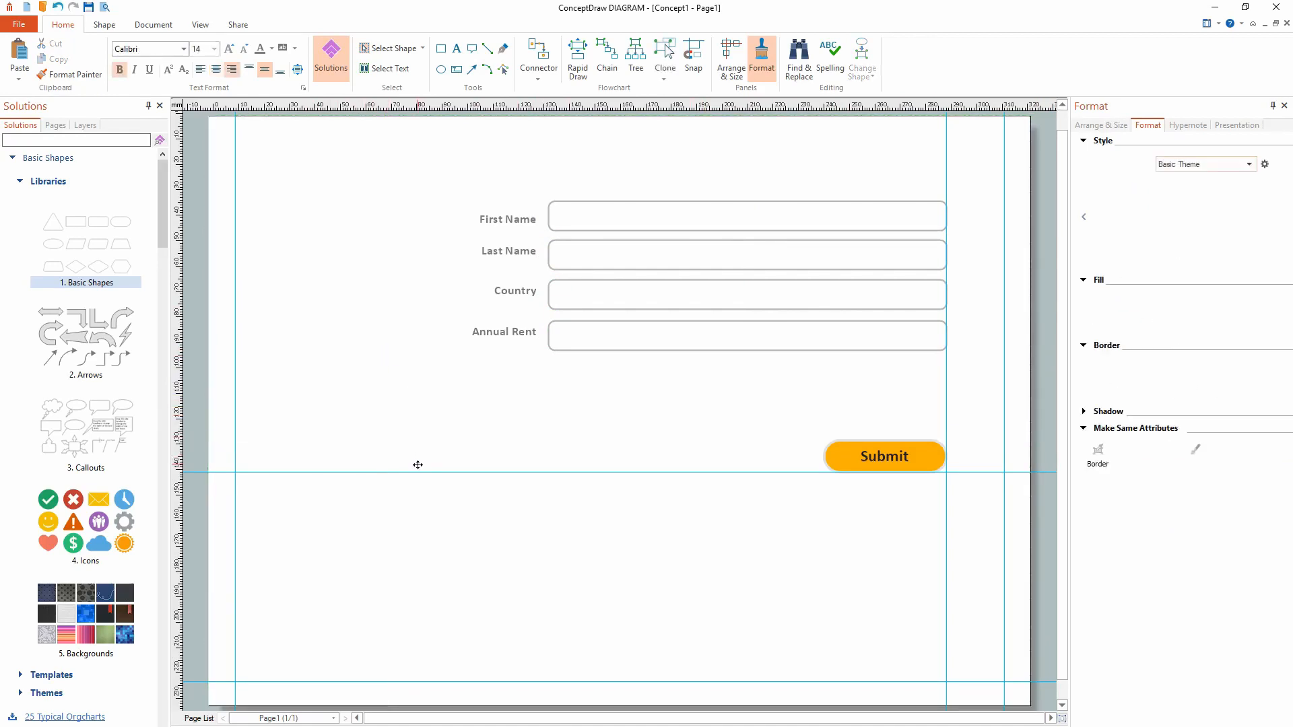
key("Delete")
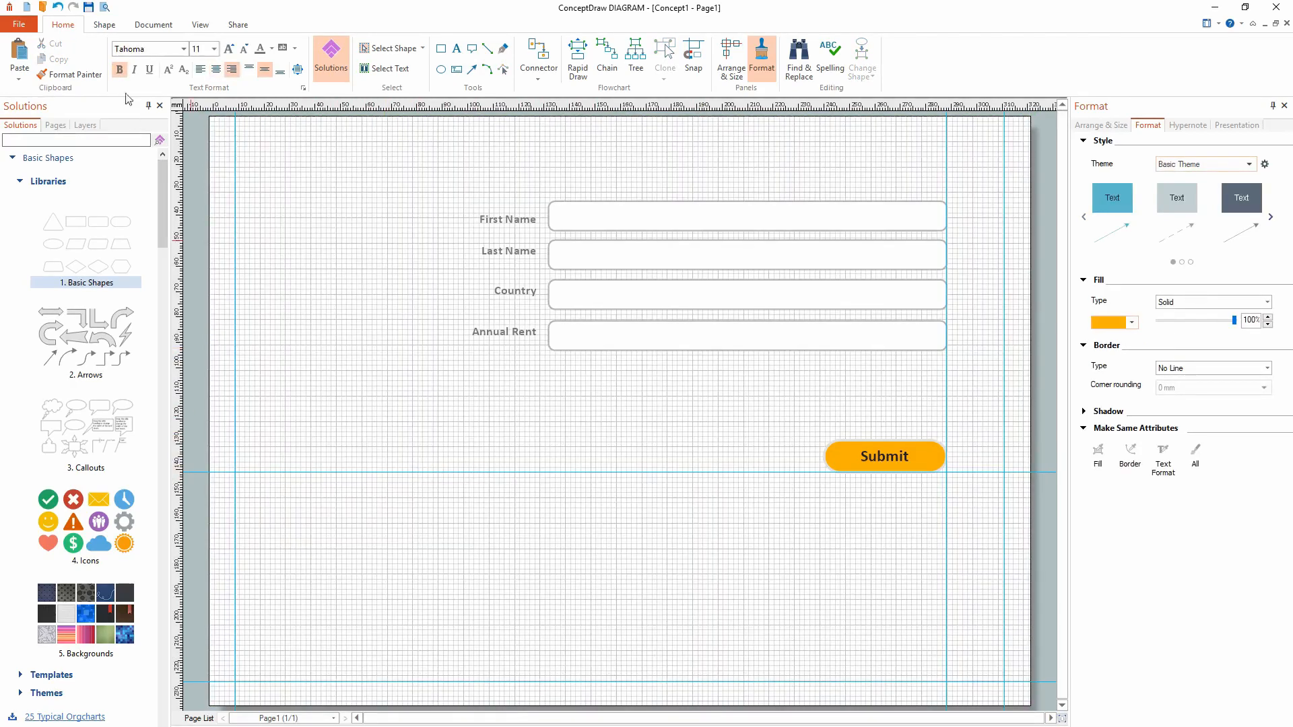
left_click(59, 9)
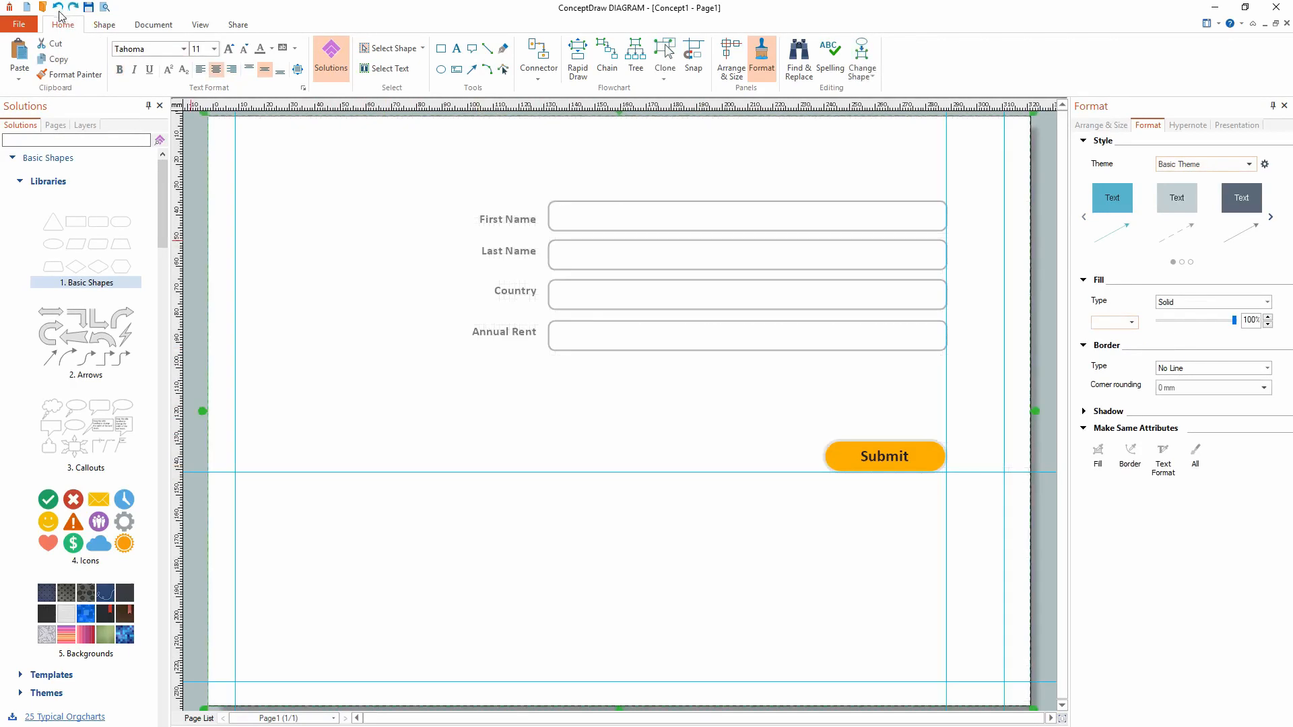
- Delete the guides under the Submit button and at the fields' right edge, and add a horizontal guide near the page's top edge
left_click(404, 472)
key("Delete")
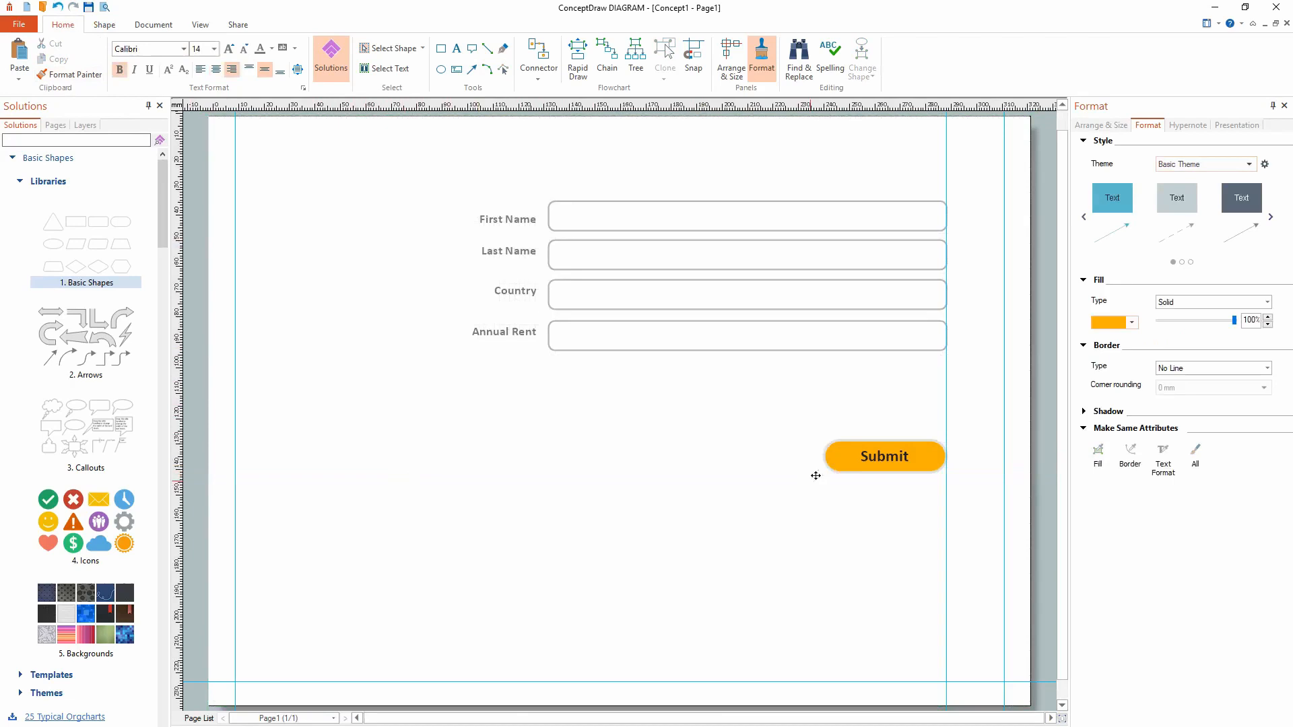
left_click(945, 403)
key("Delete")
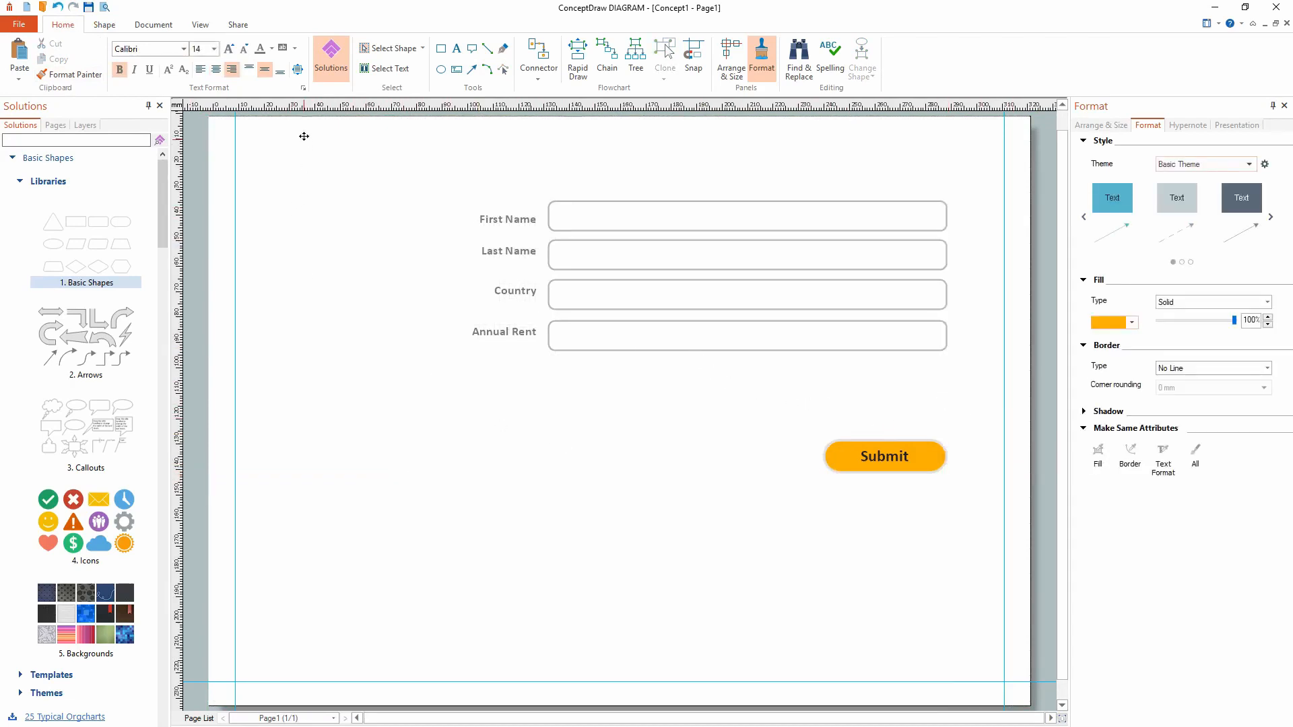
left_click_drag(307, 106, 307, 142)
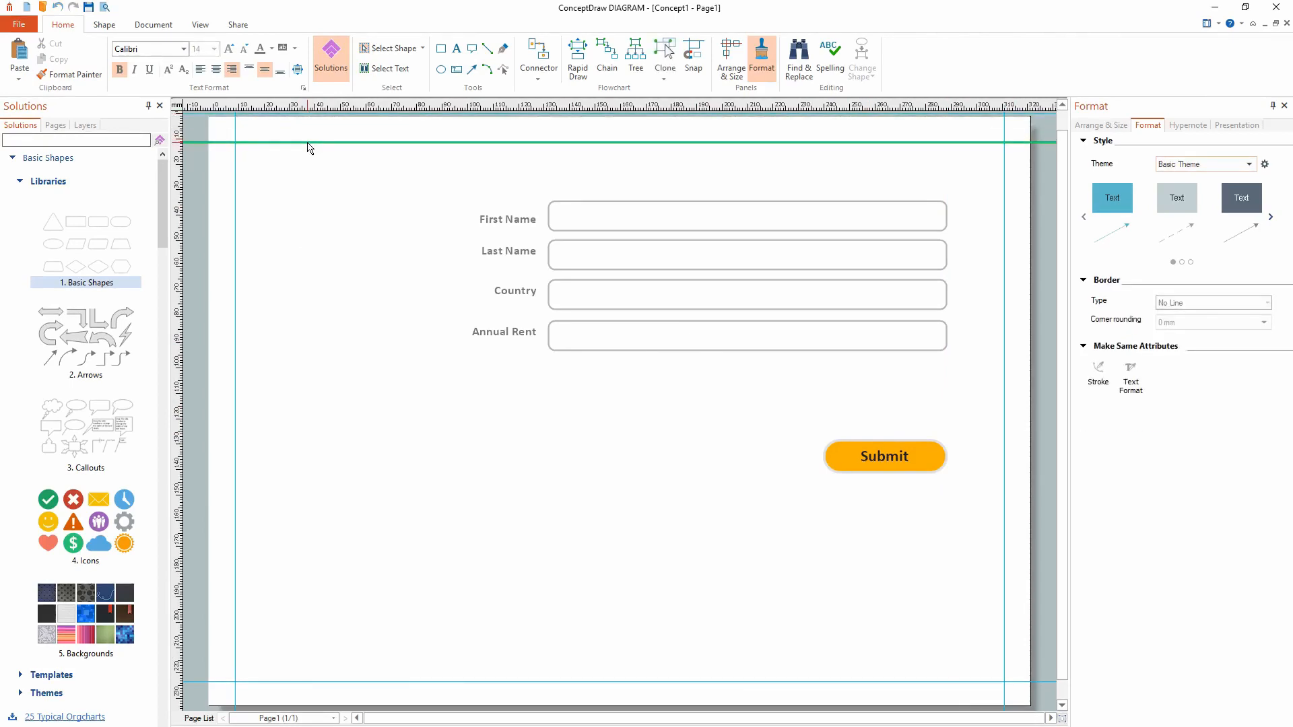
left_click(366, 314)
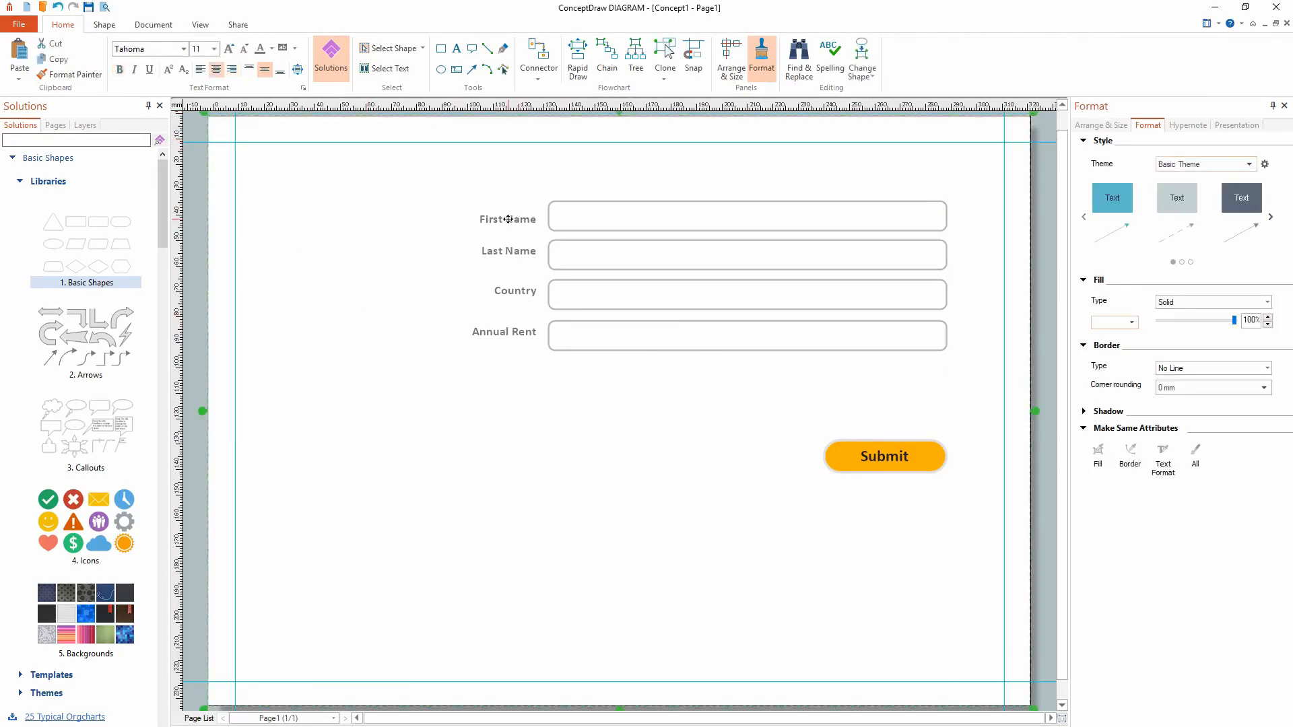
- Move the Submit button and the Annual Rent field down to the page's horizontal centre
left_click_drag(847, 457, 609, 517)
left_click_drag(598, 333, 497, 399)
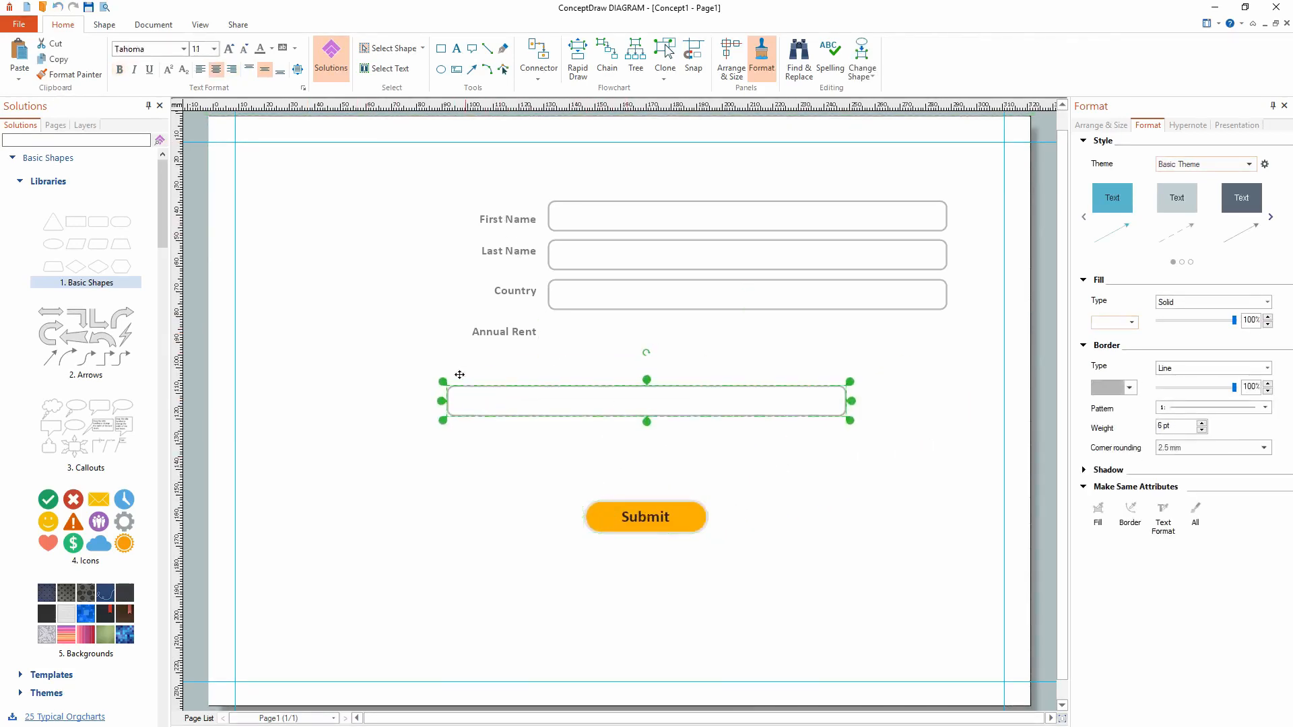
- Add two vertical guides inside the side margins and two horizontal guides, below the First Name field and above the Annual Rent label
left_click_drag(177, 307, 332, 360)
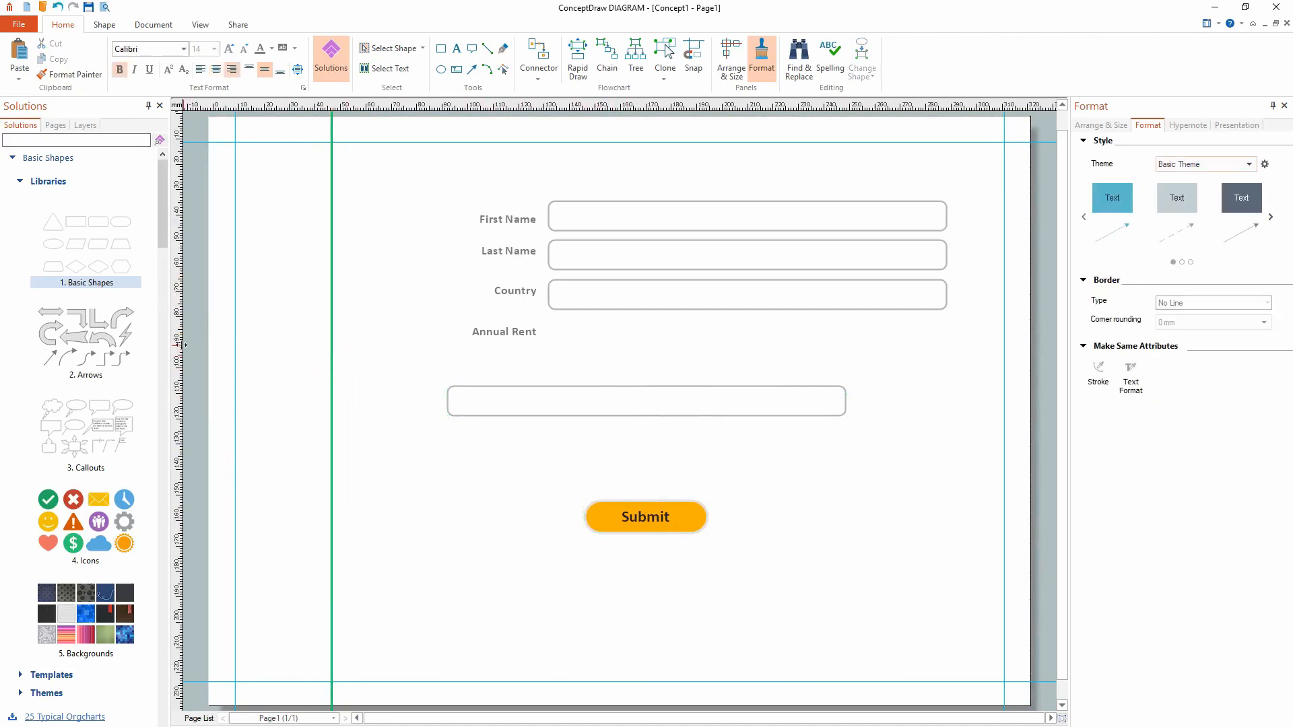
left_click_drag(179, 346, 906, 425)
left_click(756, 457)
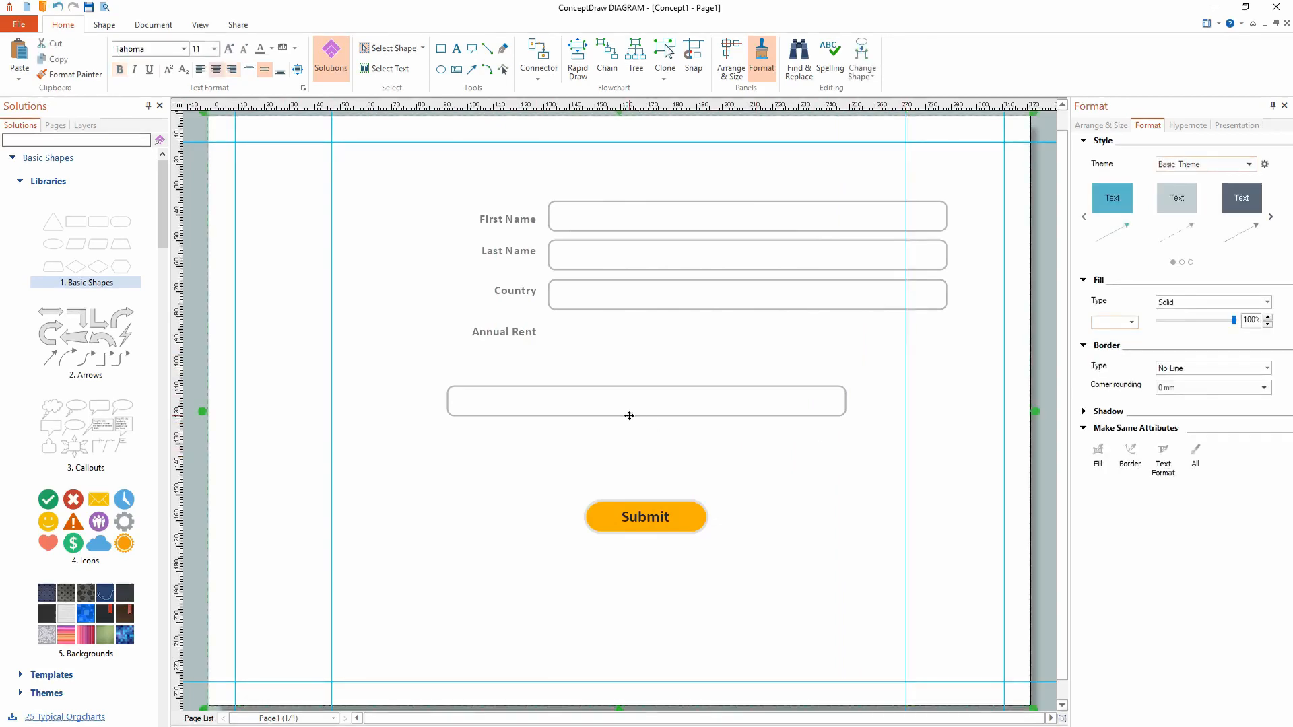
left_click_drag(421, 106, 422, 239)
left_click(394, 308)
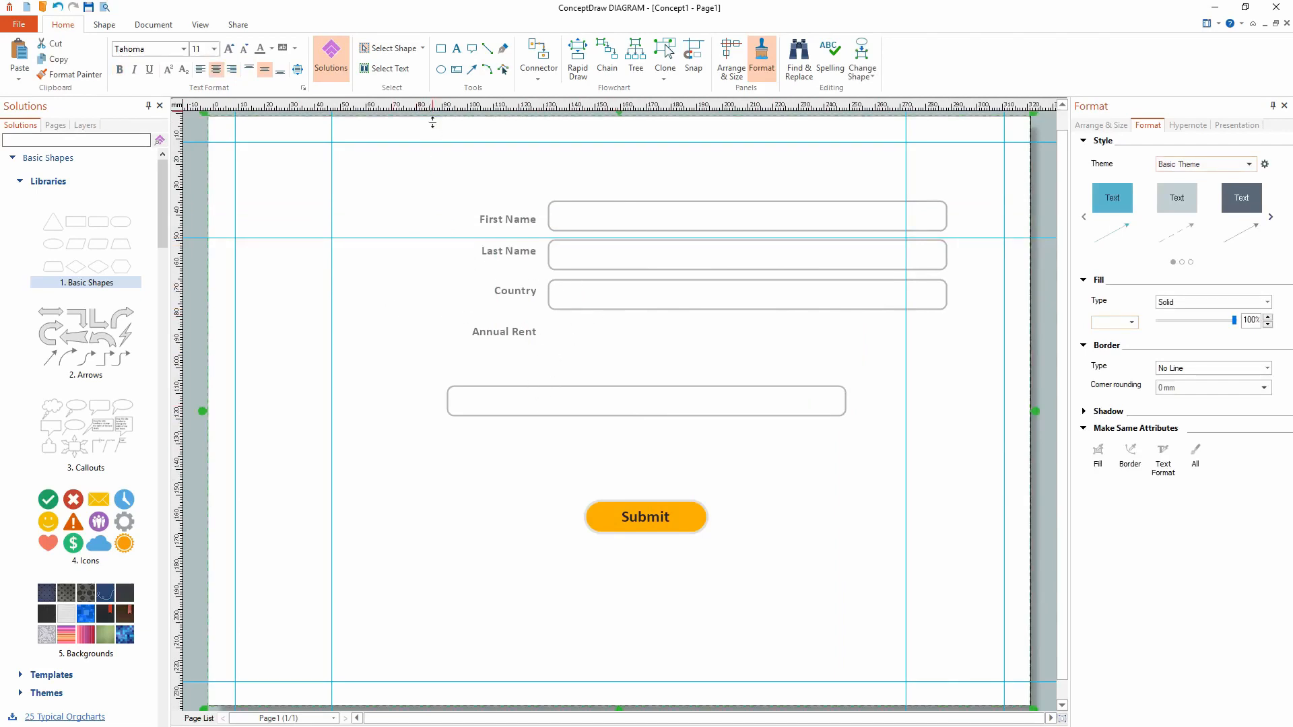
left_click_drag(432, 122, 436, 324)
- Move the lowest field closer to the Submit button and gather the Country, Last Name and First Name fields below the lower guide
left_click(588, 230)
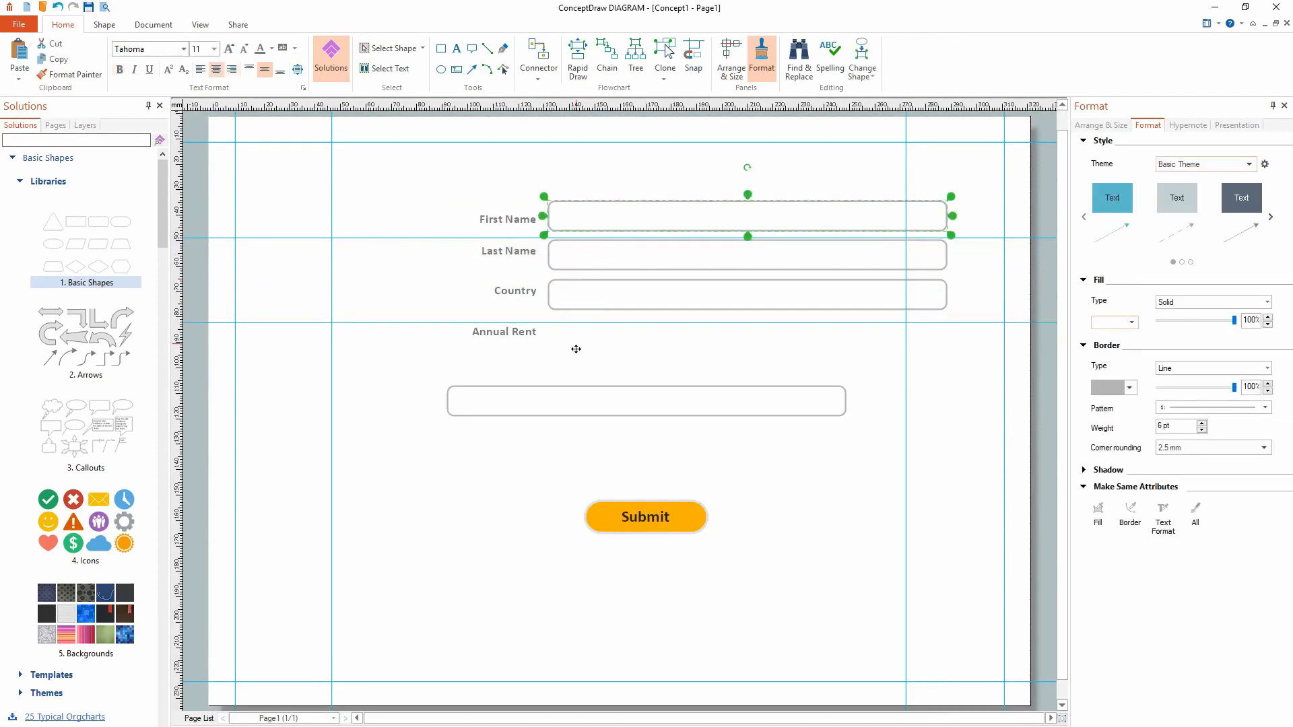
left_click_drag(574, 396, 575, 436)
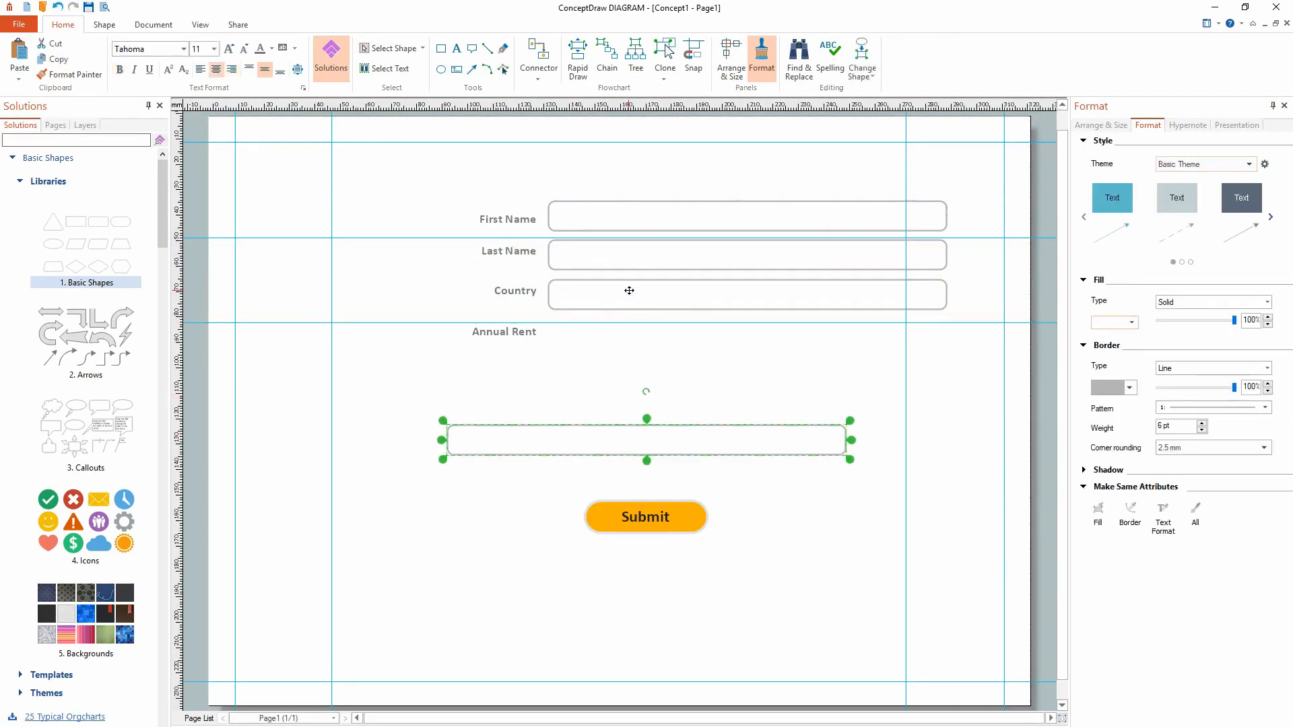
left_click_drag(629, 289, 608, 377)
left_click_drag(645, 254, 615, 378)
left_click(653, 217)
left_click_drag(653, 216, 614, 381)
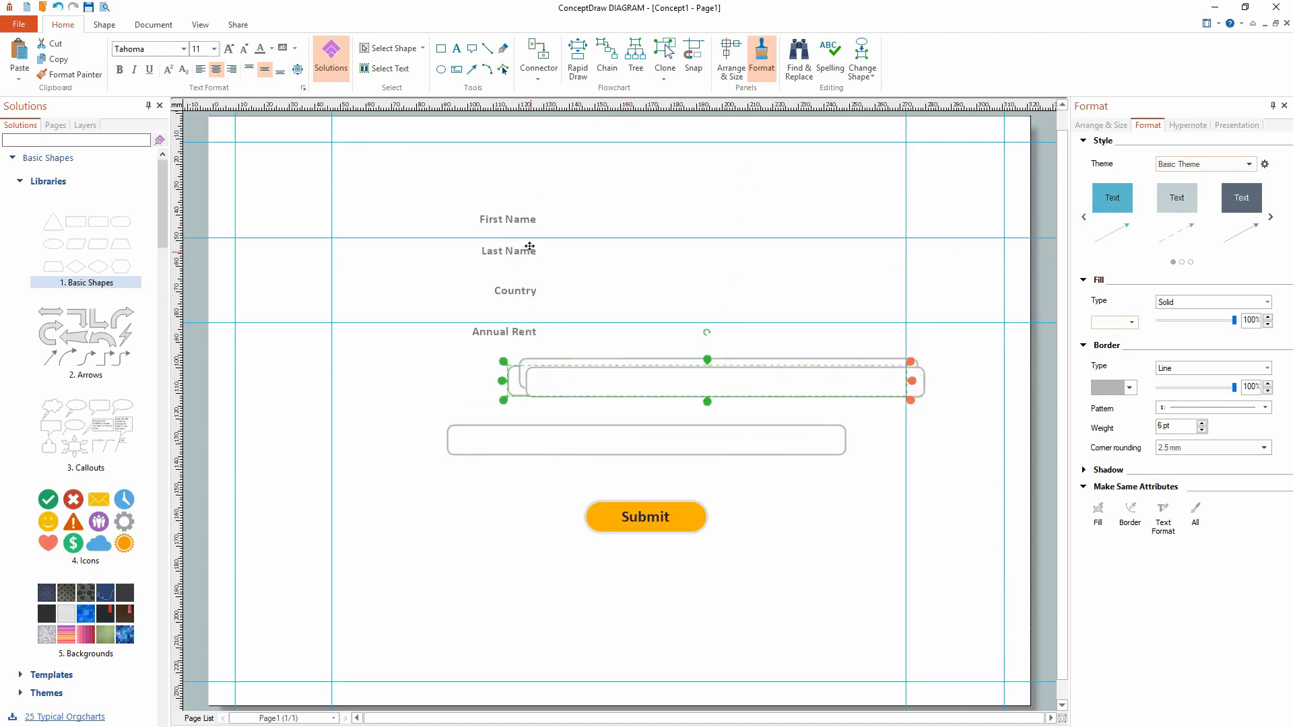
- Move the First Name, Last Name, Country and Annual Rent labels below the lower guide, stacked to the left of the fields
left_click_drag(513, 221, 426, 348)
left_click_drag(512, 248, 429, 389)
left_click_drag(532, 293, 399, 427)
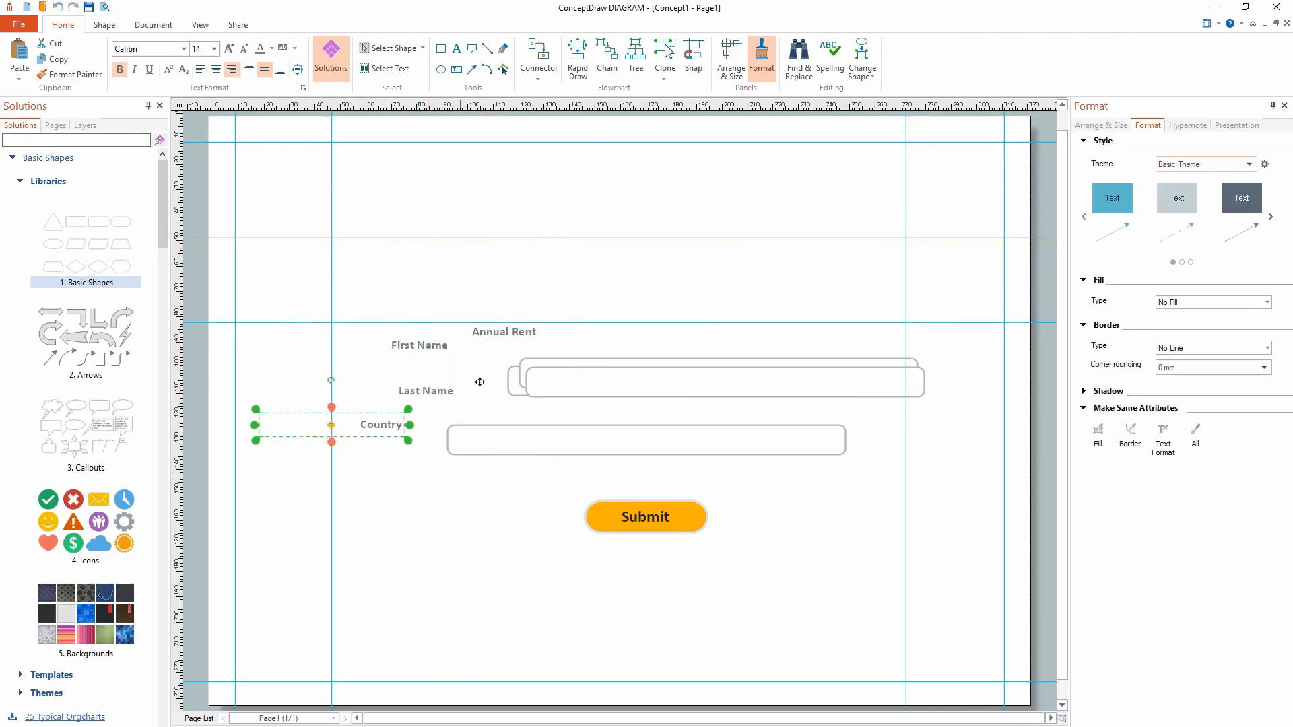
left_click_drag(522, 335, 412, 485)
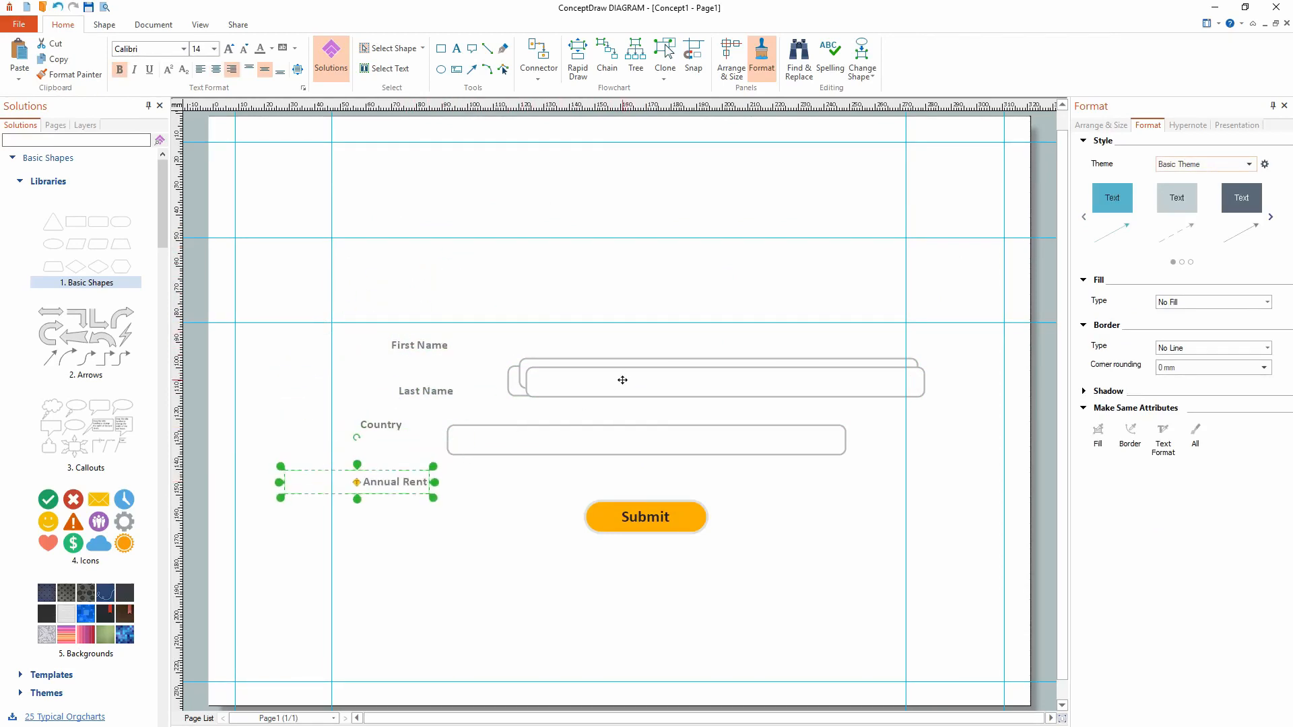
- Snap one field under the upper horizontal guide and another under a new guide just below it, both ending at the inner vertical guide beside the far margin
left_click_drag(622, 380, 604, 254)
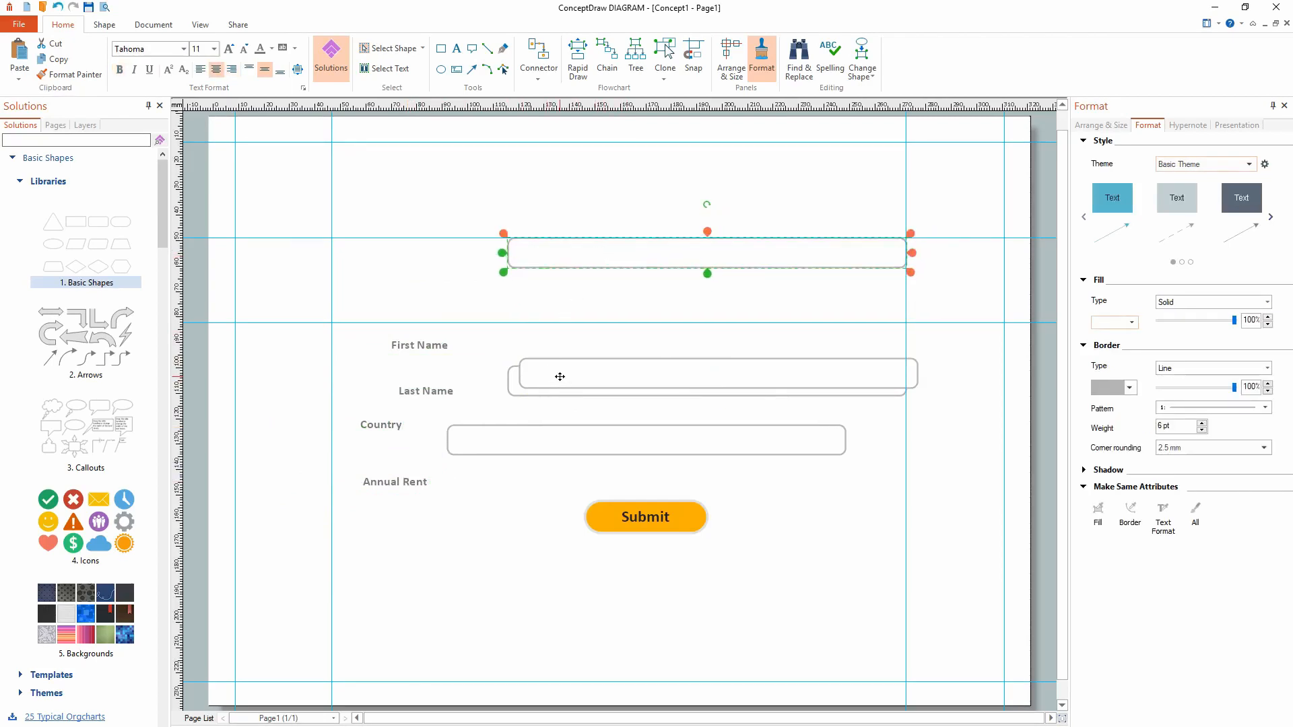
left_click_drag(472, 103, 500, 290)
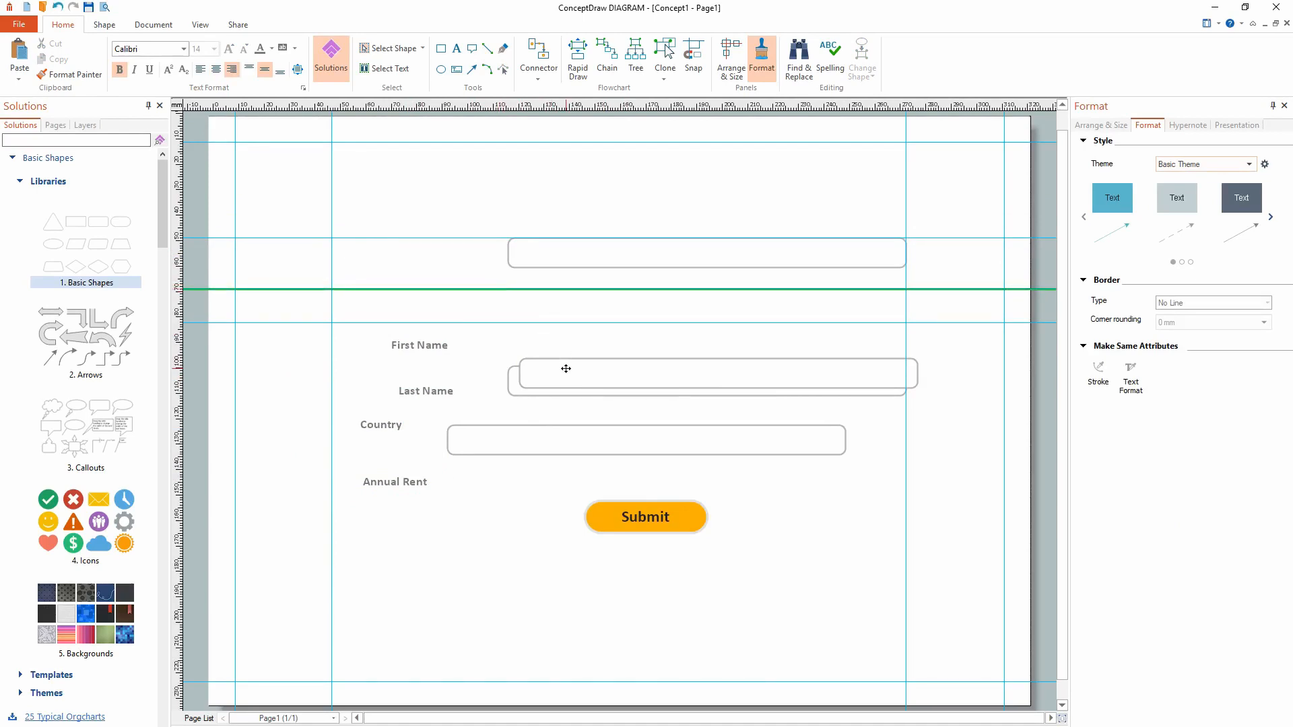
left_click_drag(566, 369, 552, 298)
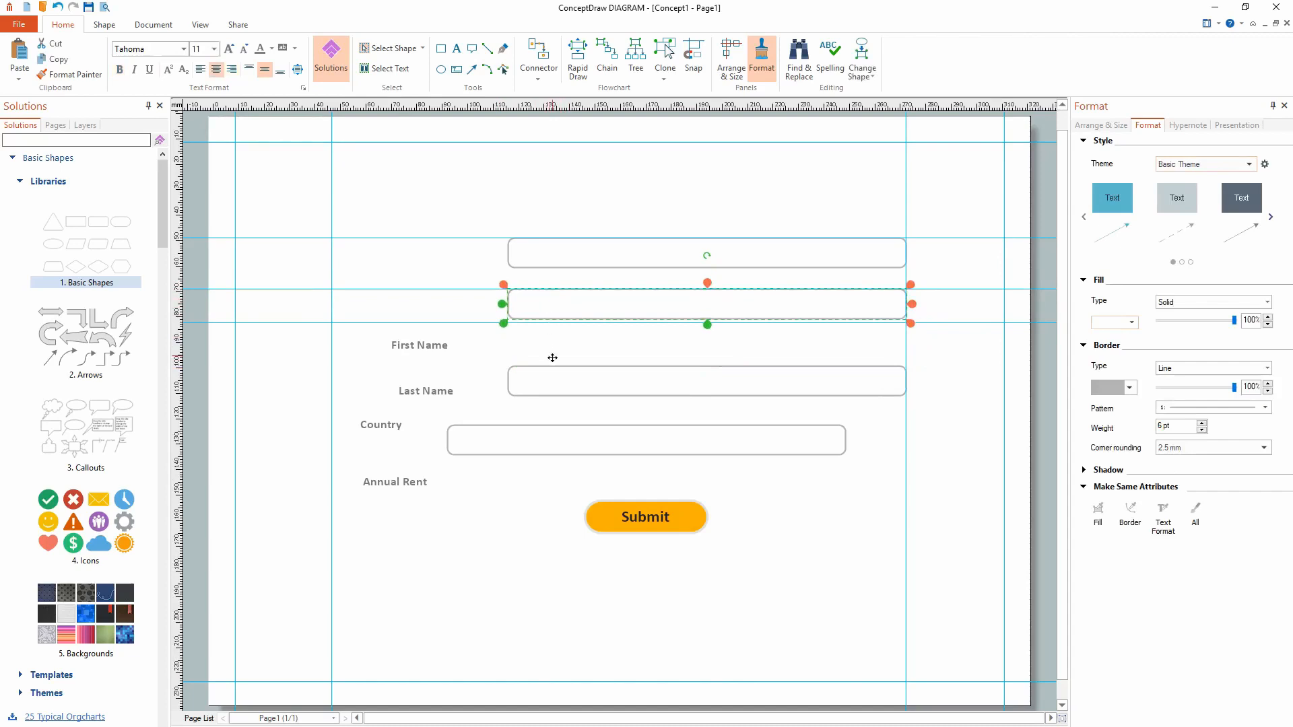
- Lower the third row's guide slightly, add a fourth row guide below it, and snap the remaining two fields under them in line with the others
left_click_drag(392, 324, 396, 340)
left_click_drag(543, 375, 542, 348)
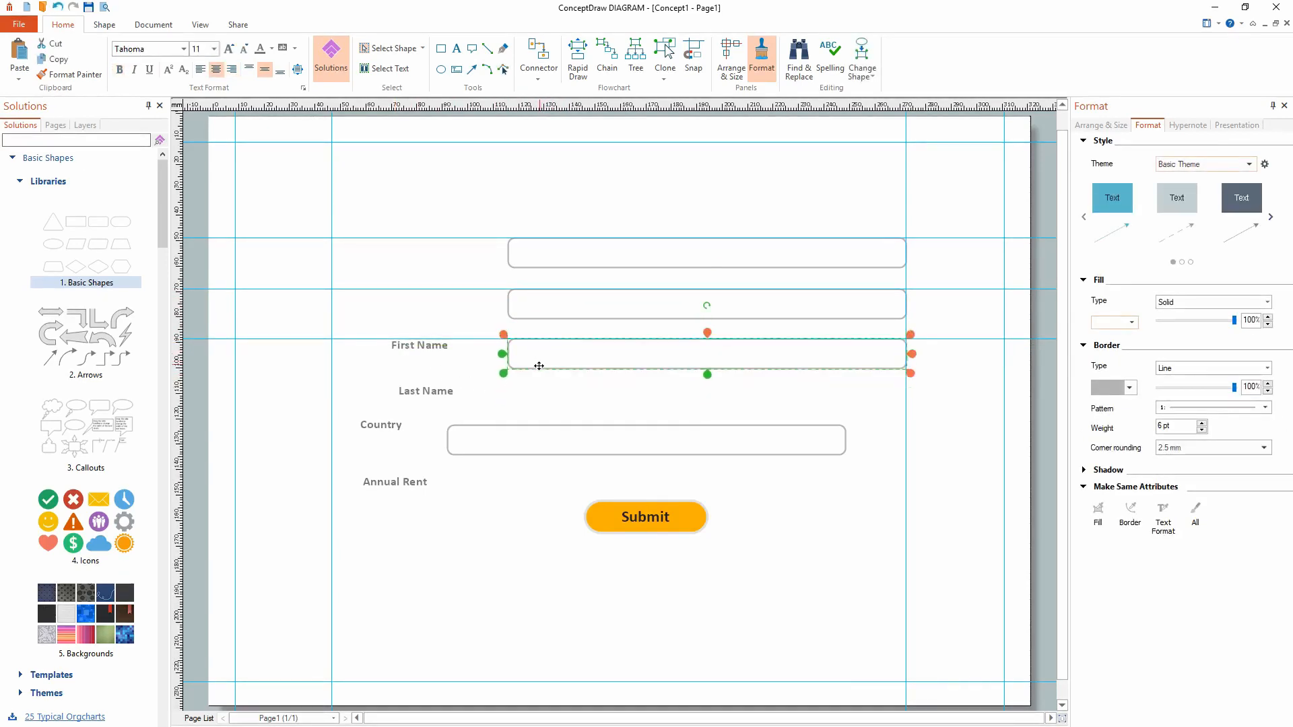
left_click_drag(430, 108, 486, 390)
left_click_drag(553, 431, 613, 400)
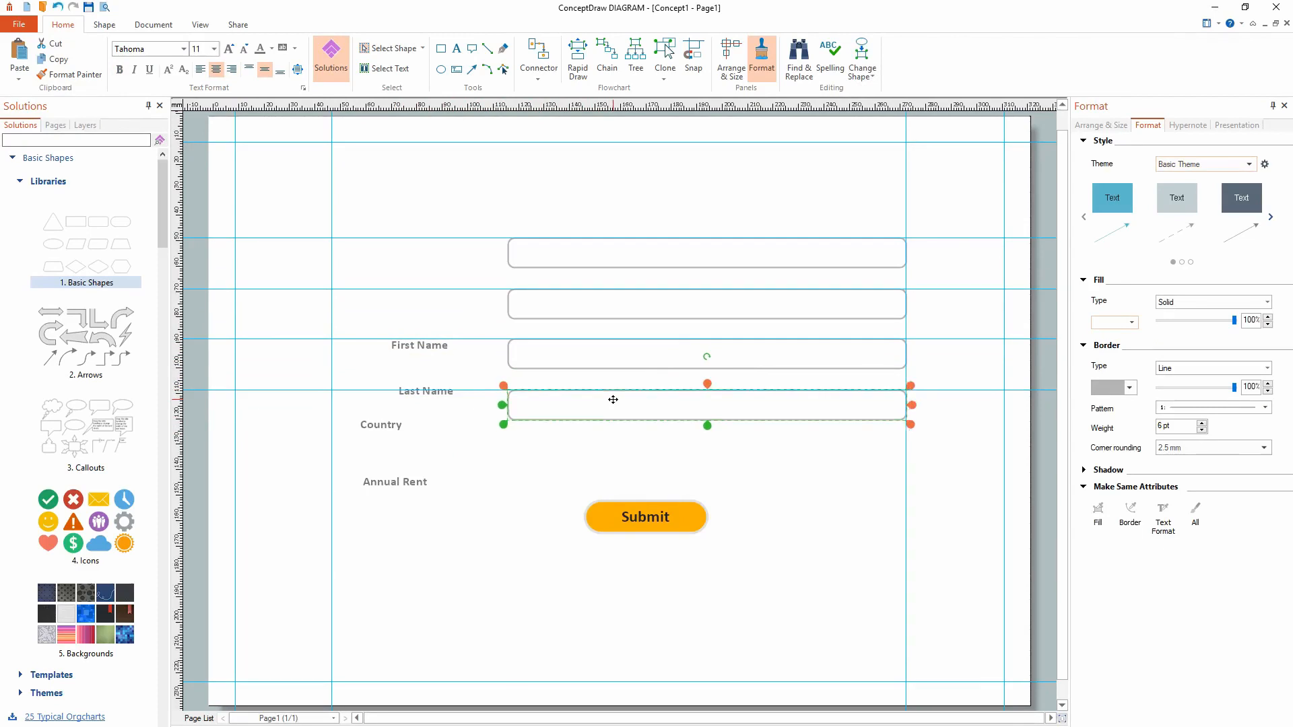
- Add a horizontal guide at the Annual Rent label's height and snap the Submit button beneath it, flush with the fields' right edge
left_click_drag(539, 106, 561, 485)
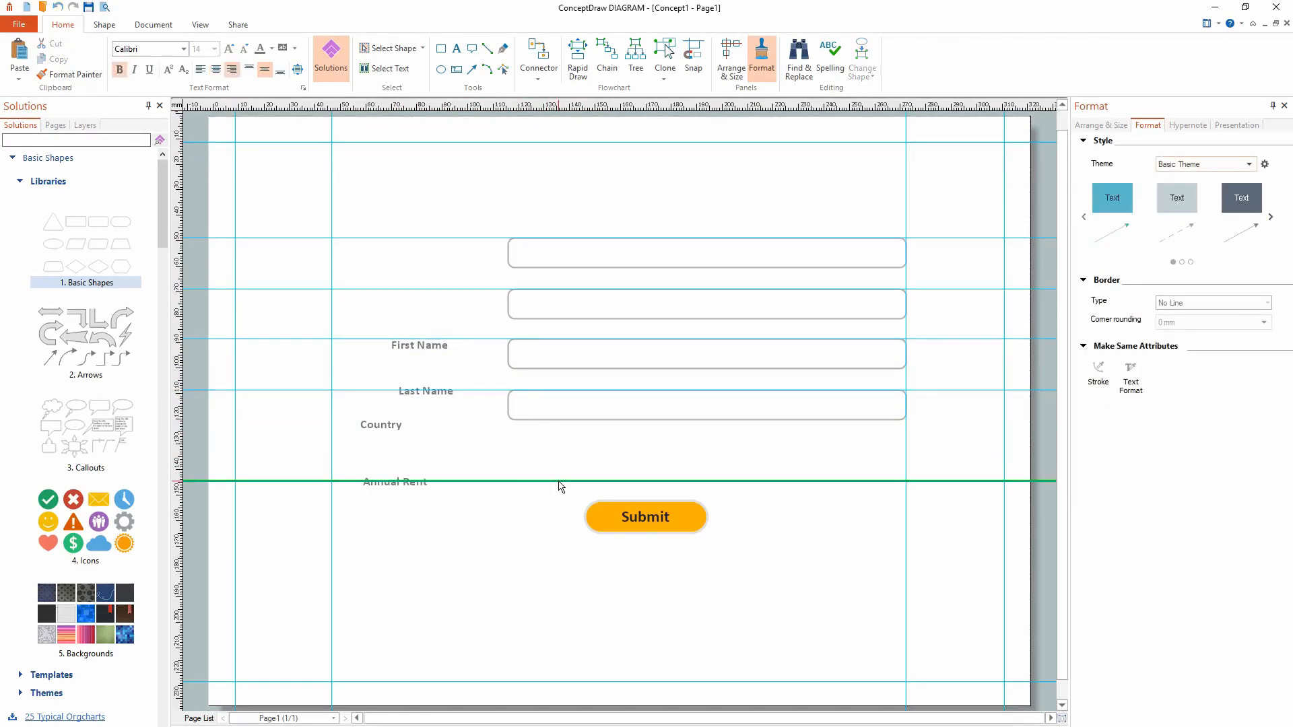
left_click_drag(630, 522, 822, 508)
left_click(719, 547)
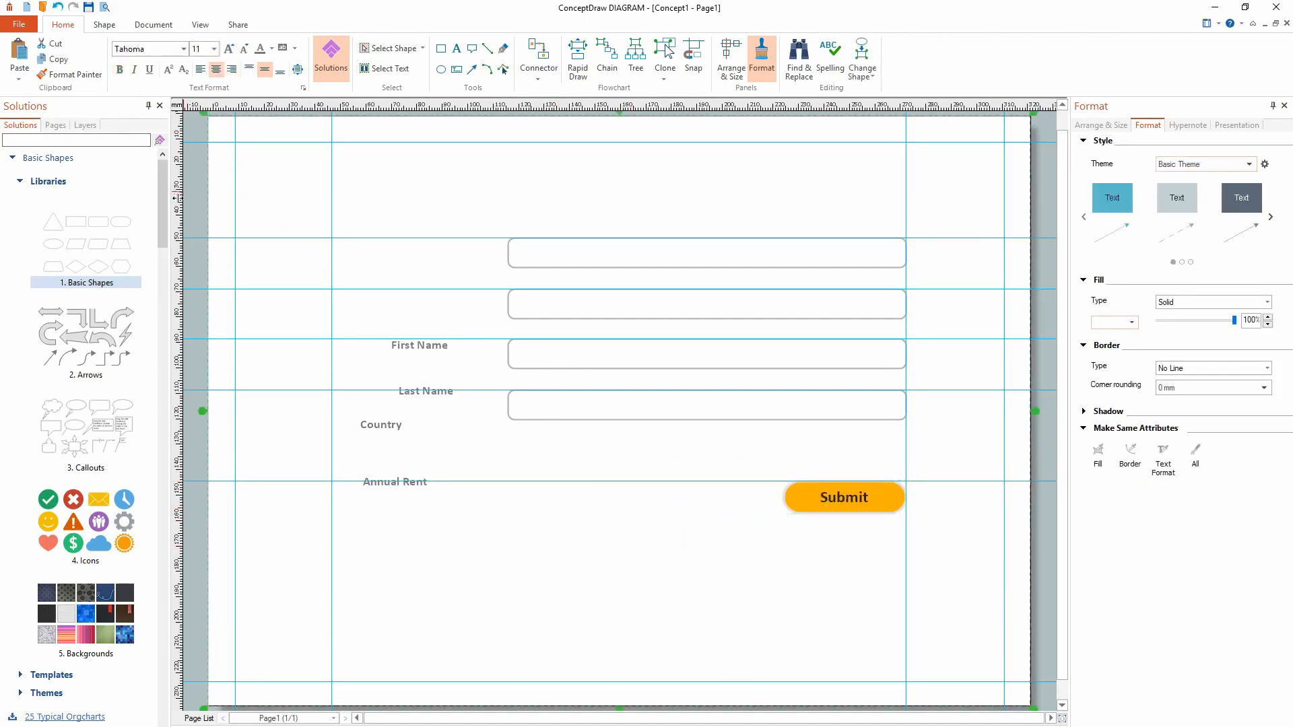
- Right-align the four labels beside their fields on a new vertical guide, and add a horizontal guide above the First Name row
left_click_drag(177, 198, 492, 283)
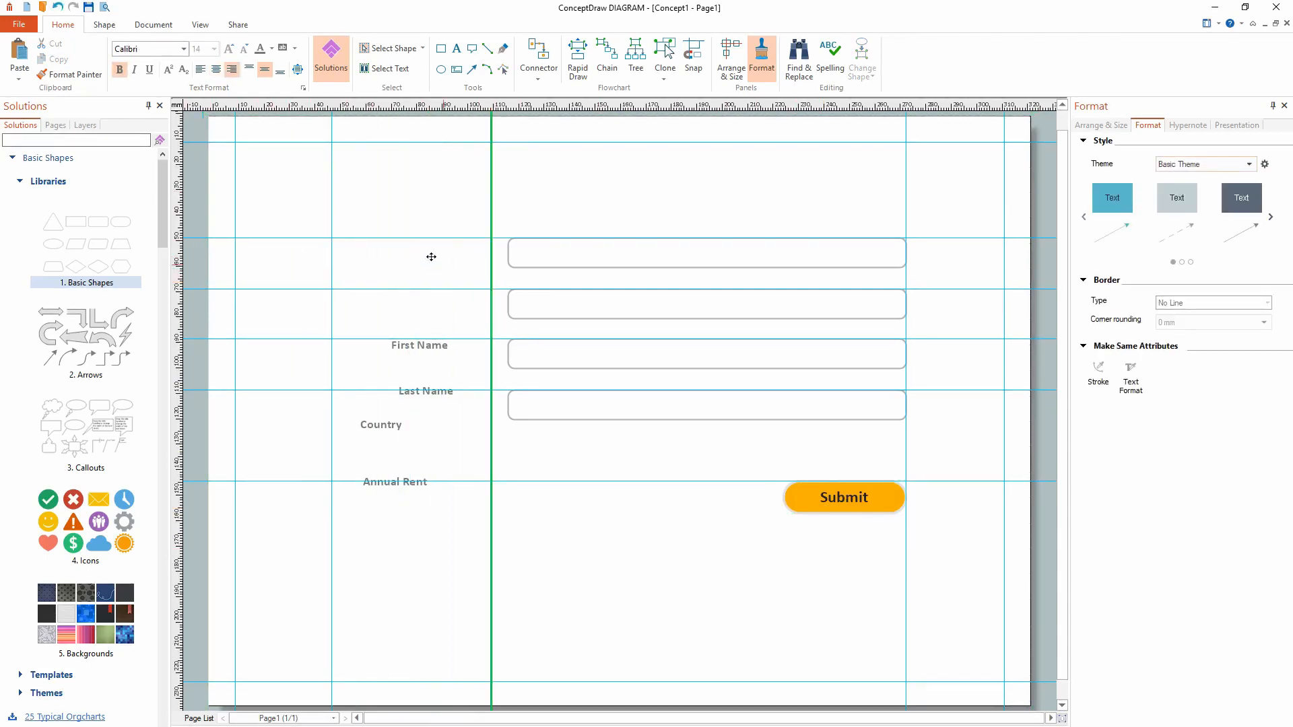
left_click(399, 352)
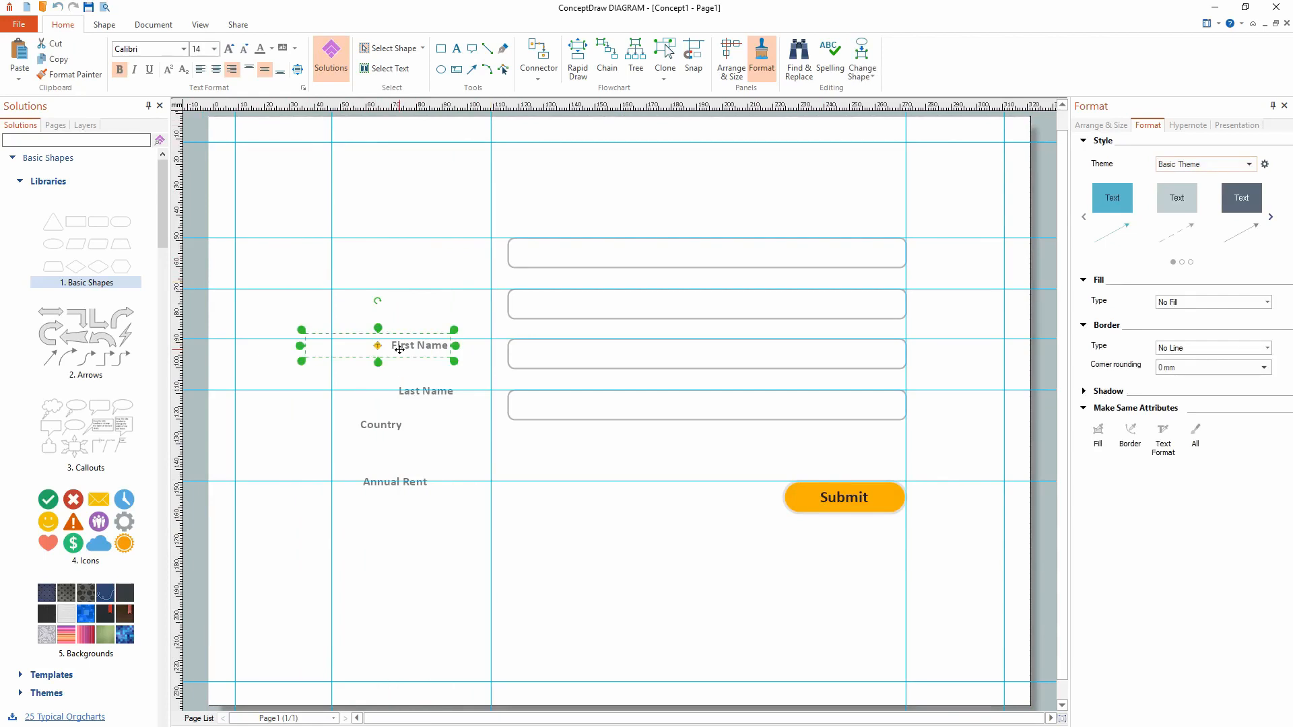
left_click_drag(399, 349, 436, 257)
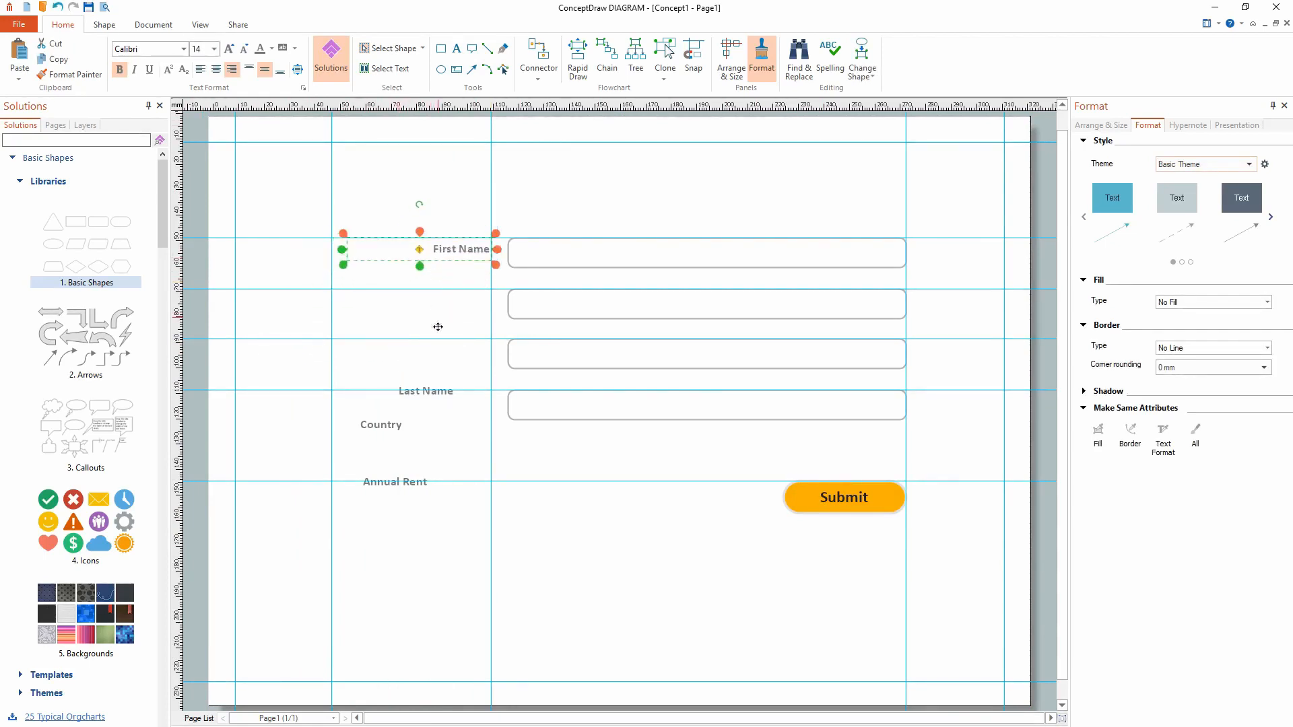
left_click_drag(407, 397, 440, 308)
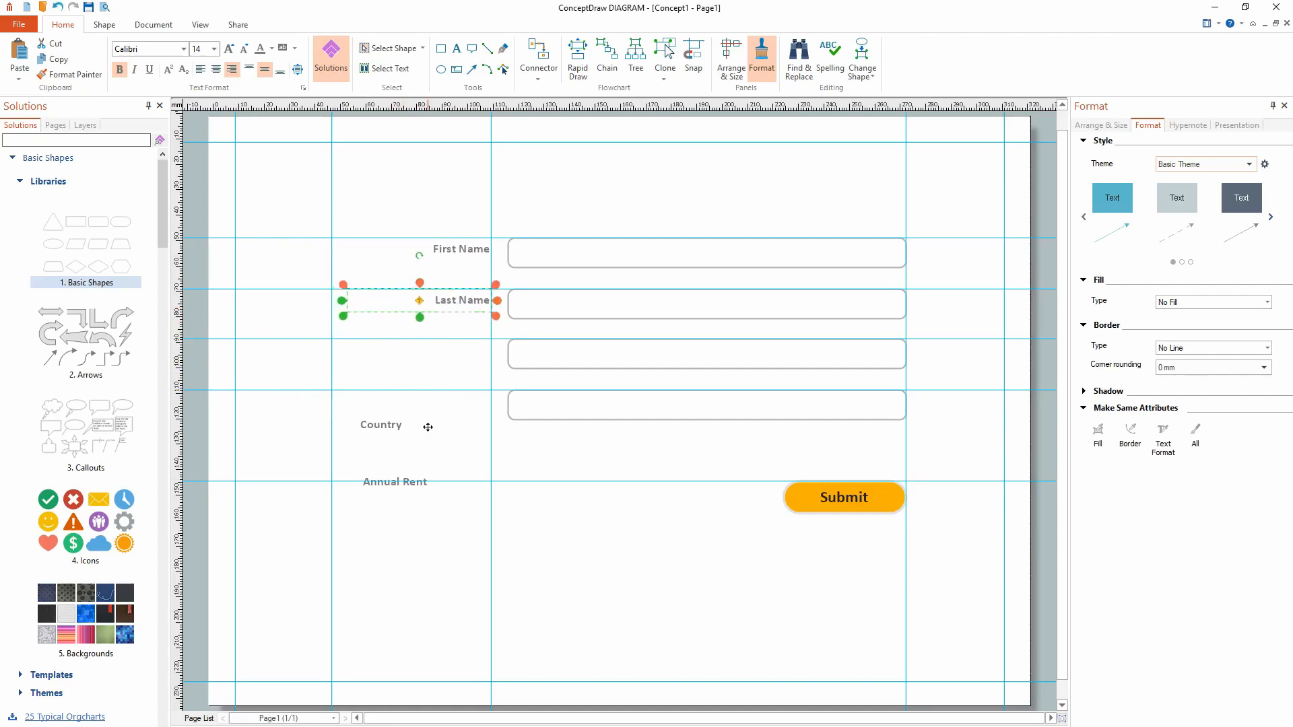
left_click_drag(386, 435, 469, 356)
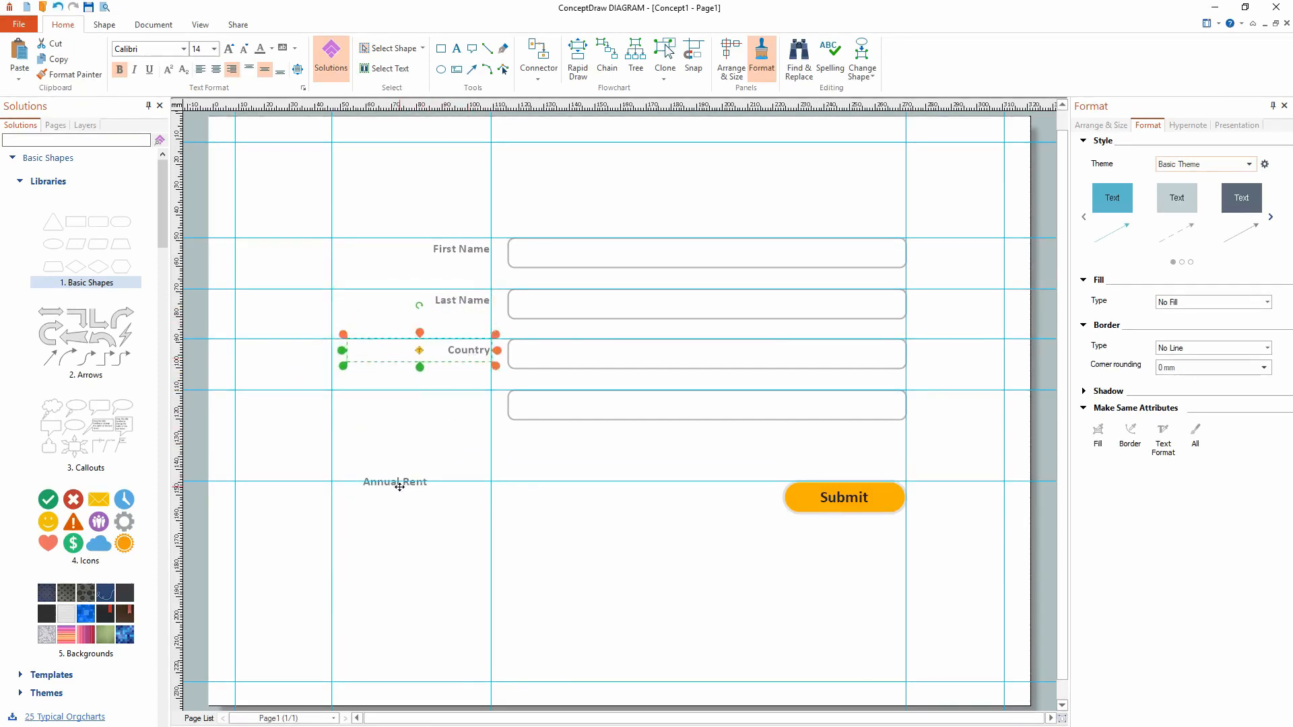
left_click_drag(399, 485, 462, 401)
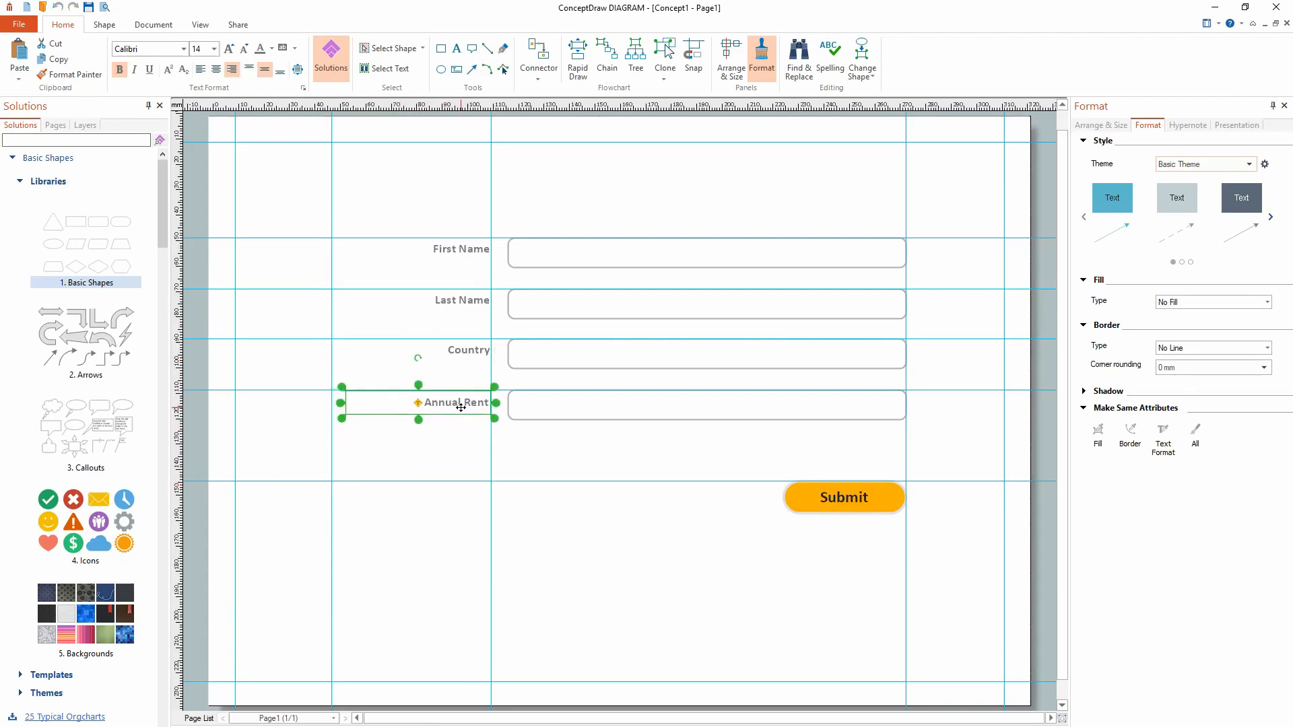
left_click(560, 500)
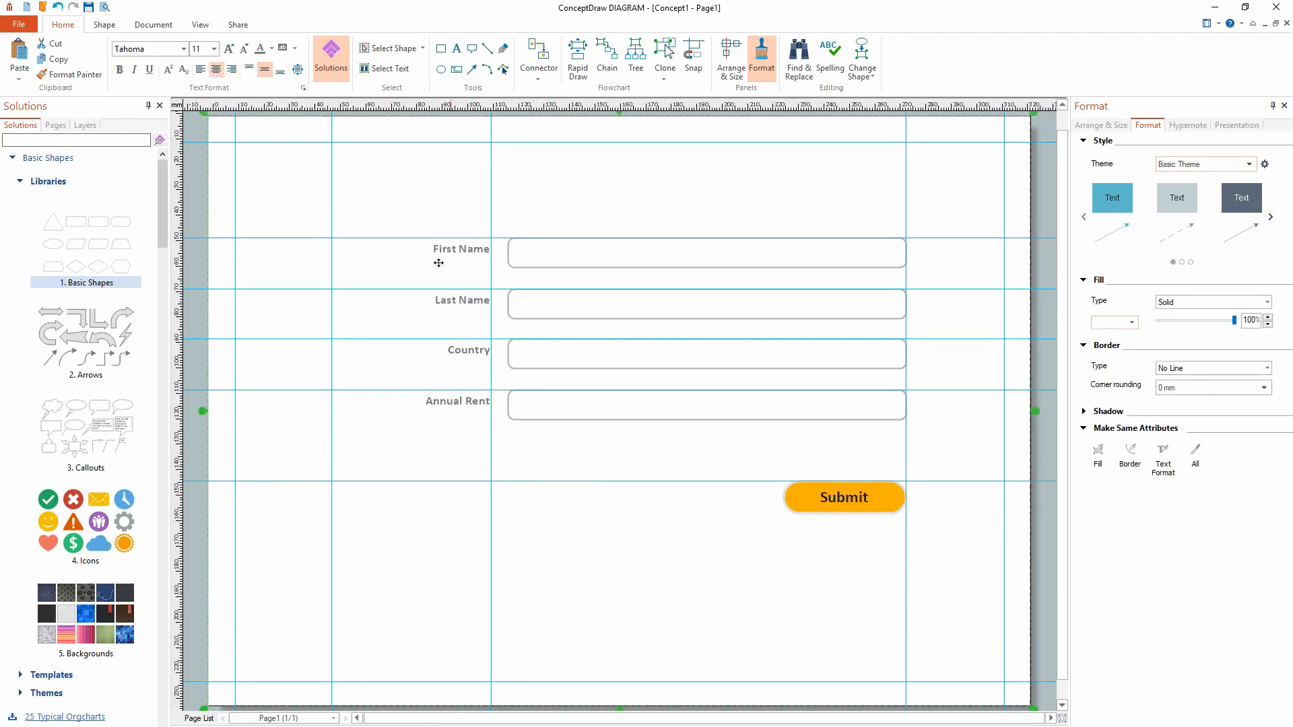
mouse_move(331, 196)
left_mouse_down()
mouse_move(328, 217)
mouse_move(326, 195)
left_mouse_up()
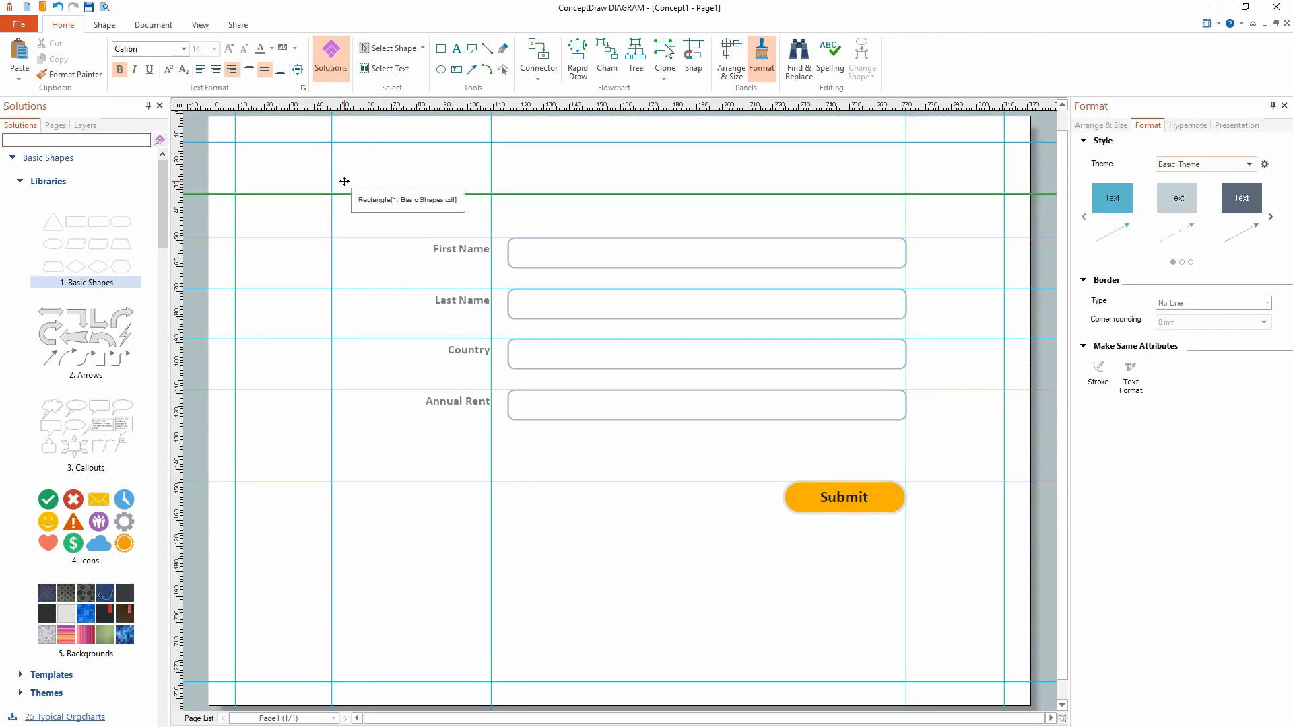
- Fill the First Name and Last Name fields with the lightest grey
left_click(689, 248)
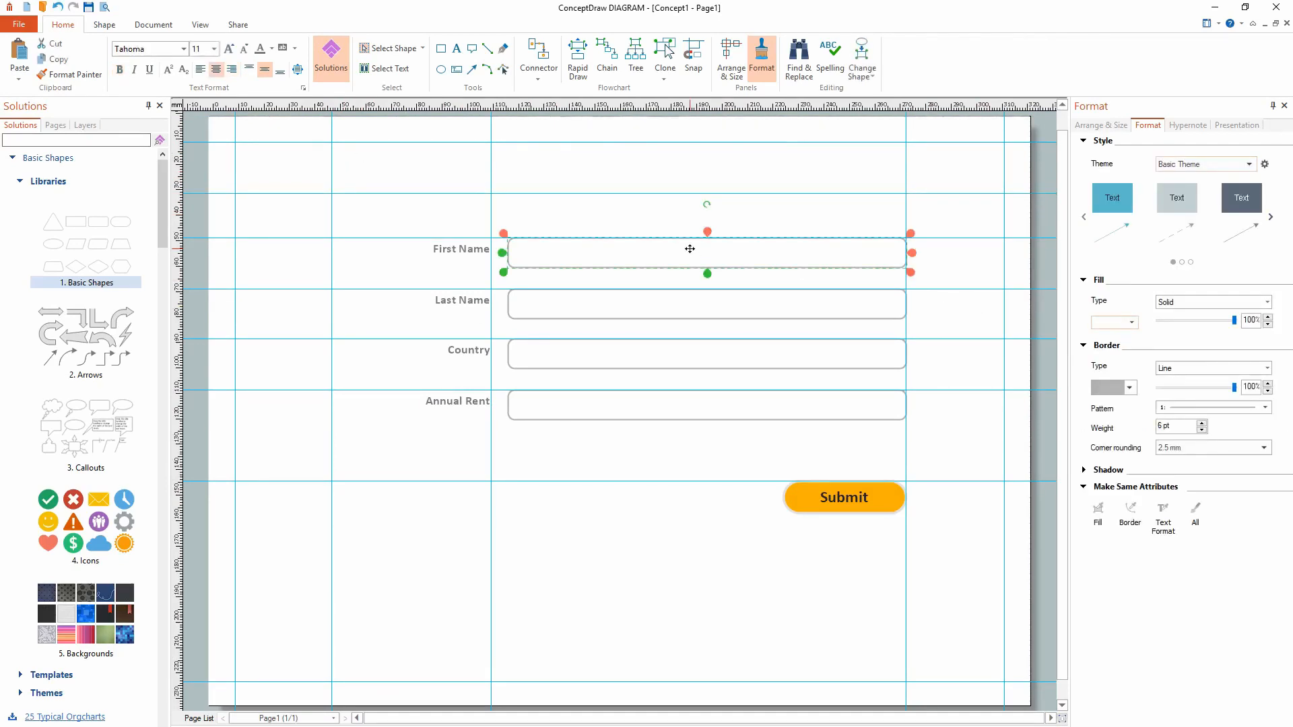
left_click(1131, 322)
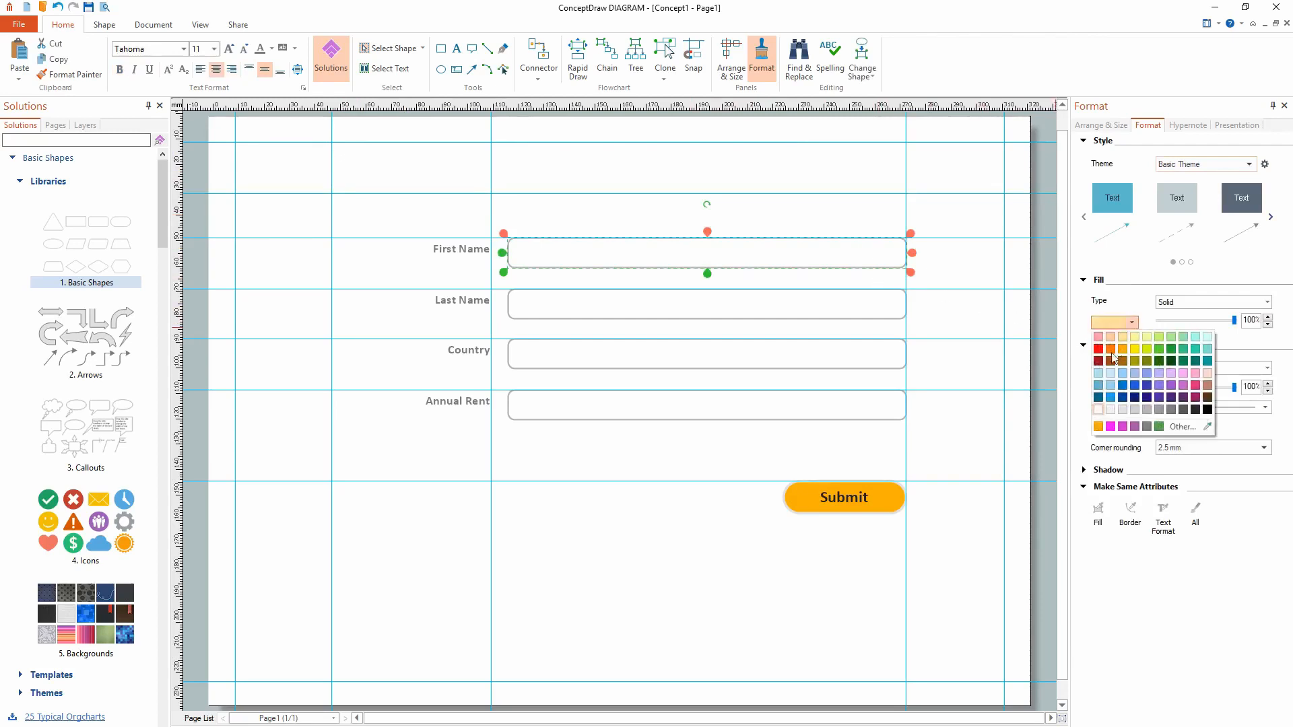
left_click(1111, 410)
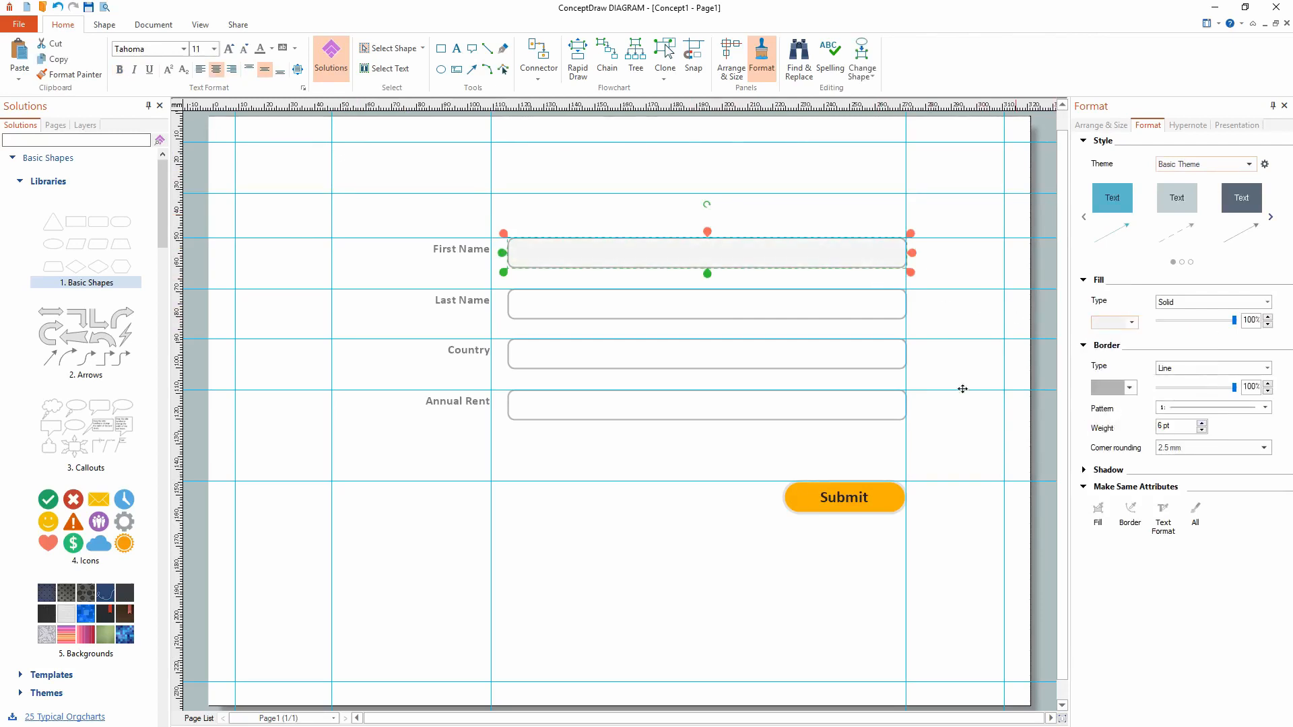
left_click(743, 312)
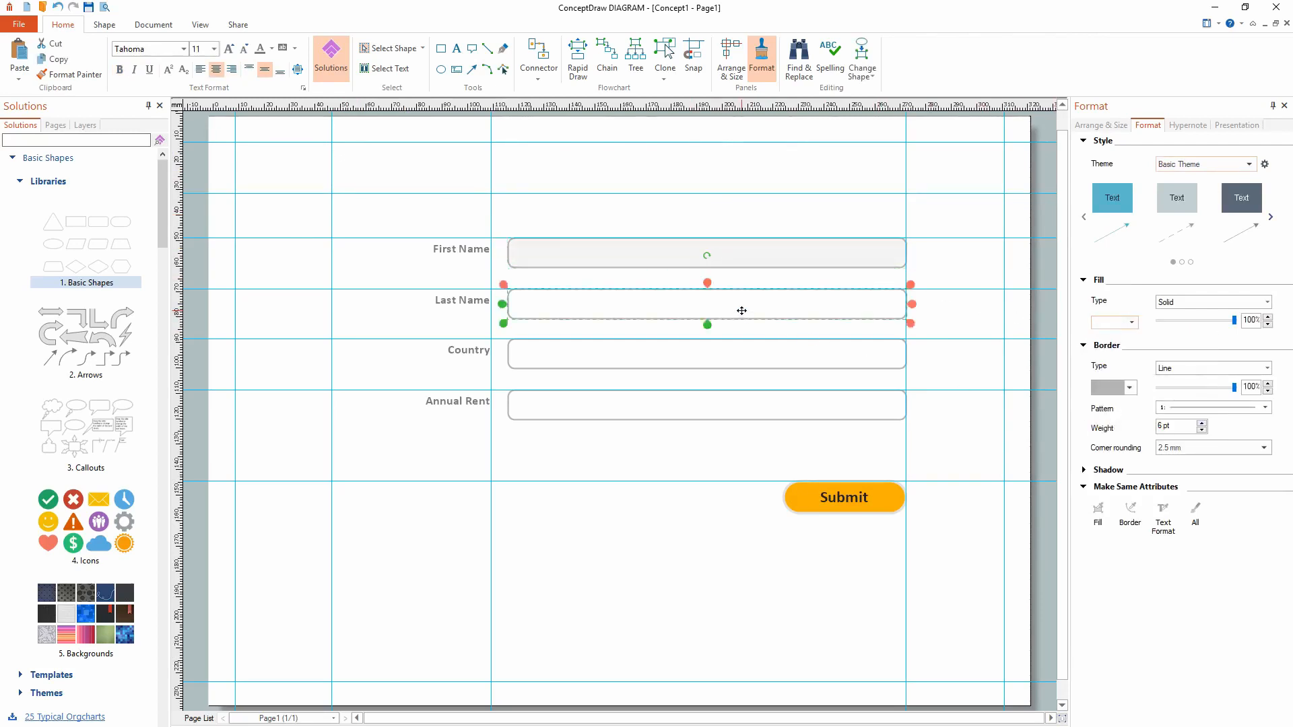
left_click(1139, 327)
left_click(1110, 410)
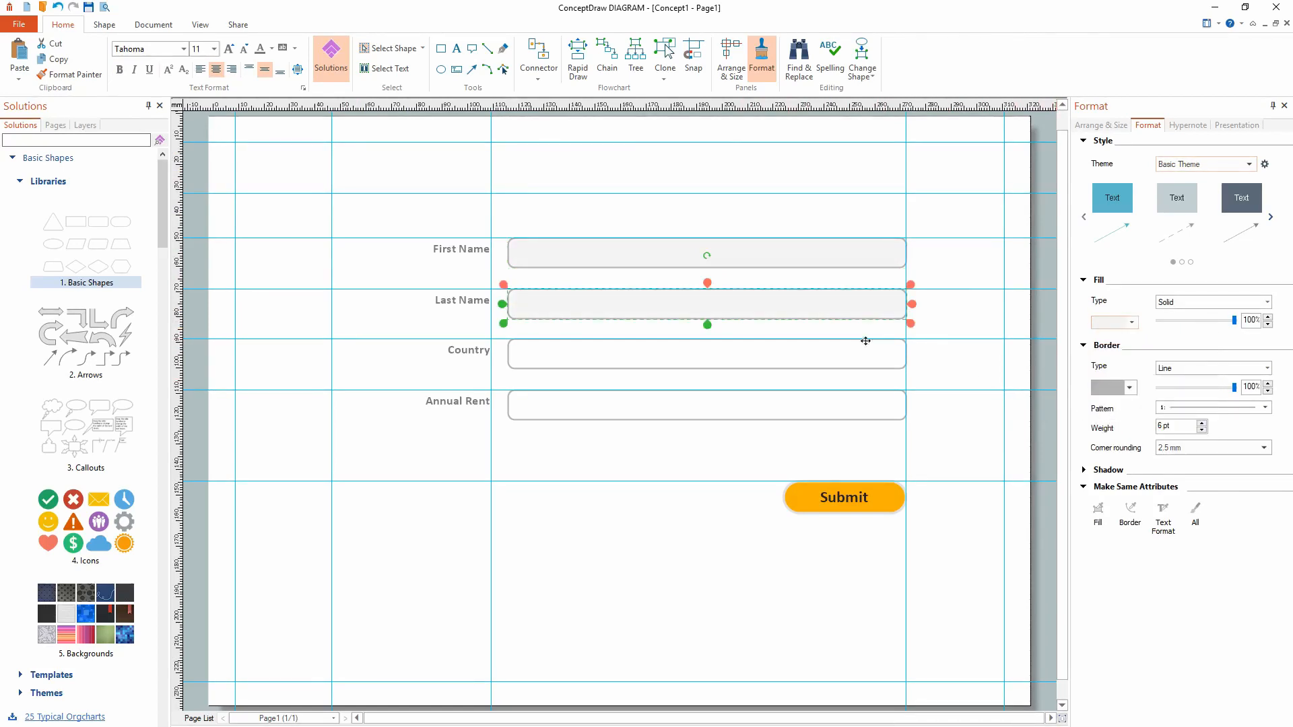
- Fill the Country and Annual Rent fields with the same lightest grey
left_click(764, 353)
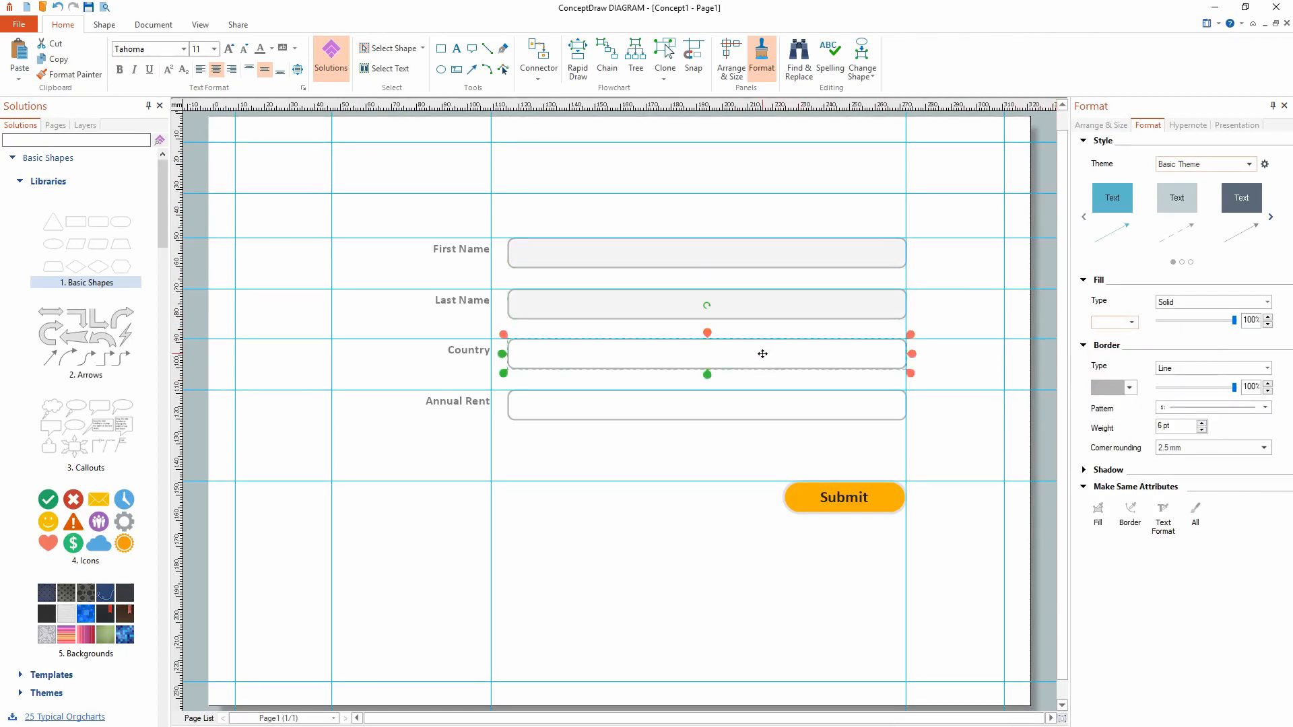
left_click(1132, 323)
left_click(1104, 413)
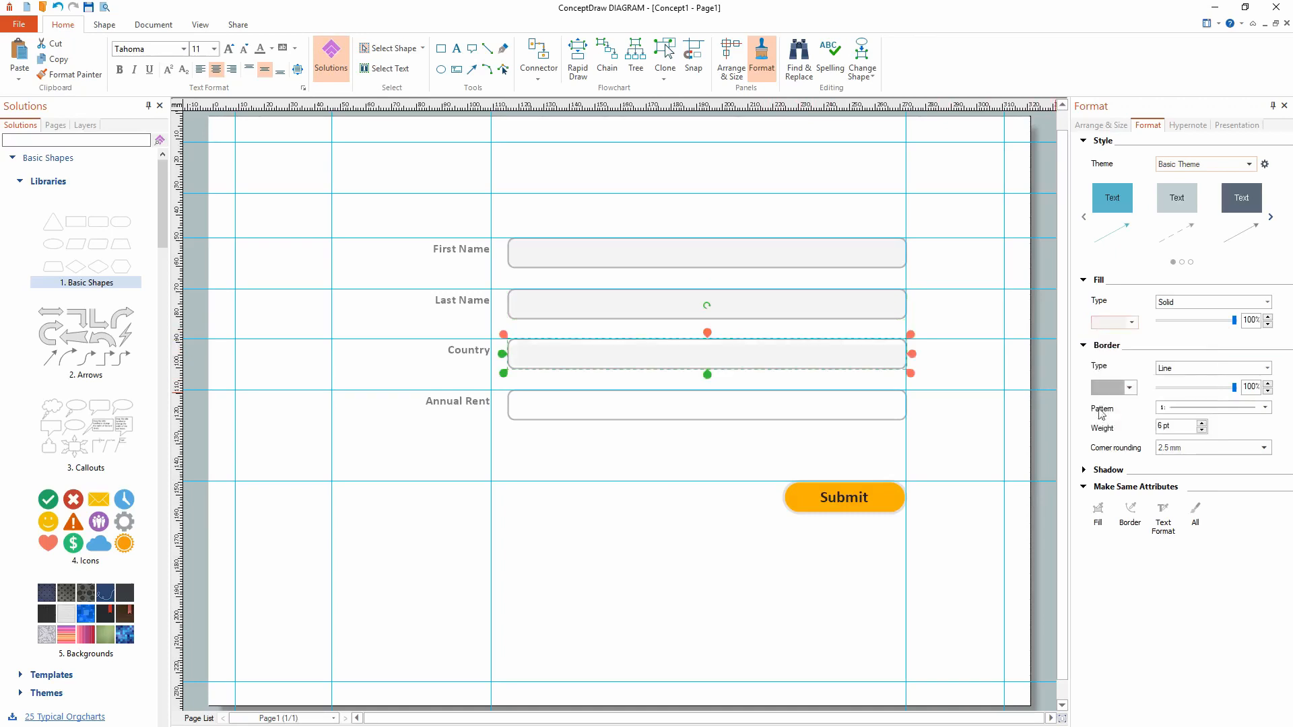
left_click(745, 399)
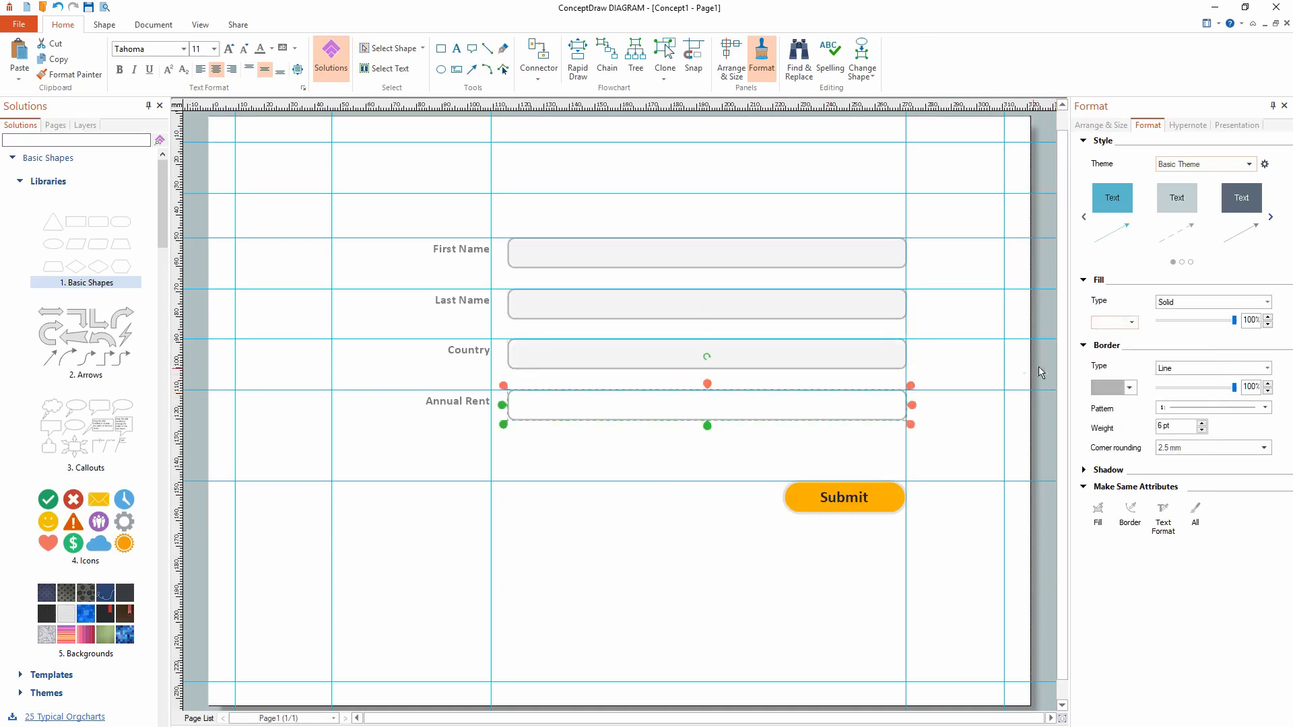
left_click(1132, 323)
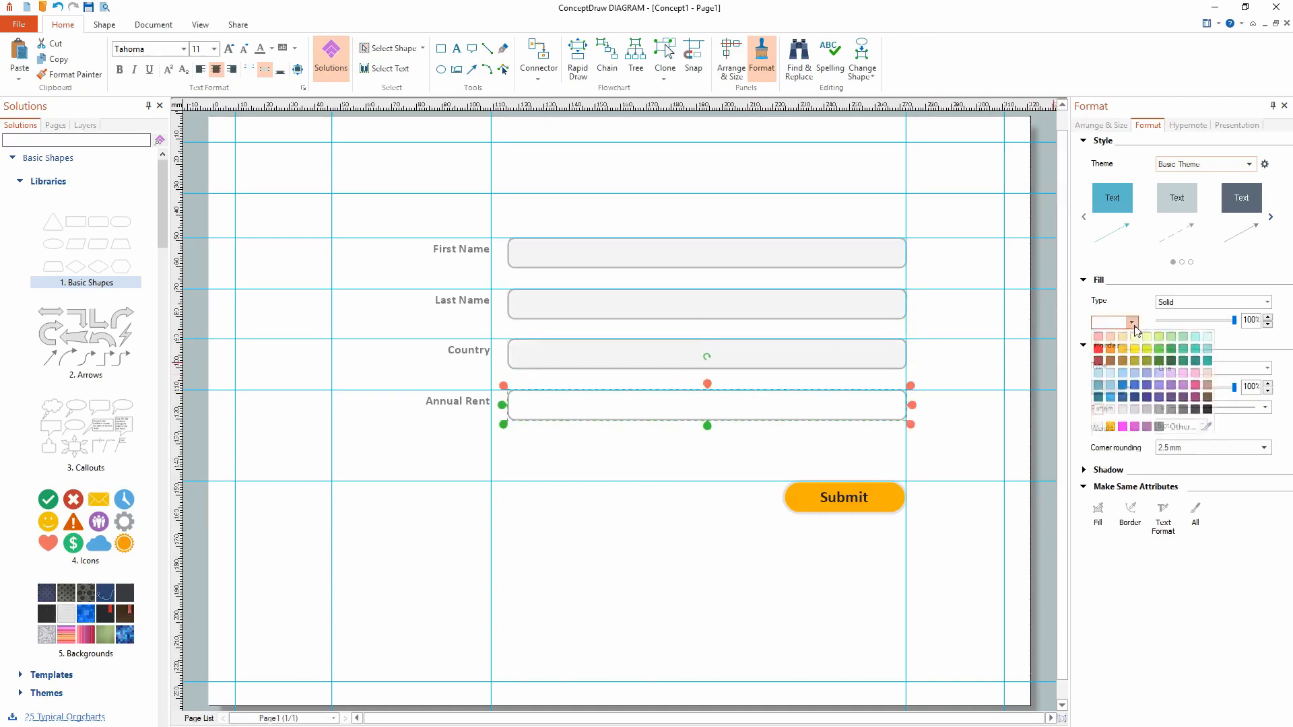
left_click(1104, 409)
left_click(653, 514)
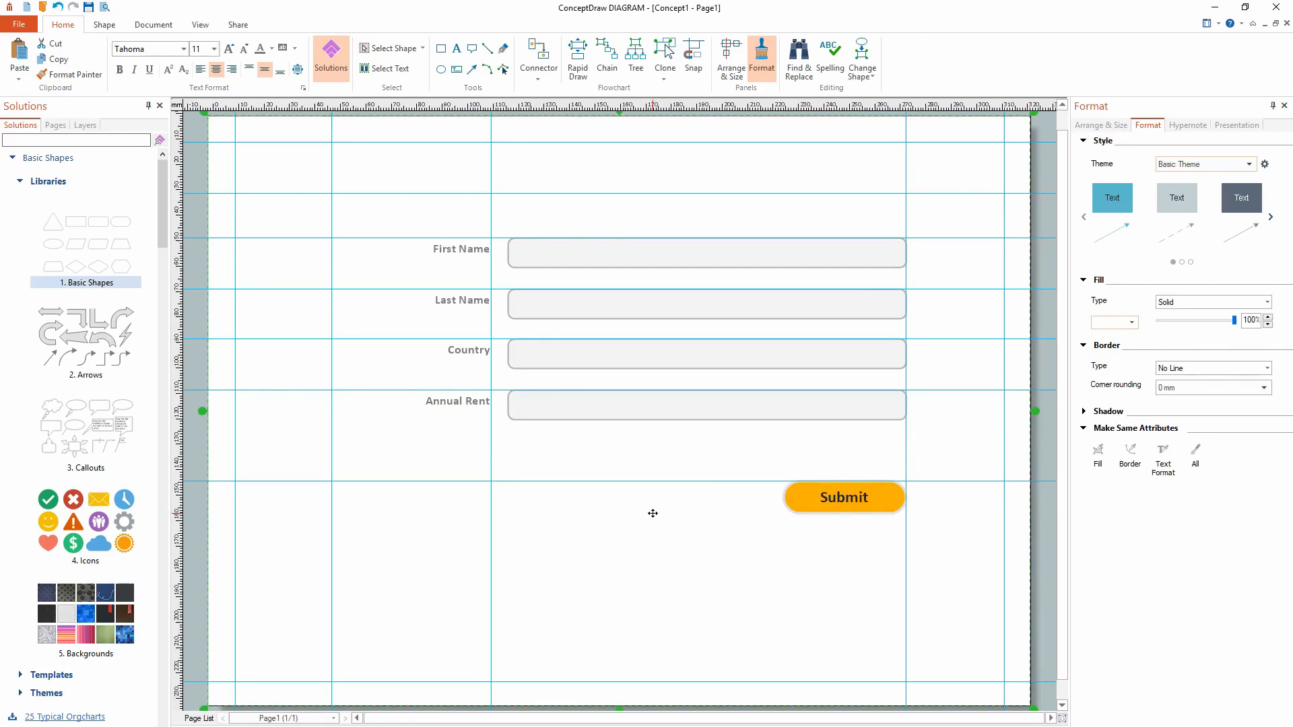
- Select all four labels, their fields and the Submit button and shift them left together toward the page's centre
left_click(471, 253)
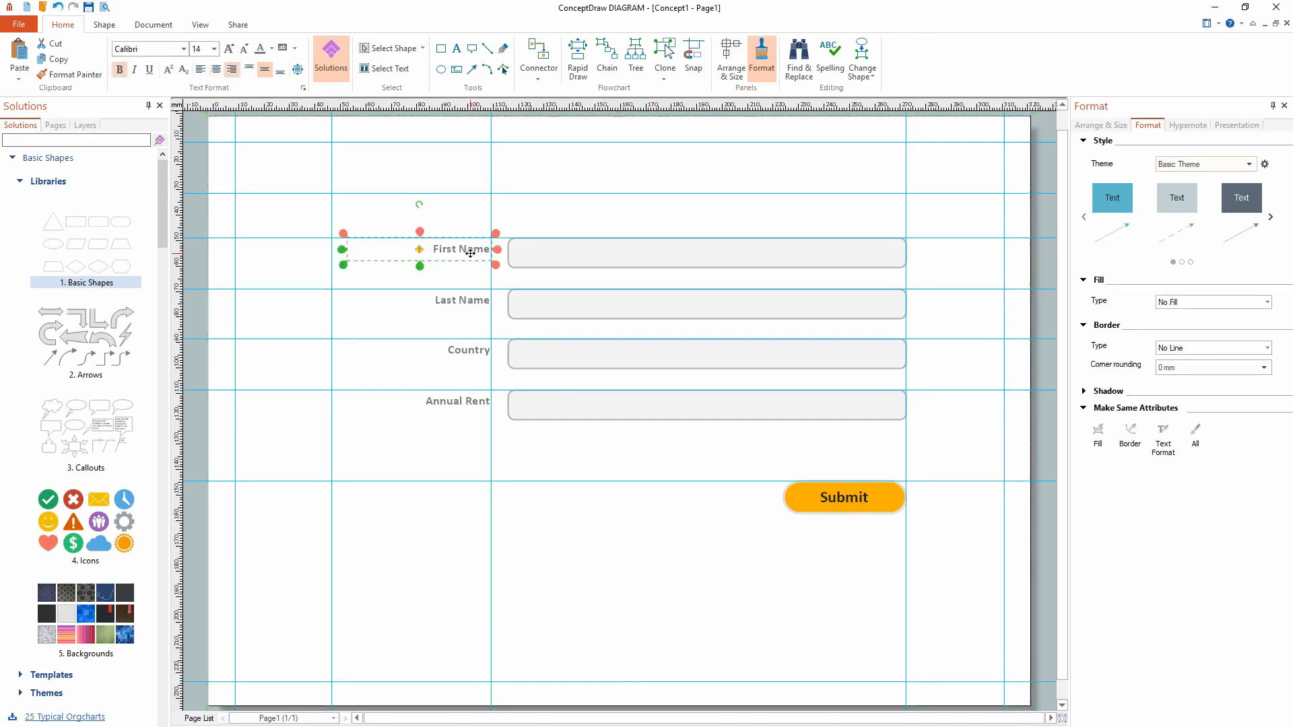
left_click(566, 254, "shift")
left_click(557, 313, "shift")
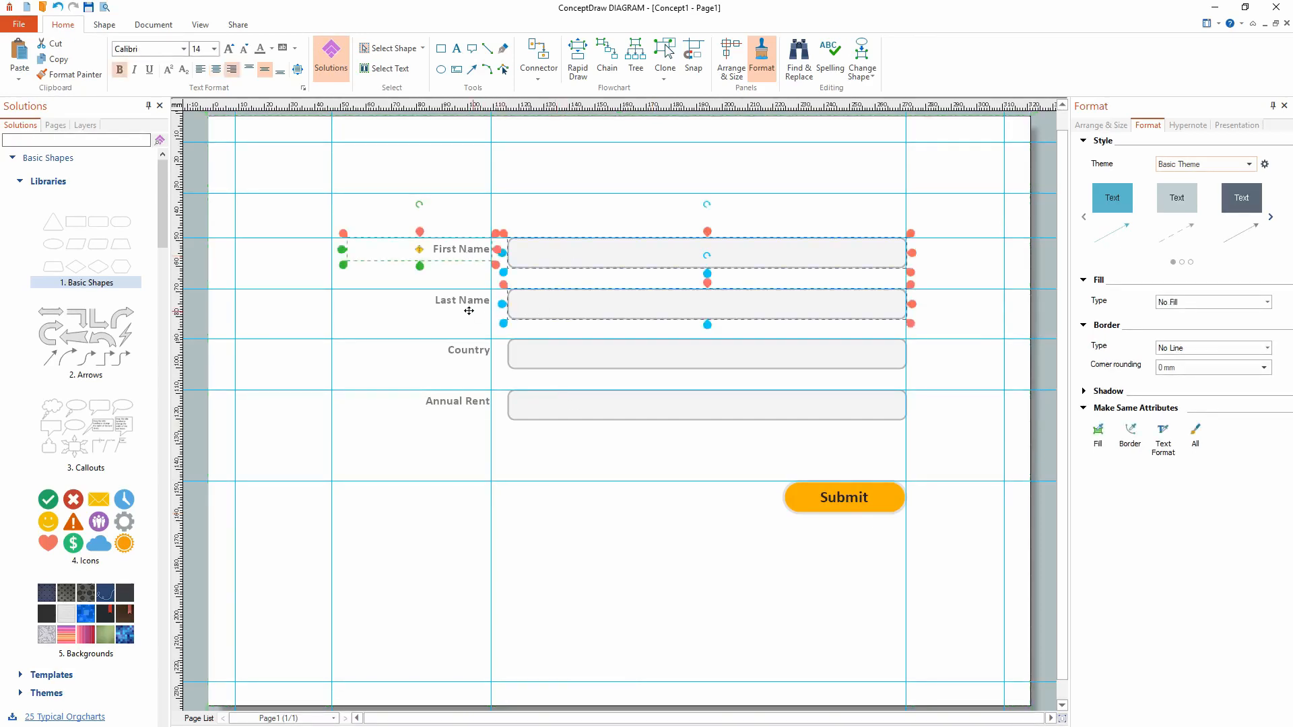
left_click(468, 308, "shift")
left_click(471, 353, "shift")
left_click(563, 367, "shift")
left_click(559, 406, "shift")
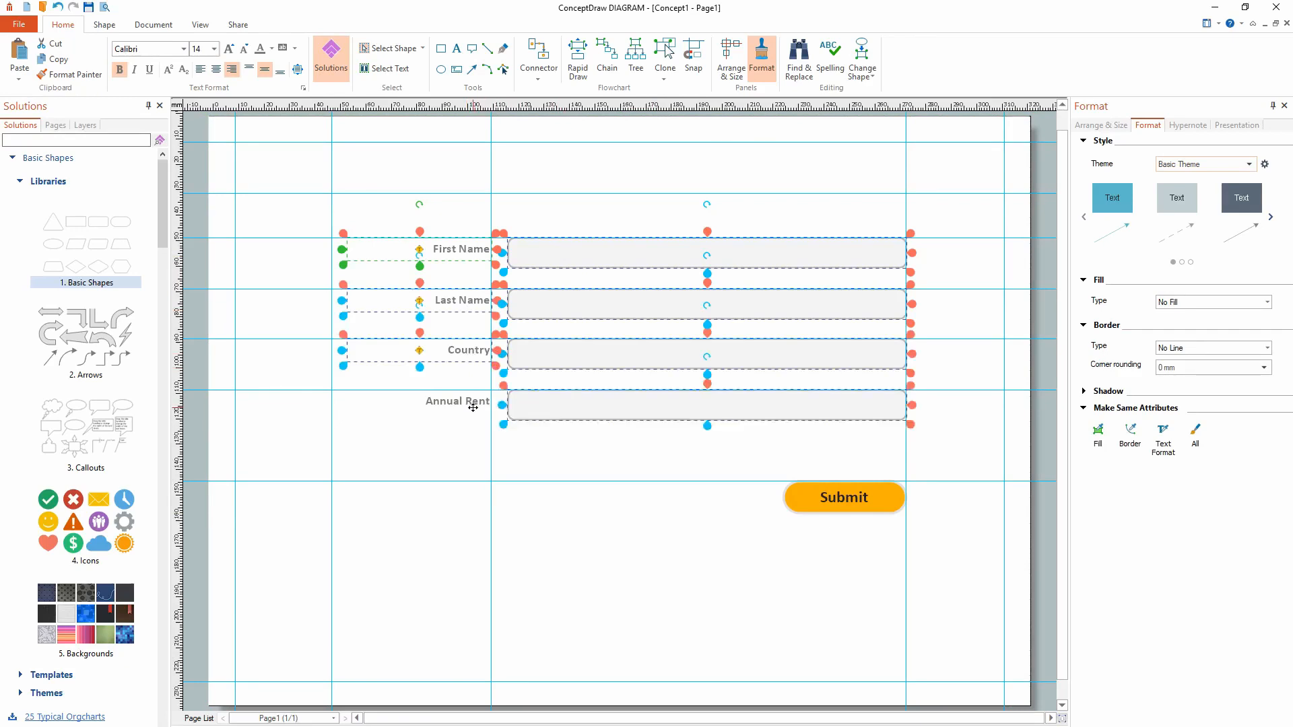
left_click(472, 407, "shift")
left_click(810, 501, "shift")
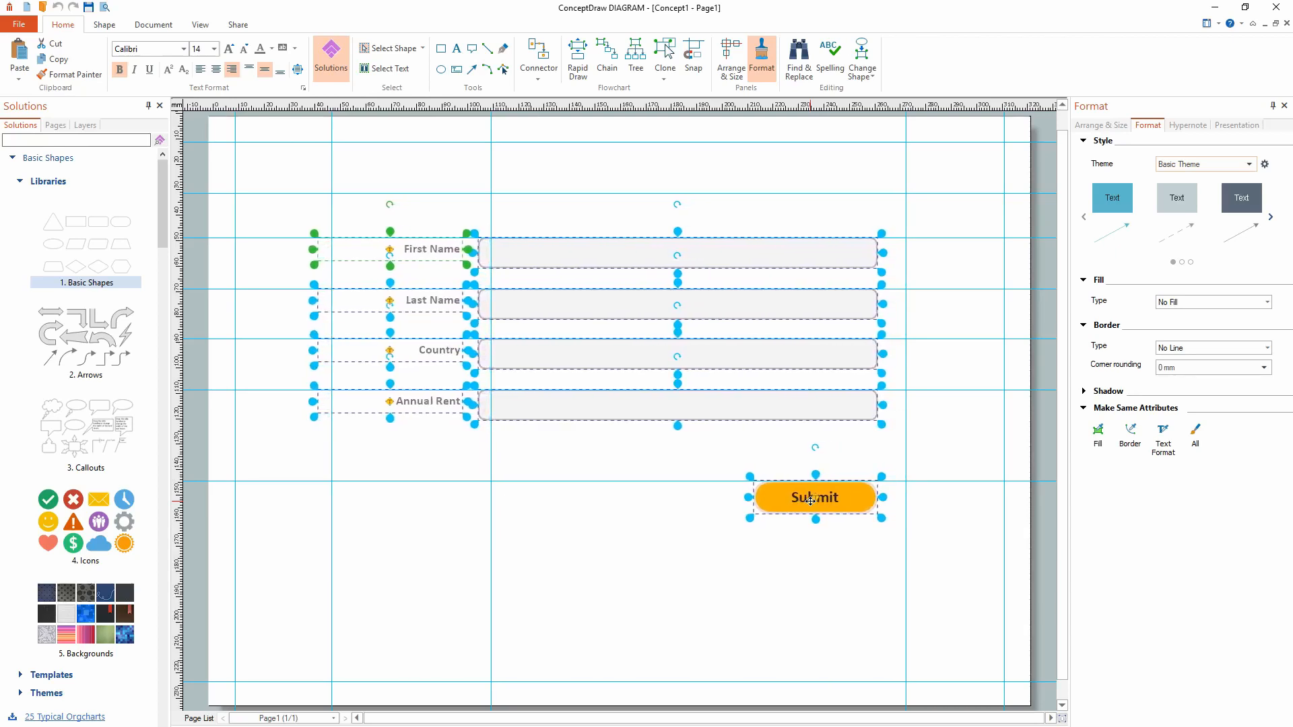
key("Left")
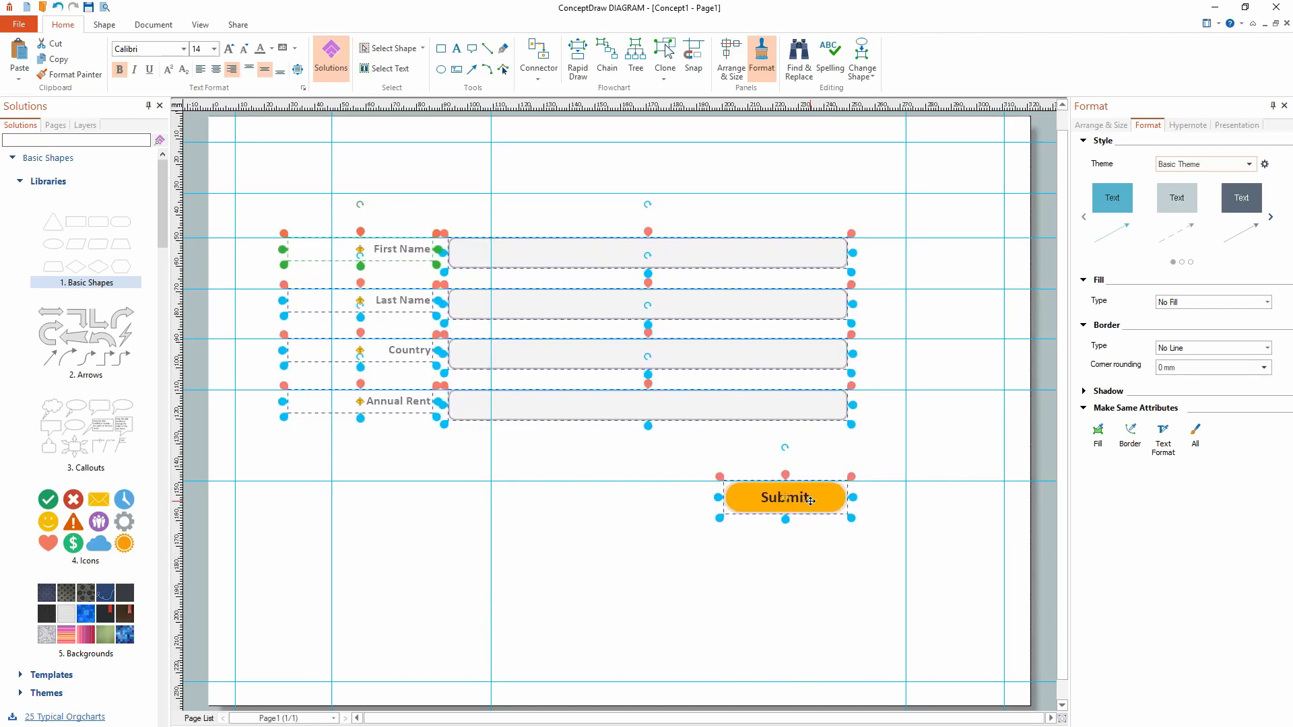
- Move the selected labels, fields and Submit button down together toward the middle of the page and clear the selection
left_click_drag(811, 500, 811, 502)
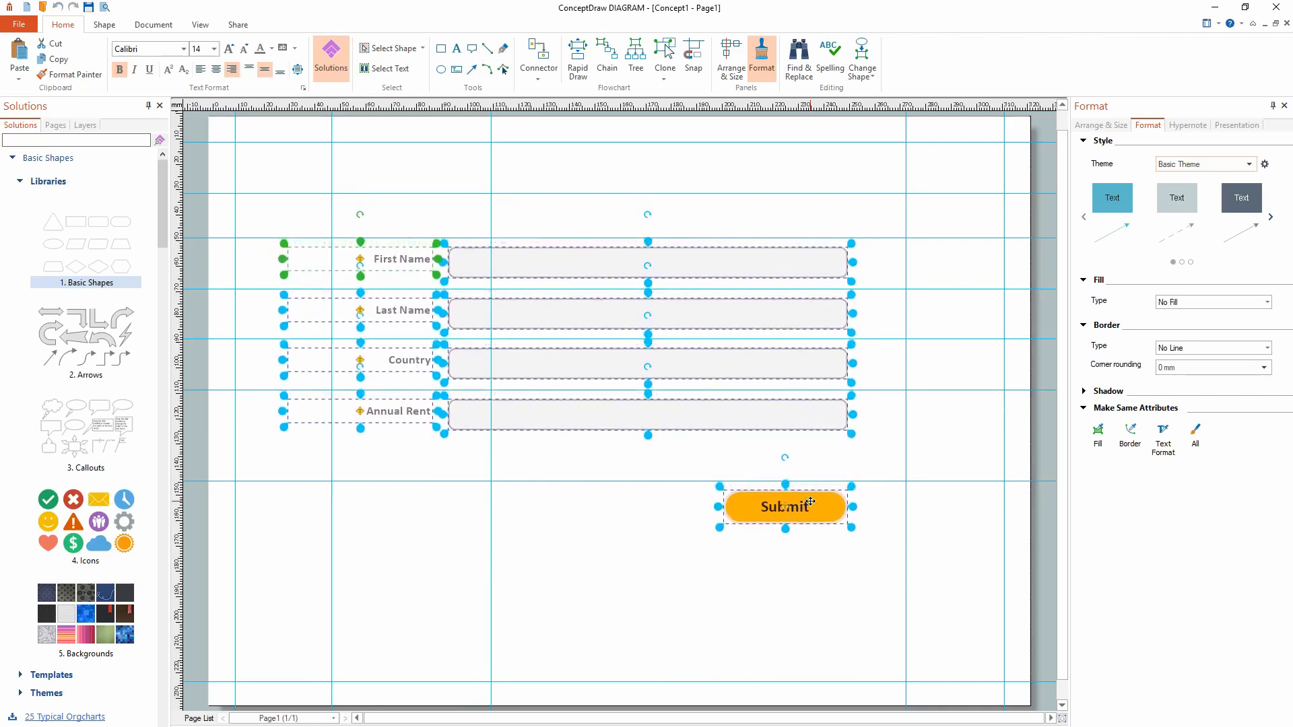
key("Down")
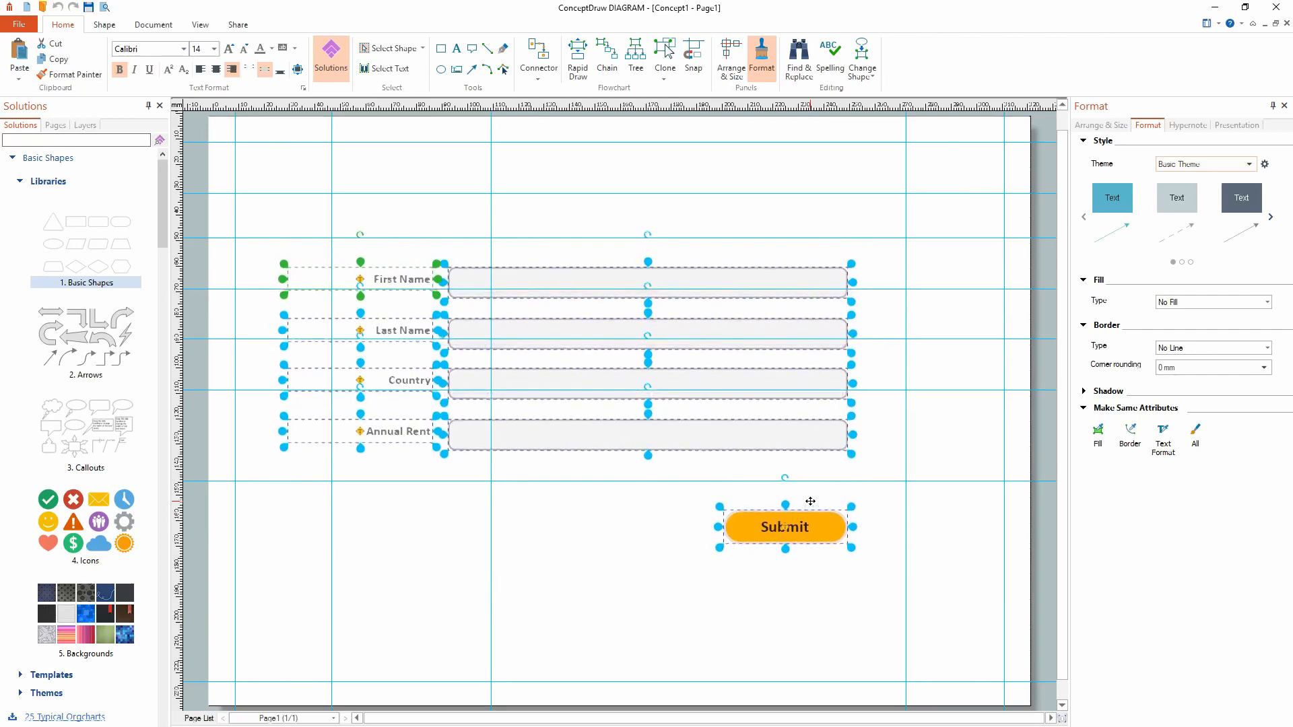
key("Down")
key("Down")
key("Down")
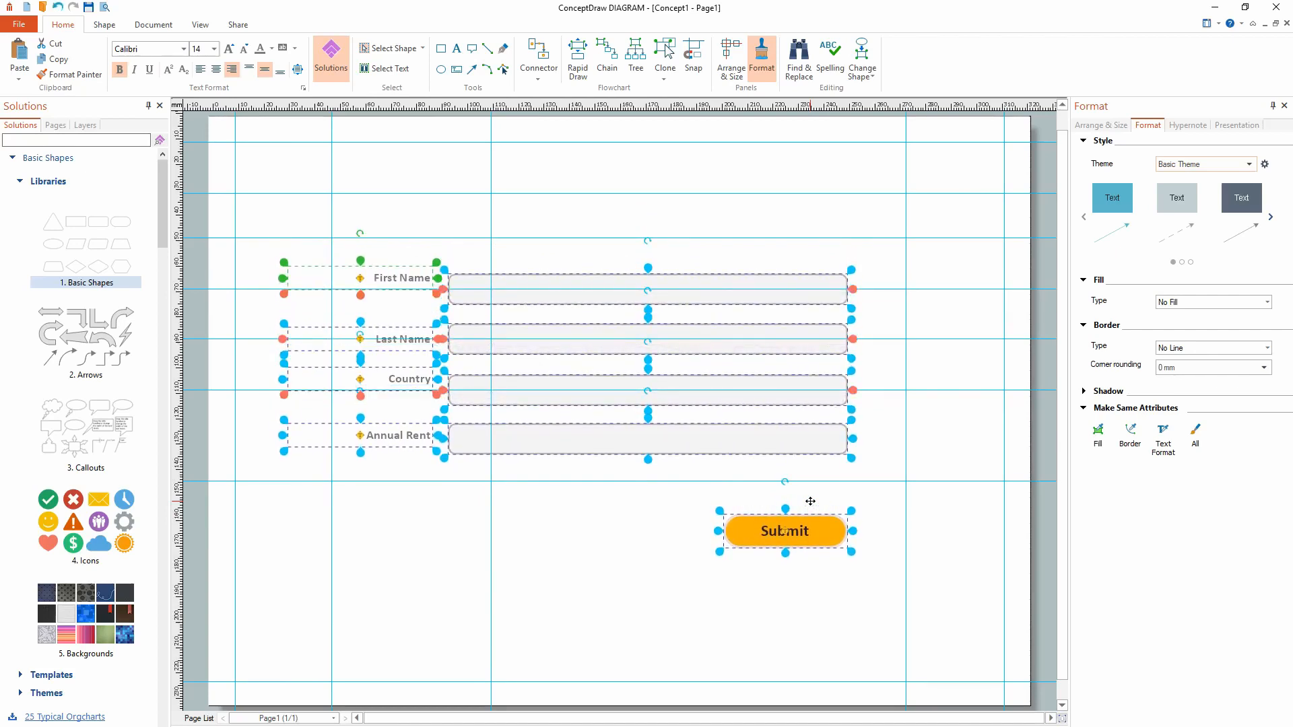
left_click(634, 568)
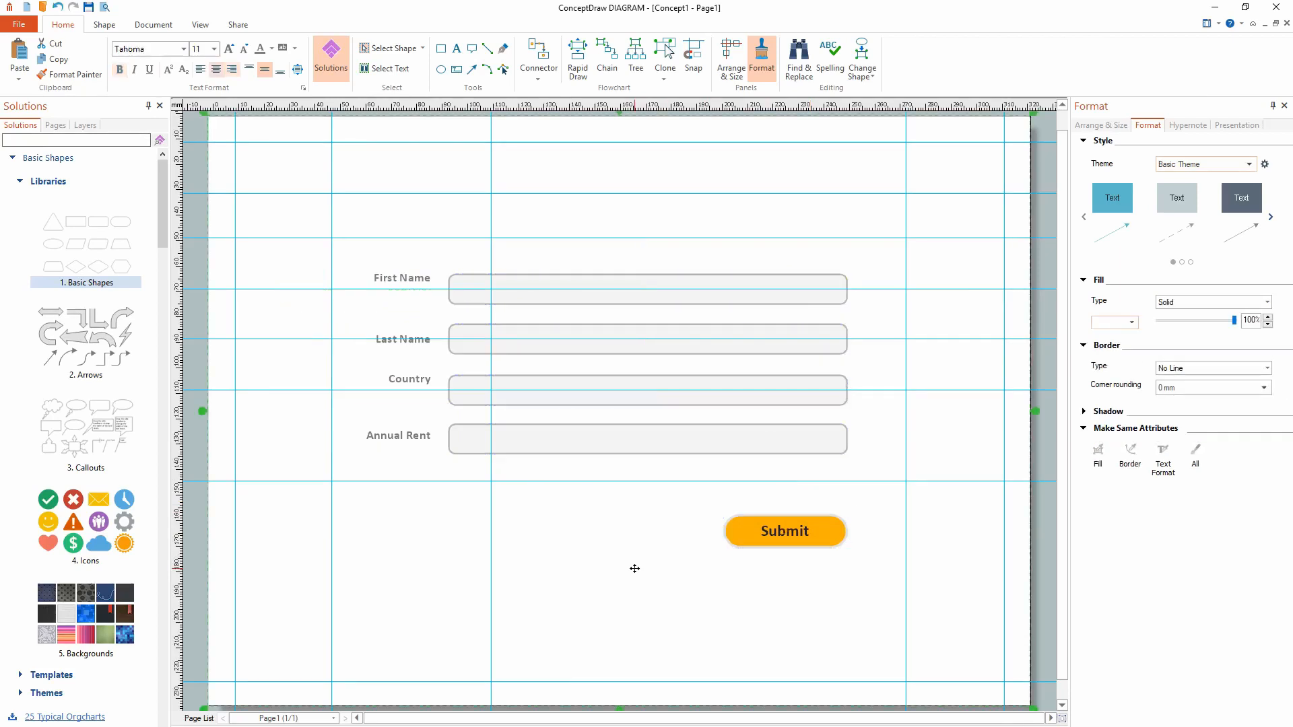
- Move the horizontal guide above the form down to the First Name field's upper edge and align the First Name label with it
left_click(408, 293)
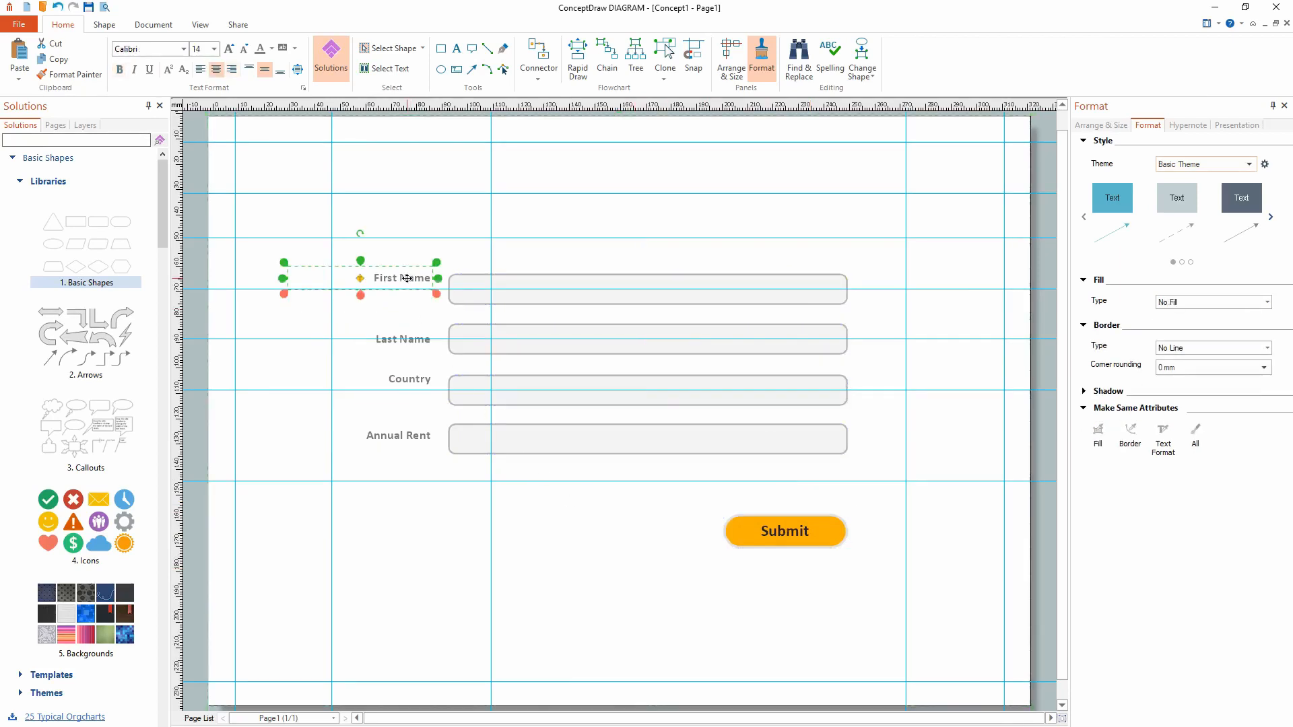
left_click(259, 290)
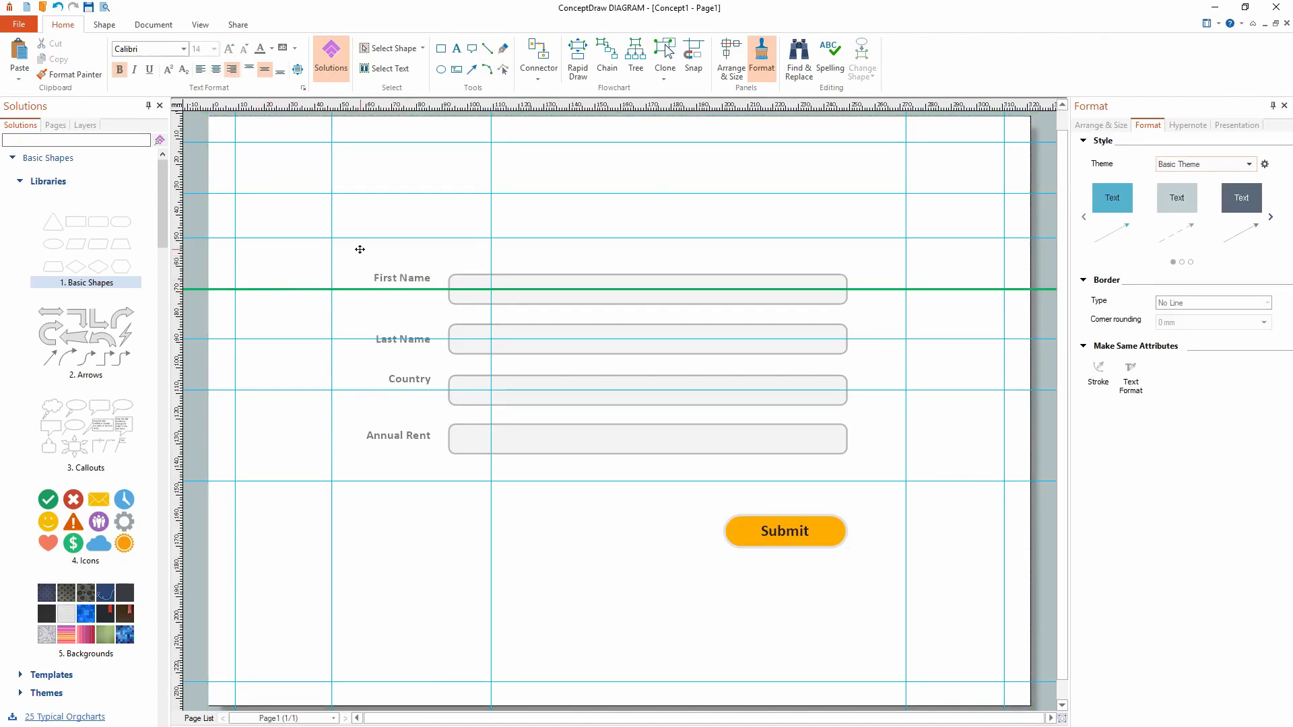
left_click_drag(357, 238, 388, 280)
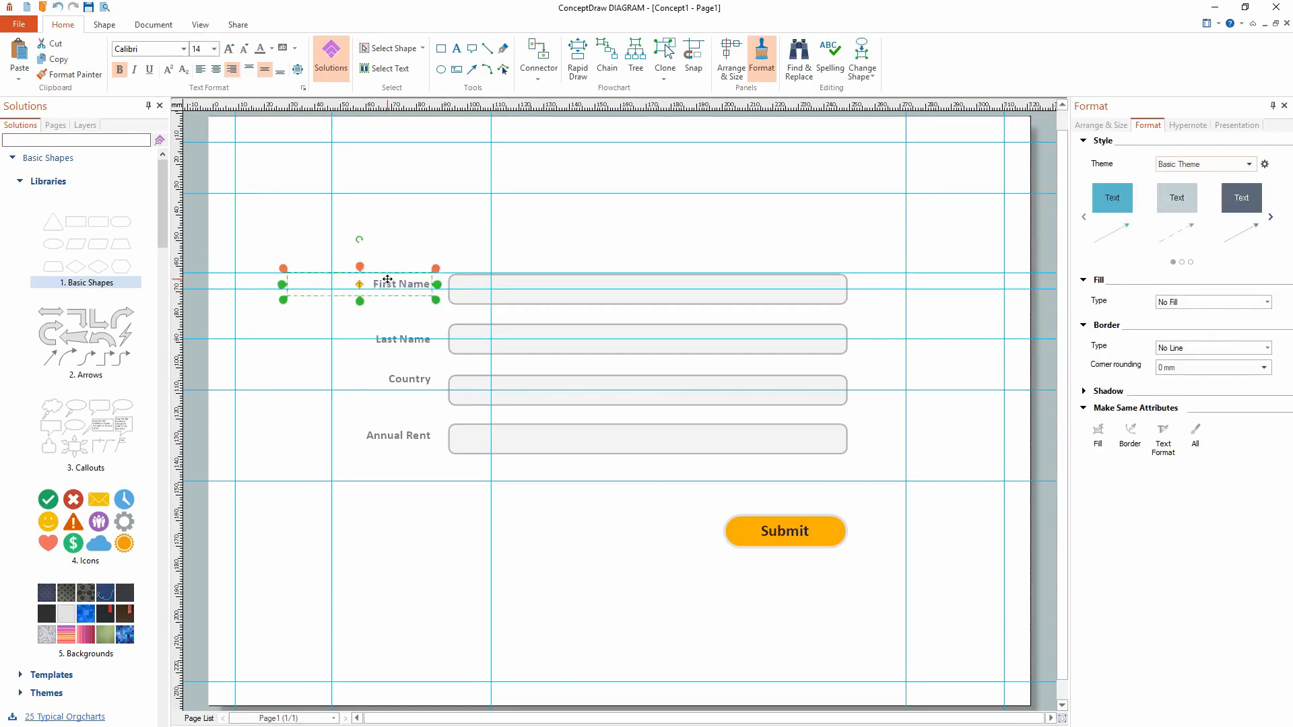
left_click(457, 213)
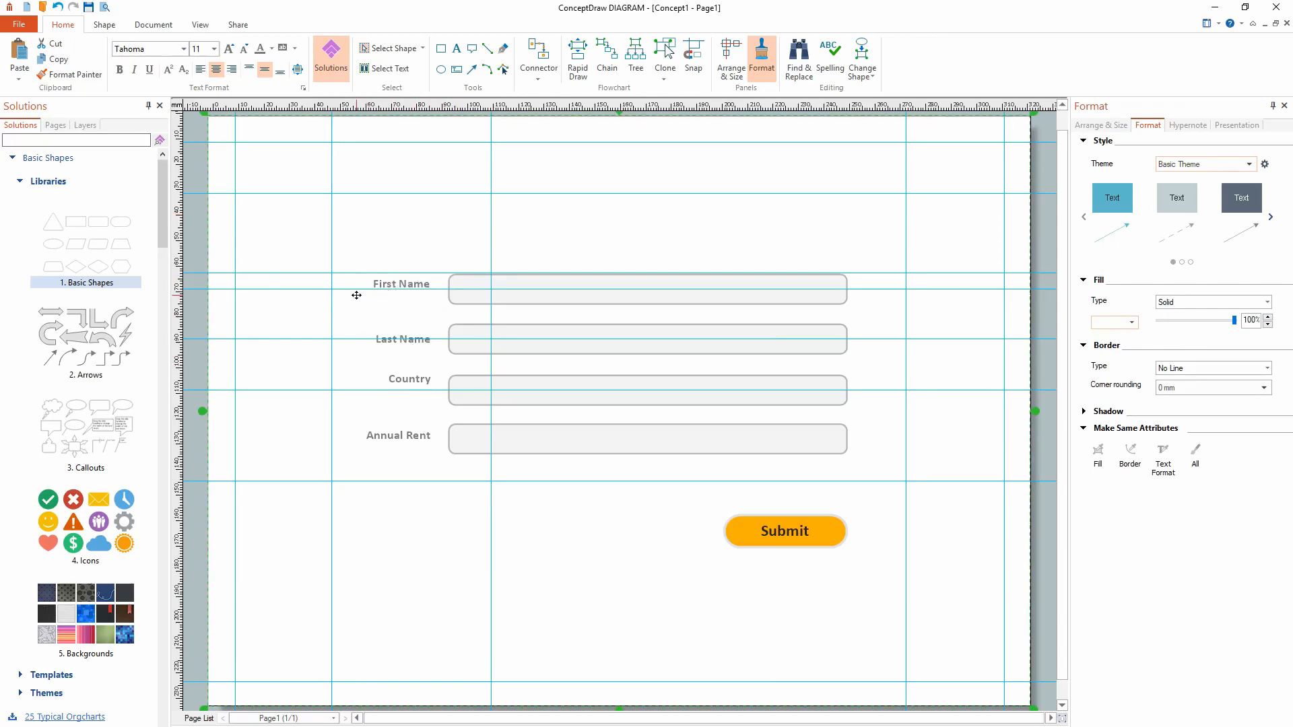
- Shift the guide crossing the First Name field slightly down and align the field's upper edge with the guide above it
left_click_drag(349, 289, 355, 320)
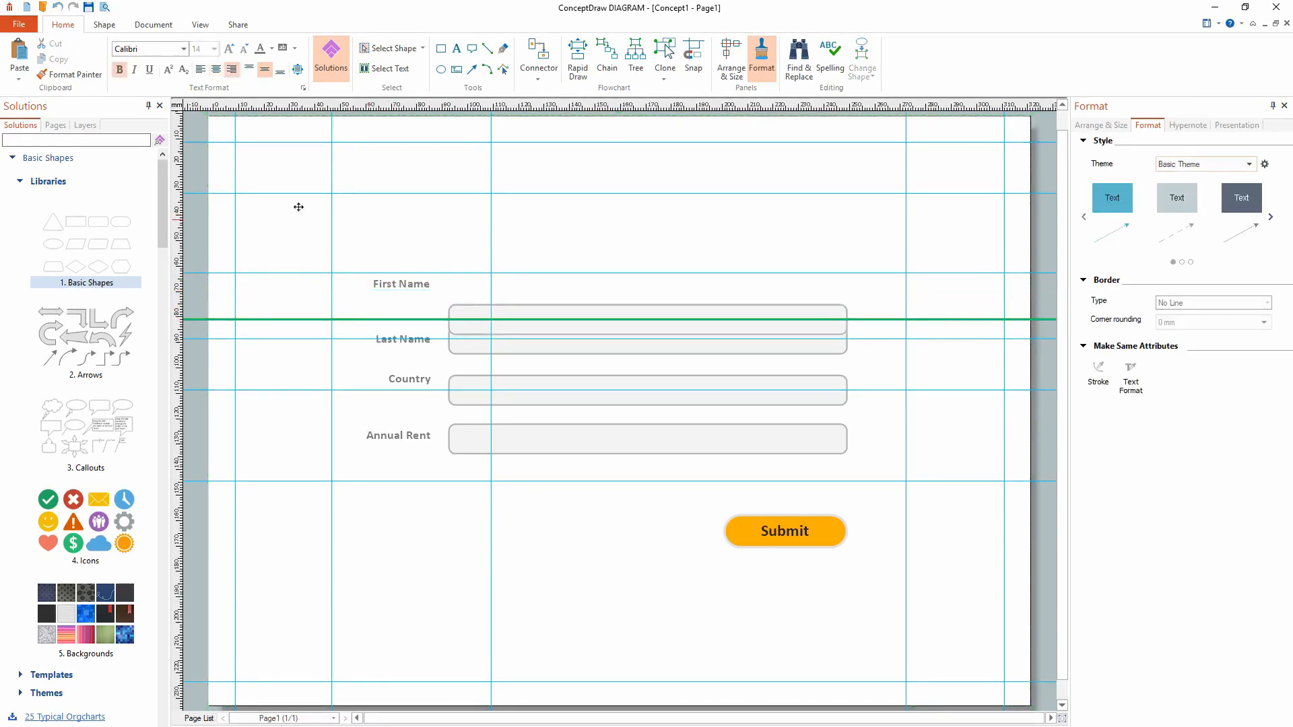
left_click(59, 8)
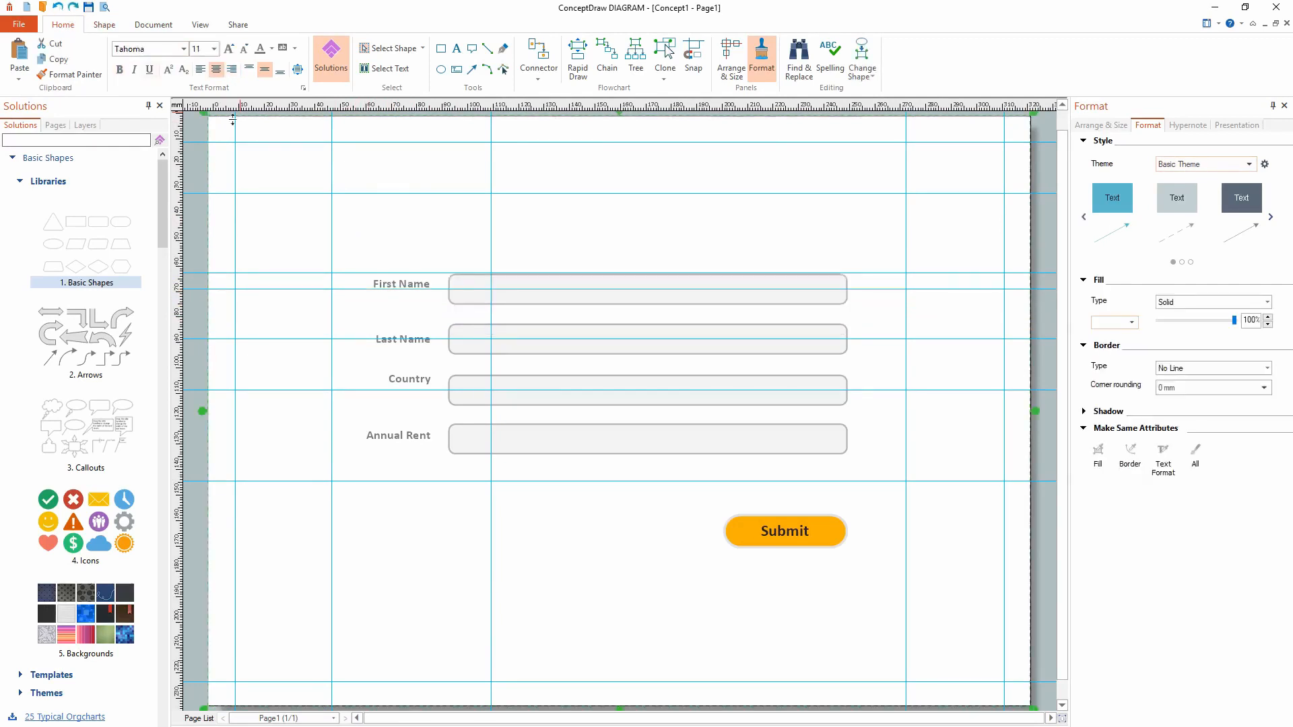
left_click_drag(308, 290, 308, 297)
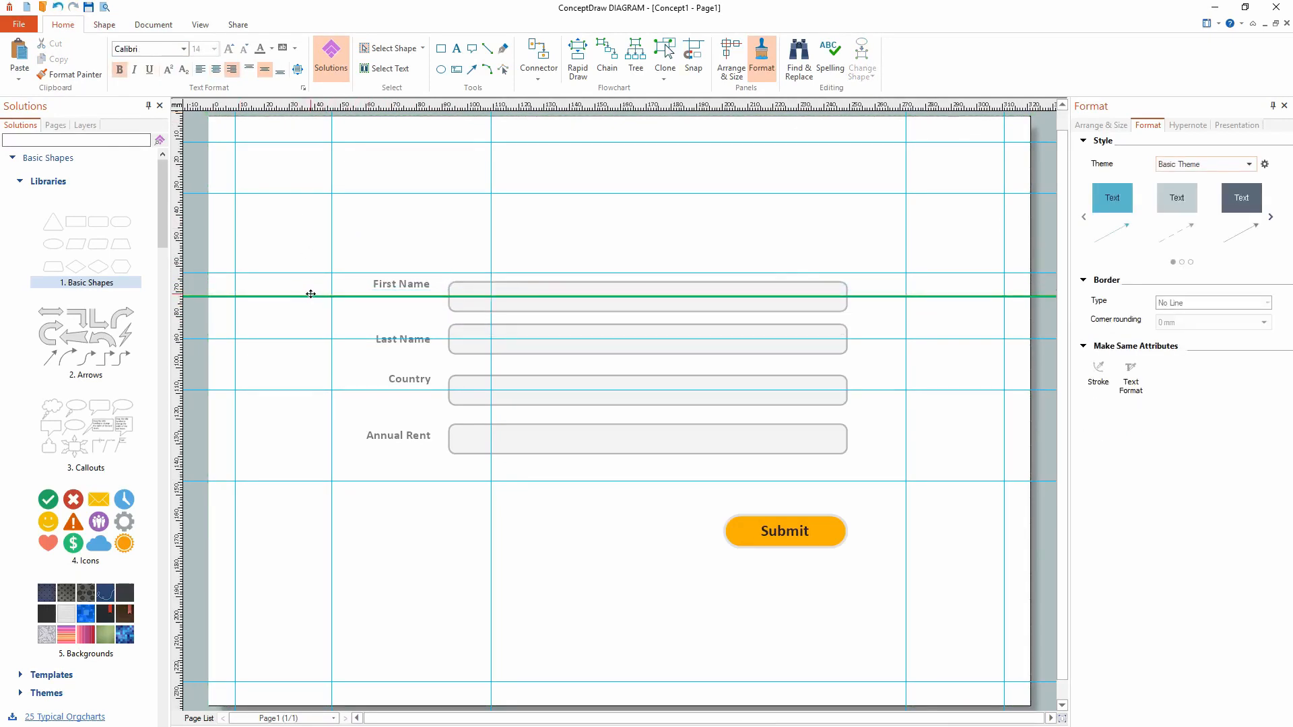
left_click_drag(562, 289, 560, 280)
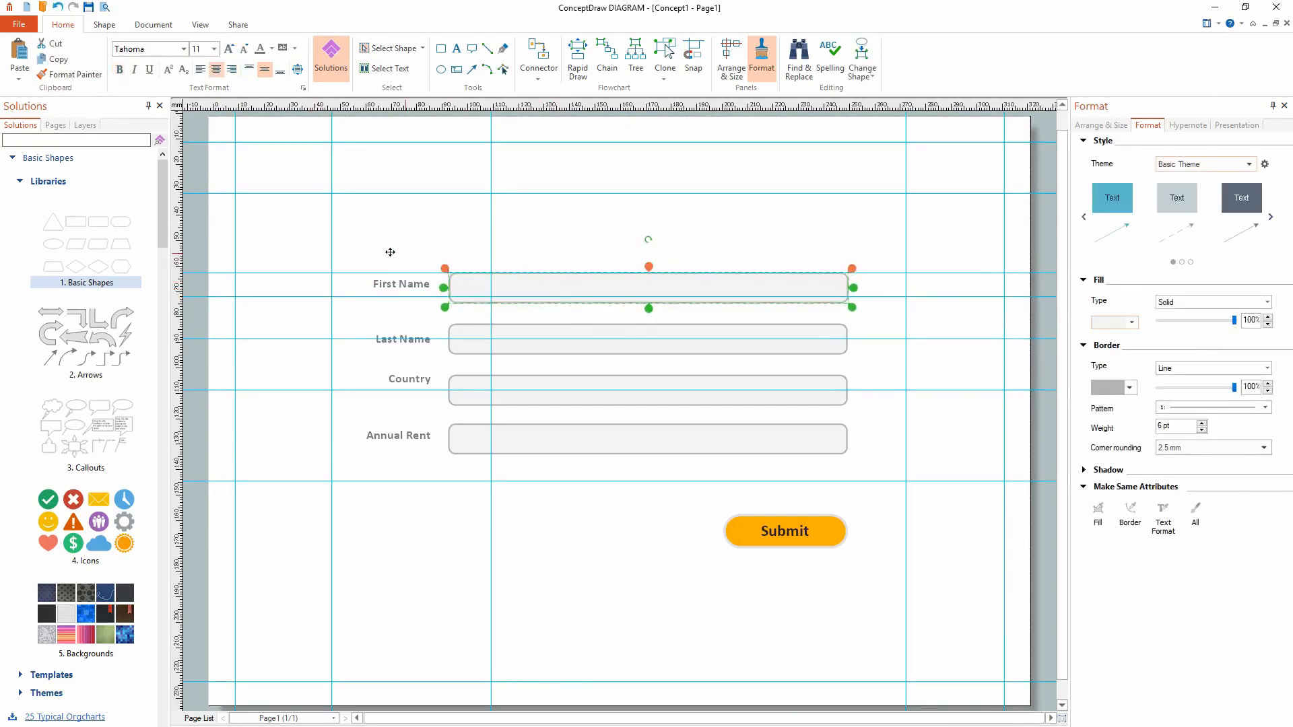
- Add a vertical guide at the fields' right edge and move the guide under First Name down to the Last Name field's upper edge
left_click_drag(175, 218, 848, 306)
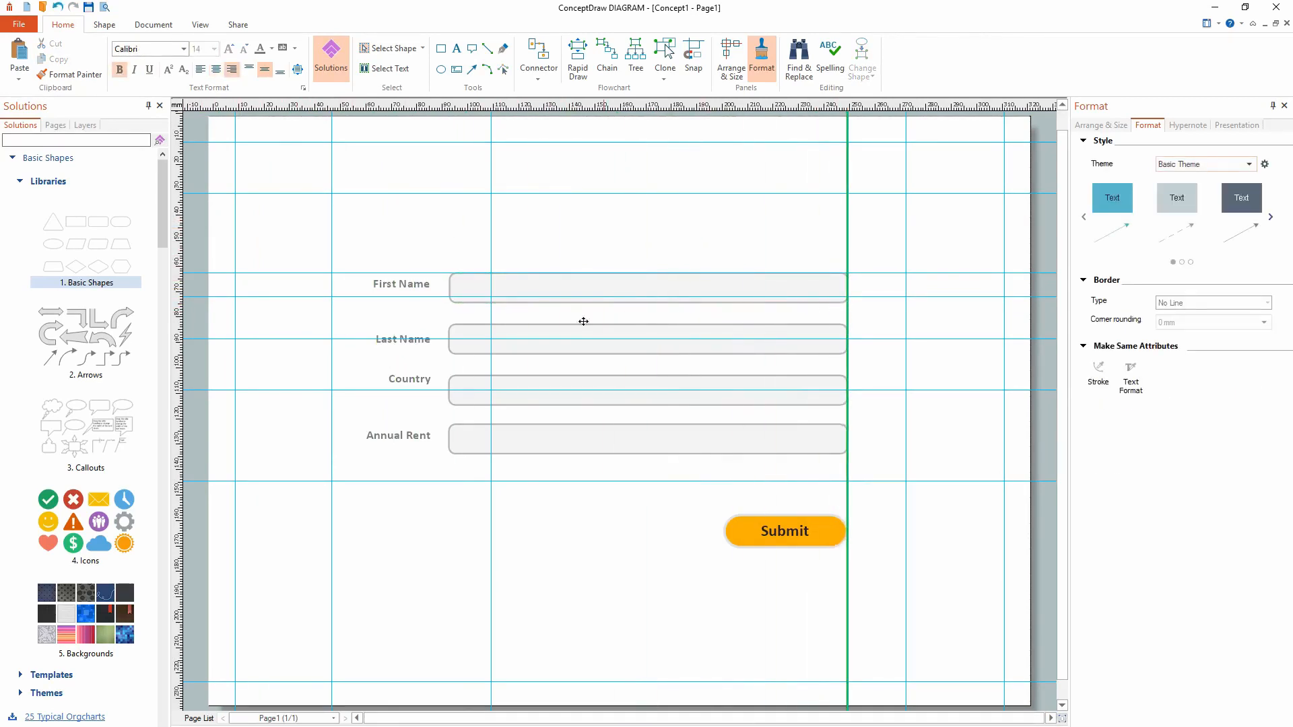
left_click(365, 297)
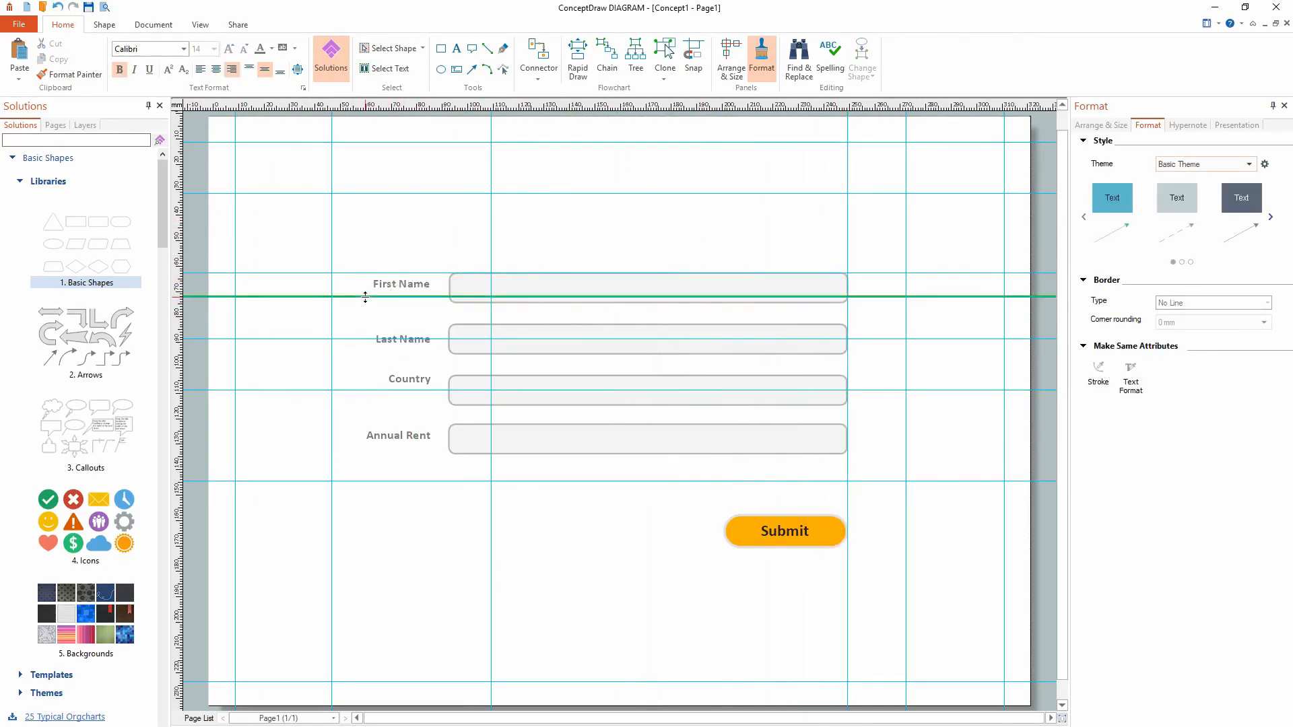
key("Down")
key("Down")
key("Down")
key("Down")
key("Down")
key("Down")
key("Down")
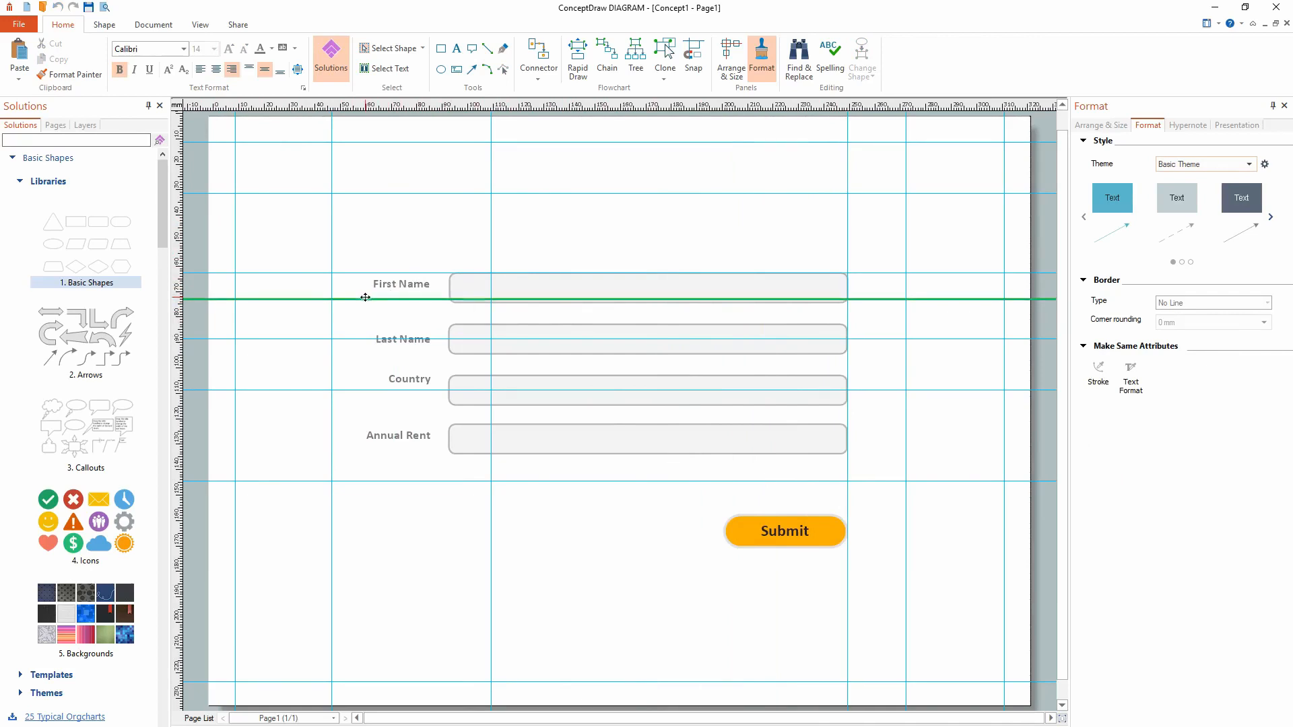
key("Down")
key("Down")
key("Down")
key("Down")
key("Down")
key("Down")
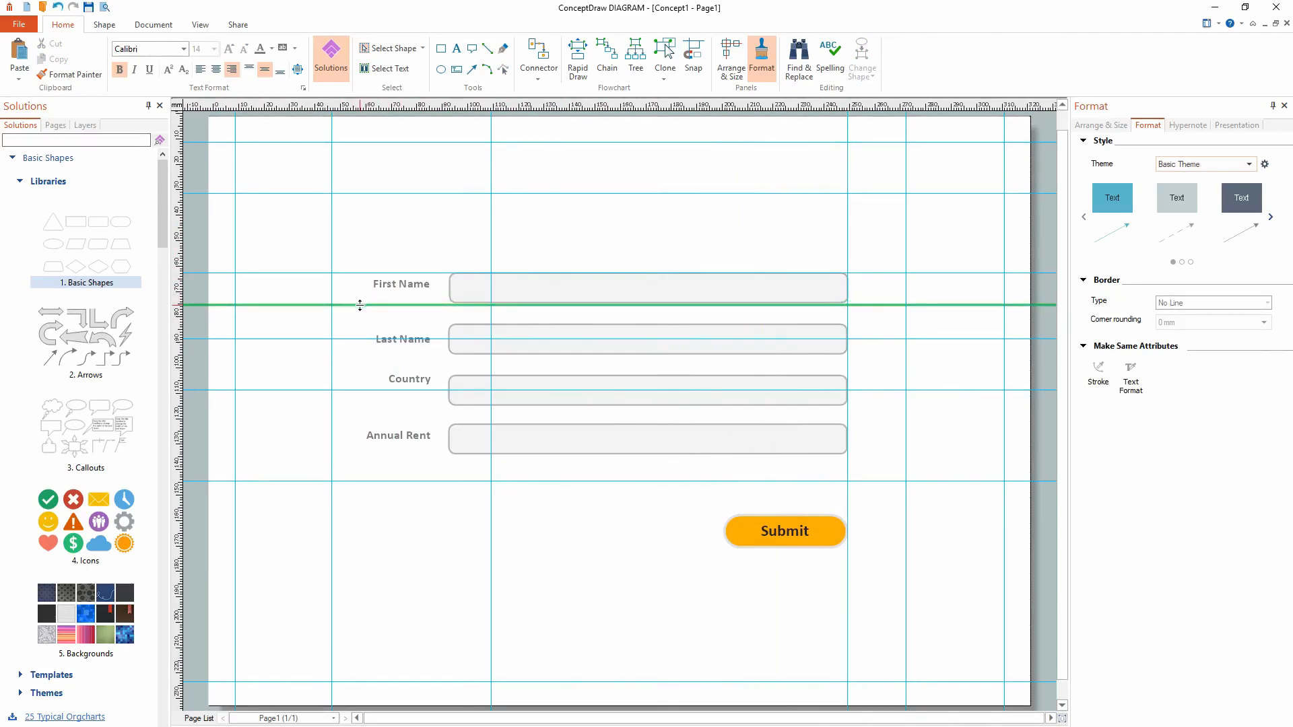
left_click_drag(360, 308, 361, 323)
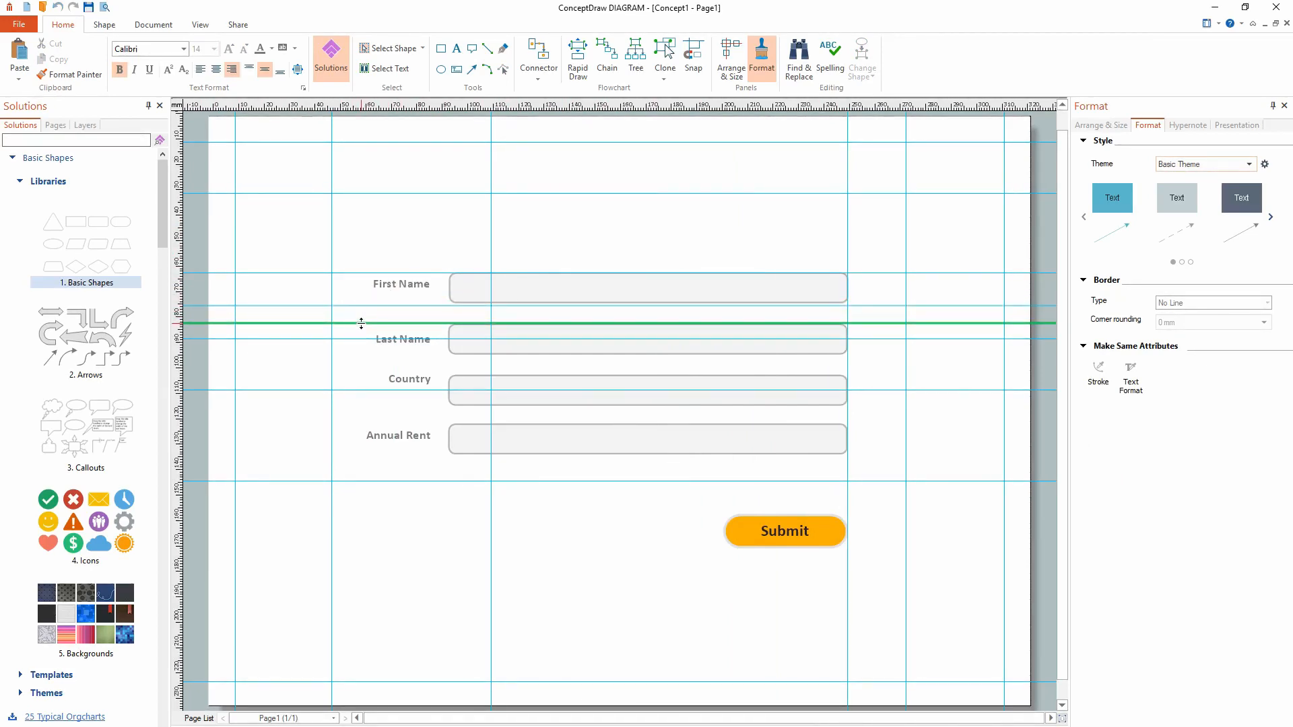
left_click(367, 372)
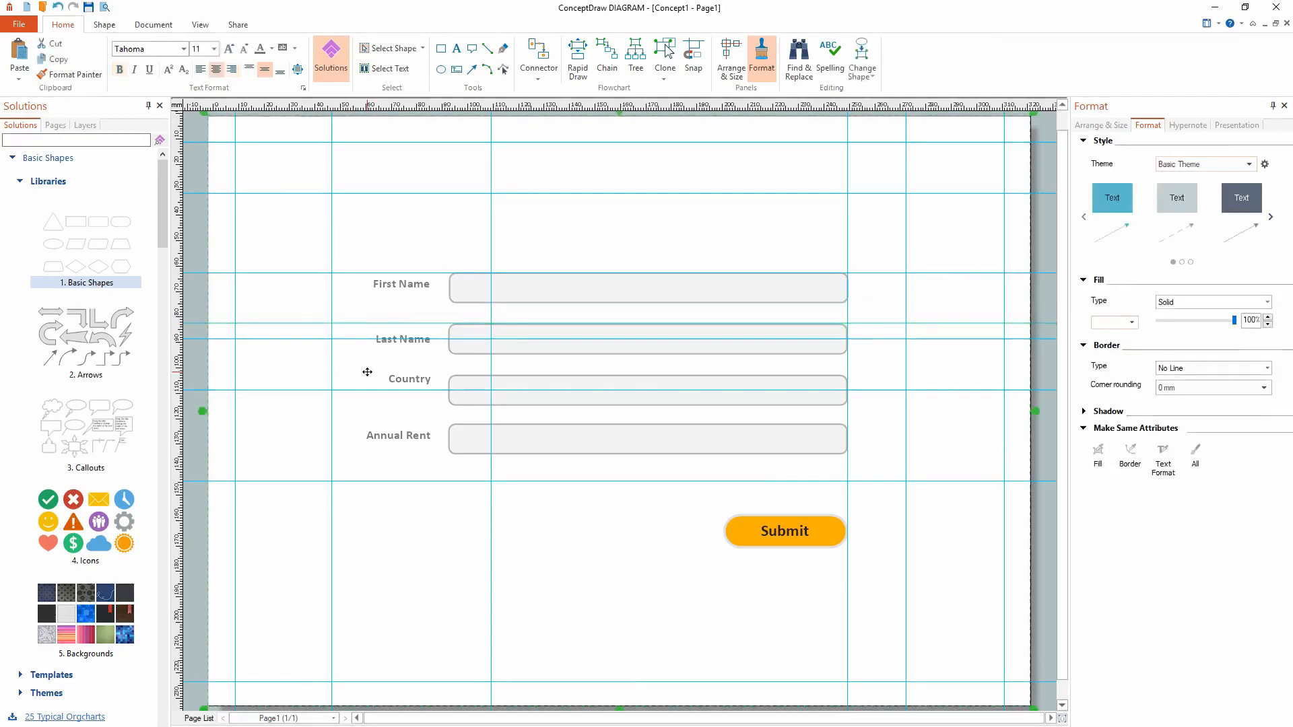
left_click_drag(353, 339, 356, 349)
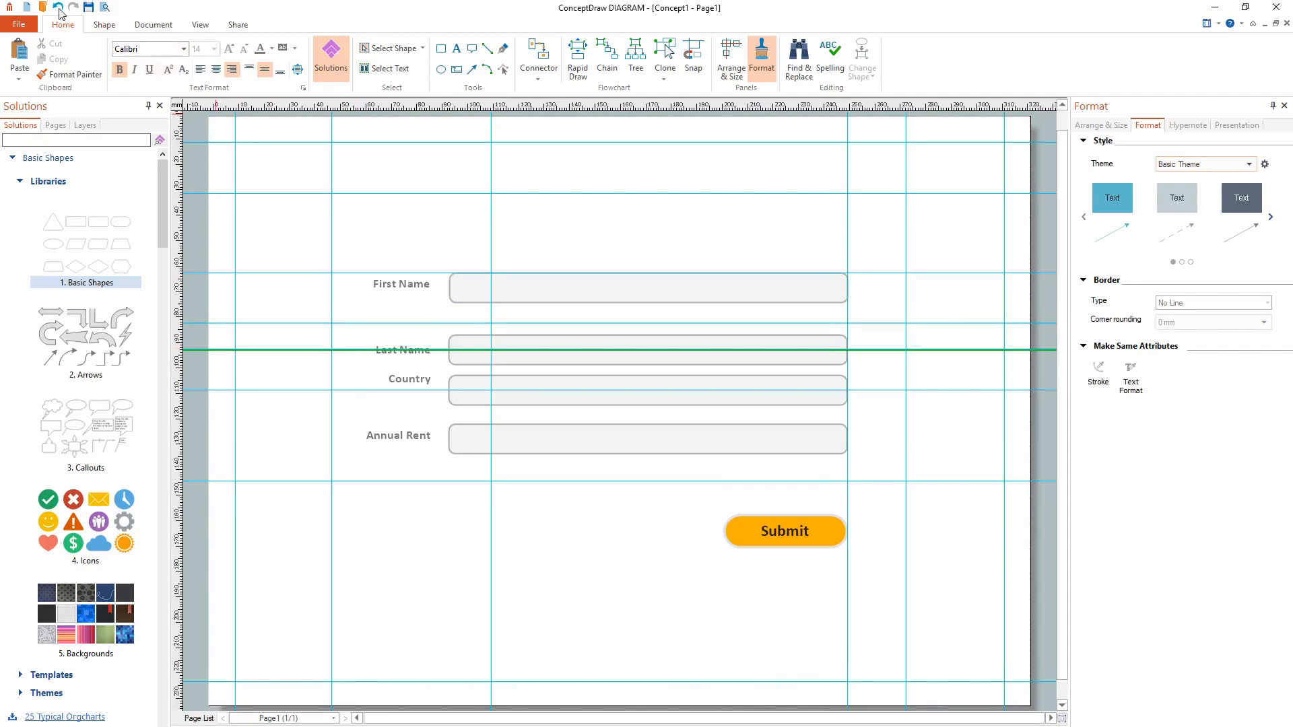
left_click(59, 8)
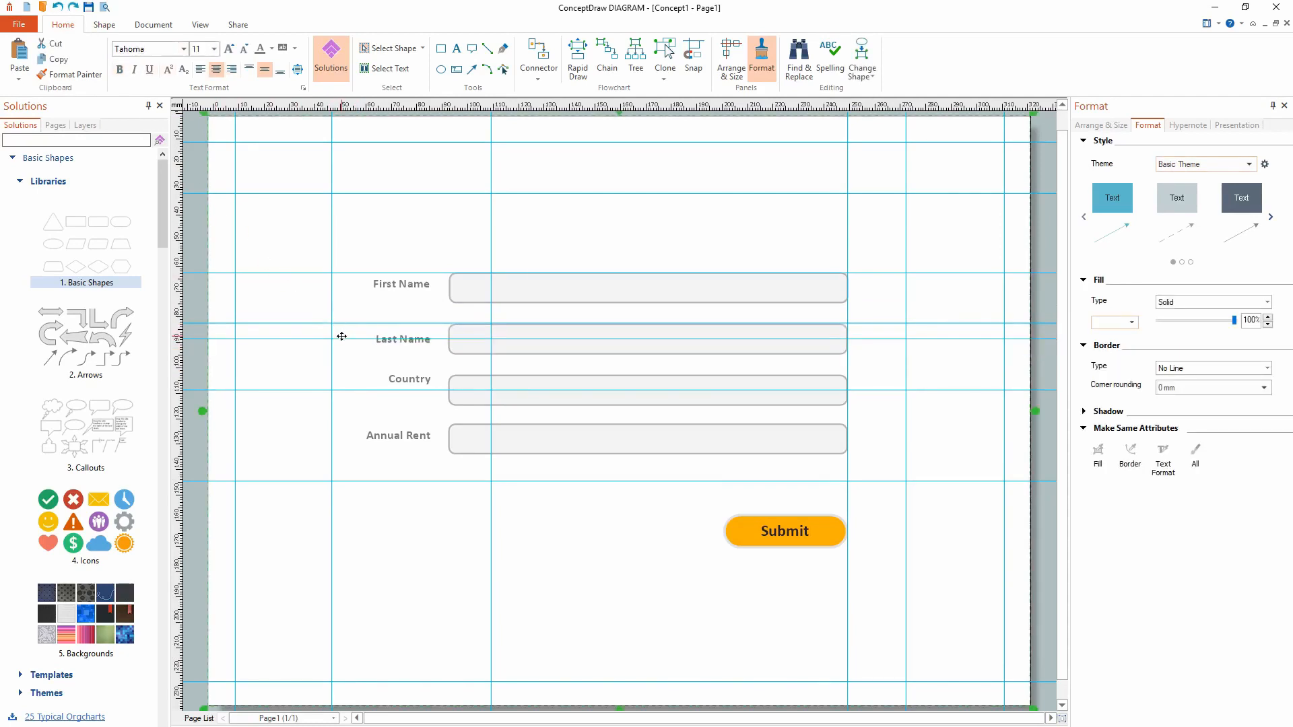
left_click_drag(342, 339, 343, 344)
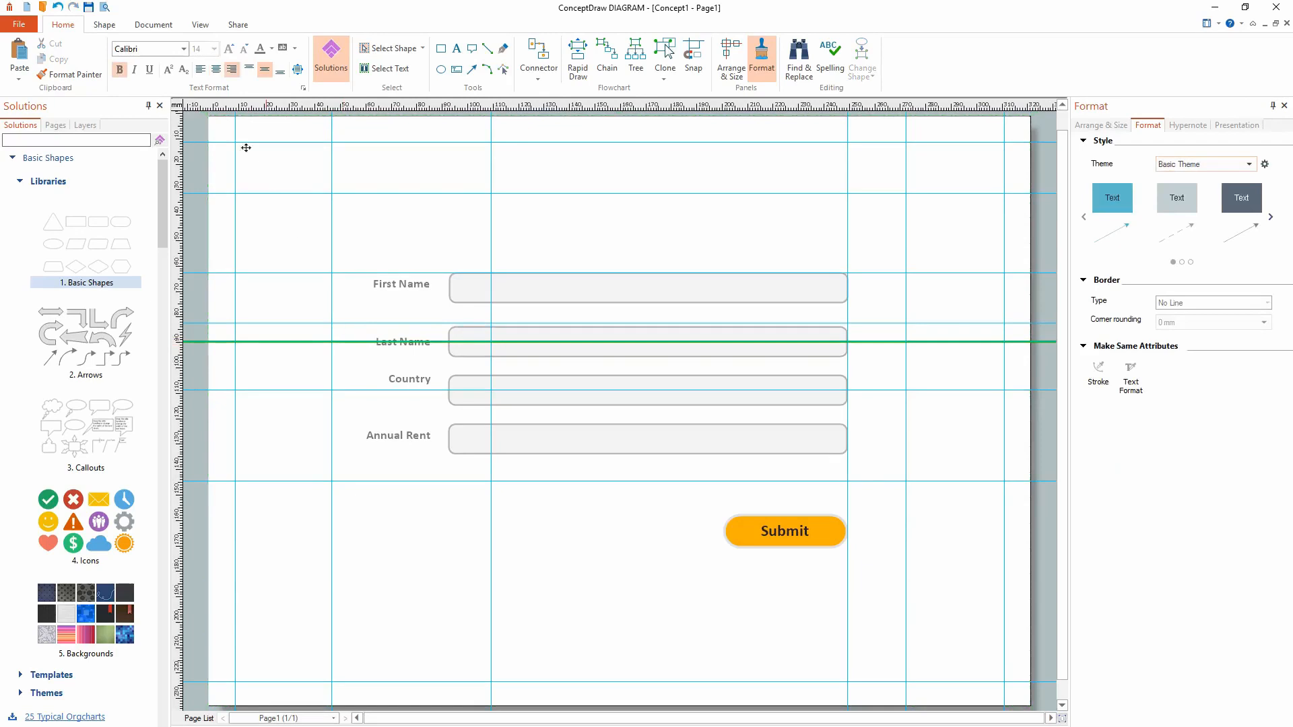
left_click(56, 10)
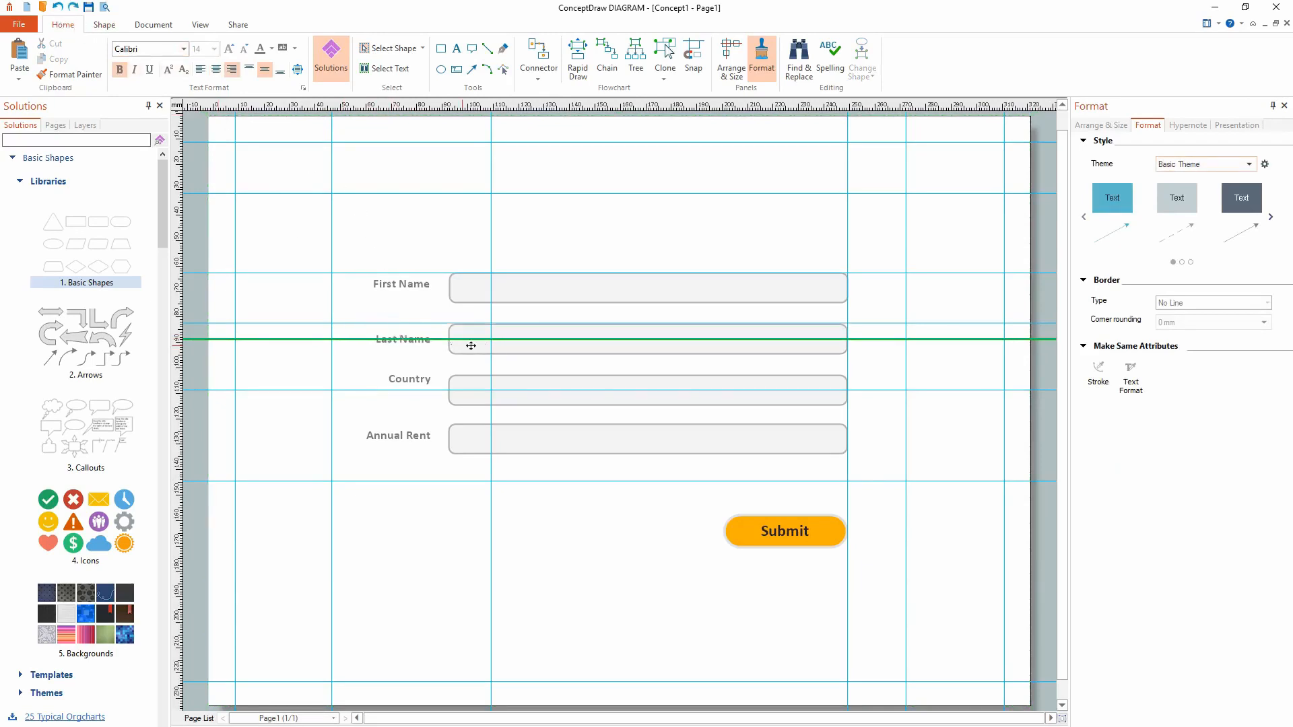
- Delete the two horizontal guides running through the middle of the Last Name and Country fields
left_click(536, 352)
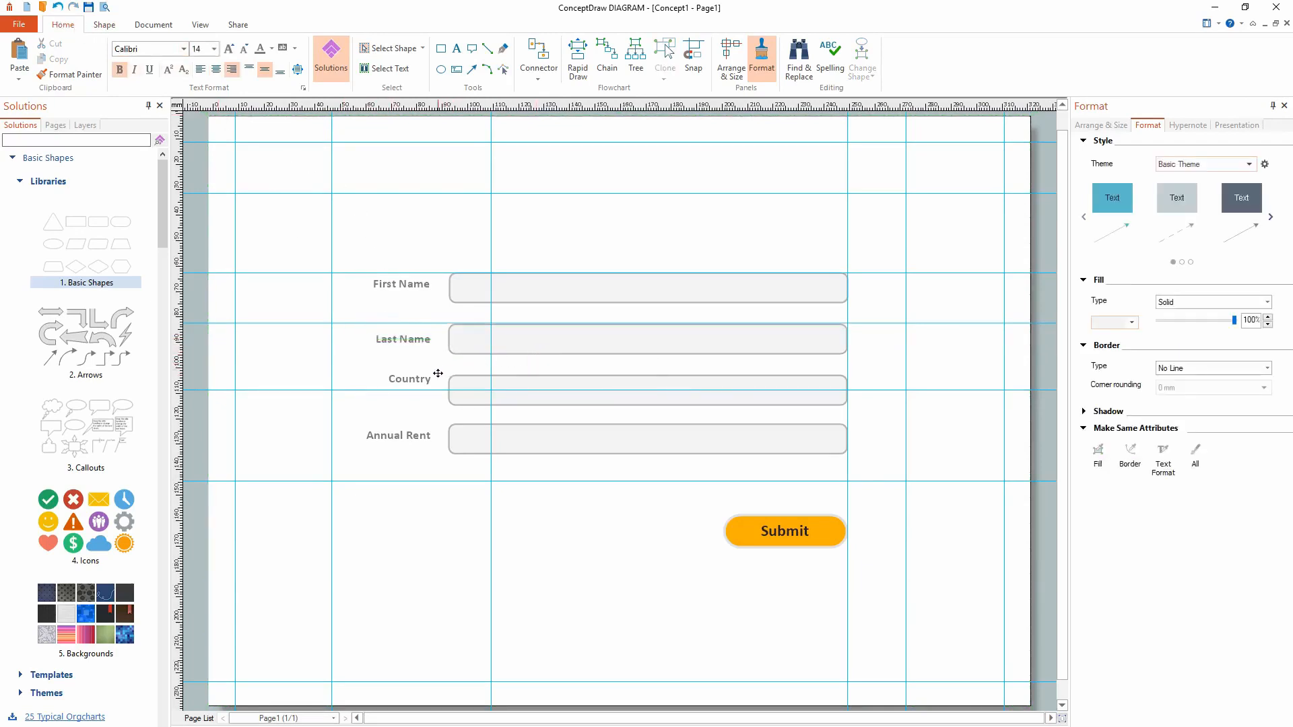
left_click(411, 389)
key("Delete")
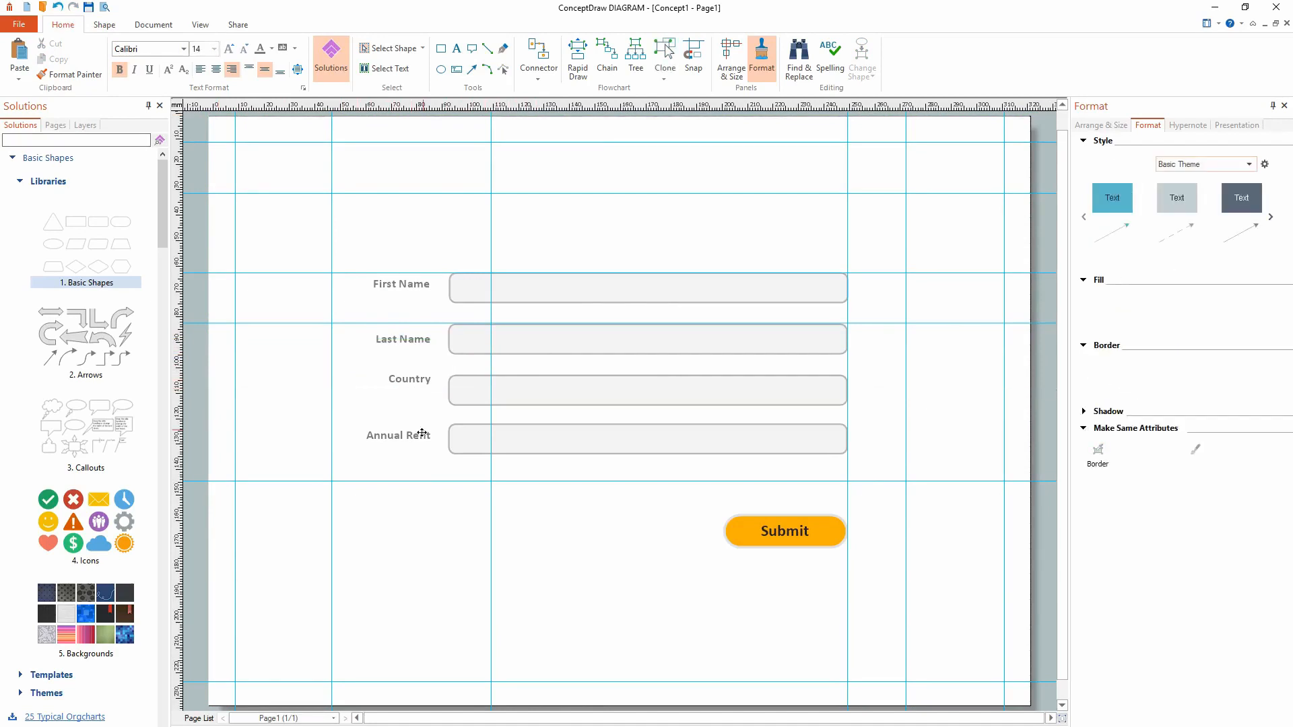
- Add horizontal guides along the upper edges of the Country and Annual Rent fields
left_click_drag(358, 108, 433, 378)
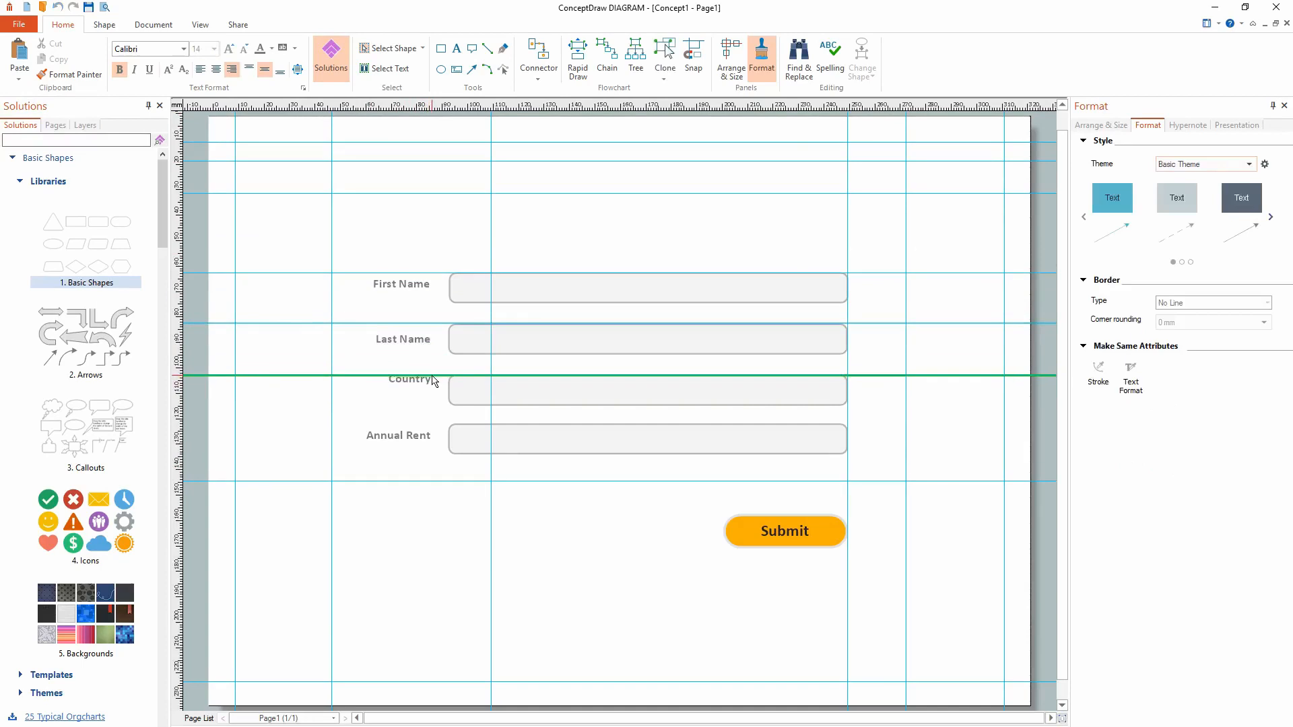
left_click_drag(388, 106, 453, 424)
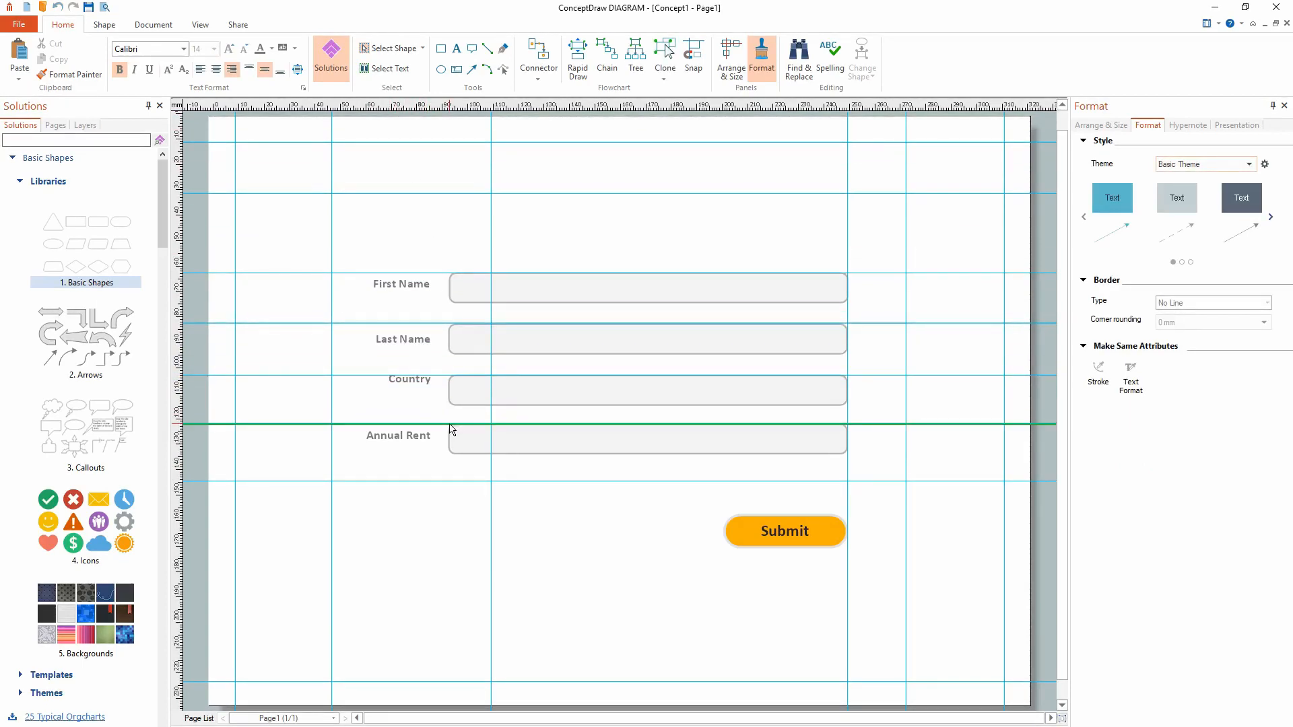
left_click(422, 396)
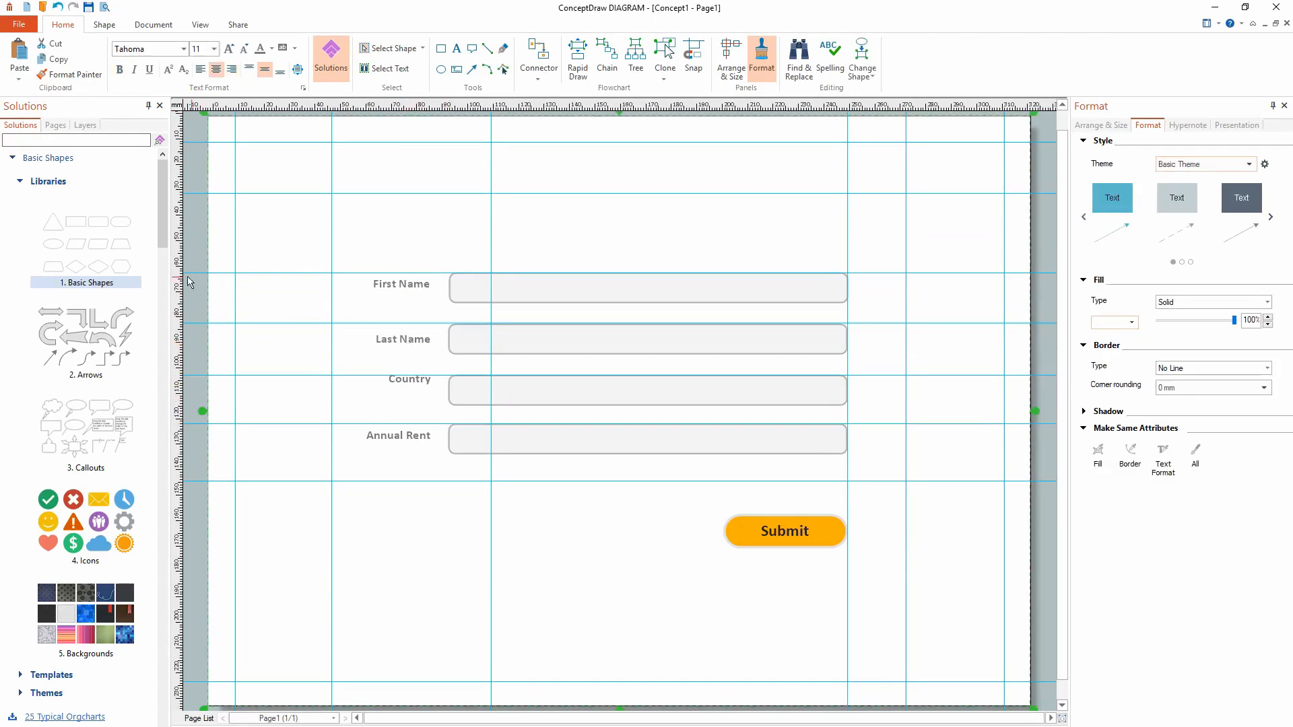
- Add a vertical guide at the labels' right edge and align the Last Name, Country and Annual Rent labels to it and their fields' guides
left_click_drag(178, 281, 434, 315)
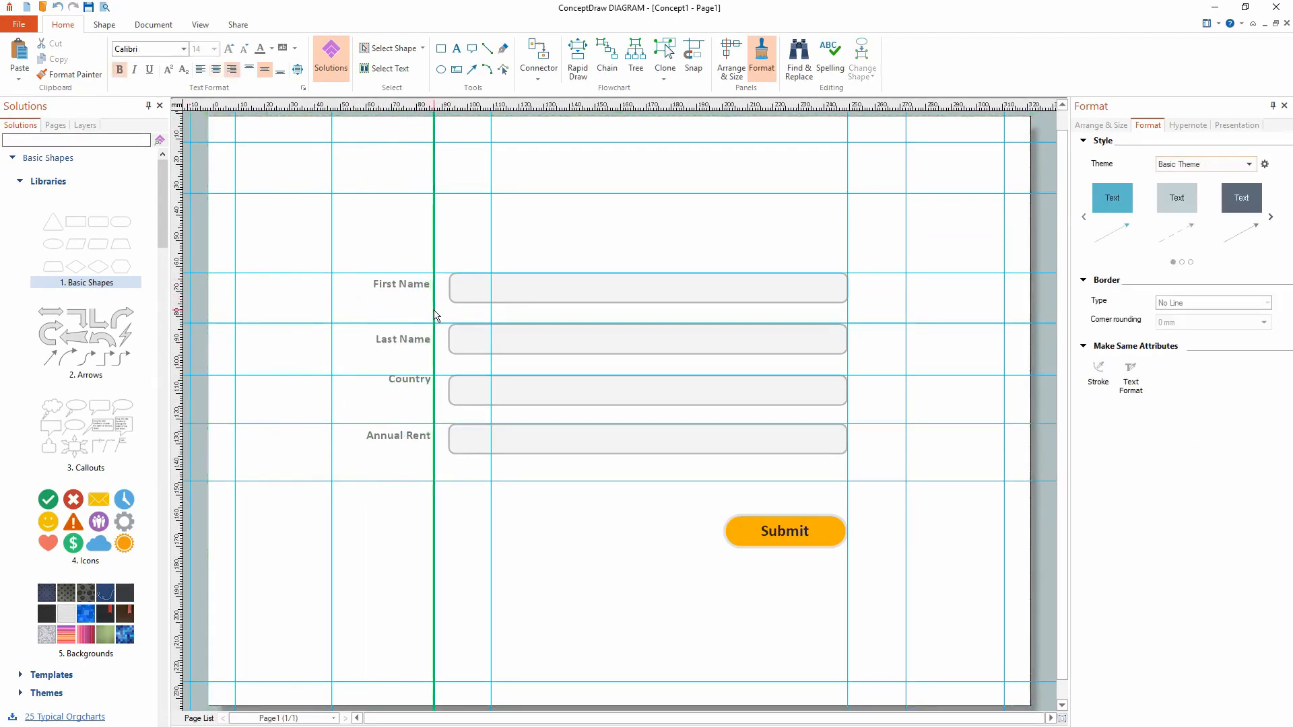
left_click(398, 288)
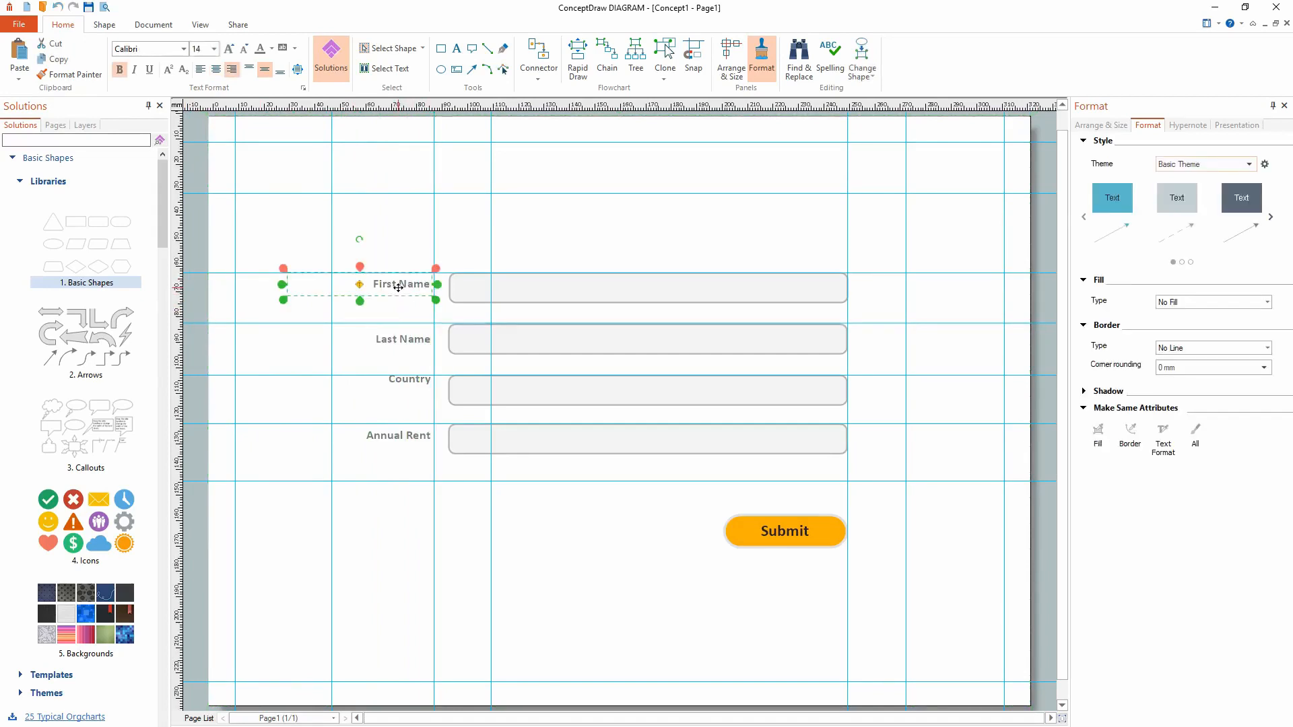
left_click_drag(400, 343, 401, 338)
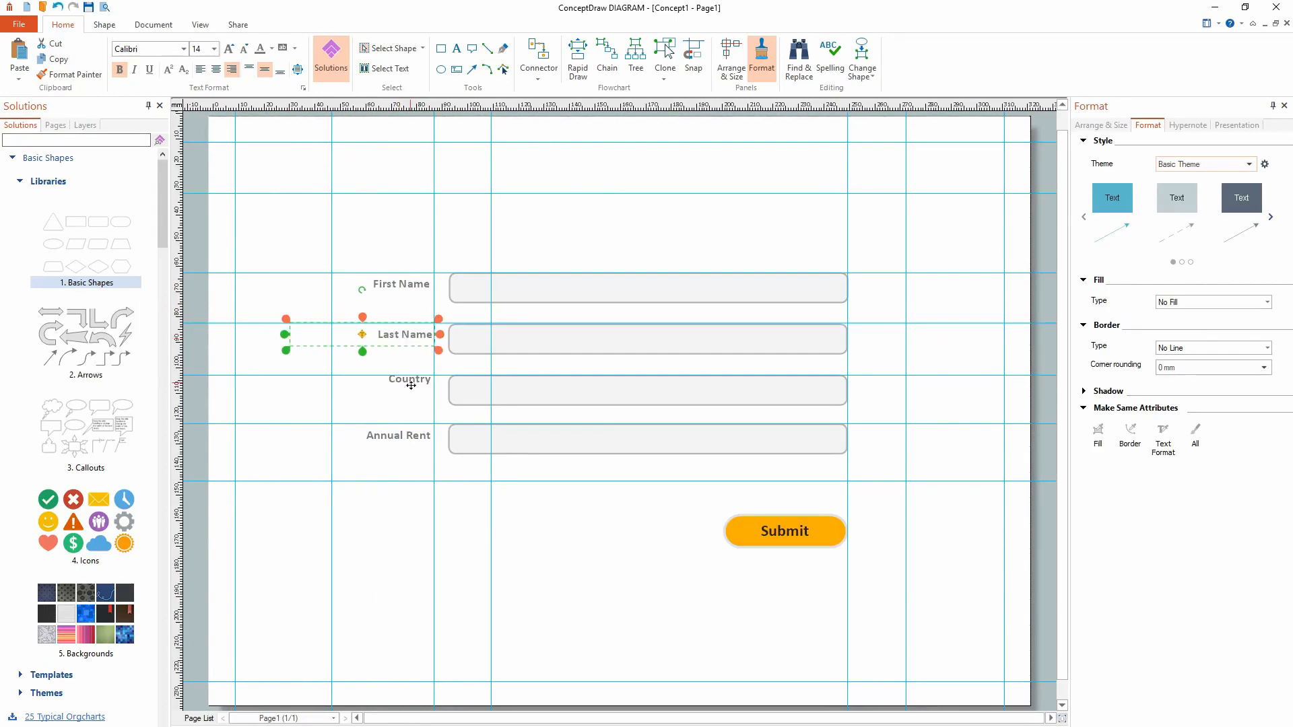
left_click_drag(409, 385, 411, 393)
left_click_drag(405, 438, 408, 441)
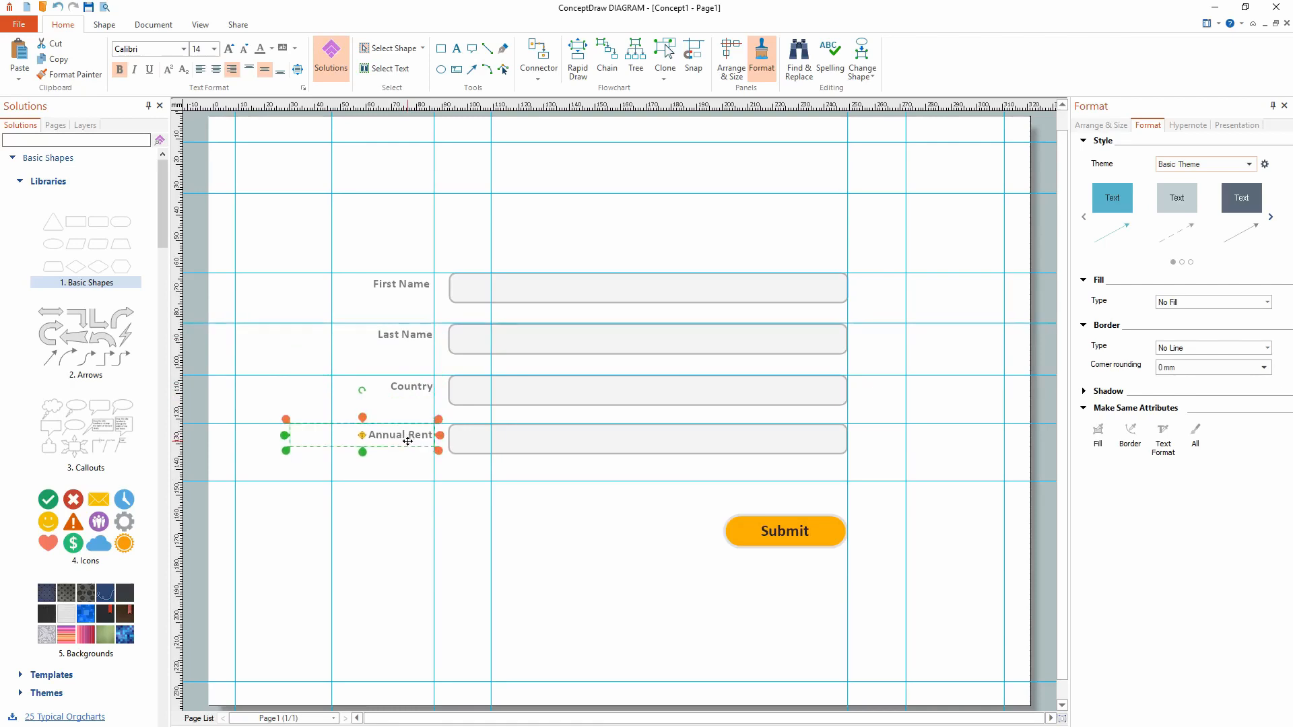
left_click(537, 244)
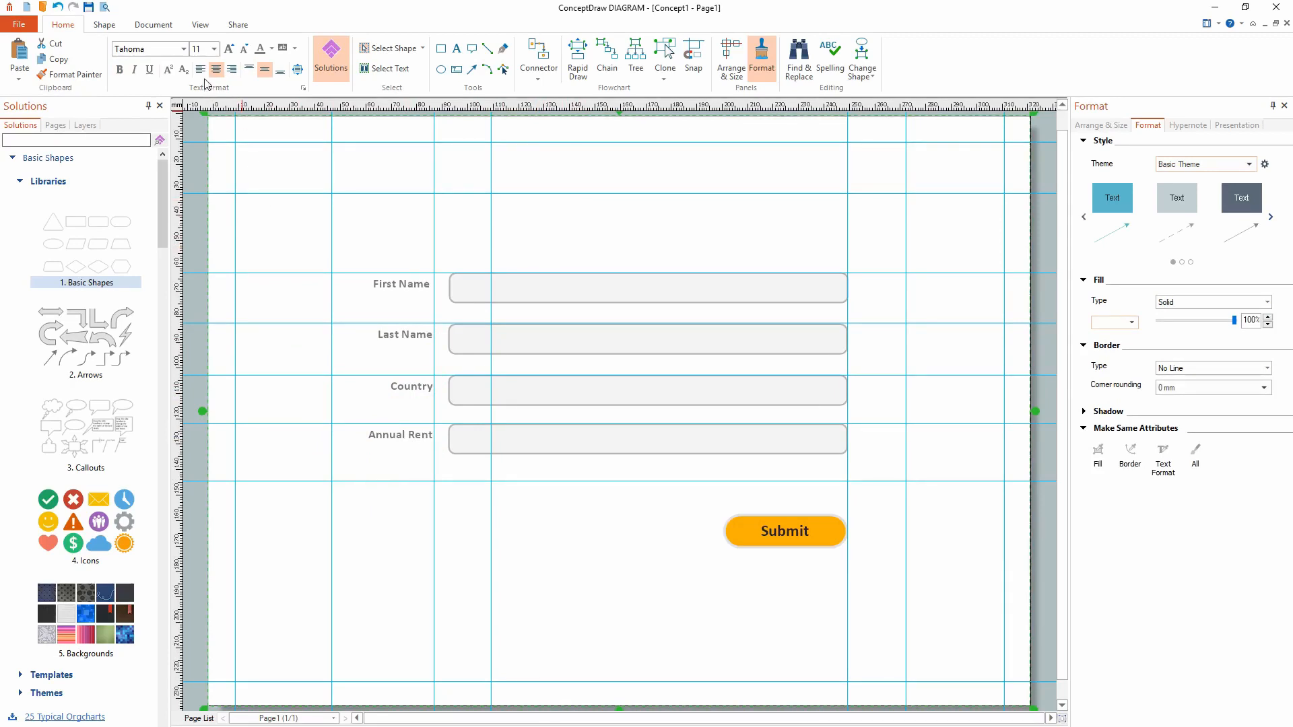
- Add a text box with the title "Form One" above the form fields
left_click(457, 49)
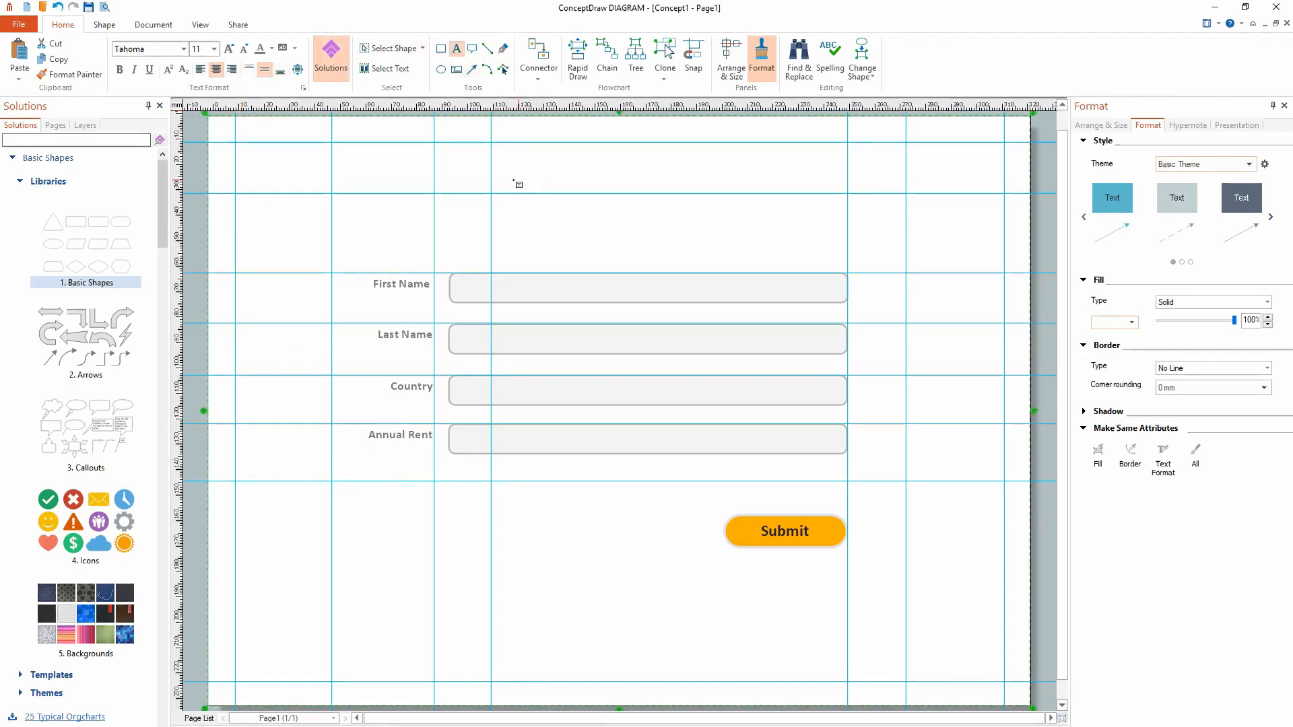
left_click_drag(491, 157, 786, 196)
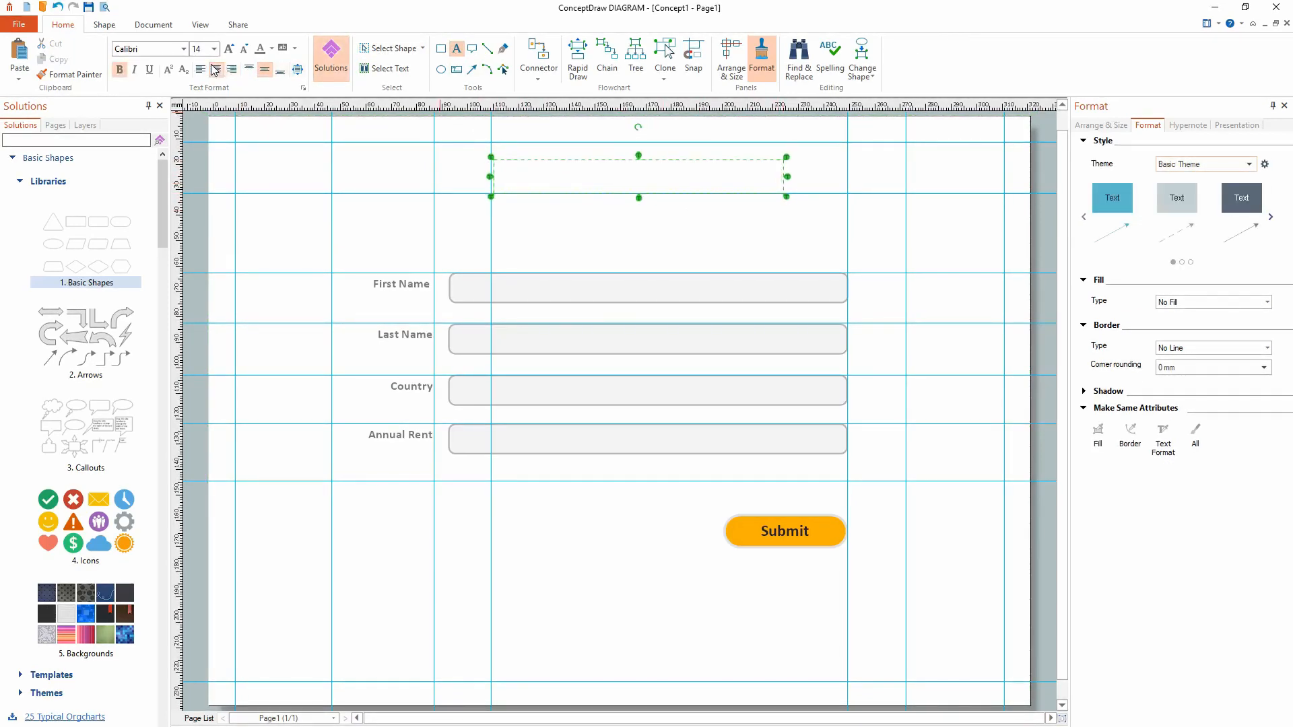
type("Form On")
type("e")
- Set the "Form One" title's font size to 24 and move the title down so it is centred on the horizontal guide beneath it
key("ctrl+a")
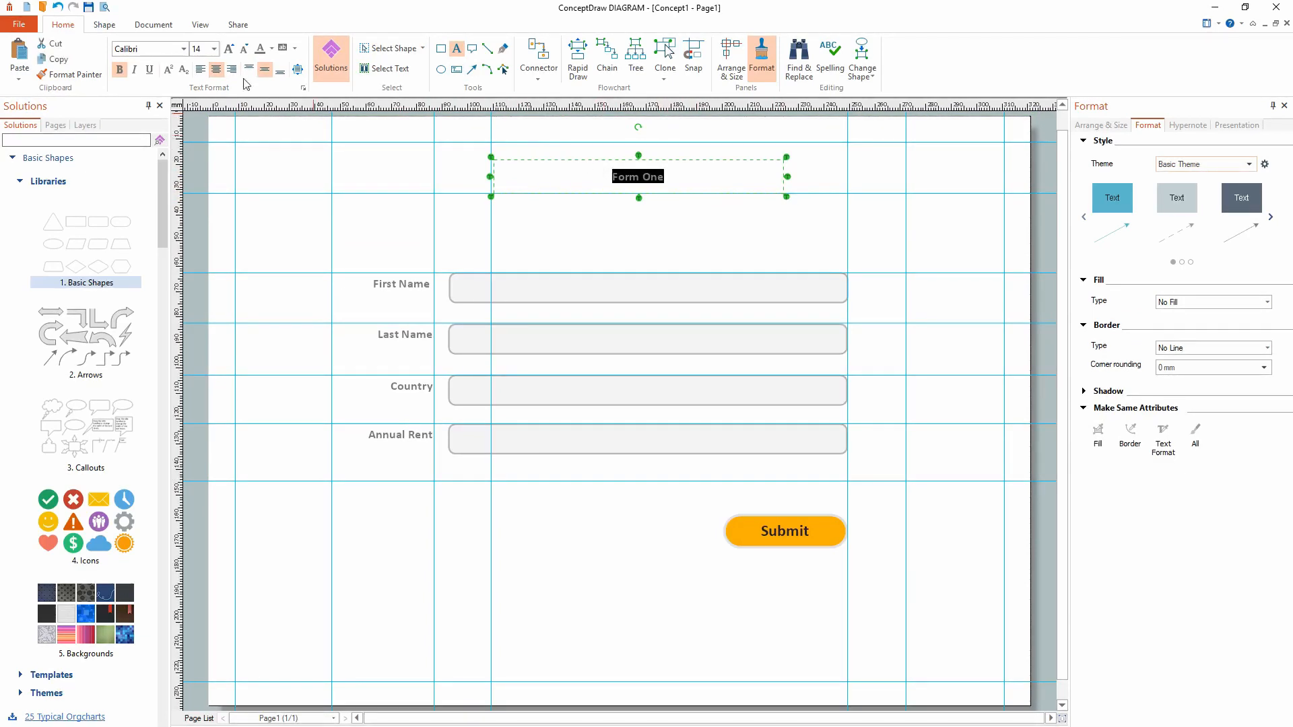
left_click(213, 49)
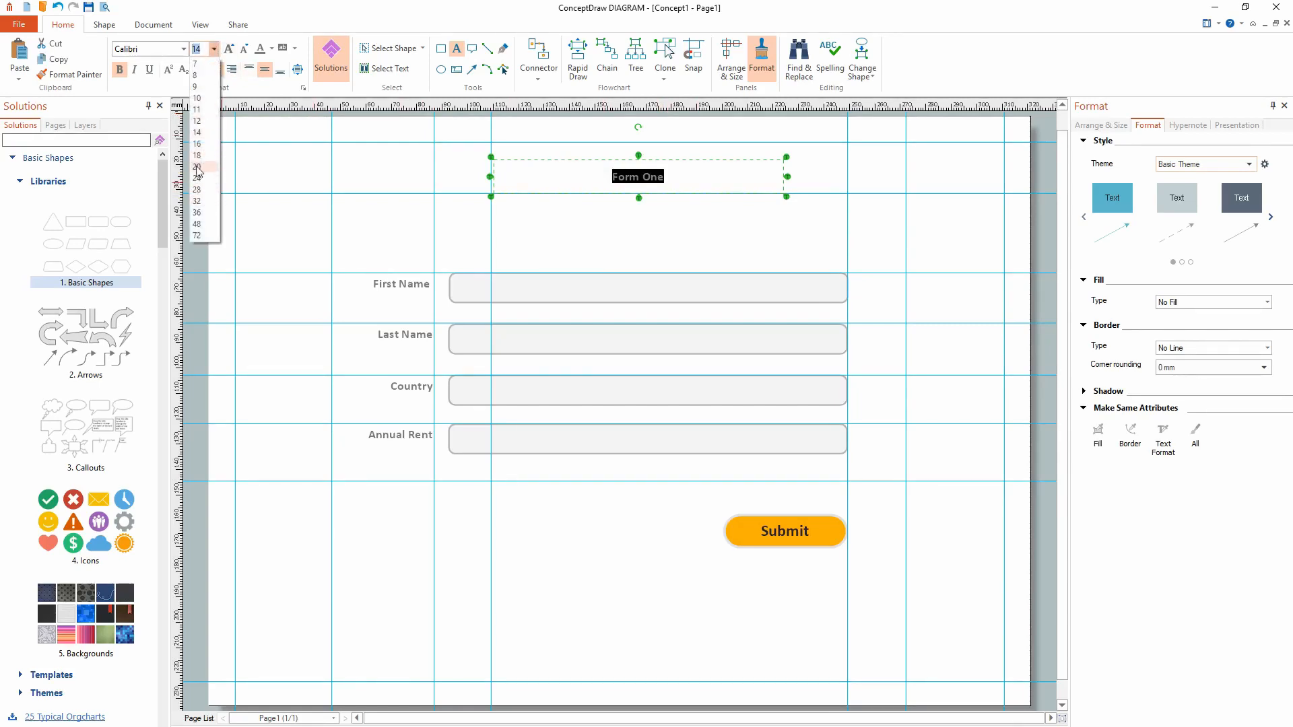
left_click(198, 178)
left_click(543, 225)
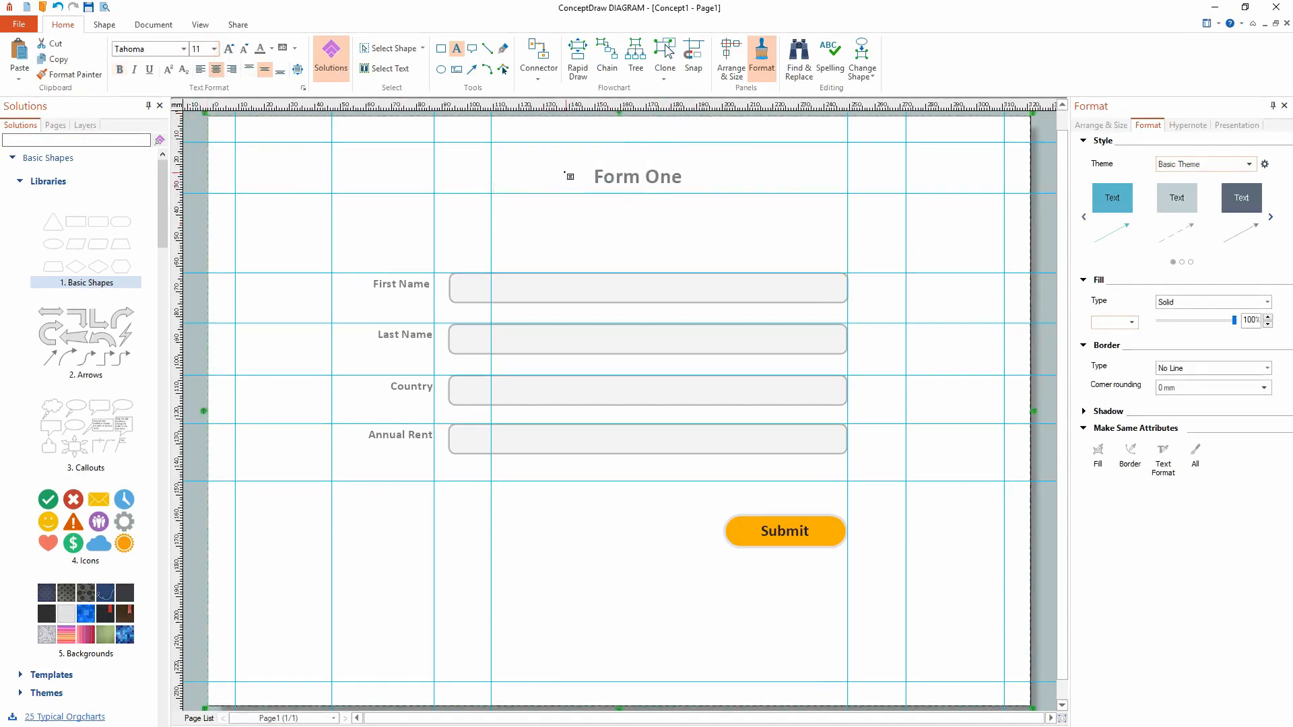
left_click(615, 176)
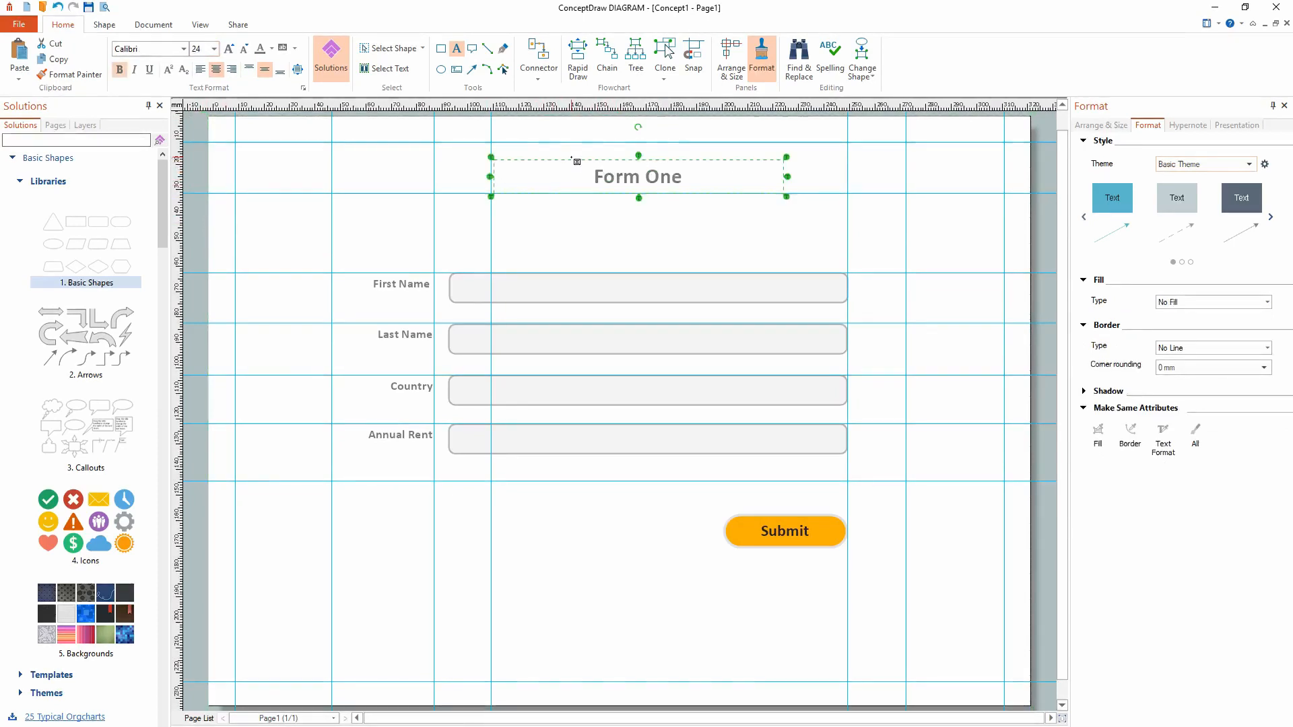
mouse_move(571, 159)
left_mouse_down()
mouse_move(564, 194)
mouse_move(549, 196)
mouse_move(544, 175)
mouse_move(568, 176)
left_mouse_up()
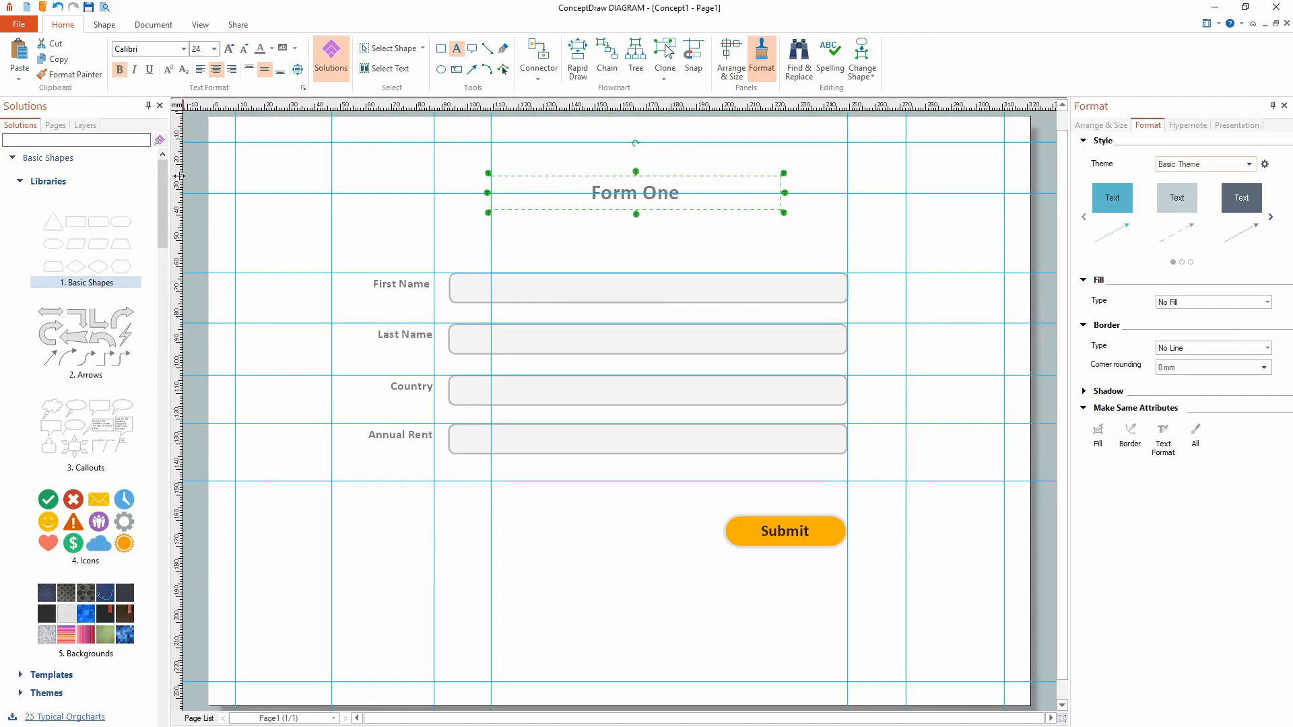
- Add a vertical guide at the page's horizontal centre and centre the "Form One" title on it
left_click_drag(177, 177, 645, 190)
left_click(649, 191)
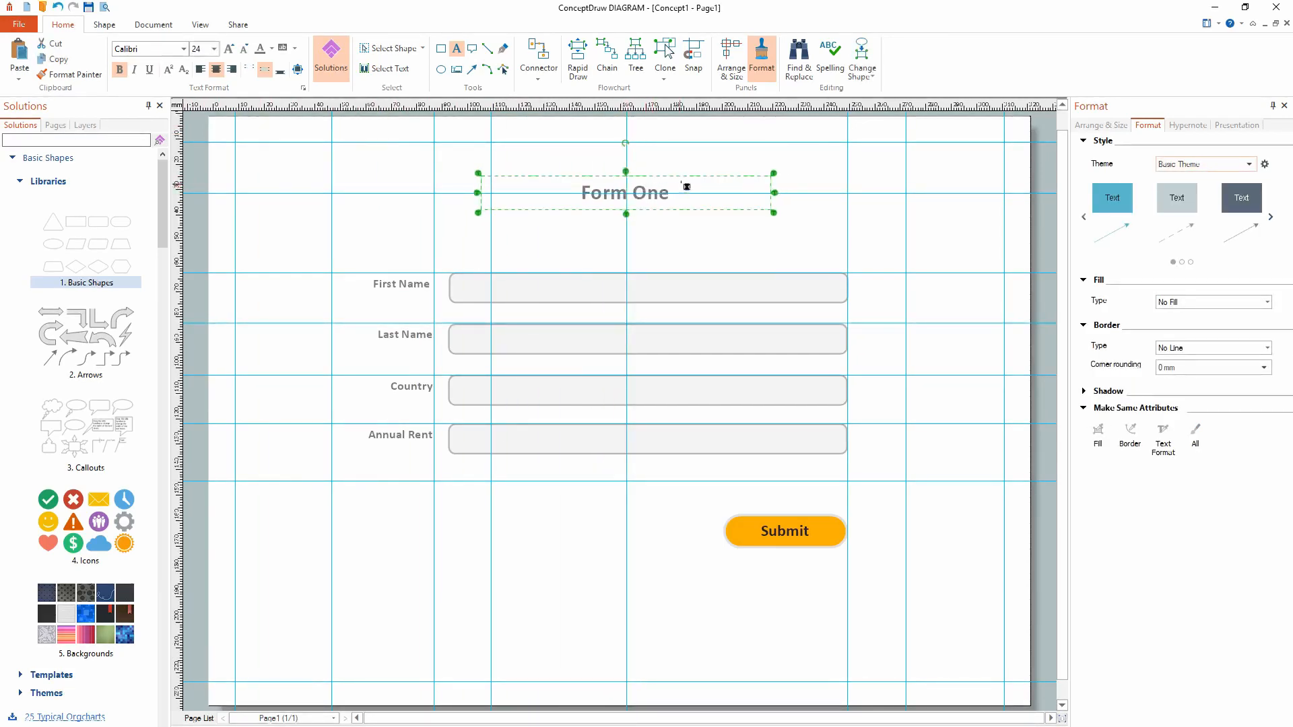
left_click(587, 235)
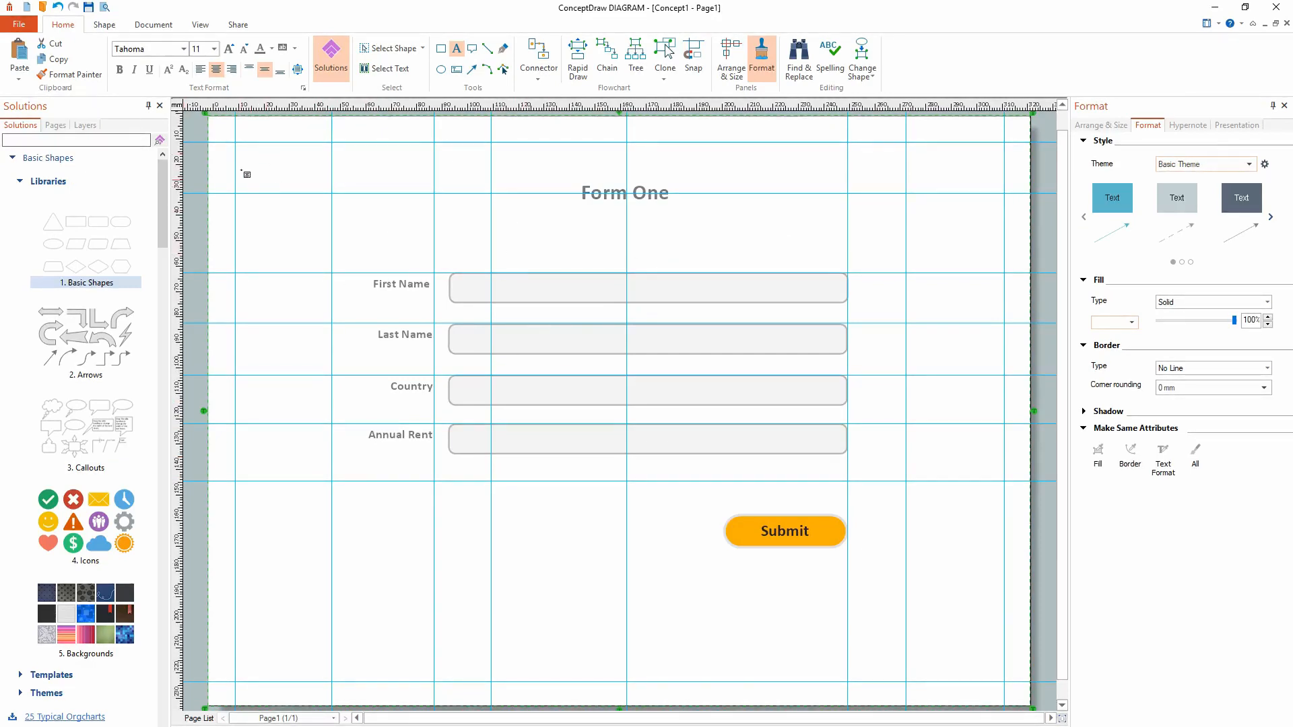
- Start saving the document and browse to Local Disk (F:) as the destination
left_click(87, 9)
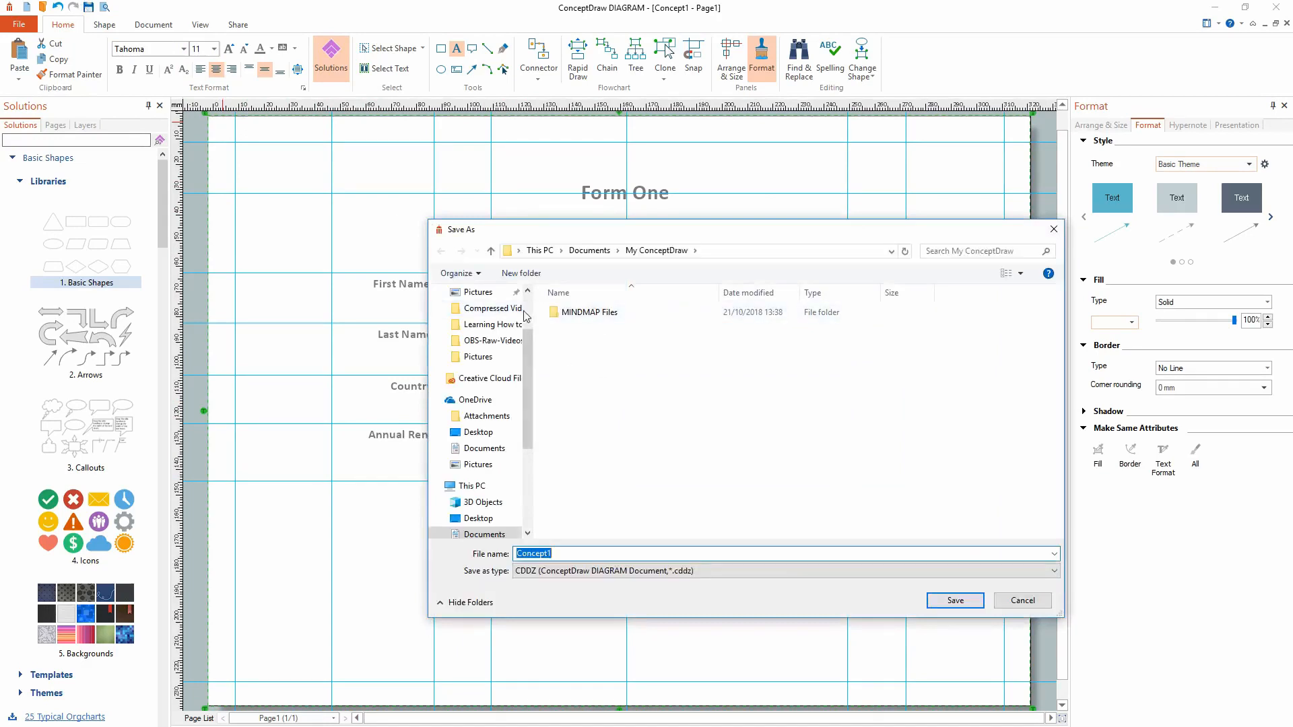
scroll(495, 377, "down", 4)
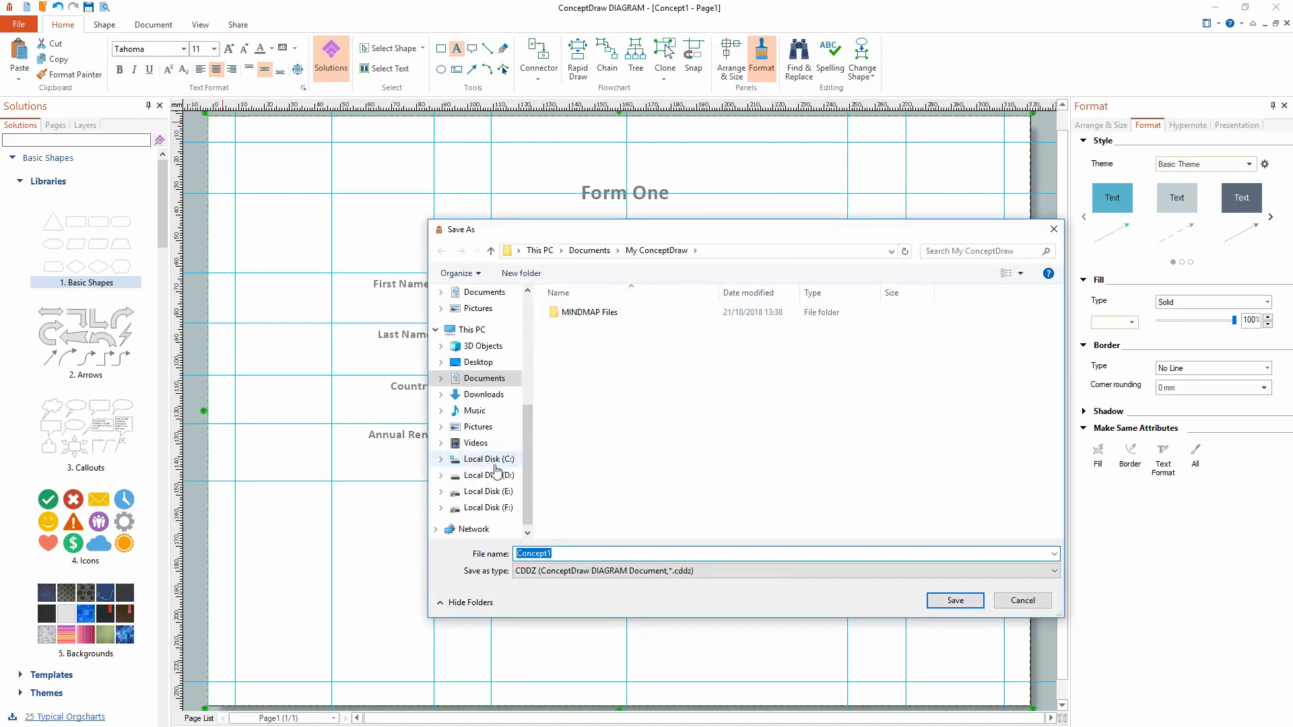
left_click(488, 507)
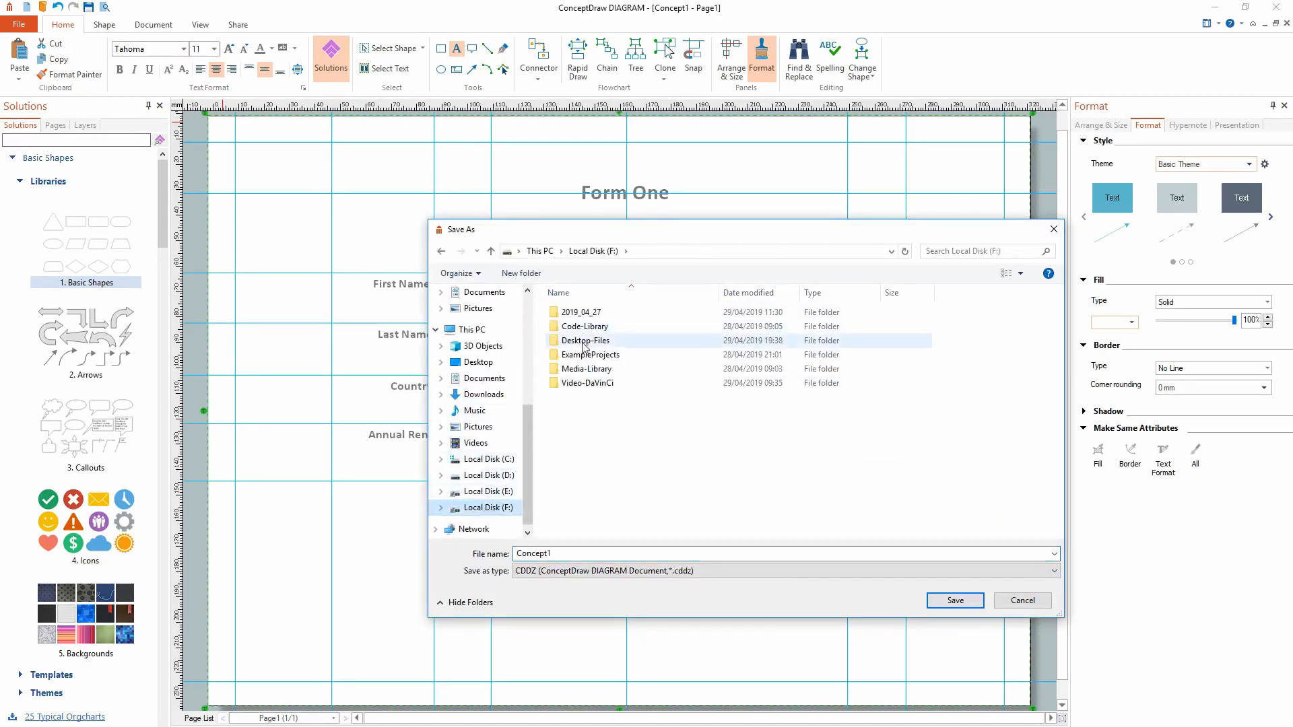
double_click(581, 369)
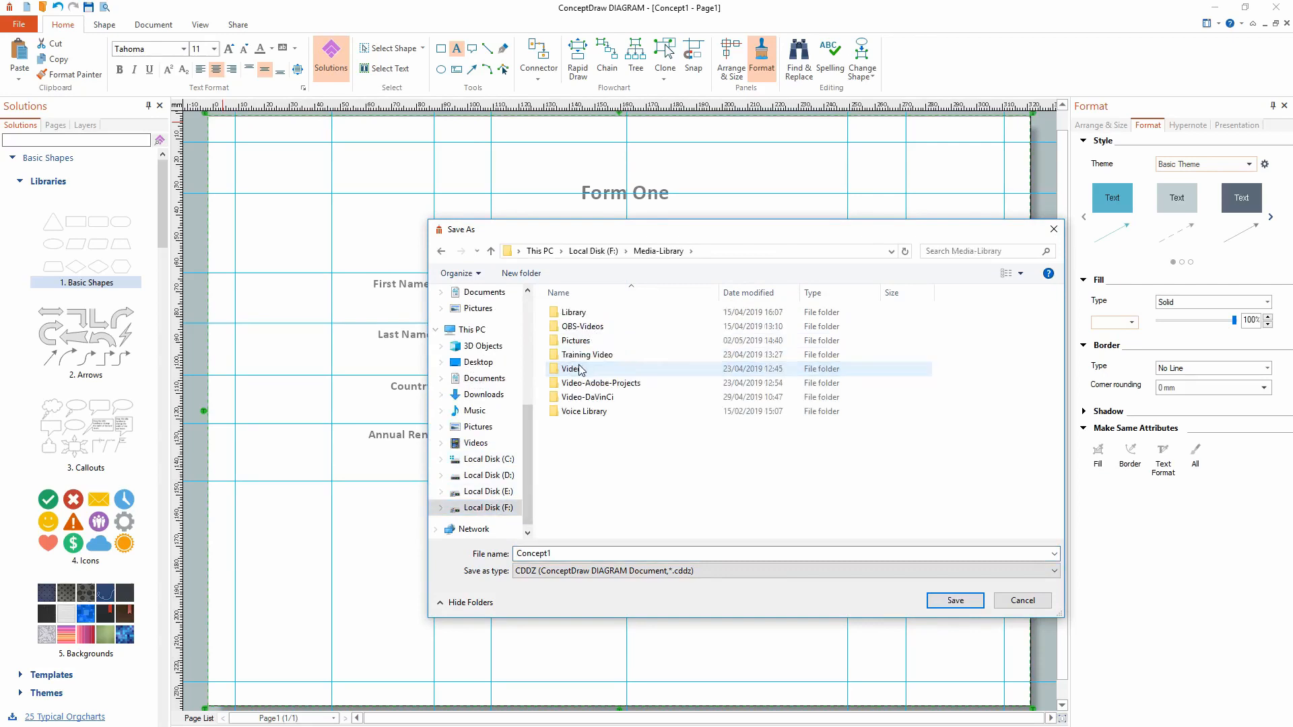
left_click(593, 358)
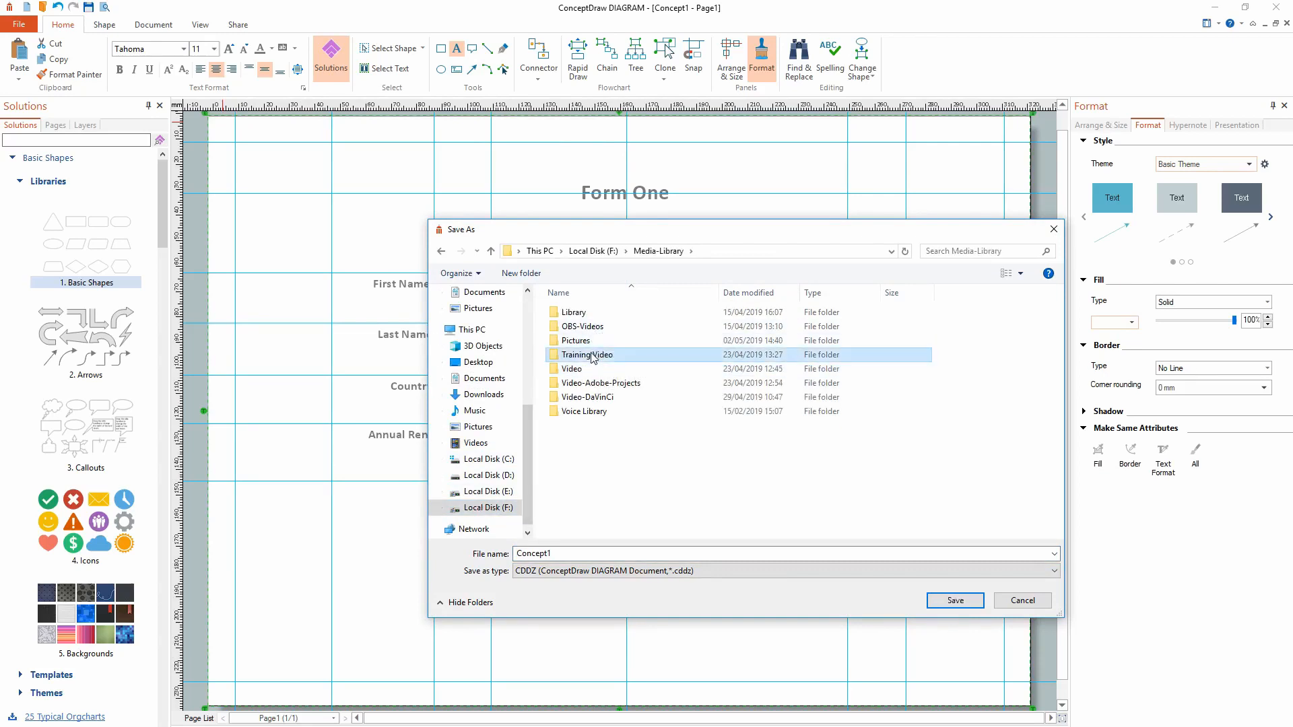
double_click(592, 357)
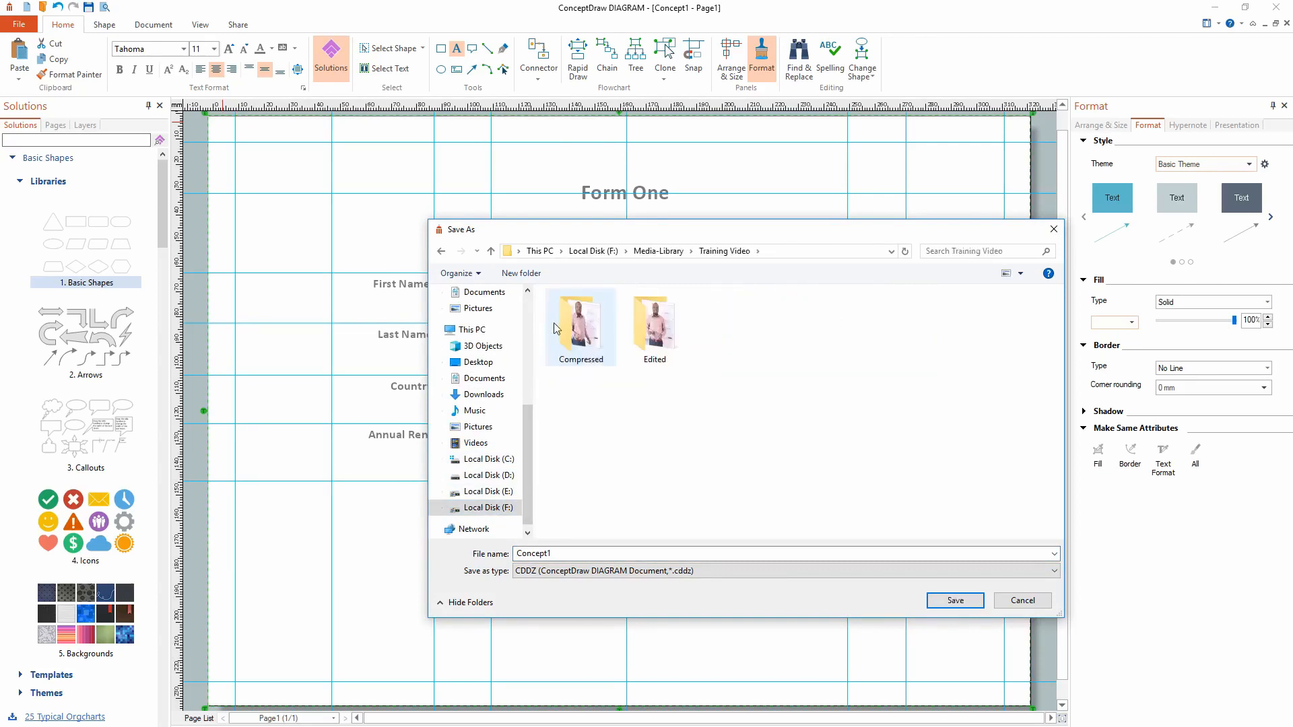
left_click(491, 509)
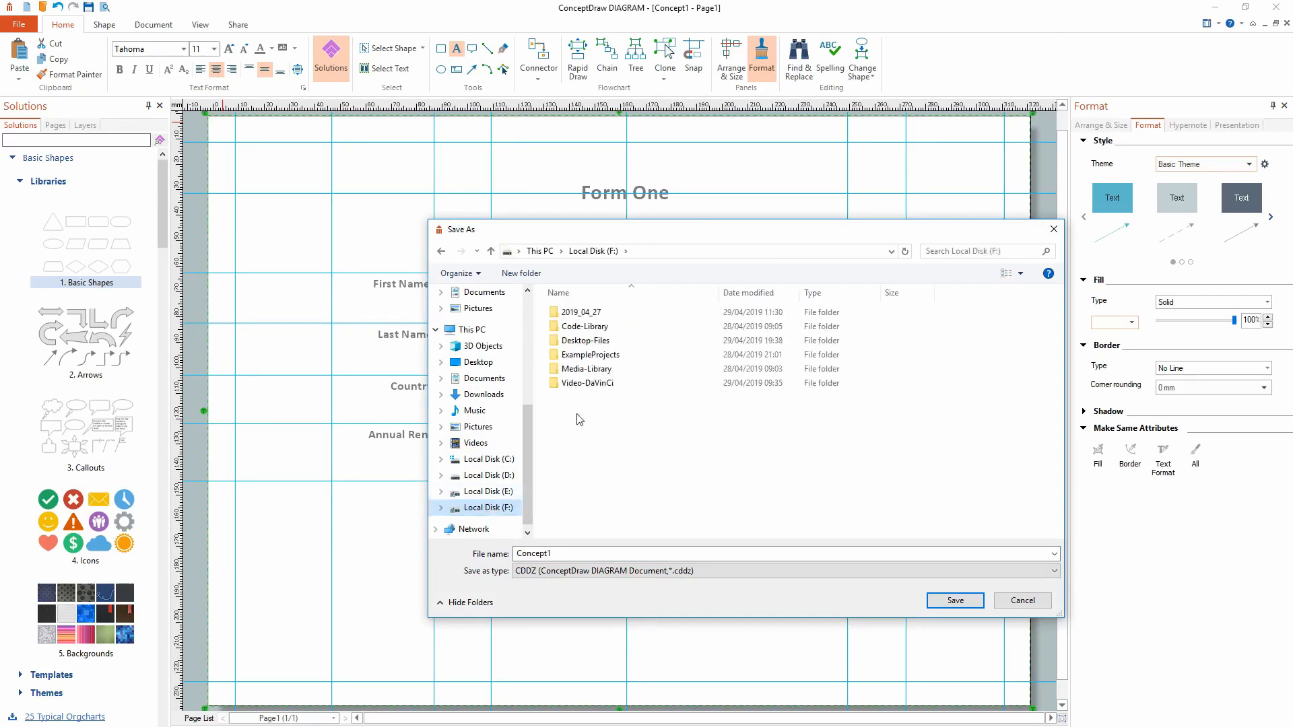
double_click(609, 355)
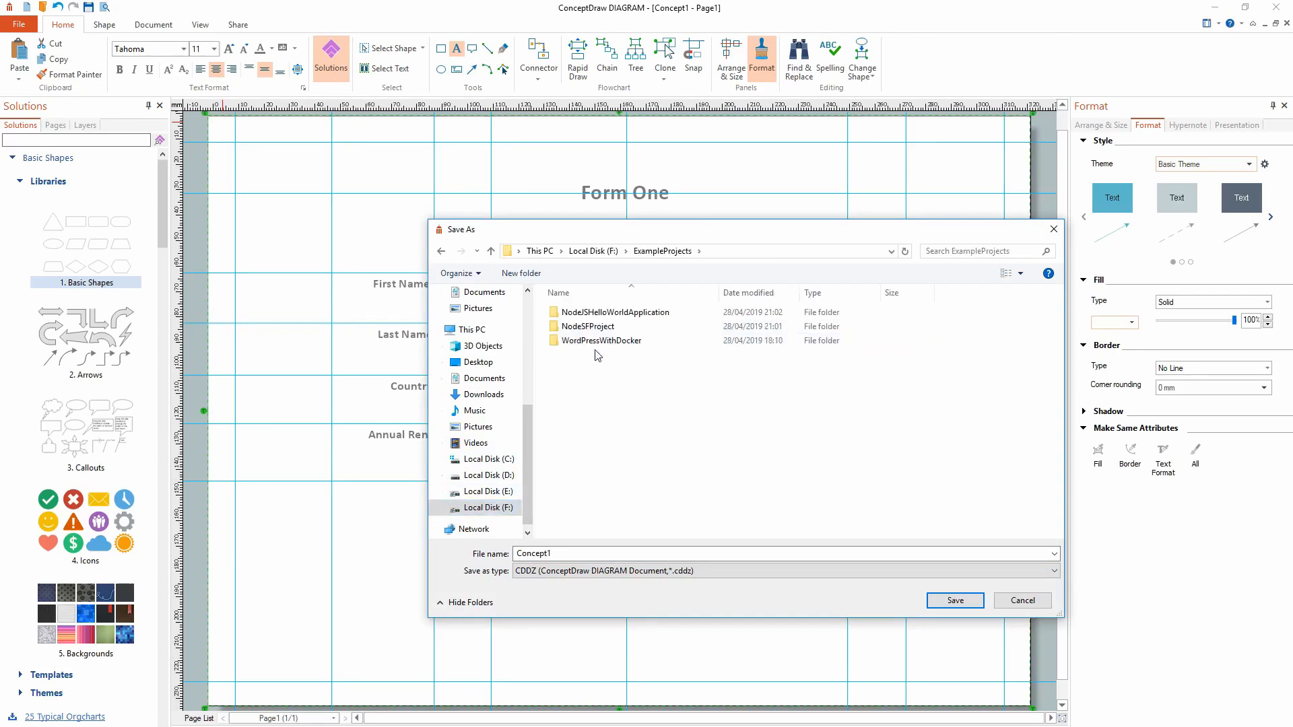
left_click(487, 508)
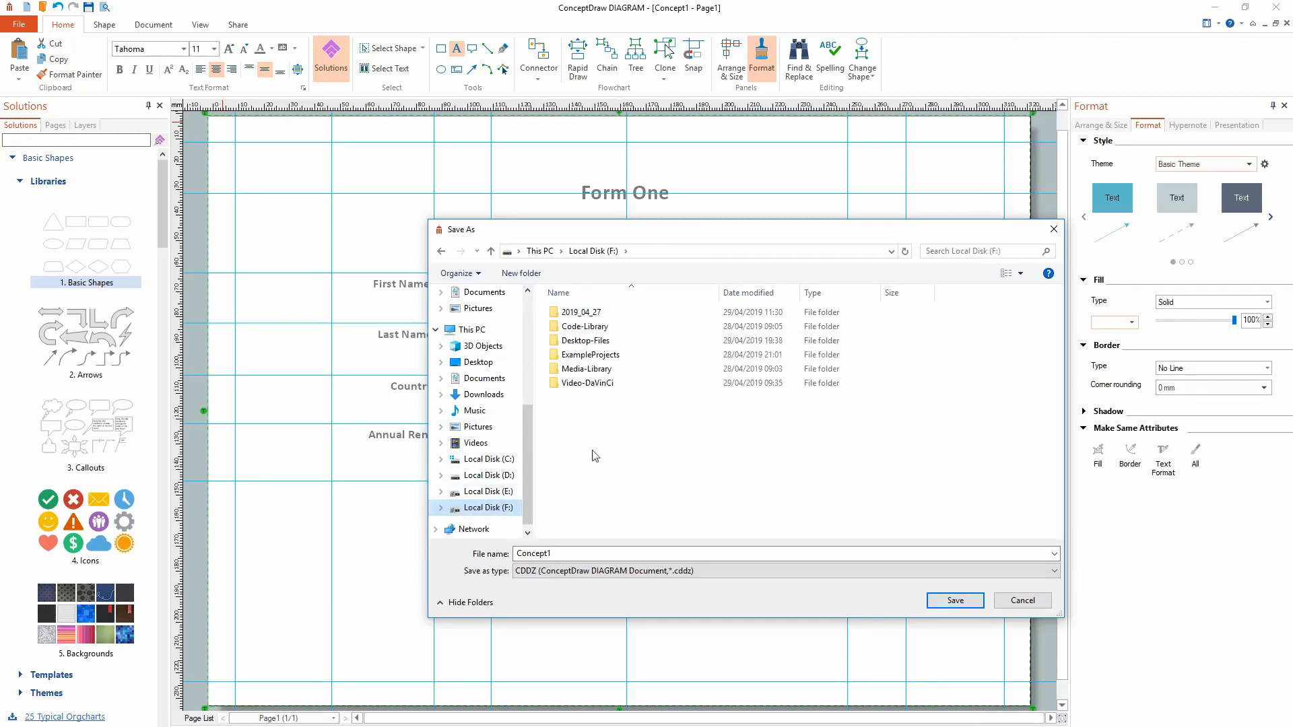
- Save the document as "Back-End-Tutorial Design" in the Design folder under Desktop-Files and My Tutorials
double_click(590, 342)
double_click(588, 412)
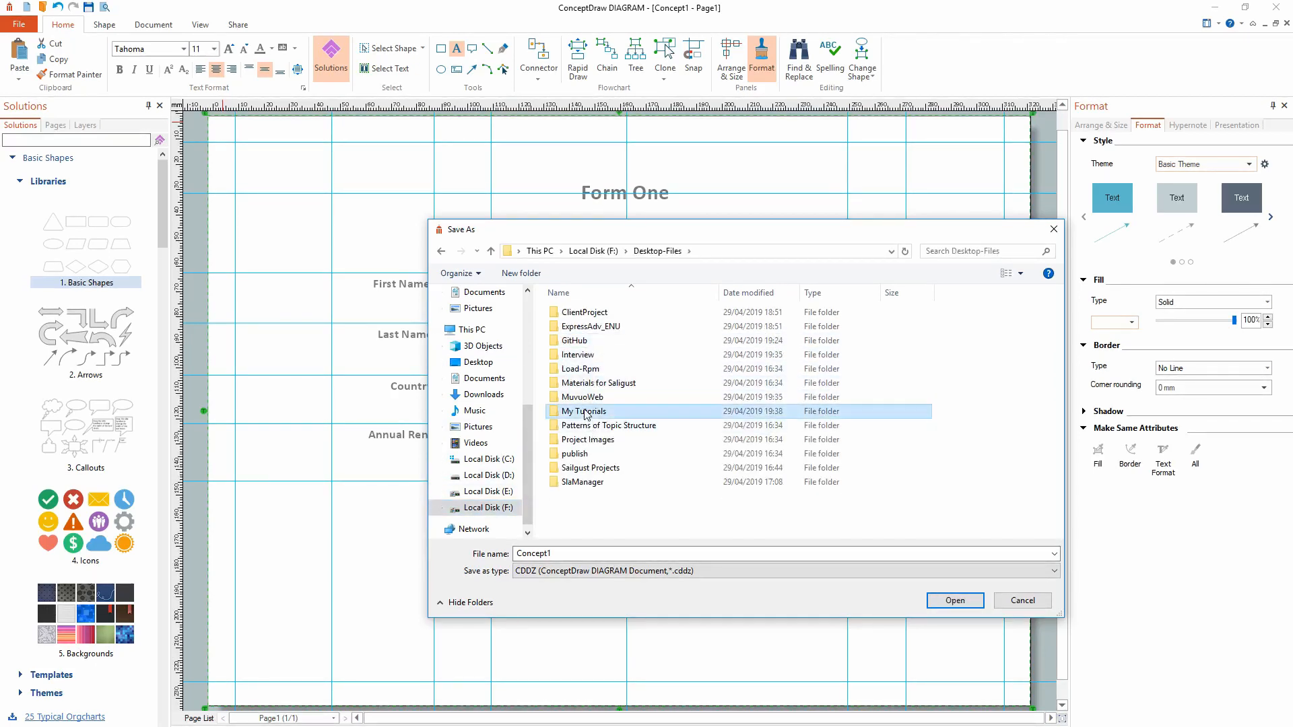
double_click(590, 328)
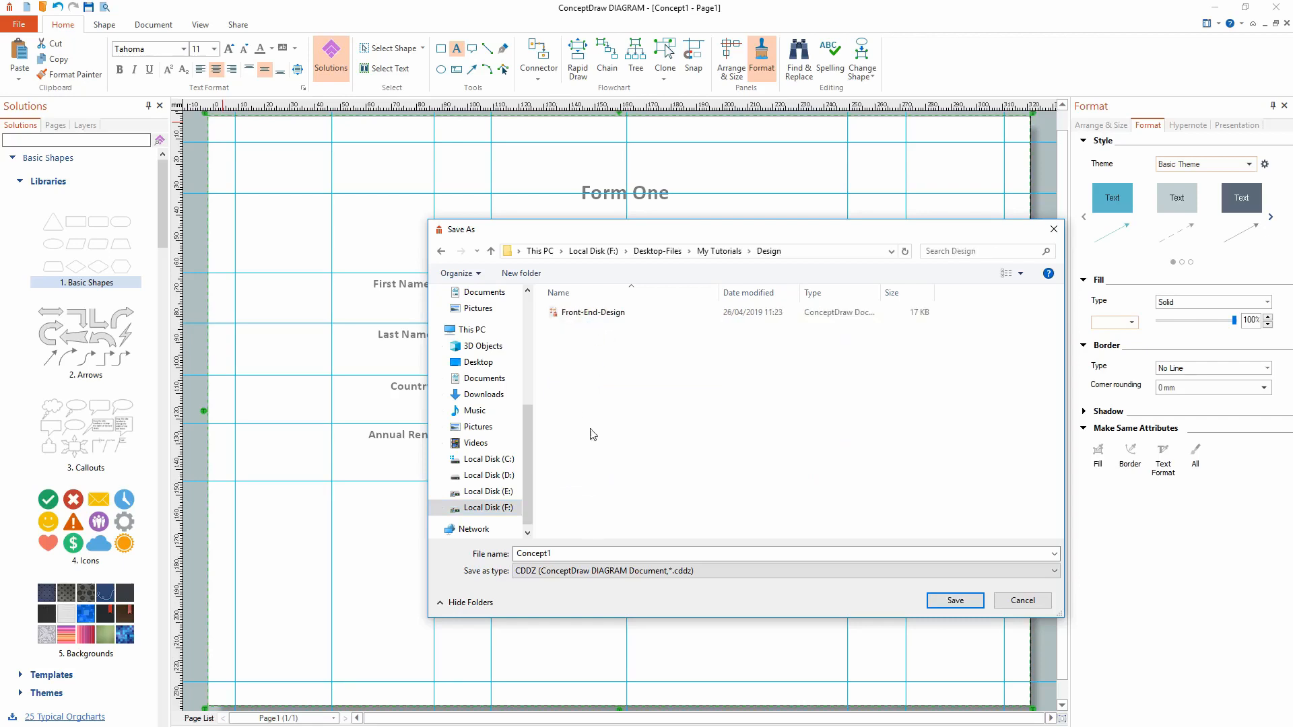
left_click(556, 553)
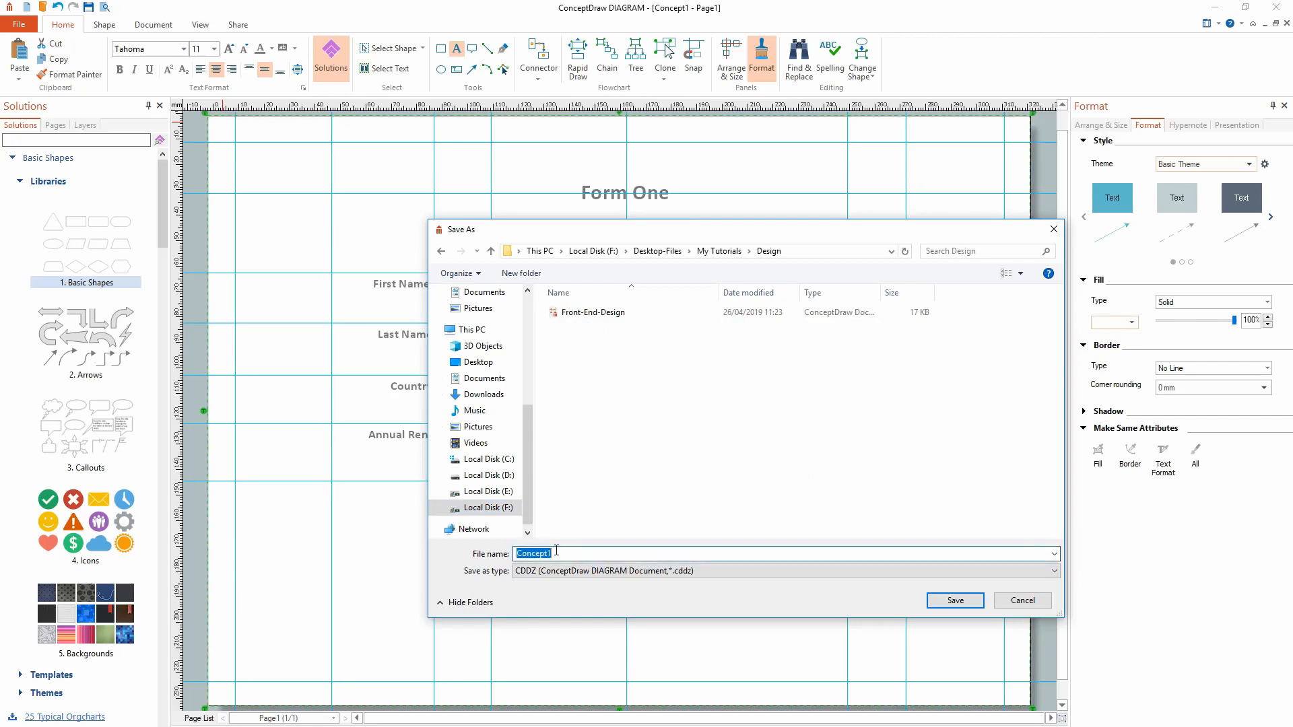
type("Back-End-Tutorial Design")
left_click(956, 600)
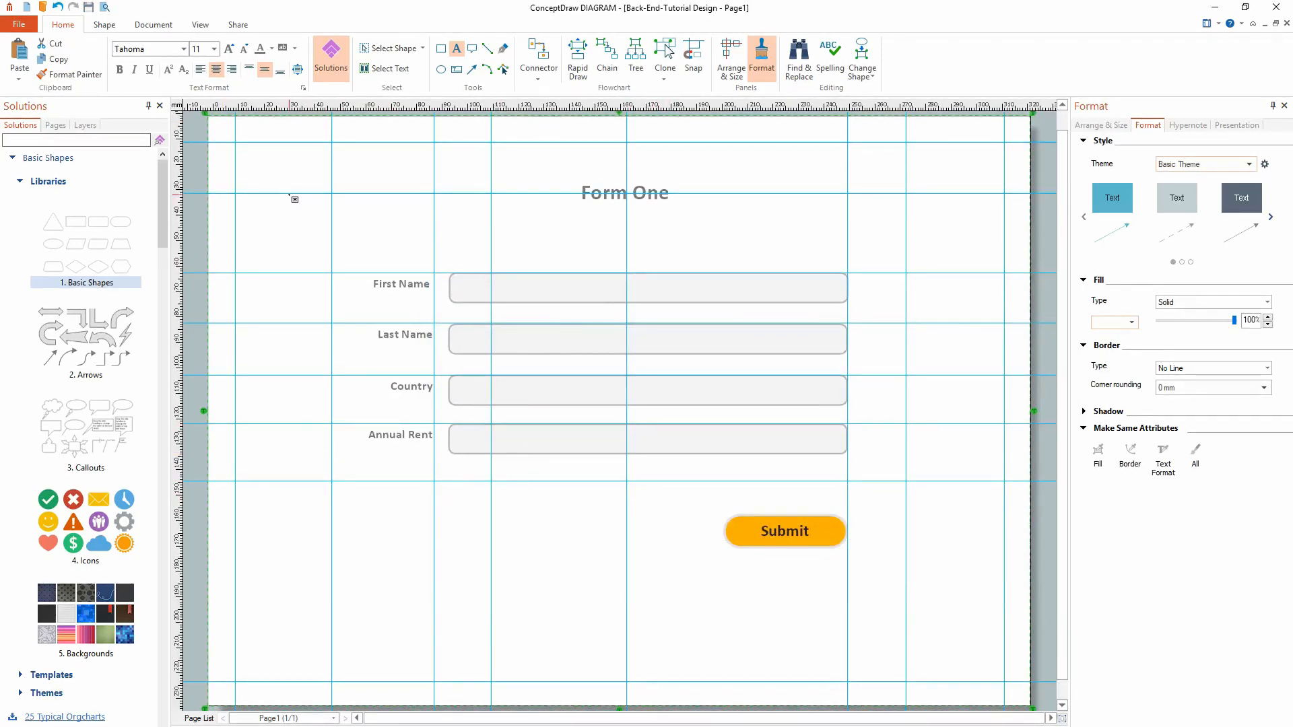
scroll(301, 315, "up", 1)
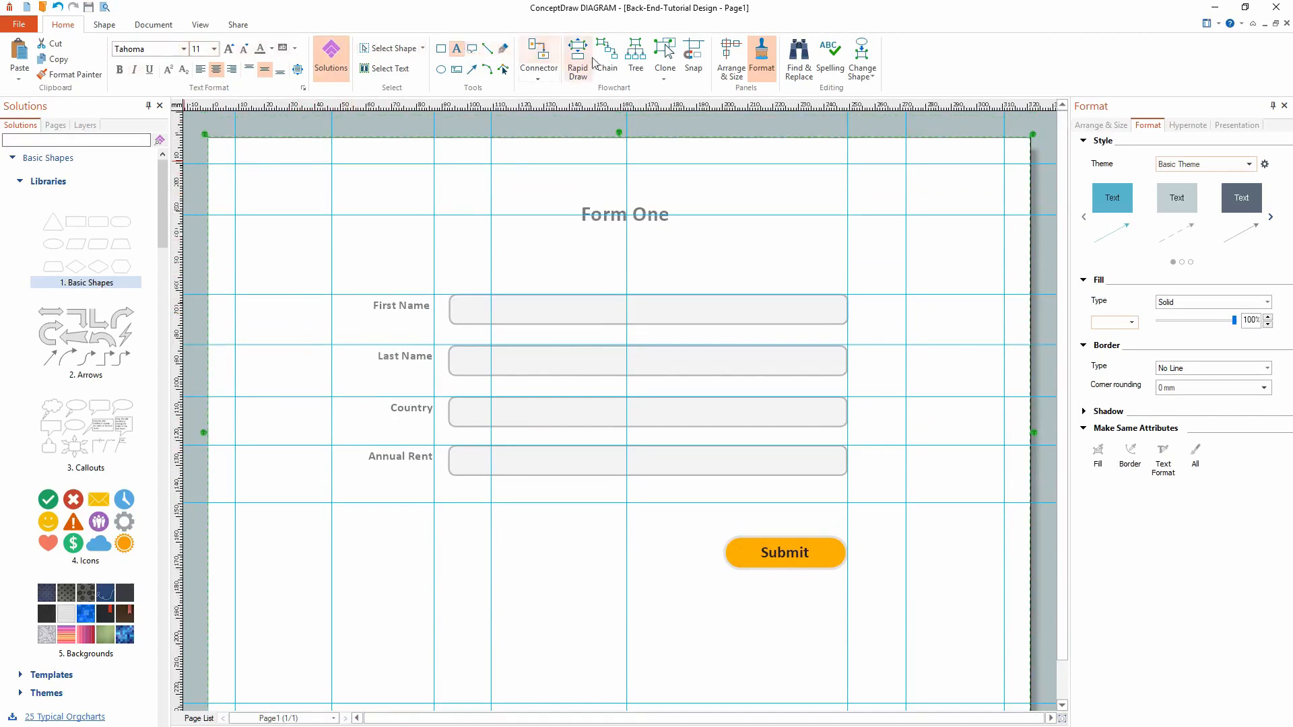
scroll(359, 275, "down", 2)
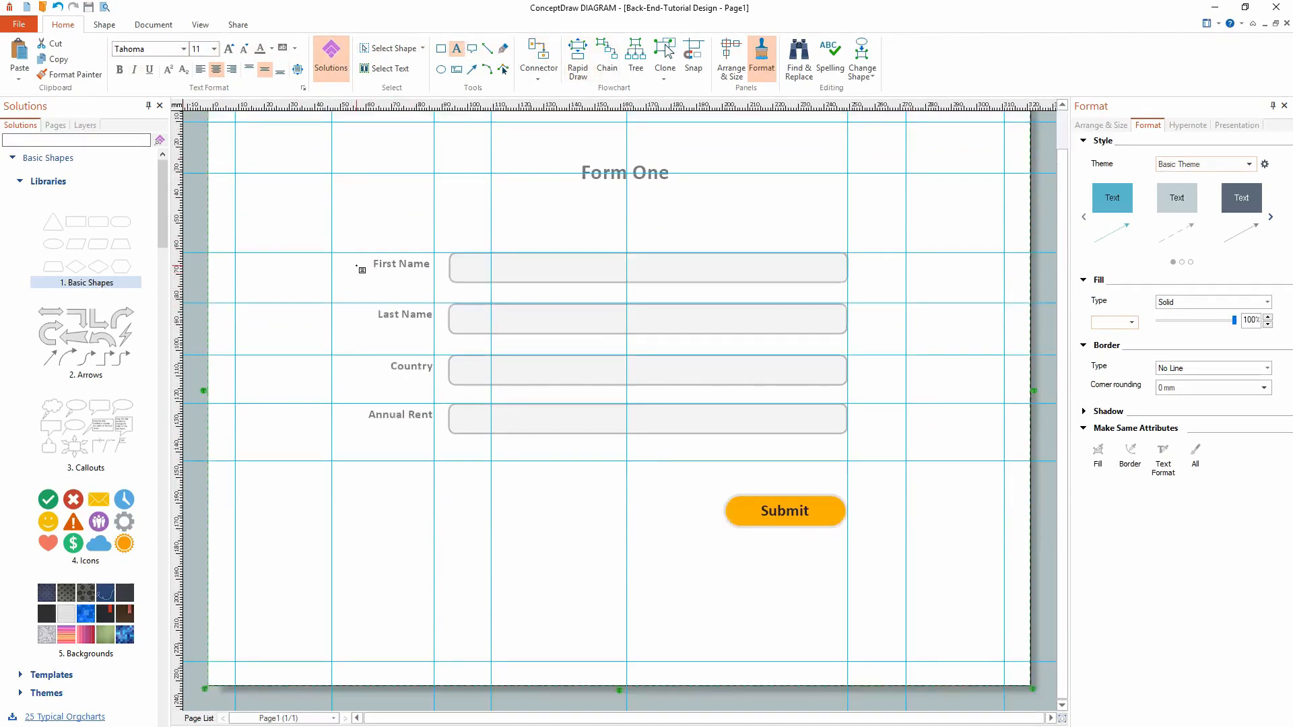
scroll(359, 269, "up", 2)
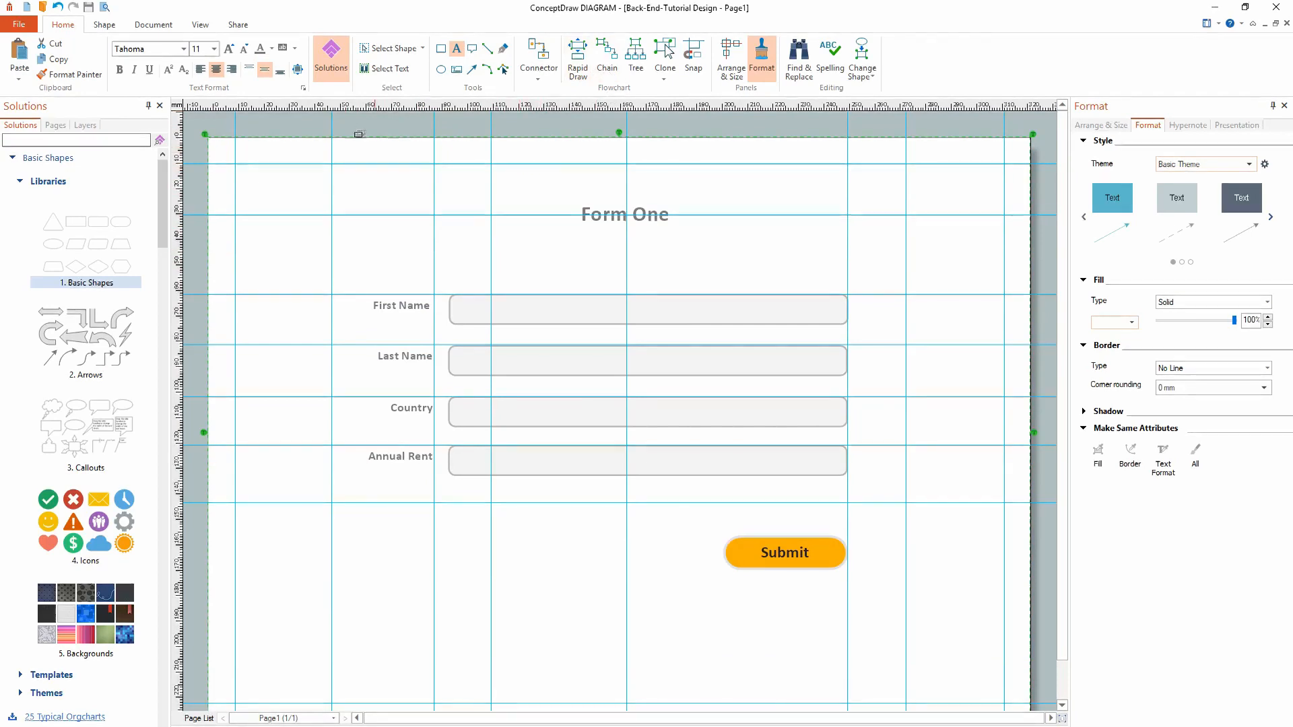
- Delete the horizontal guide above the "Form One" title and the two vertical guides beside the form labels nearest the page's left edge
left_click(387, 48)
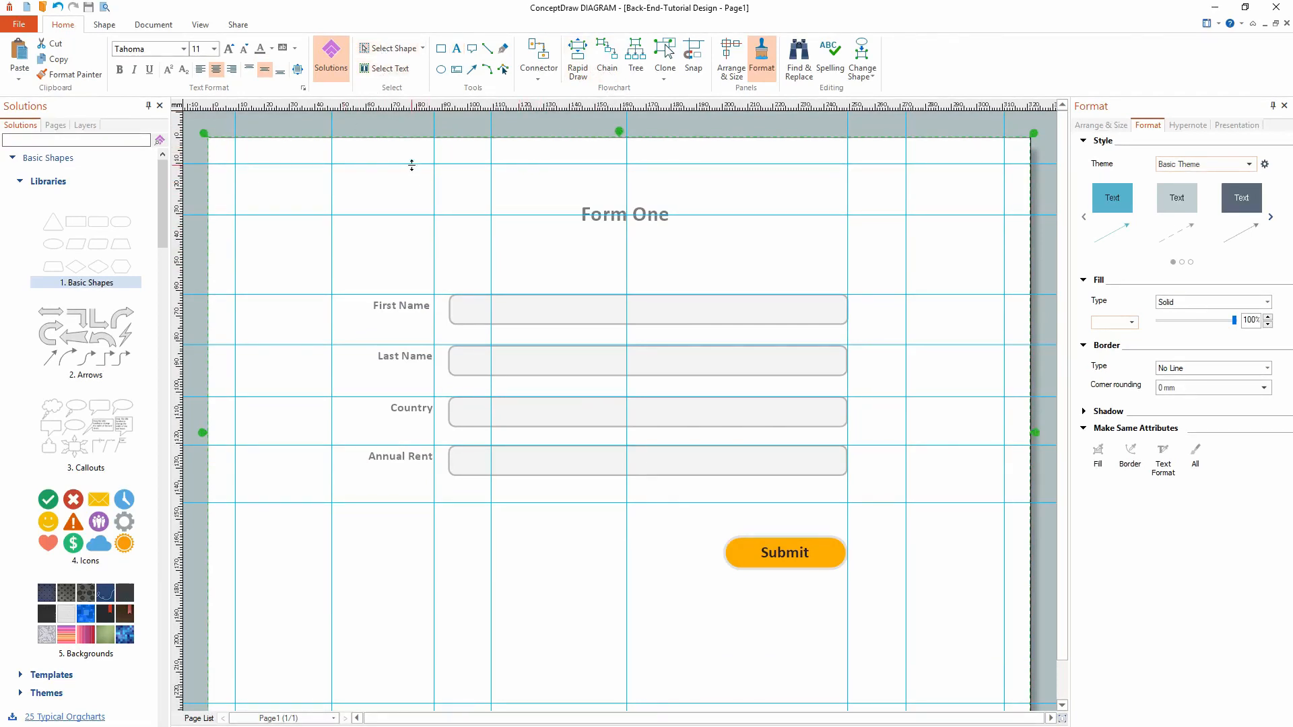
left_click(411, 165)
left_click(389, 161)
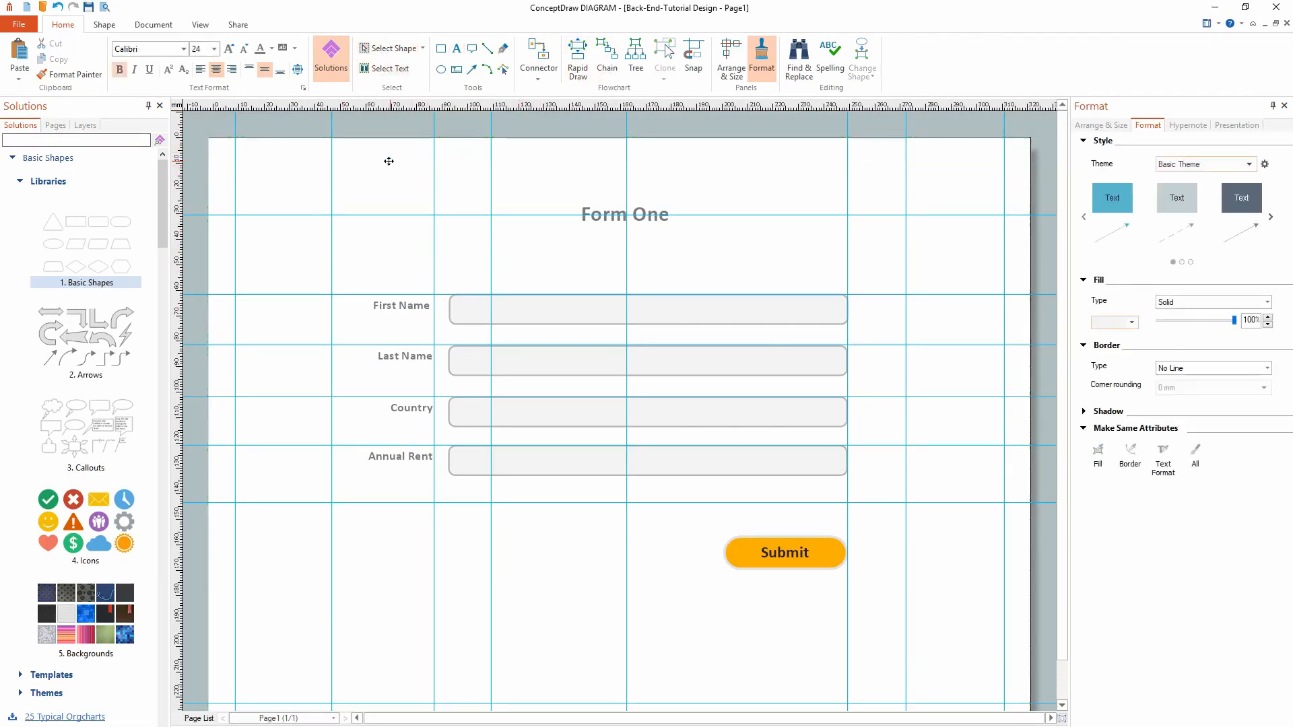
left_click(332, 180)
key("Delete")
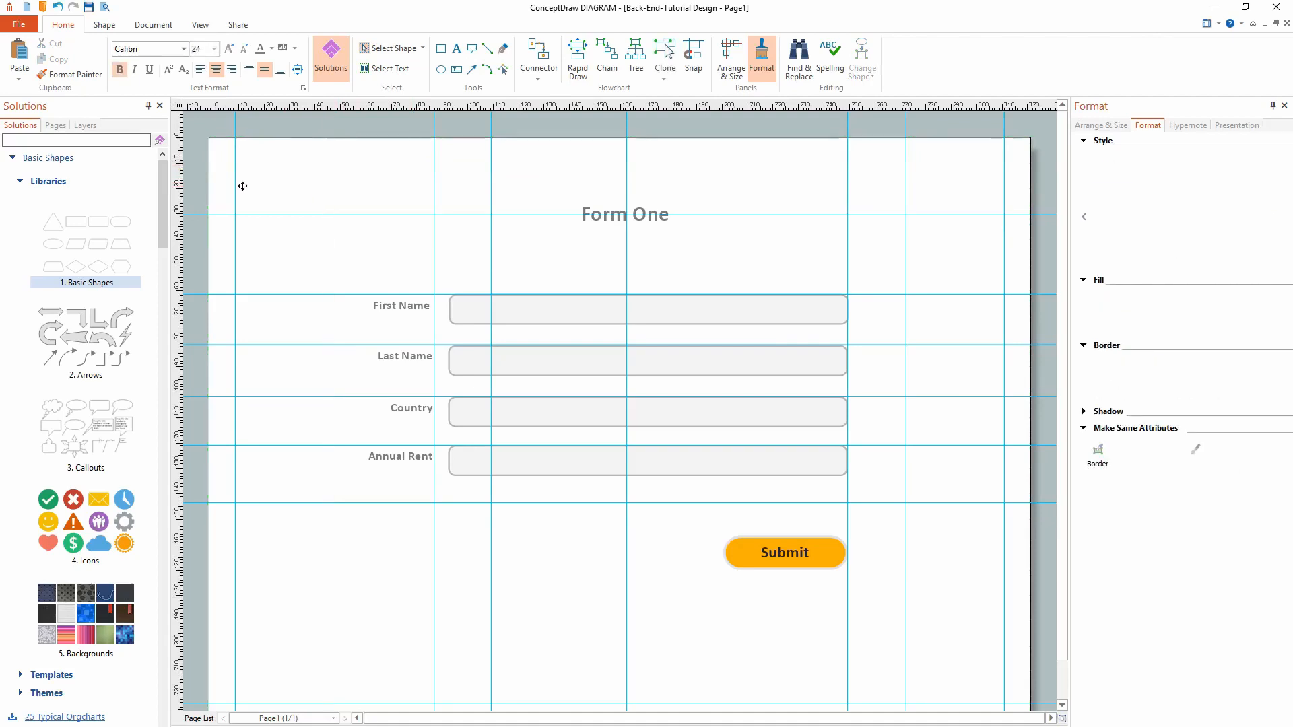
left_click(235, 186)
key("Delete")
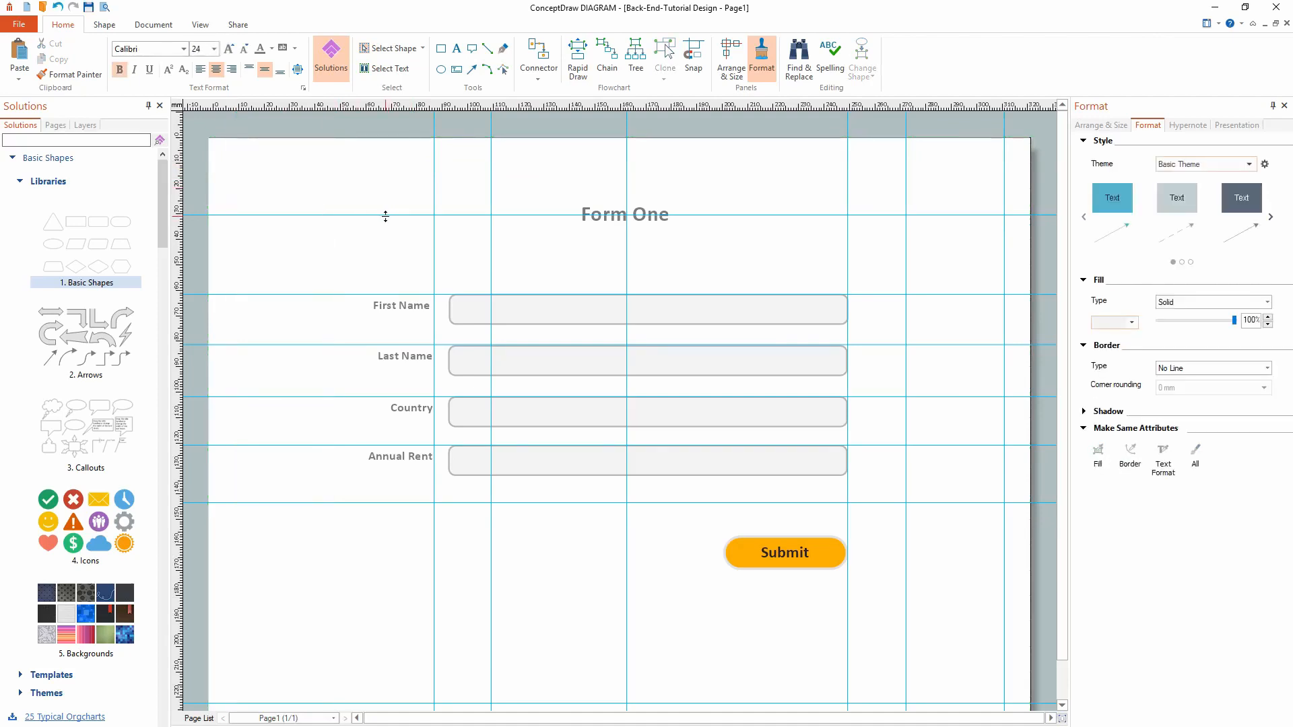
- Delete the horizontal guide through the title, the vertical guide at the labels' right edge and the one crossing the fields' left part
left_click(385, 216)
key("Delete")
left_click(435, 233)
key("Delete")
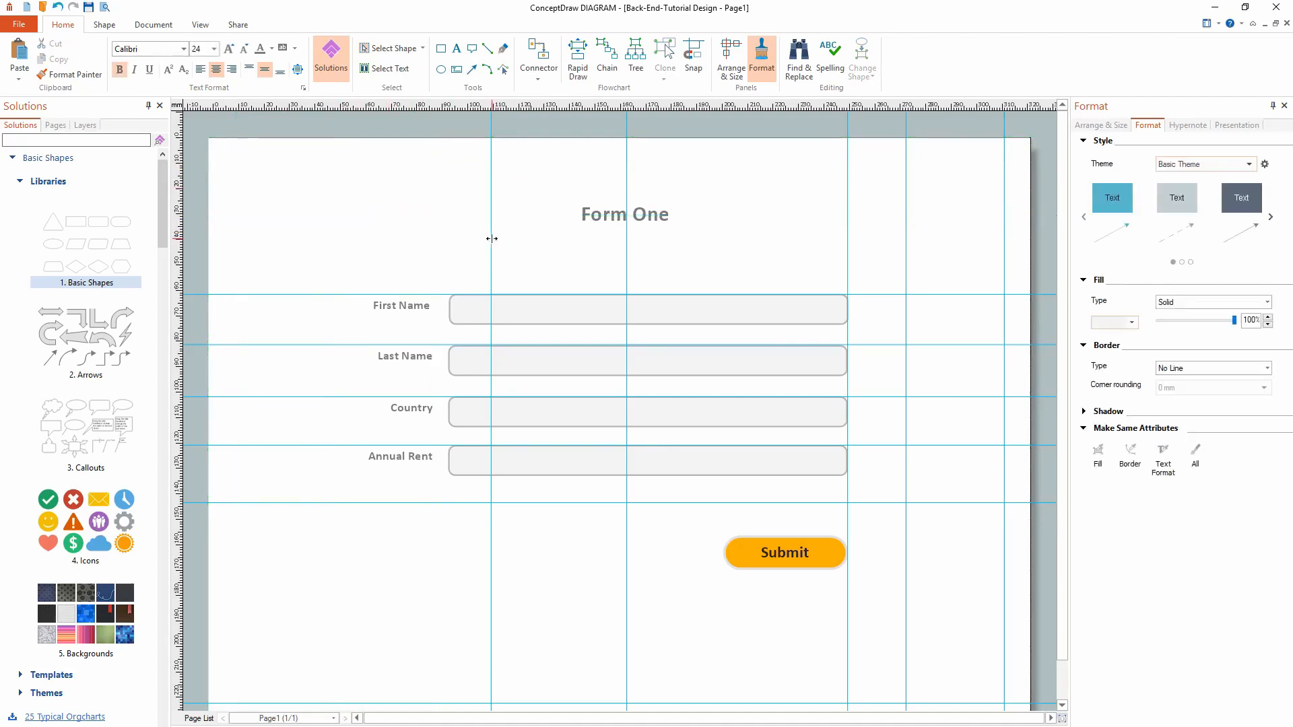
left_click(491, 239)
key("Delete")
- Undo the accidental deletion of the page background and delete the centre vertical guide and the three vertical guides to its right
left_click_drag(627, 251, 628, 251)
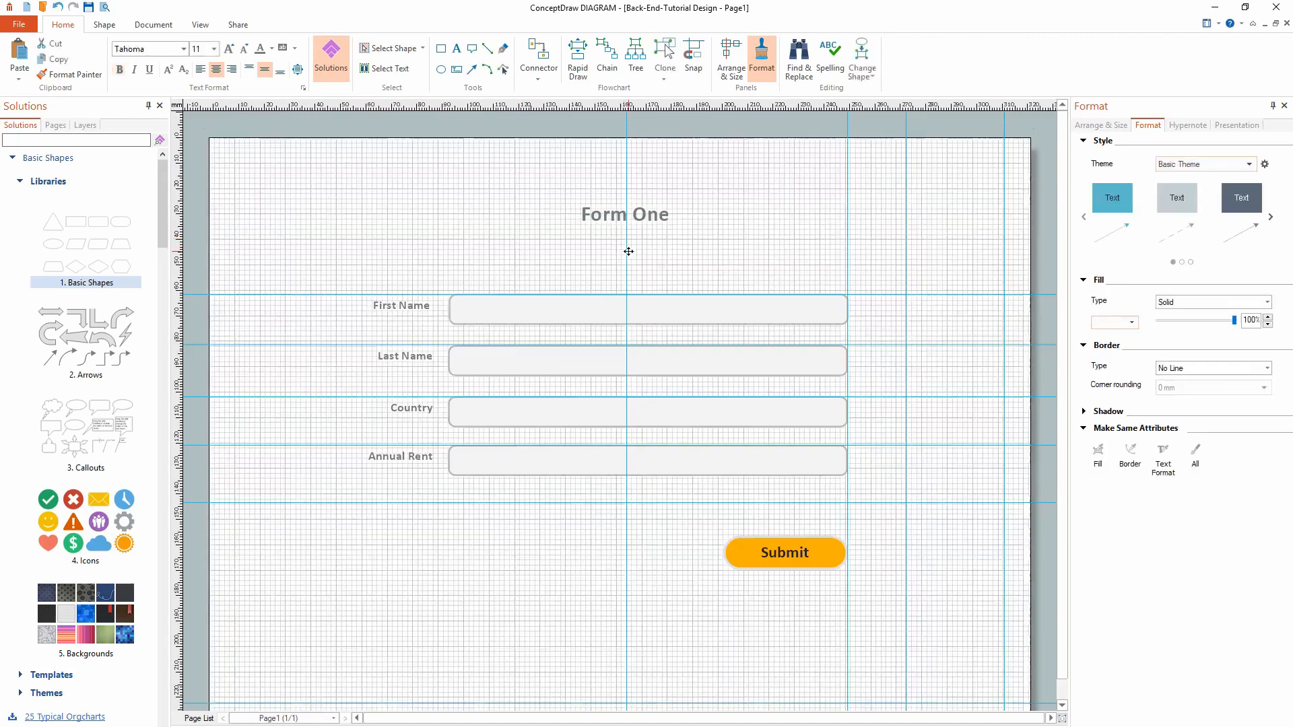
left_click(59, 8)
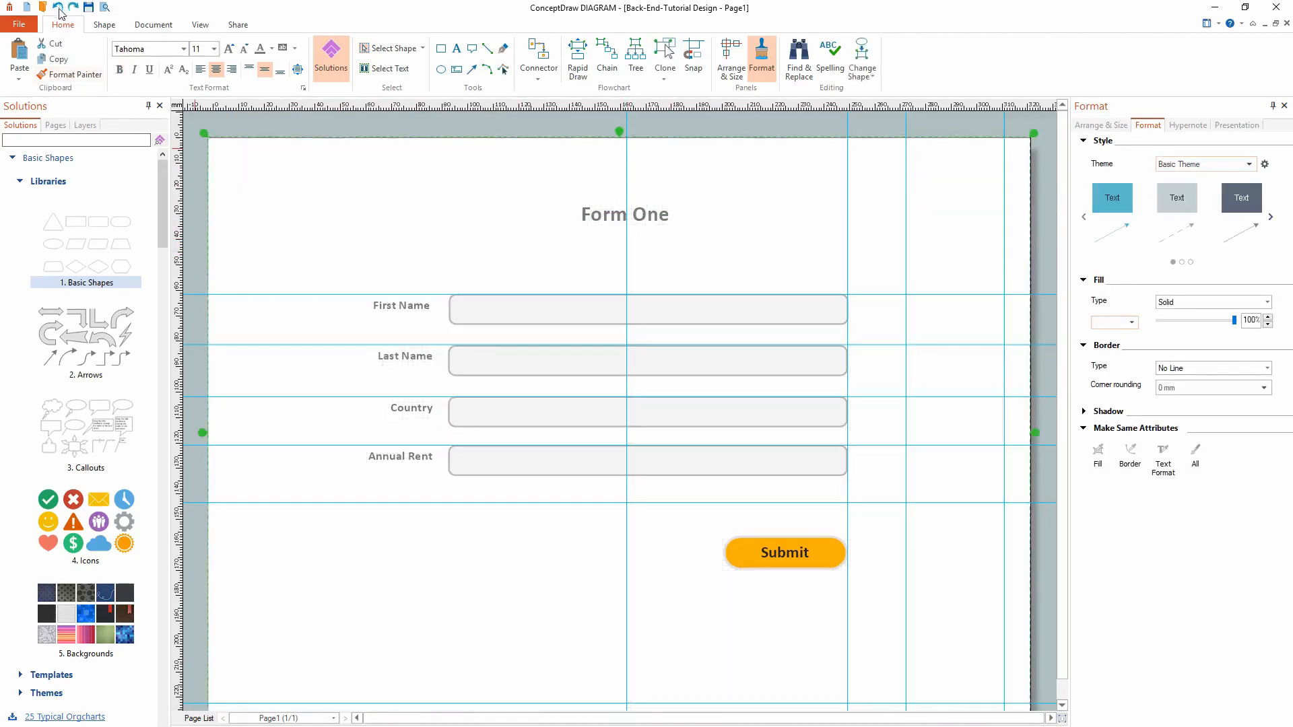
left_click(626, 264)
key("Delete")
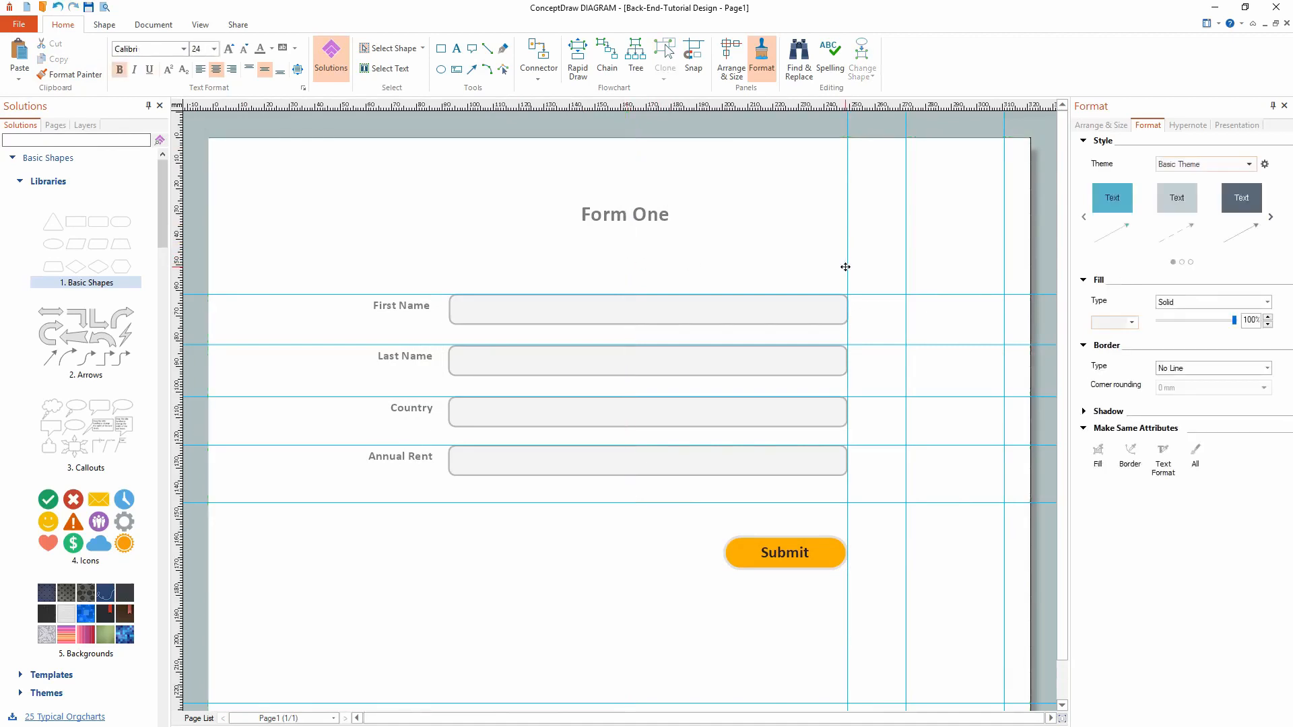
left_click(846, 267)
key("Delete")
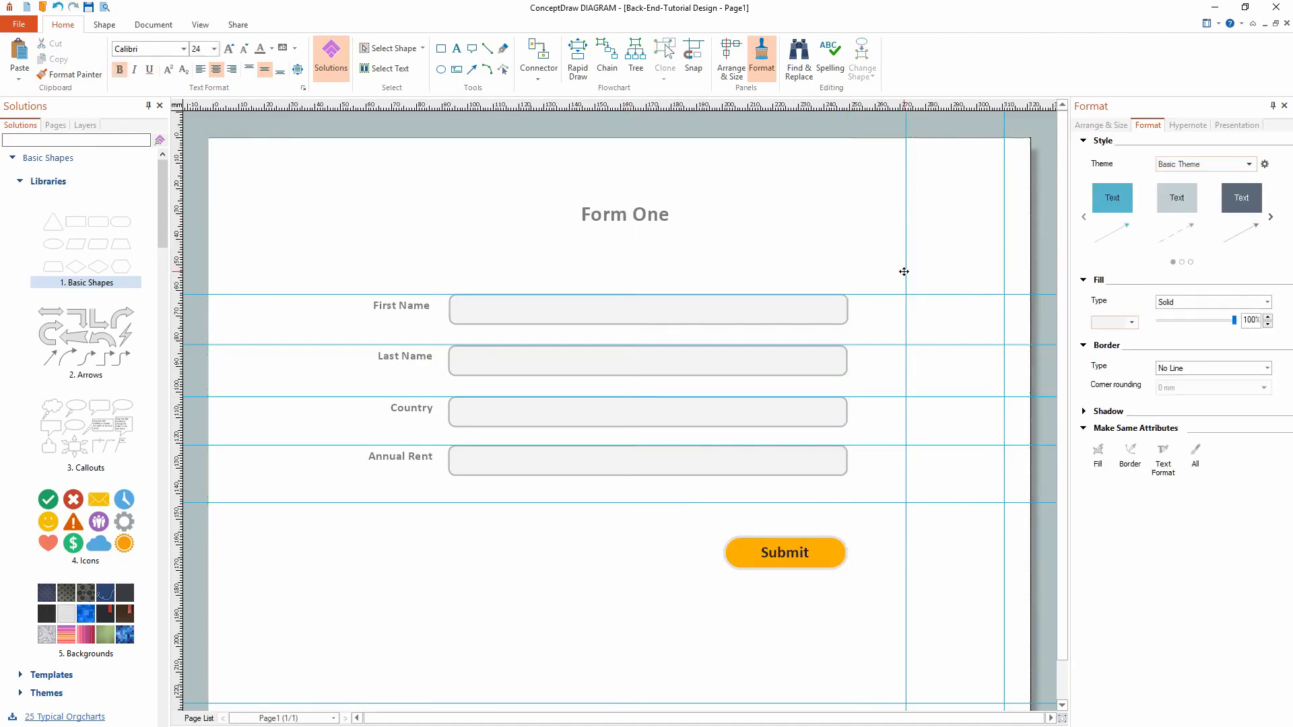
left_click(906, 270)
key("Delete")
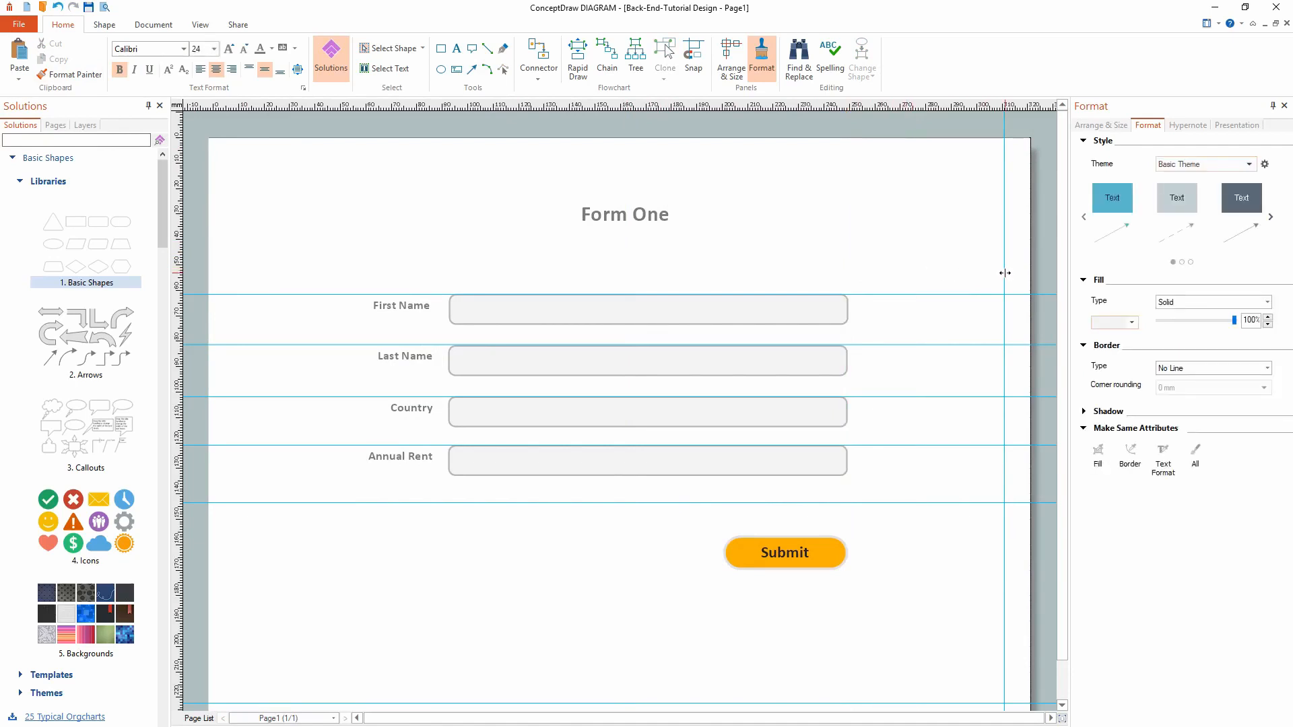
left_click(1004, 272)
key("Delete")
- Delete the horizontal guides along the upper edges of the four fields and the one between Annual Rent and Submit
left_click(911, 294)
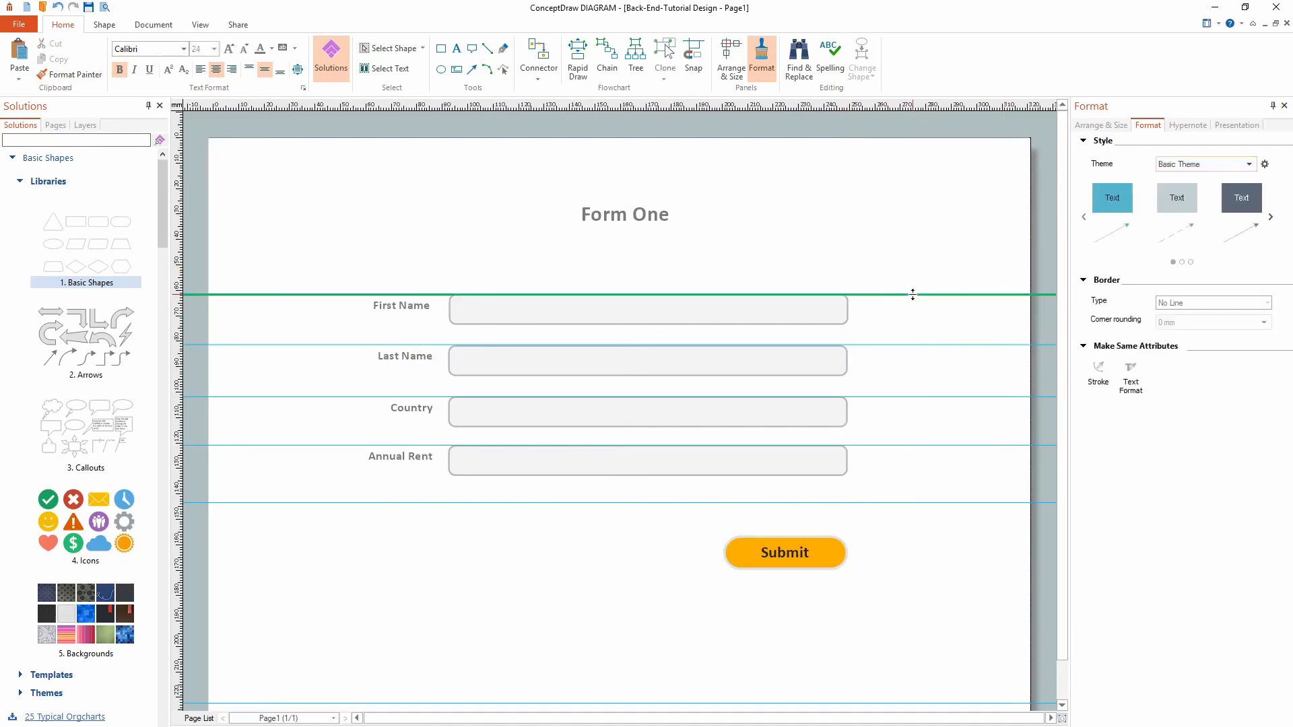
key("Delete")
left_click(905, 345)
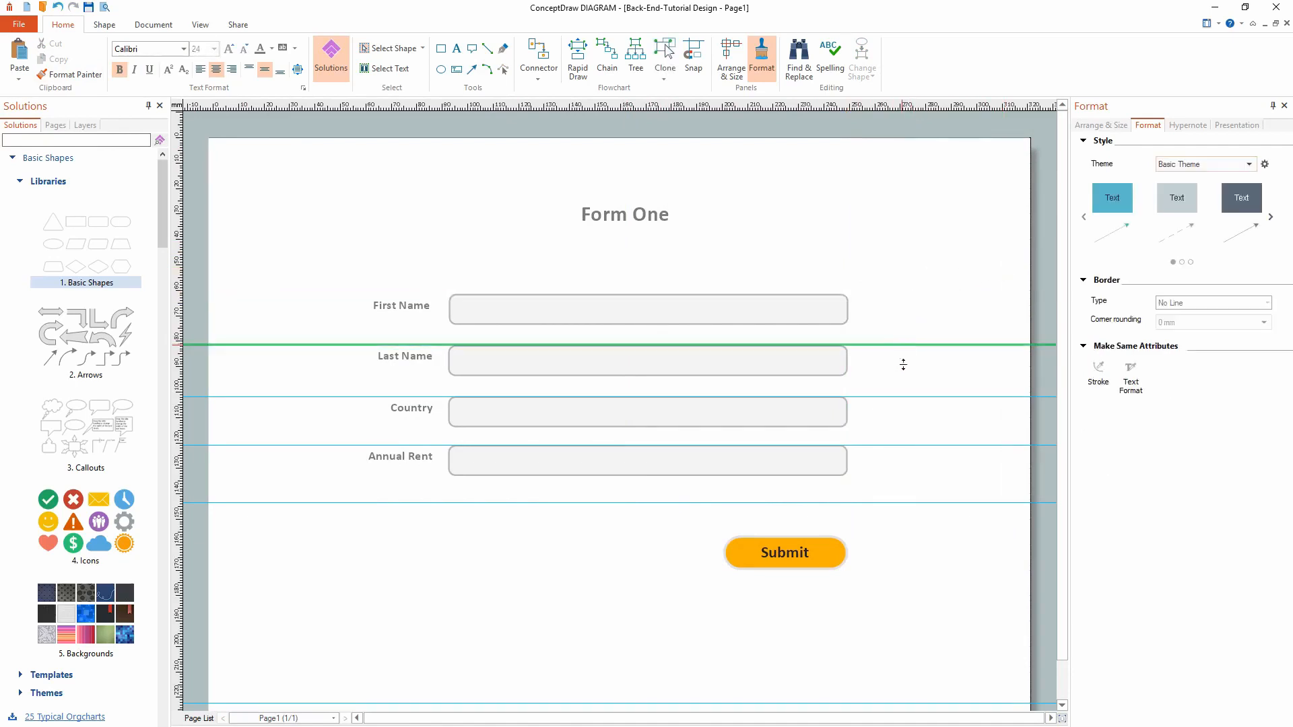
key("Delete")
left_click(910, 398)
key("Delete")
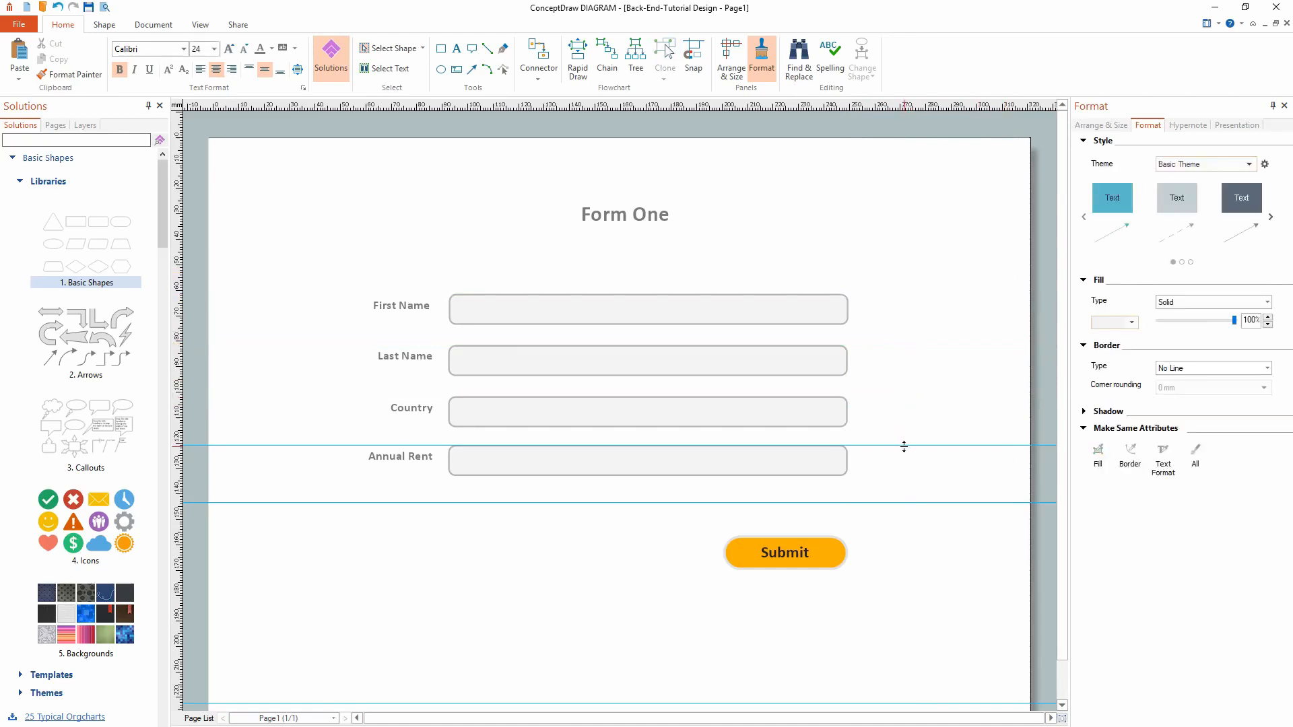
left_click(903, 445)
key("Delete")
left_click(898, 503)
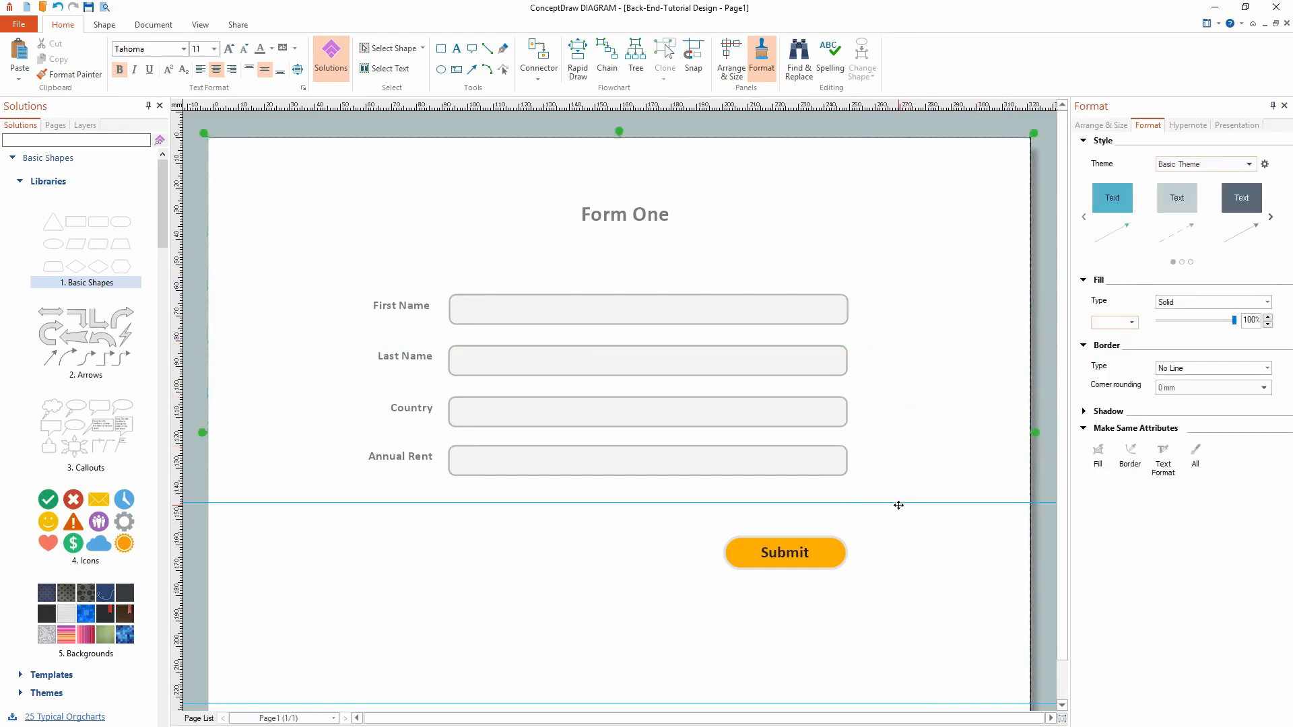
left_click(898, 503)
key("Delete")
scroll(890, 474, "down", 1)
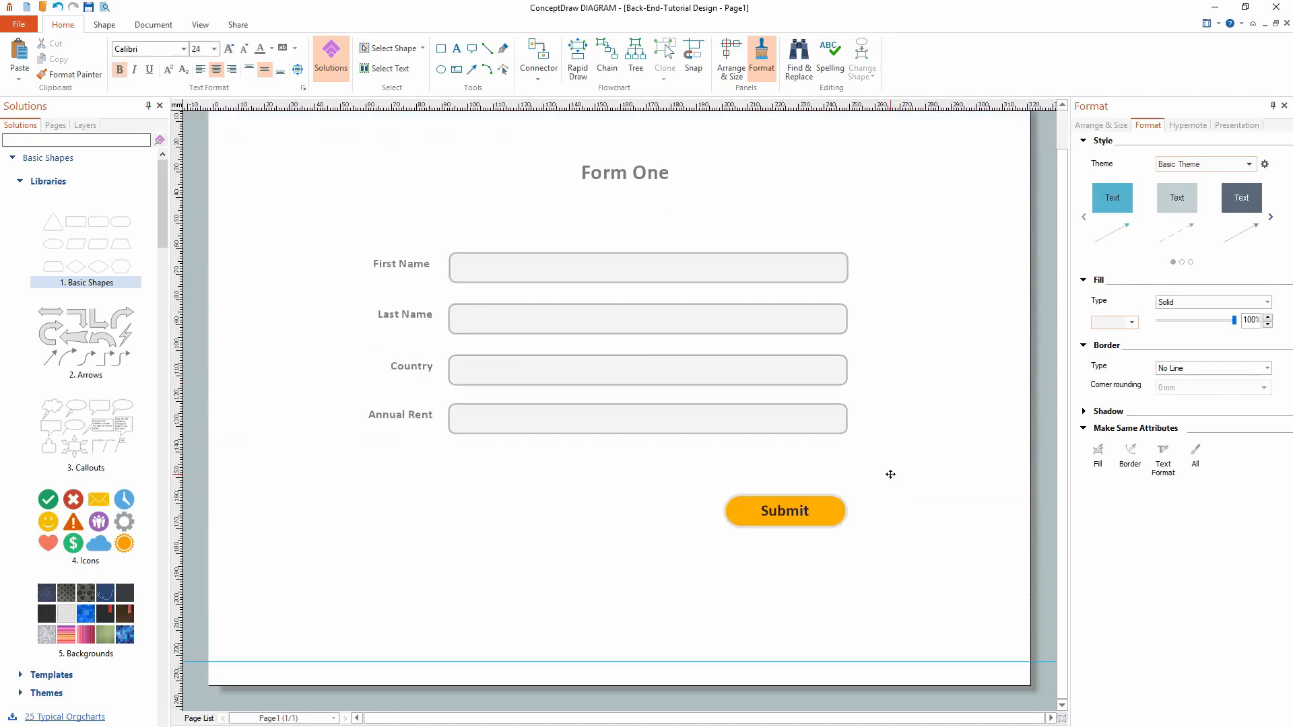
scroll(358, 356, "up", 1)
left_click(332, 314)
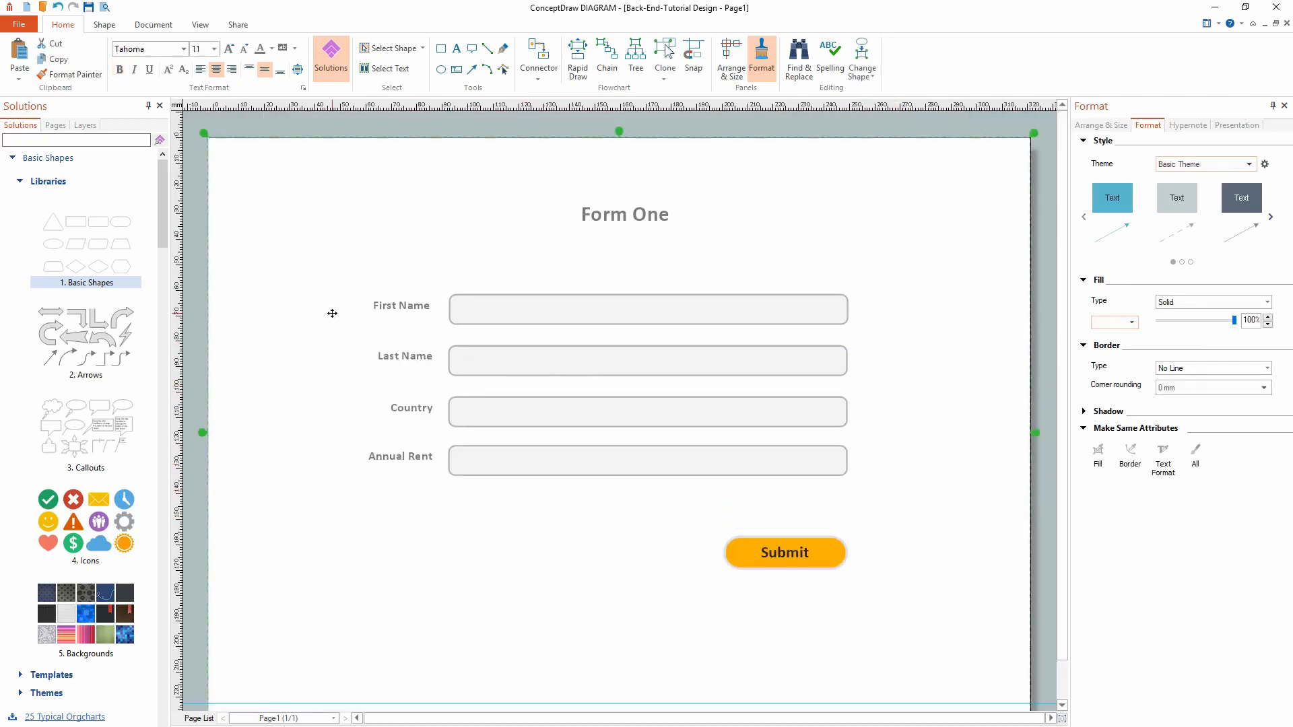
left_click(595, 222)
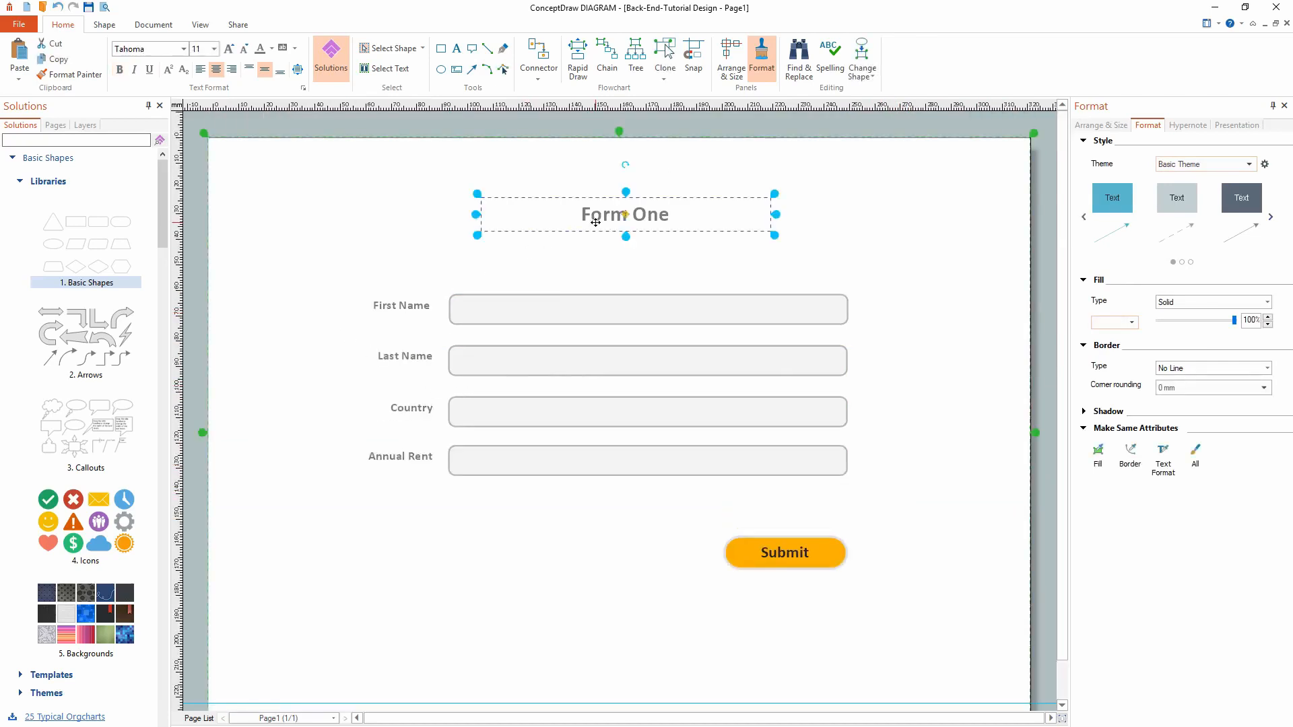
- Select the "Form One" title, the four labels, their fields and the Submit button together and open their object commands
left_click(529, 298, "shift")
left_click(408, 304, "shift")
left_click(415, 355, "shift")
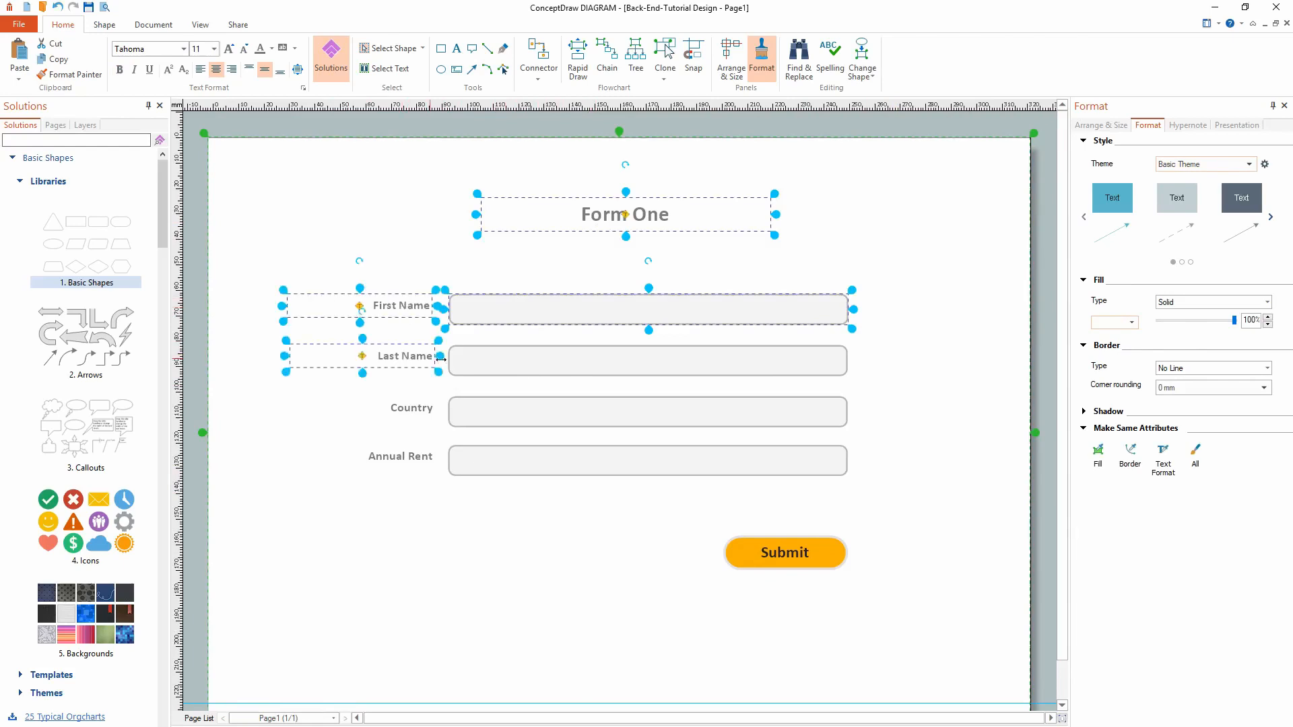
left_click(516, 369, "shift")
left_click(412, 411, "shift")
left_click(517, 422, "shift")
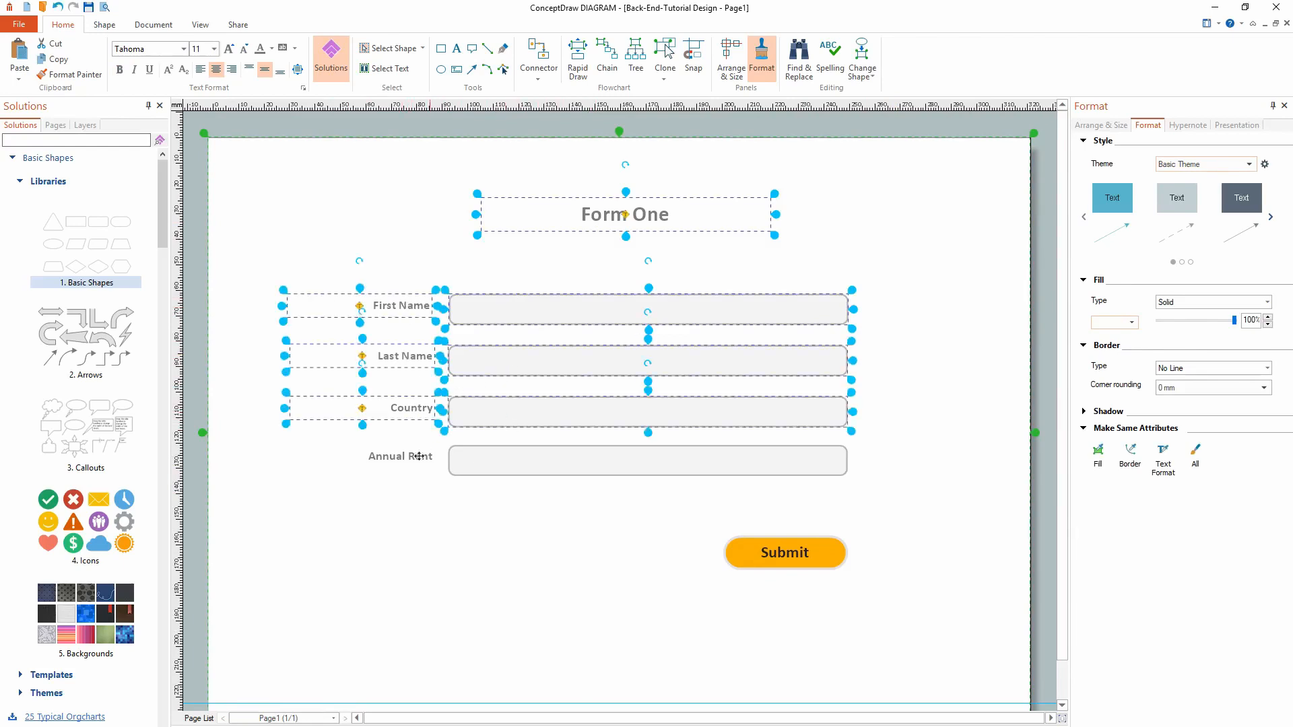
left_click(397, 458, "shift")
left_click(523, 474, "shift")
left_click(762, 548, "shift")
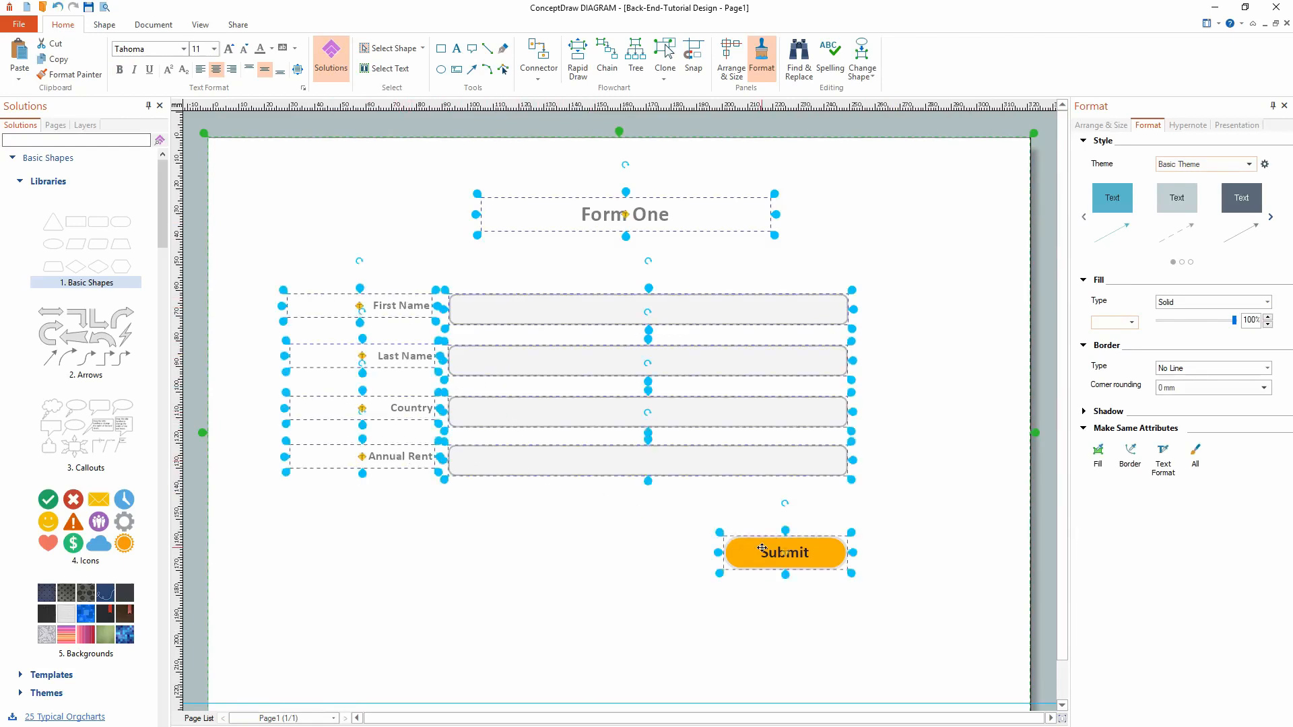
right_click(762, 548)
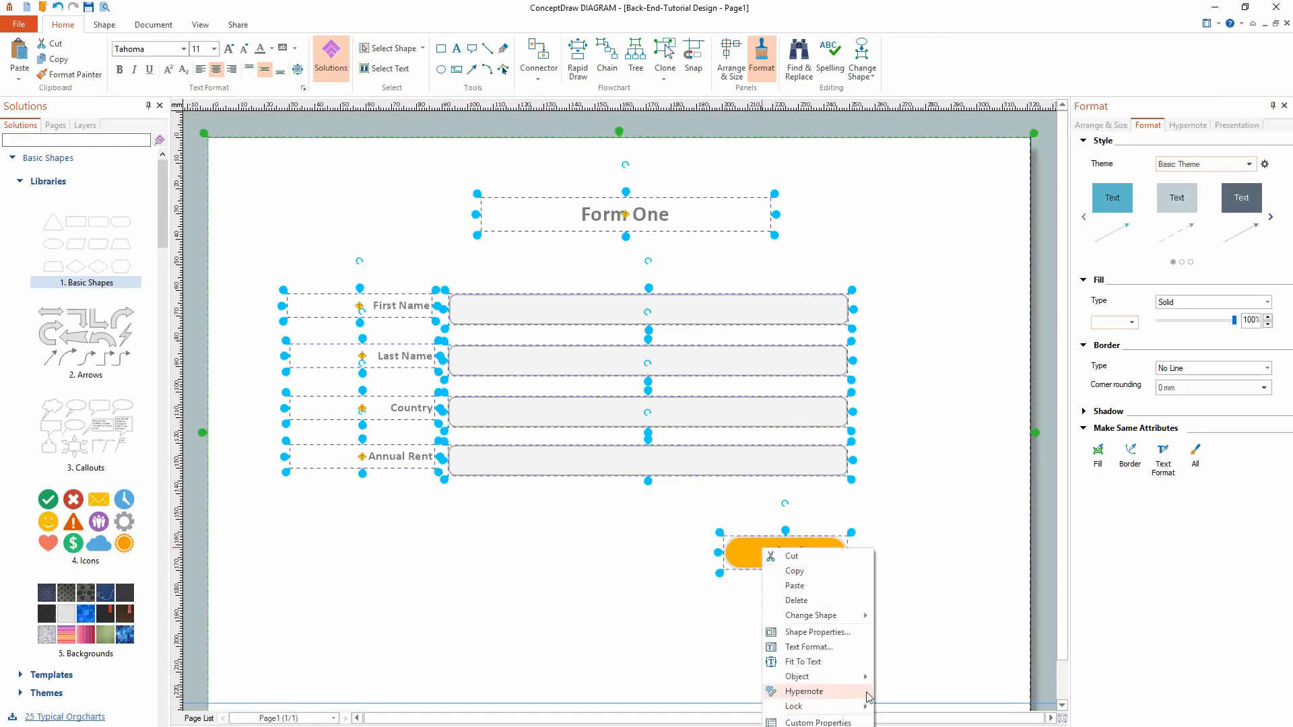
mouse_move(855, 675)
left_click(908, 726)
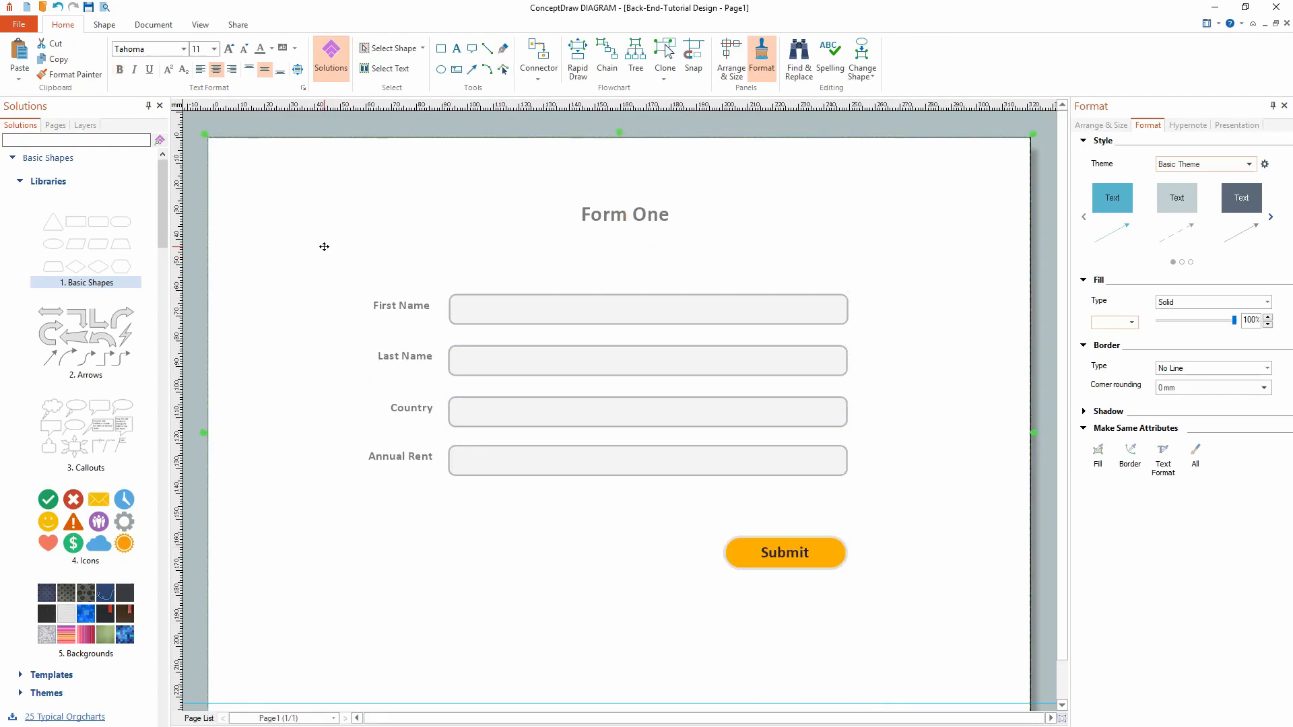
- Export the whole page at original size as a PNG named "Back-End-Tutorial Design" in the Design folder
left_click(19, 24)
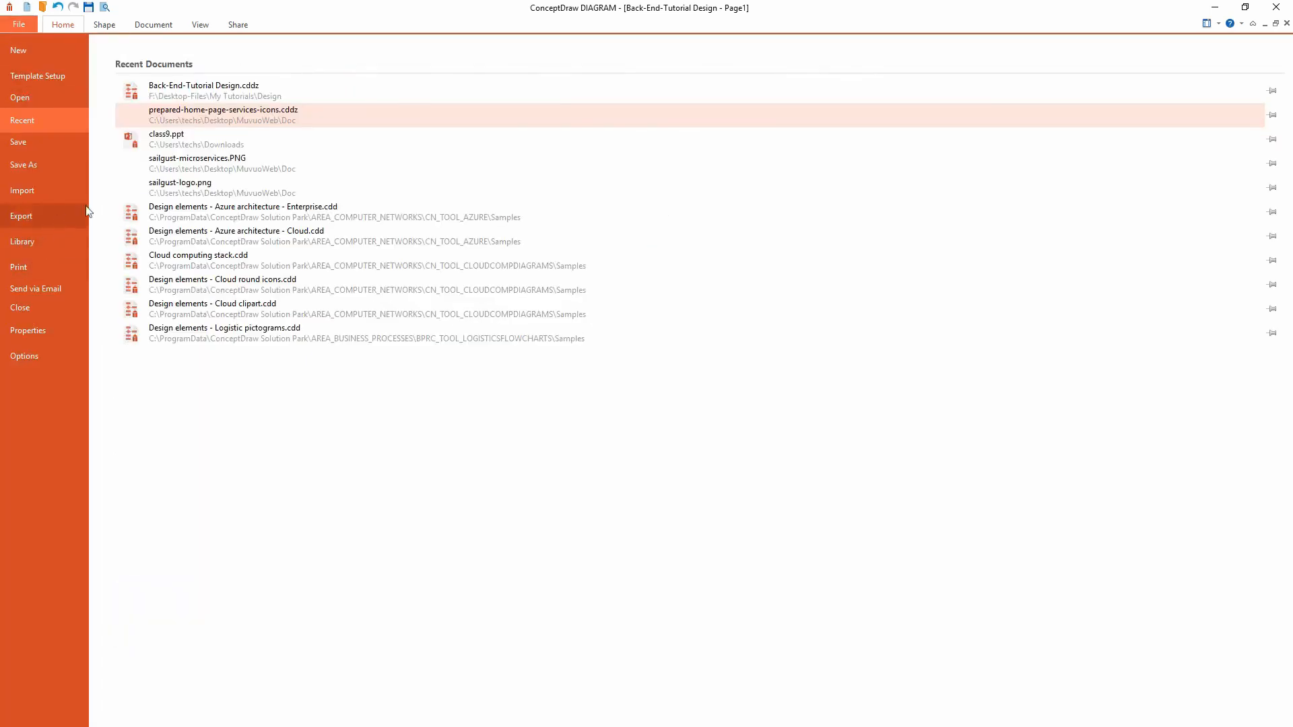
left_click(45, 214)
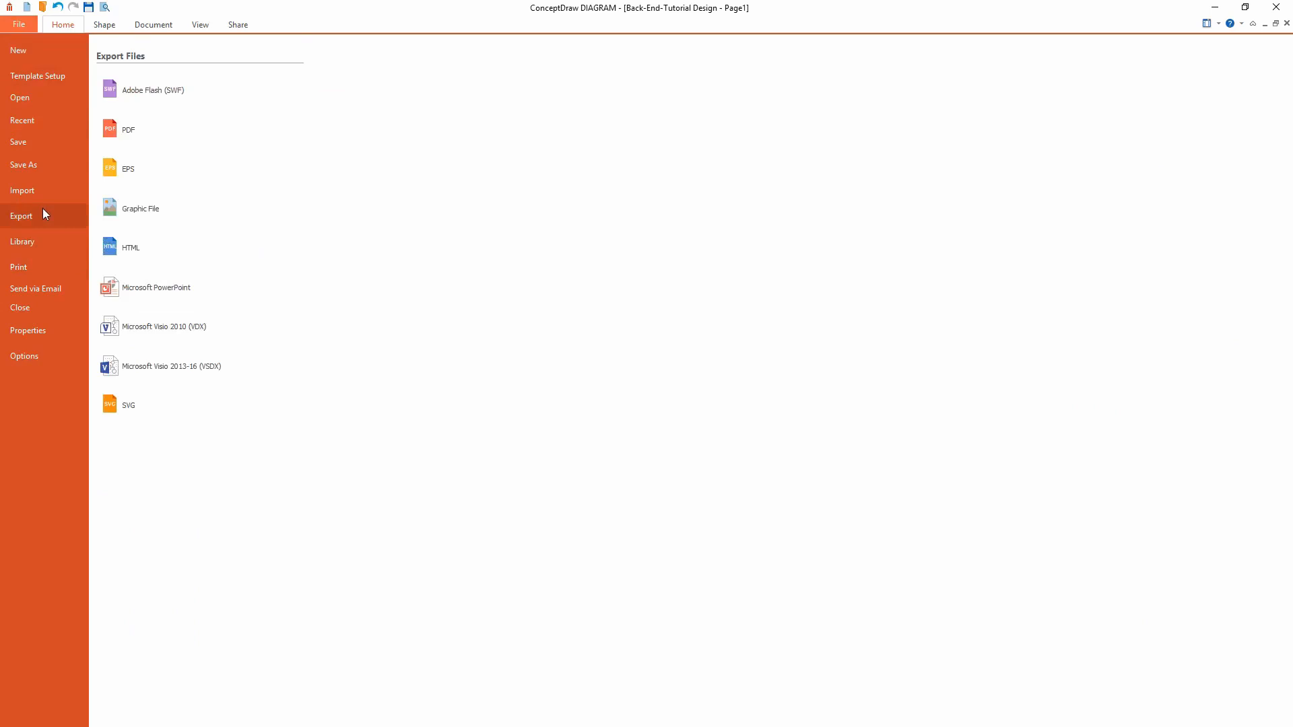
left_click(160, 220)
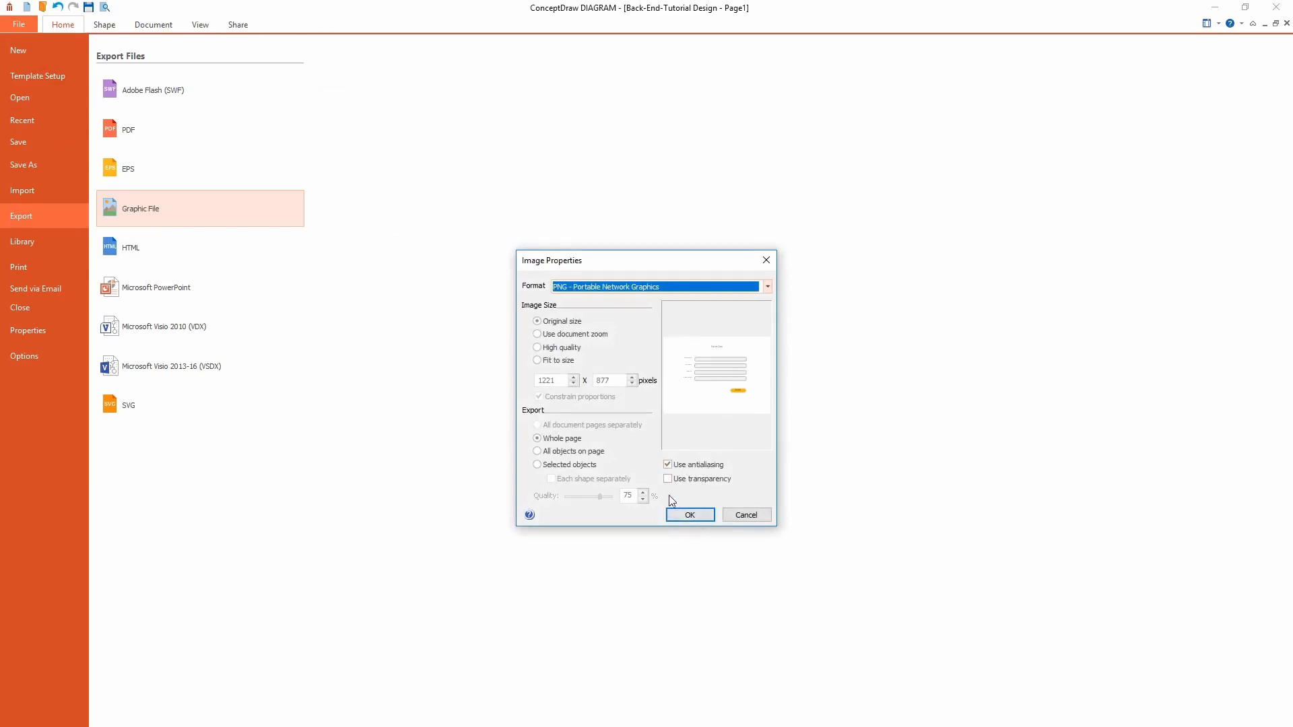
left_click(679, 518)
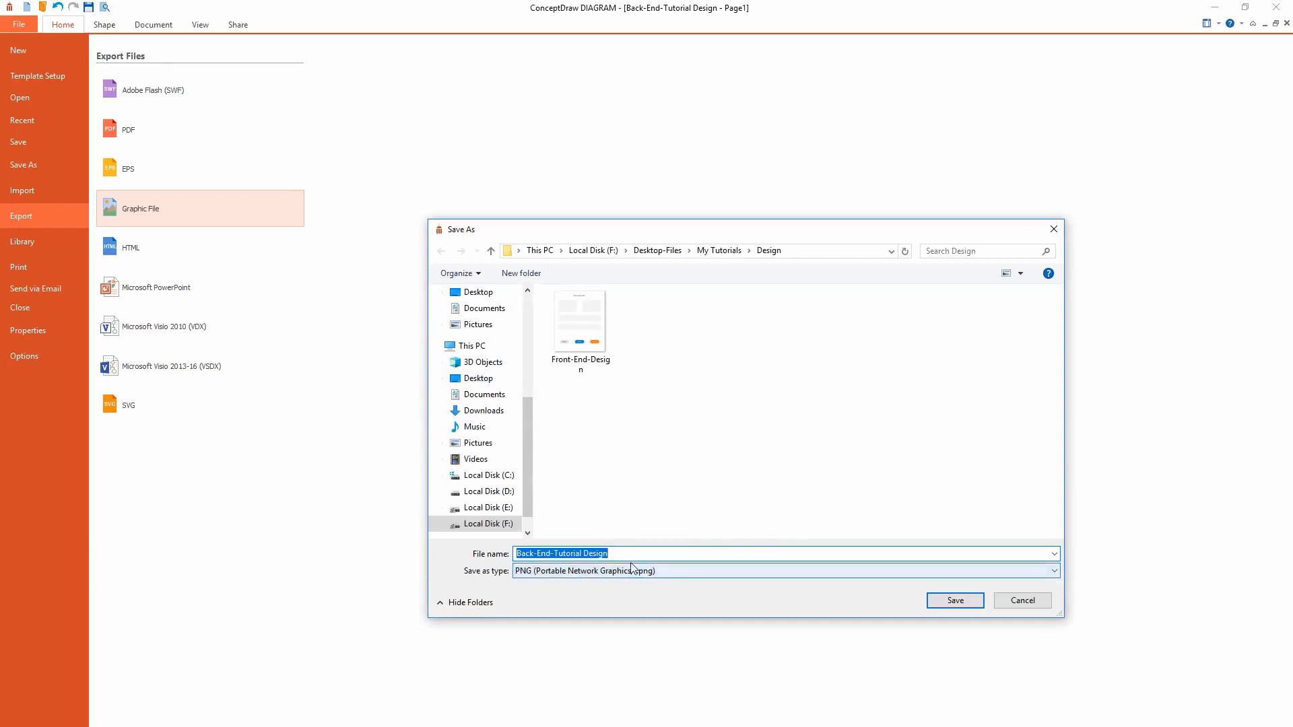
left_click(955, 602)
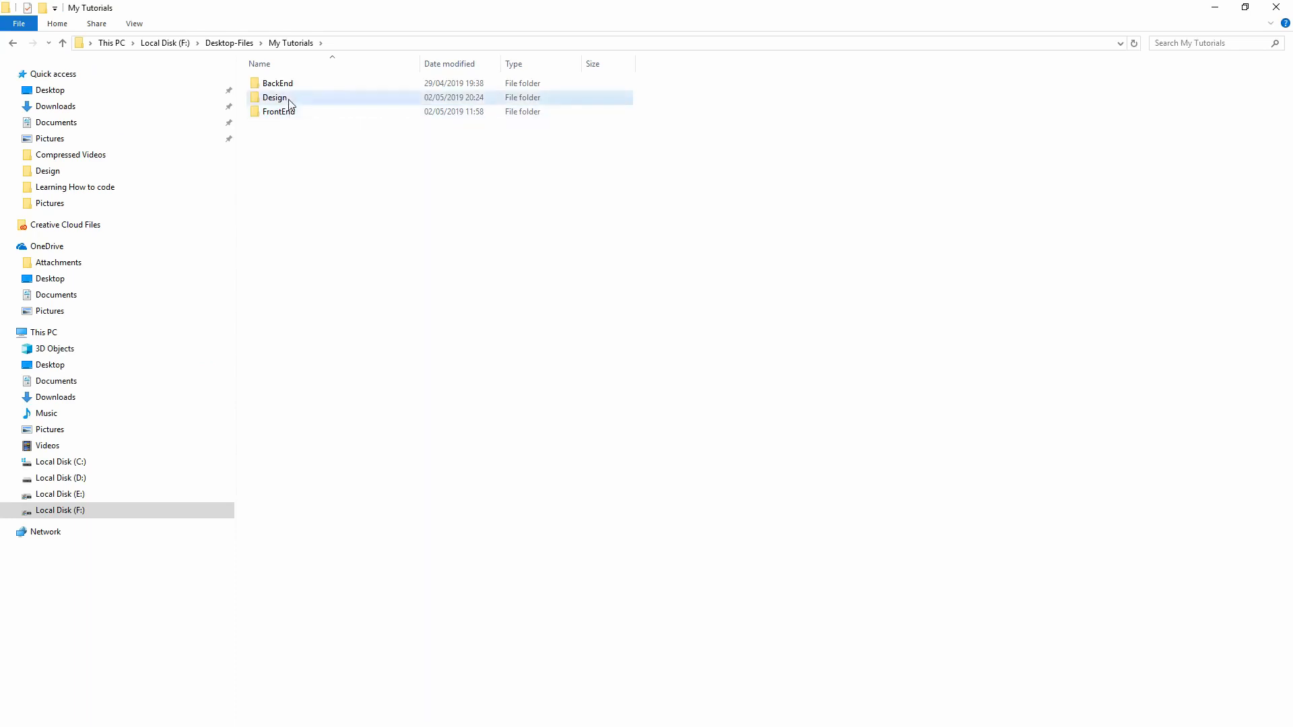
- Open the exported Back-End-Tutorial Design image from the Design folder in Photos and view it maximized
double_click(290, 98)
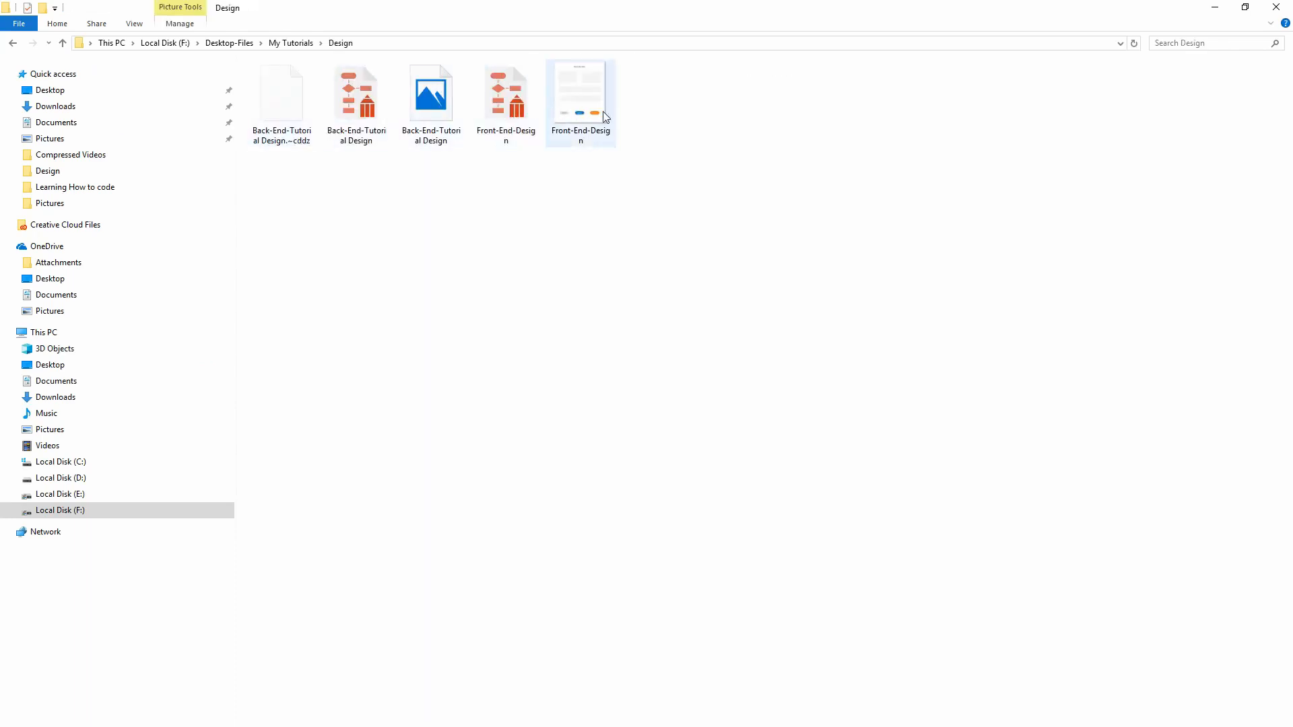
left_click(422, 119)
double_click(421, 117)
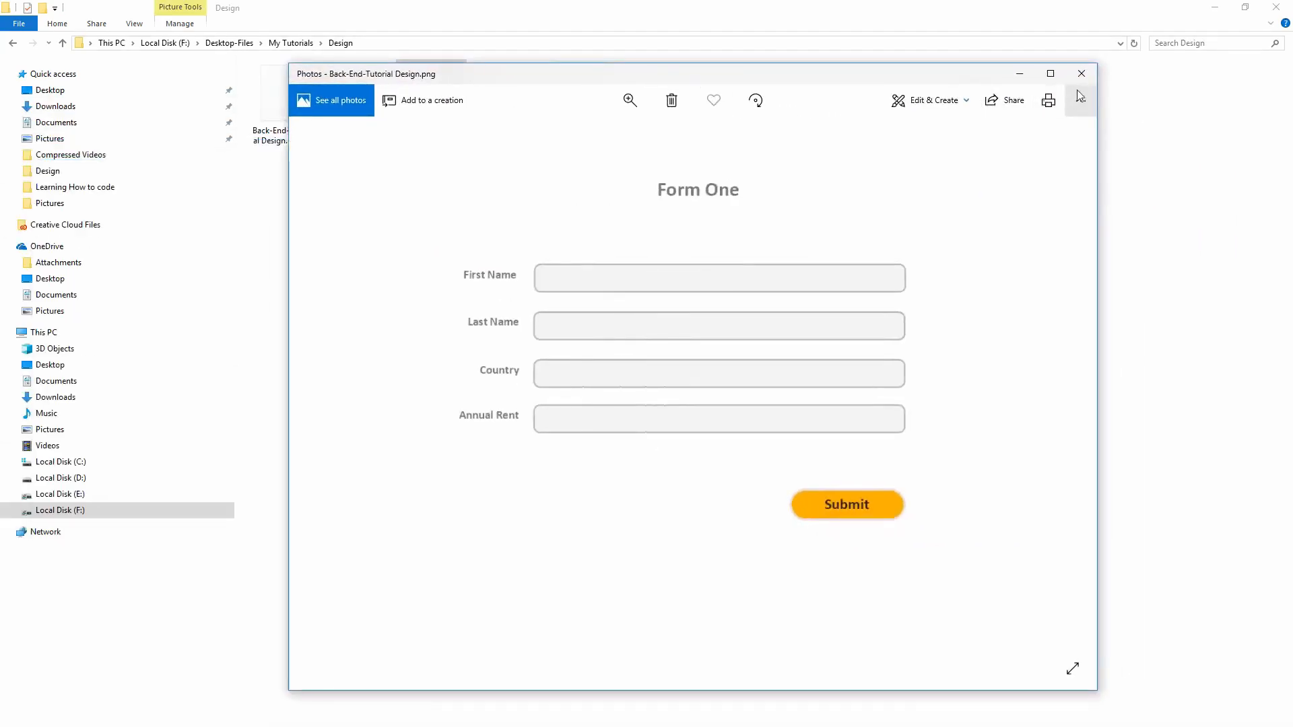
left_click(1051, 78)
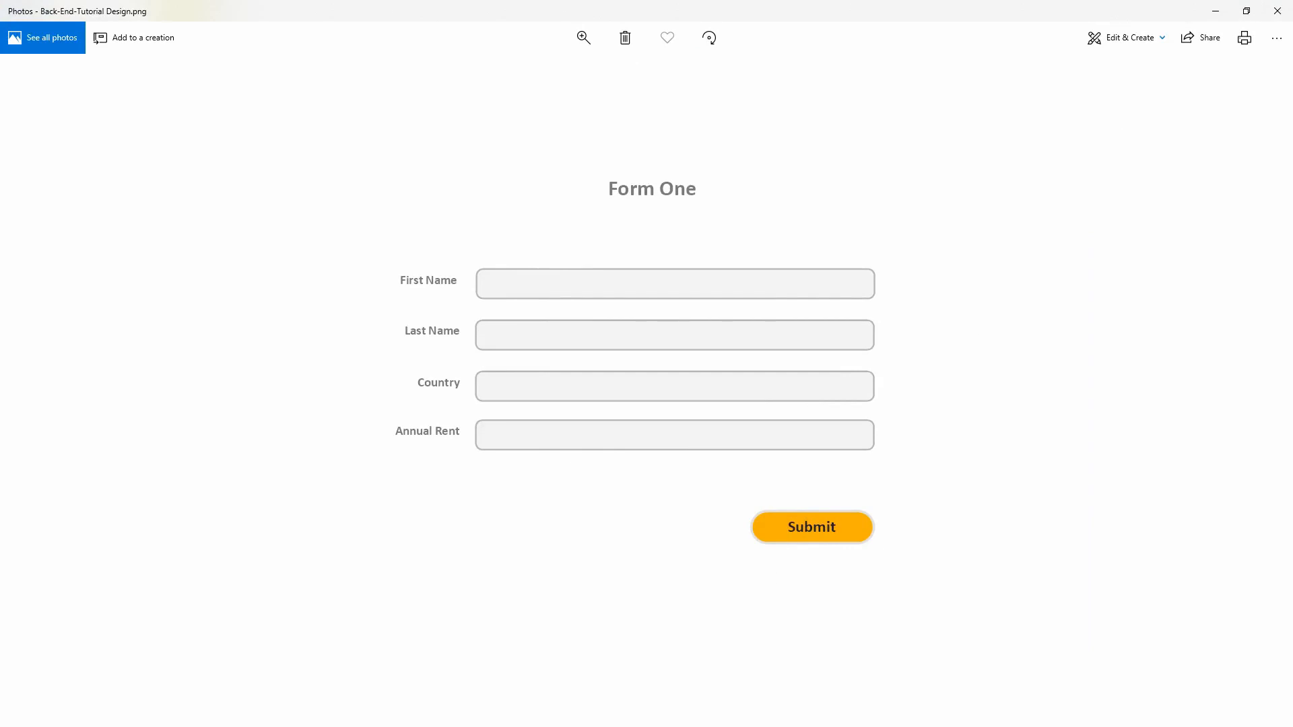
- Return to ConceptDraw DIAGRAM, try a 2 pt line border on all page objects and undo it
key("alt+Tab")
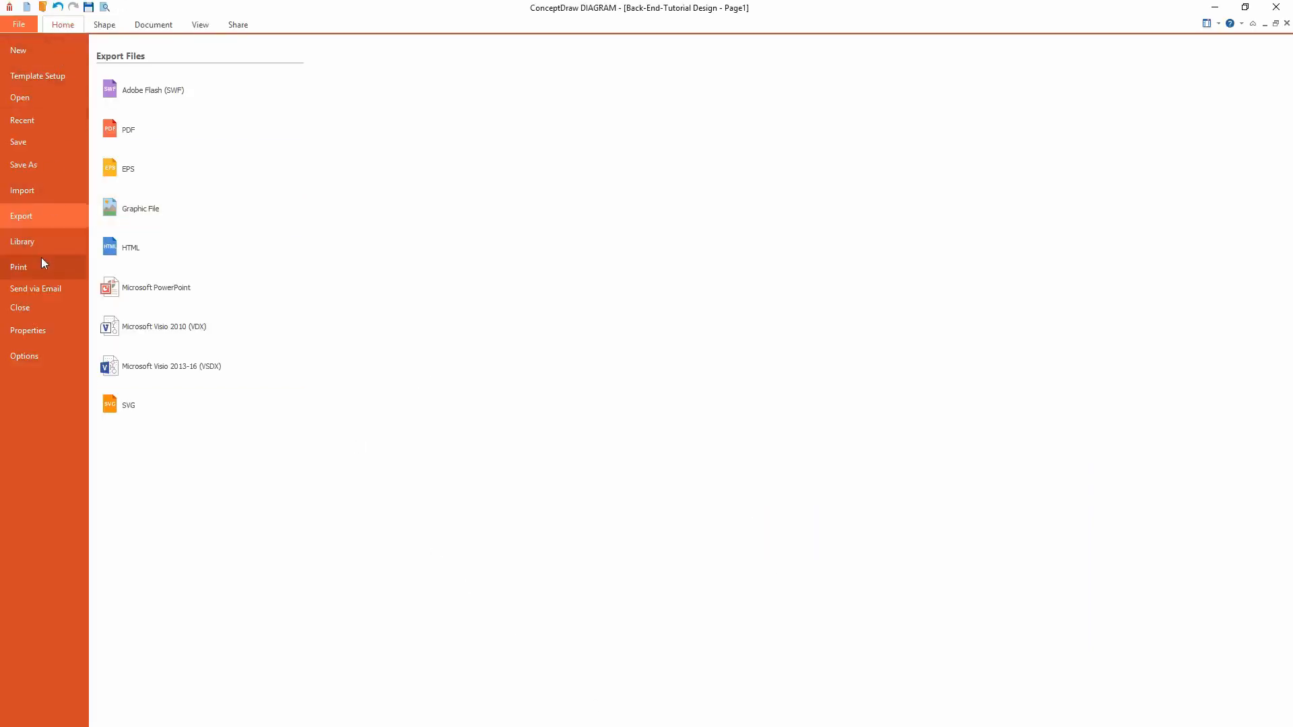
left_click(62, 20)
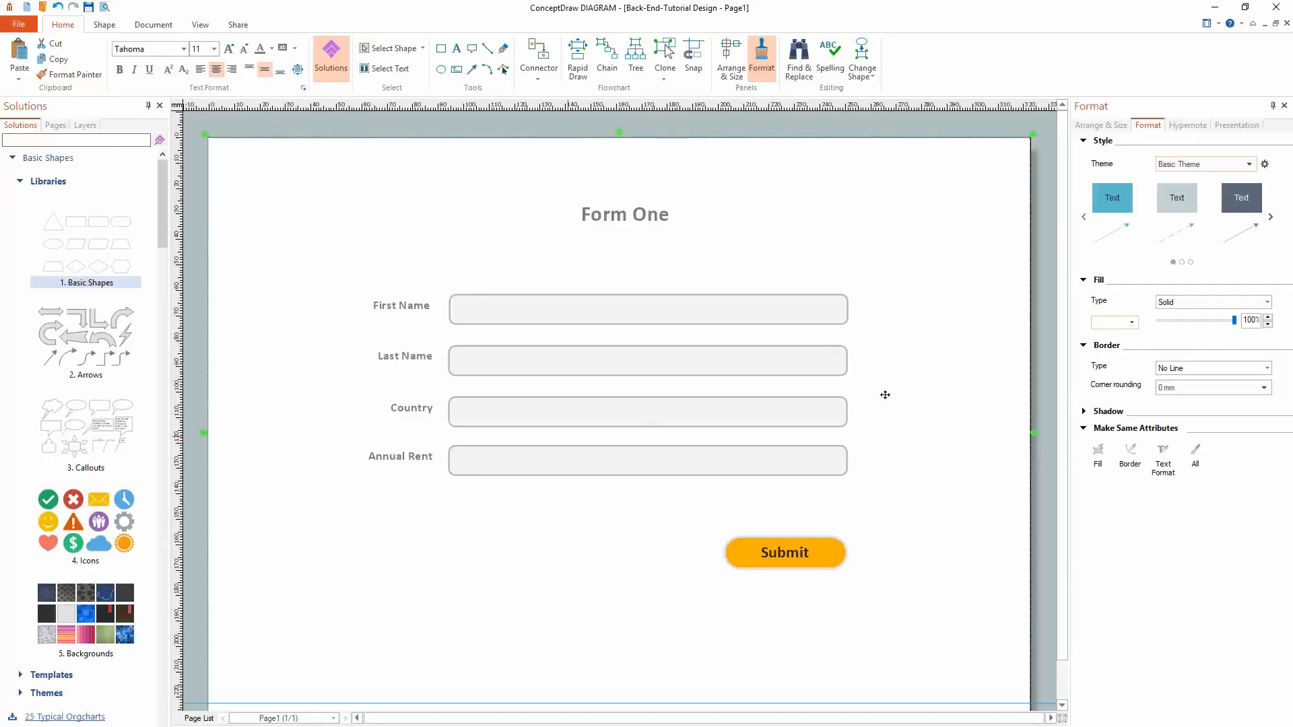
key("ctrl+a")
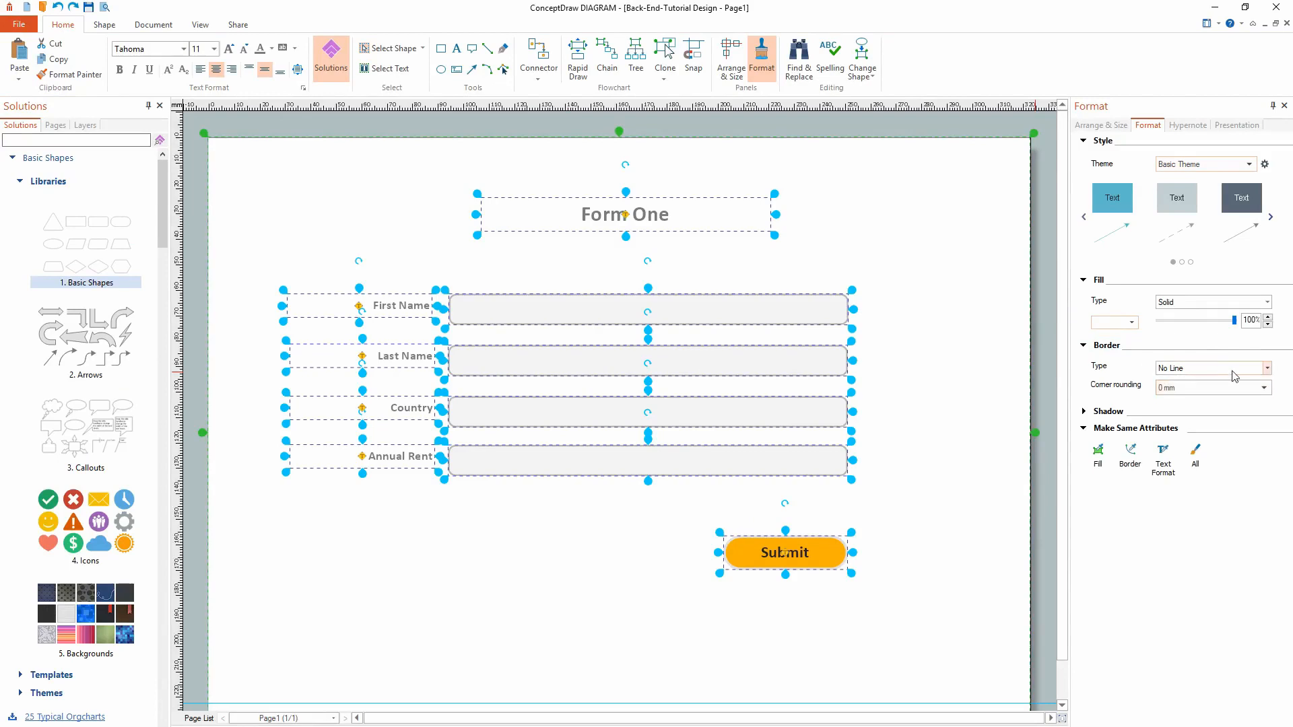
left_click(1267, 368)
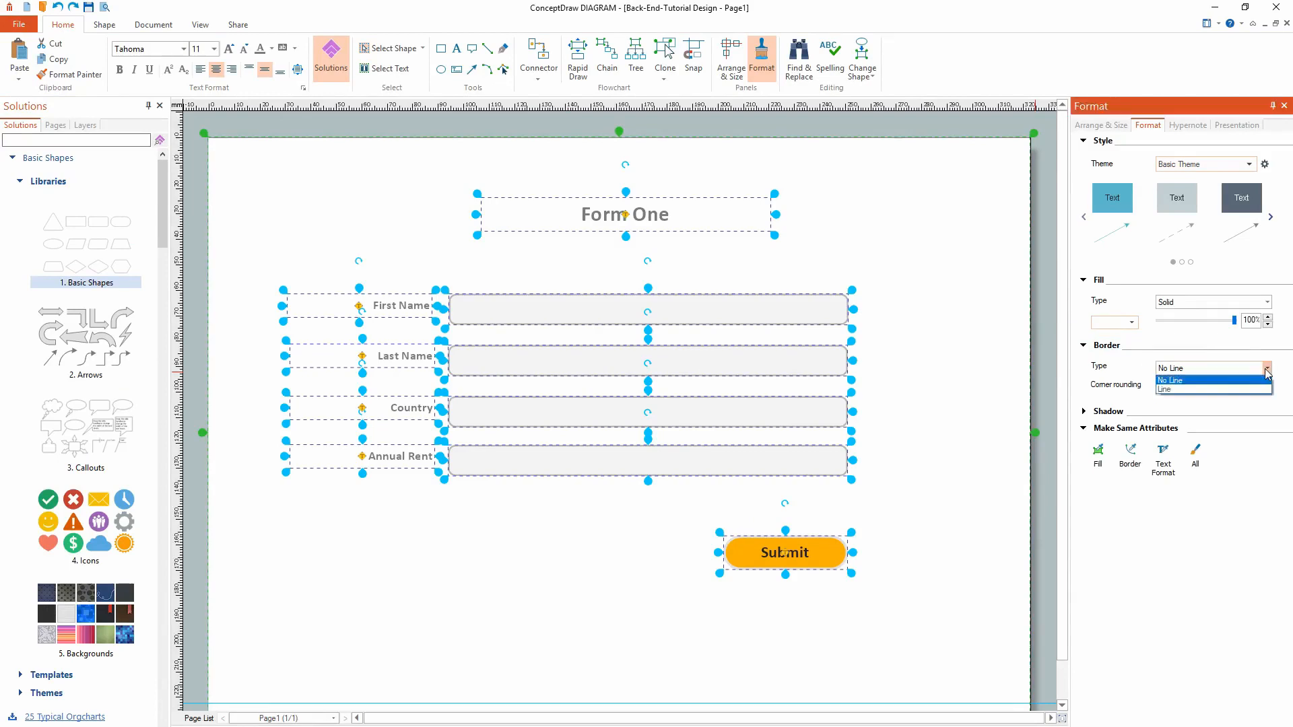
left_click(1186, 390)
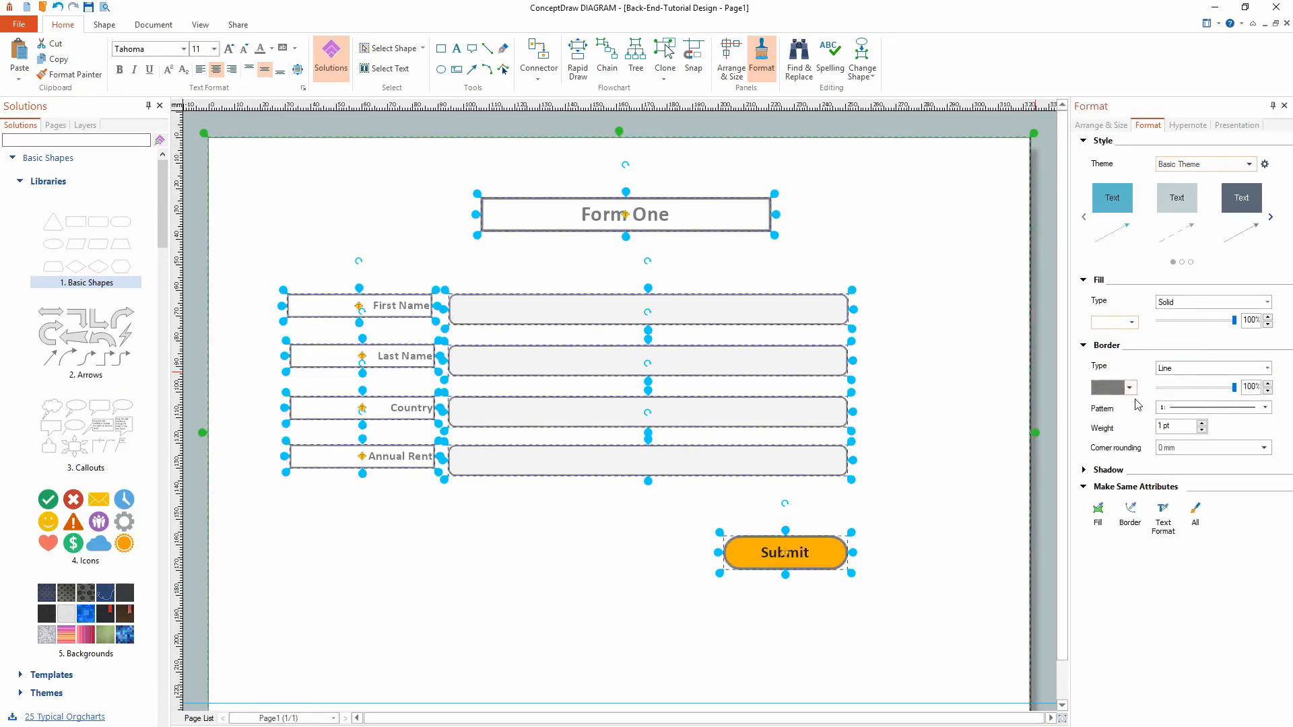
left_click(1201, 424)
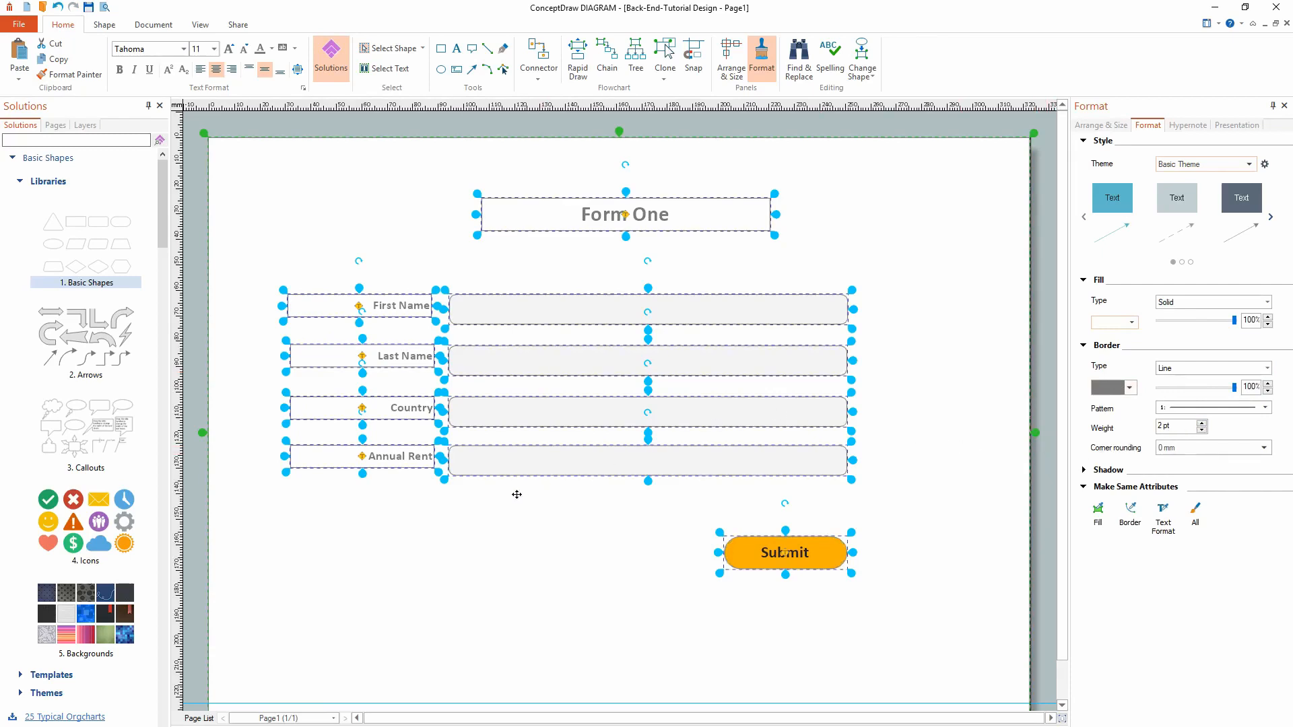
left_click(58, 8)
left_click(58, 8)
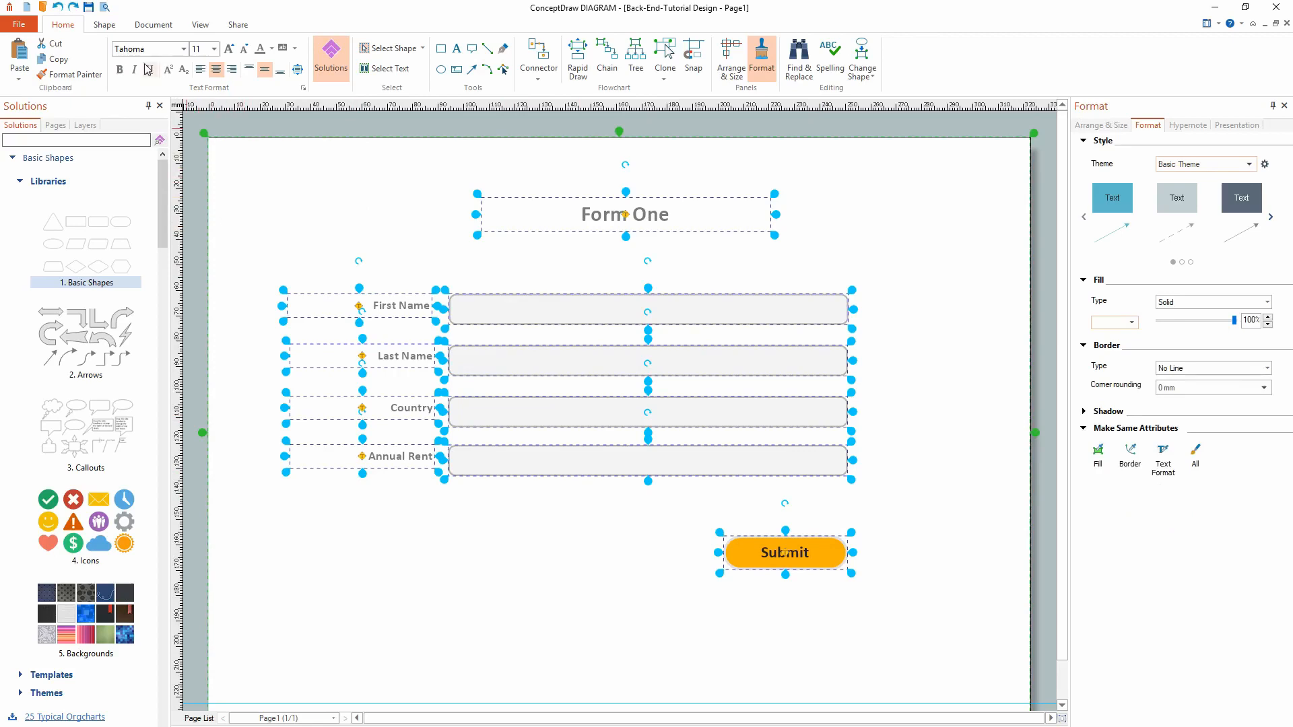
- Undo the deletion of the horizontal guide between Annual Rent and Submit, and select the page background
double_click(345, 228)
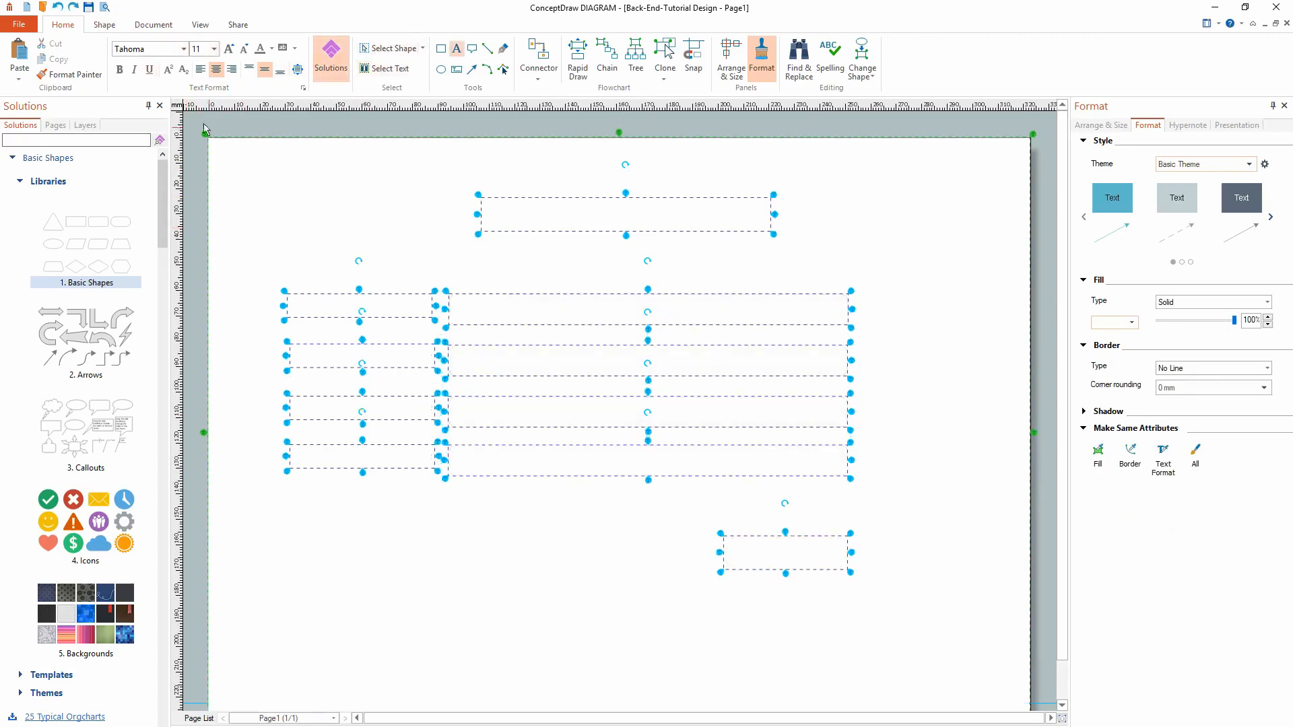
left_click(59, 9)
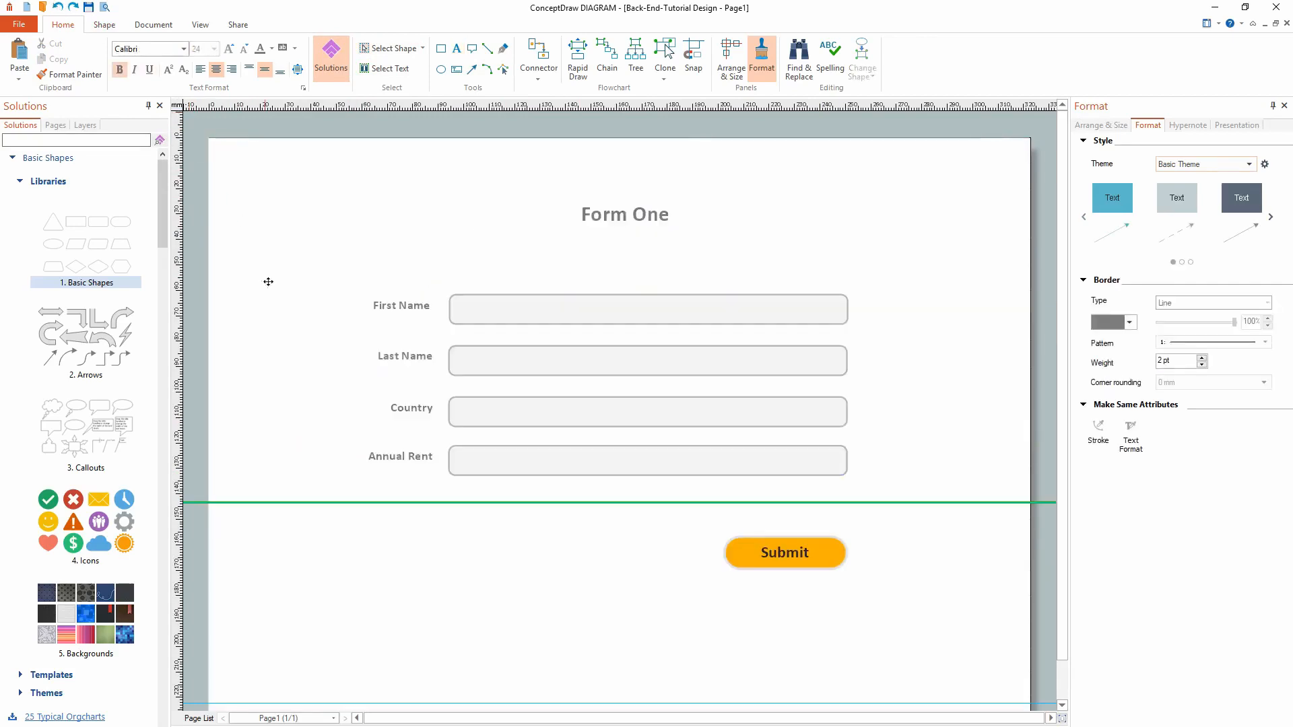
scroll(276, 358, "down", 1)
scroll(276, 358, "up", 1)
left_click(260, 352)
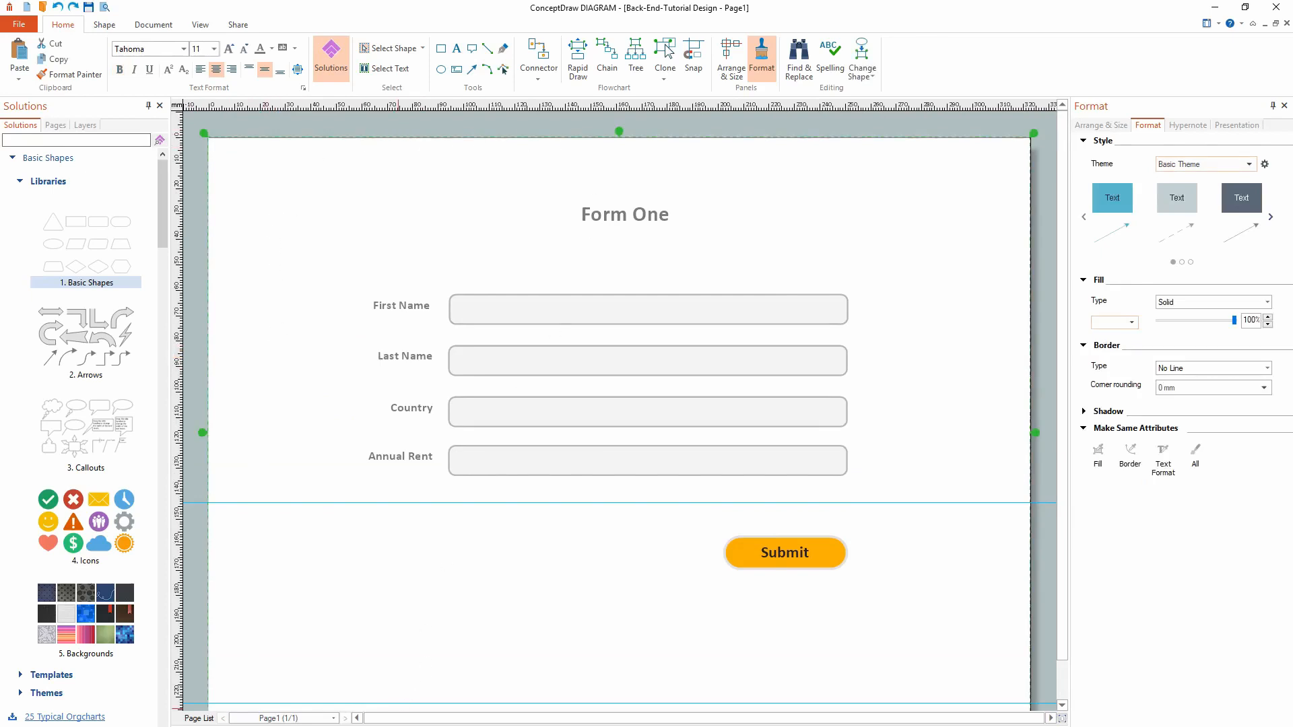
- Switch to Photos to review the exported Back-End-Tutorial Design image again
mouse_move(907, 726)
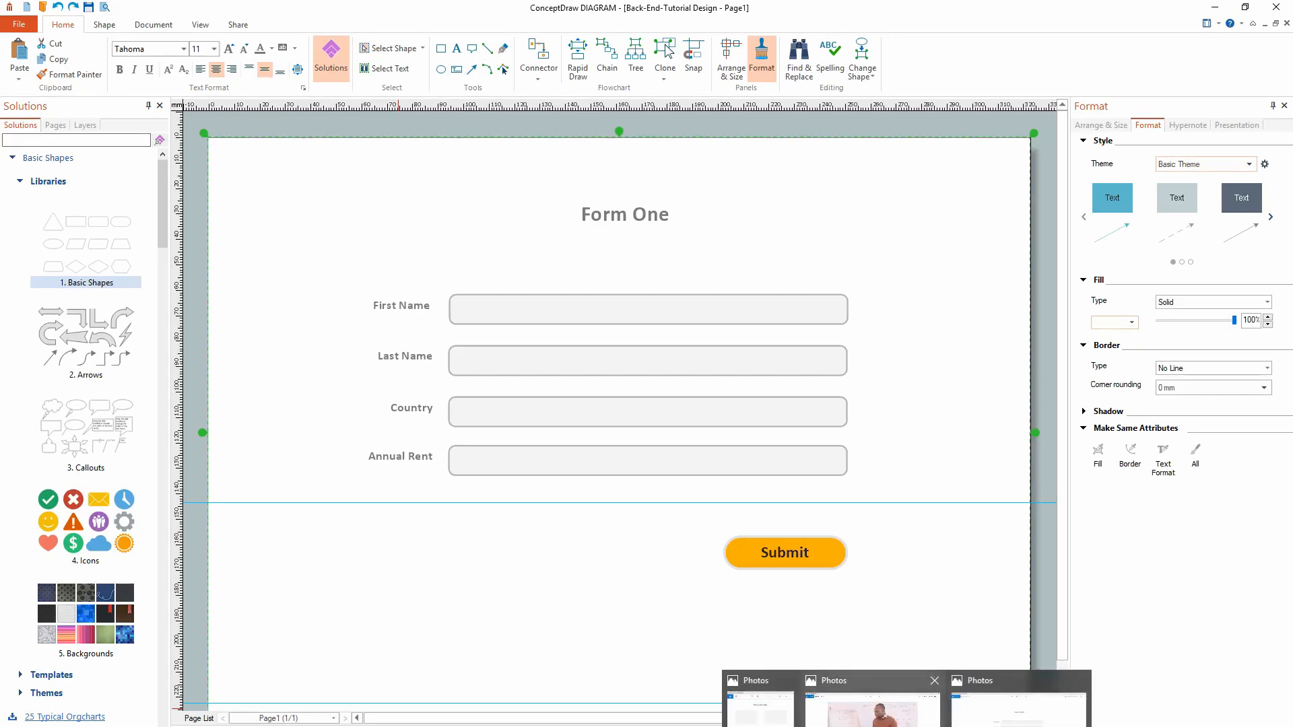
left_click(1025, 714)
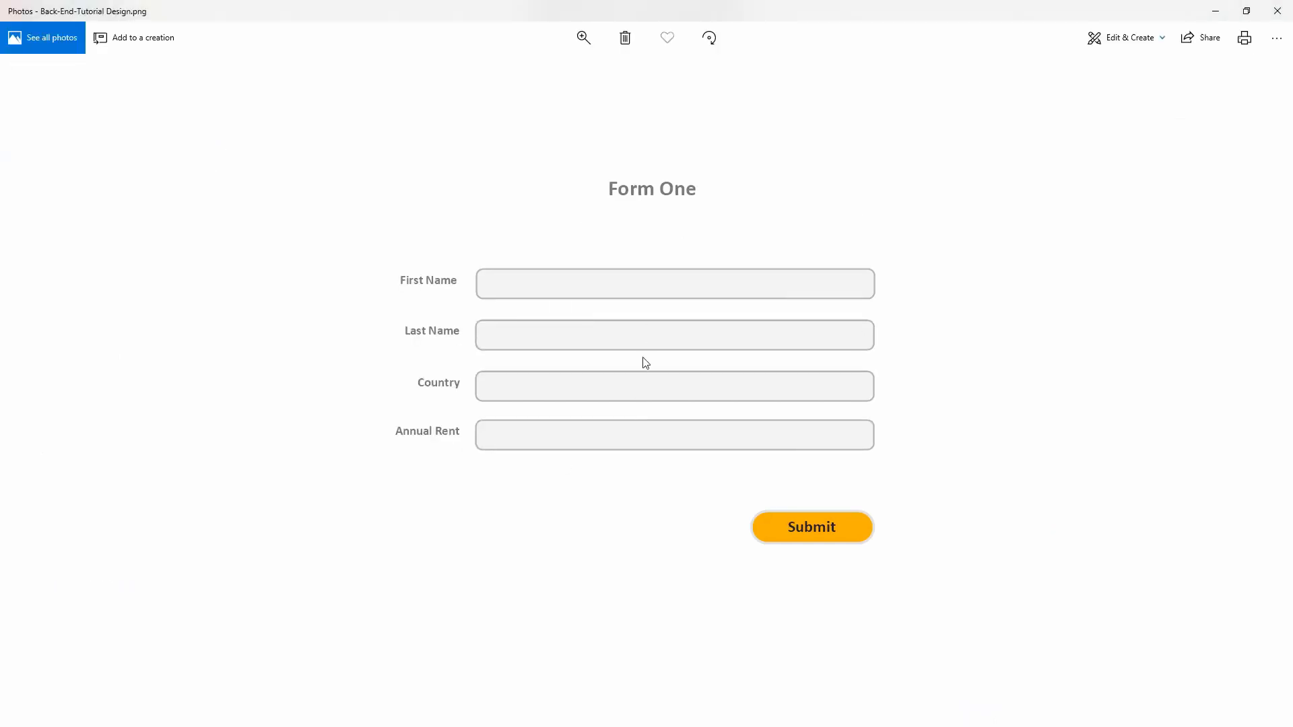